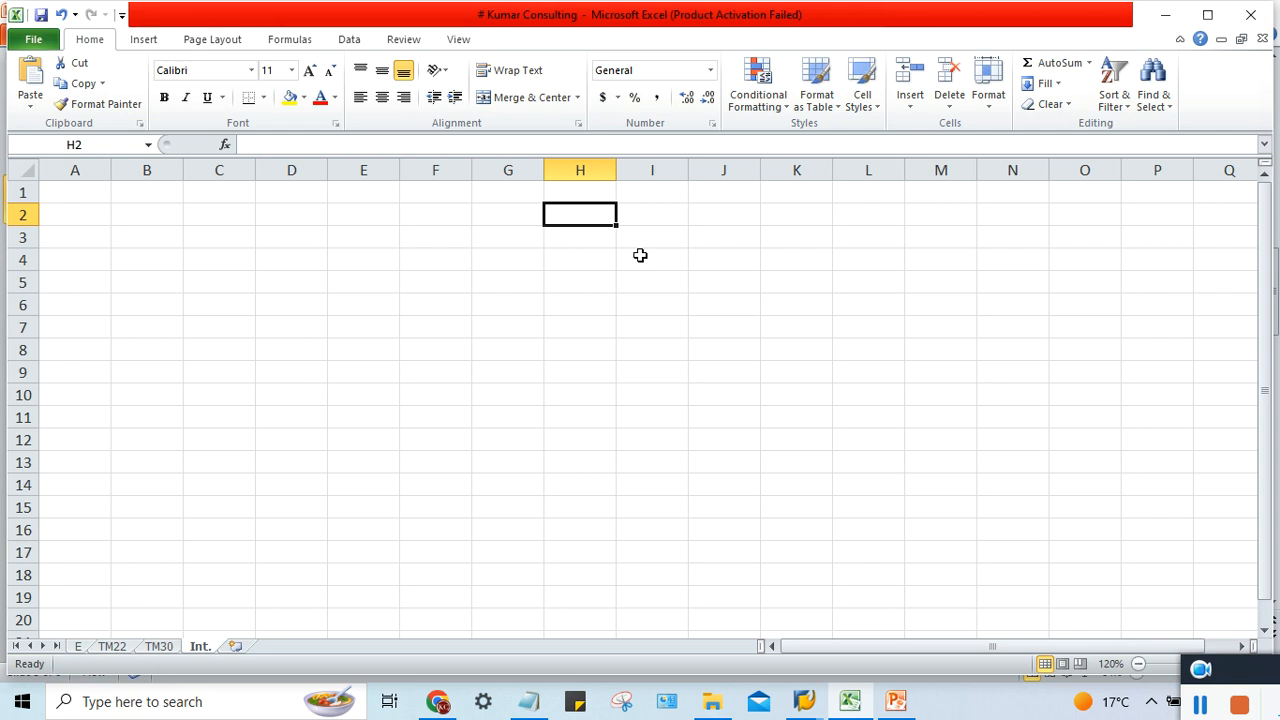
- Enter the labels A, B, C, D, E and F down cells H2 to H7
{"action": "type", "text": "A"}
{"action": "key", "text": "Return"}
{"action": "type", "text": "B"}
{"action": "key", "text": "Return"}
{"action": "type", "text": "C"}
{"action": "key", "text": "Return"}
{"action": "type", "text": "D"}
{"action": "key", "text": "Return"}
{"action": "type", "text": "E"}
{"action": "key", "text": "Return"}
{"action": "type", "text": "F"}
{"action": "key", "text": "Return"}
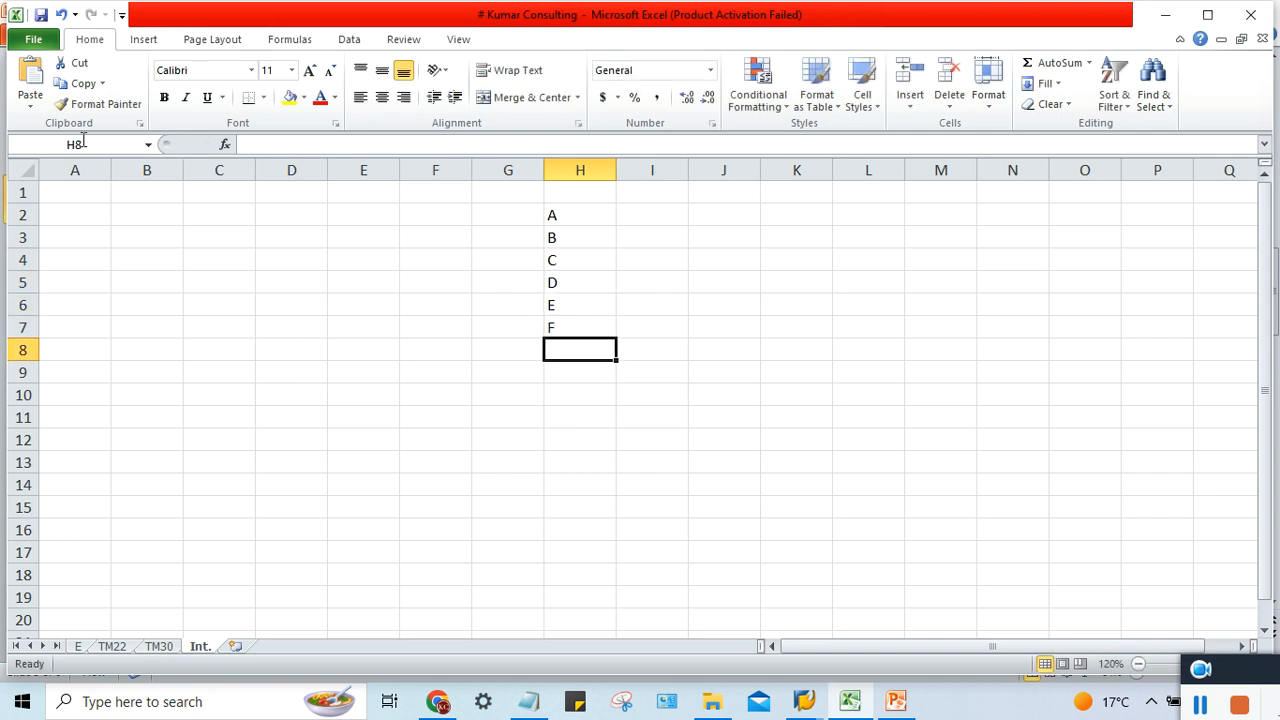
- Centre the cell contents horizontally across the whole worksheet
{"action": "left_click", "coordinate": [20, 170]}
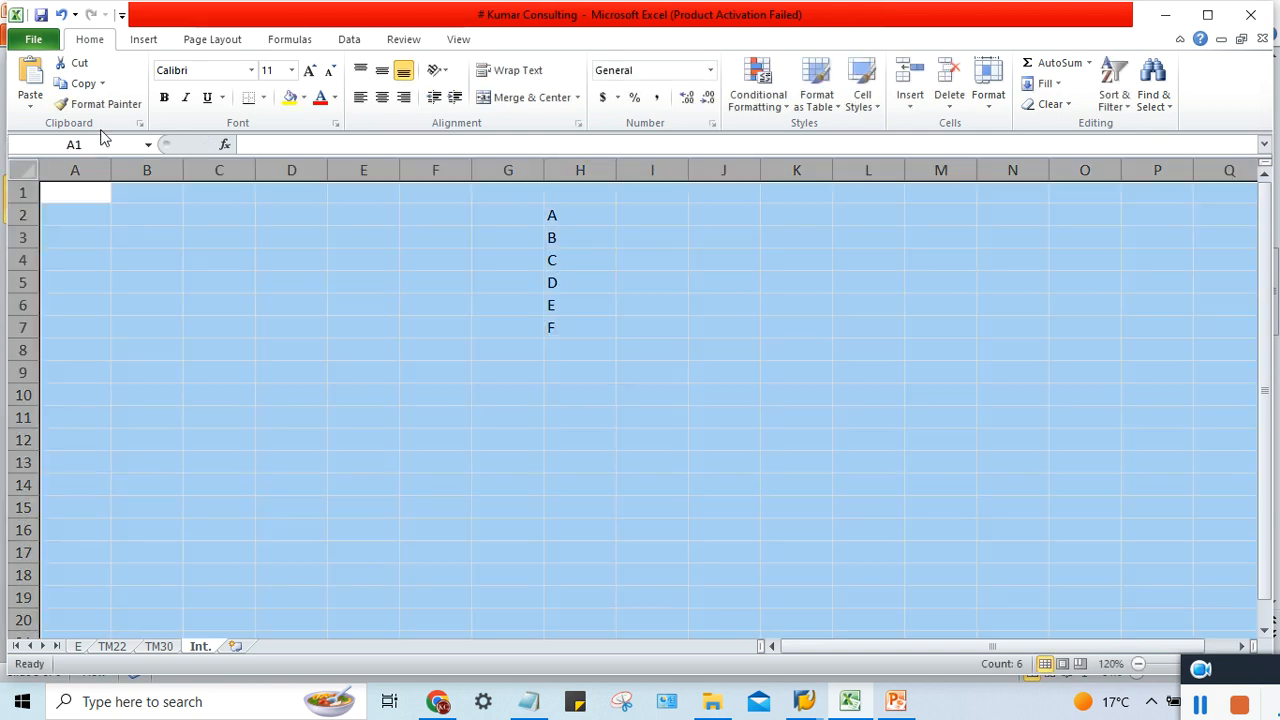
{"action": "left_click", "coordinate": [382, 97]}
{"action": "left_click", "coordinate": [647, 222]}
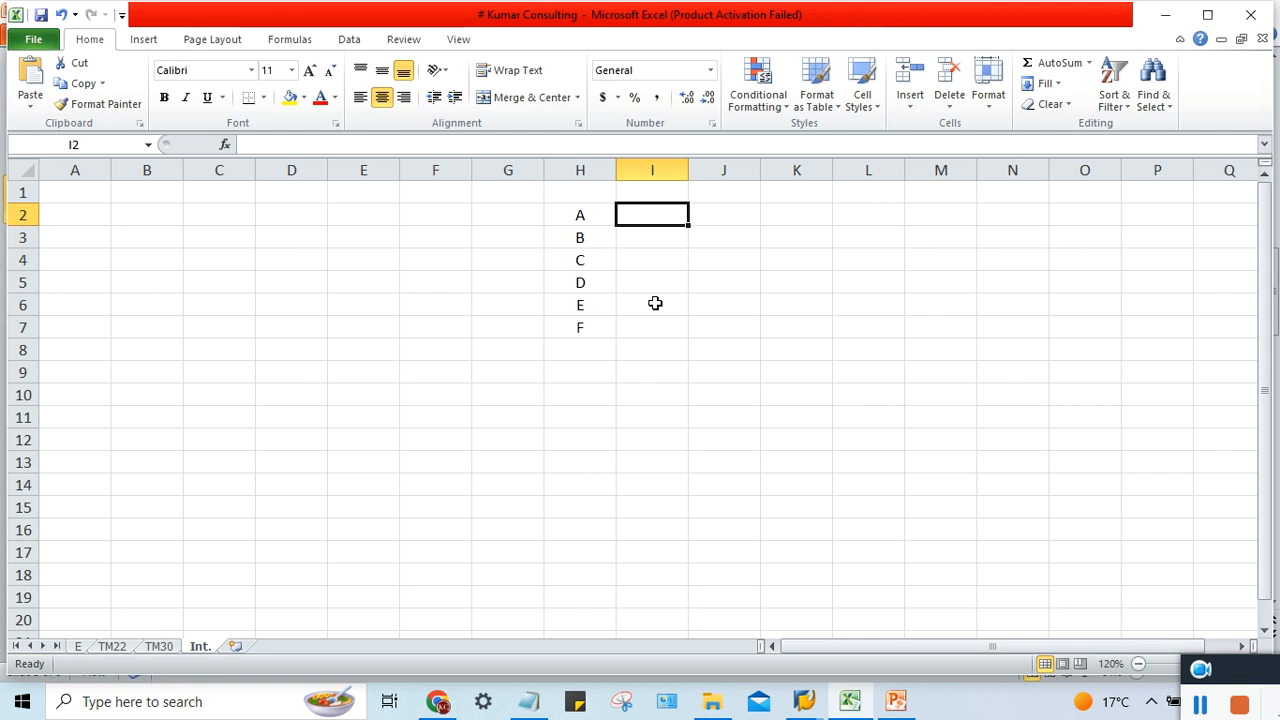
- Enter 70 in cell I2 beside label A
{"action": "left_click_drag", "start_coordinate": [588, 216], "coordinate": [600, 333]}
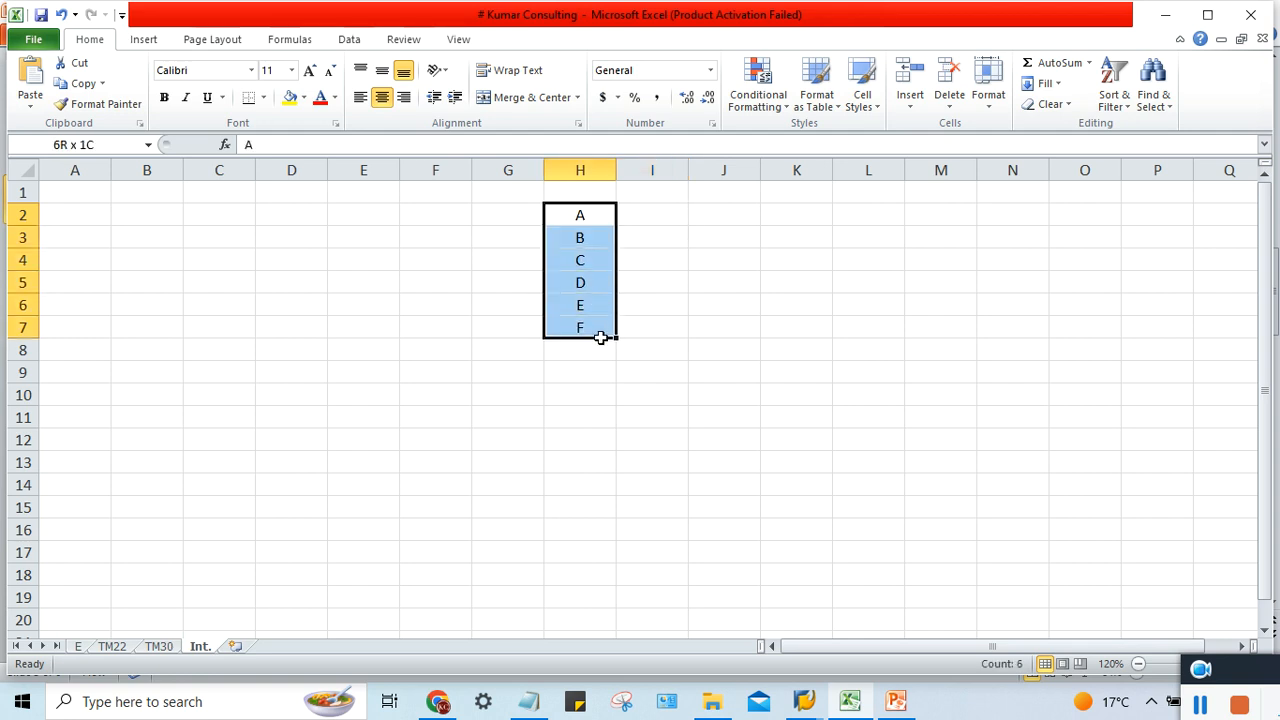
{"action": "left_click", "coordinate": [585, 219]}
{"action": "left_click", "coordinate": [640, 216]}
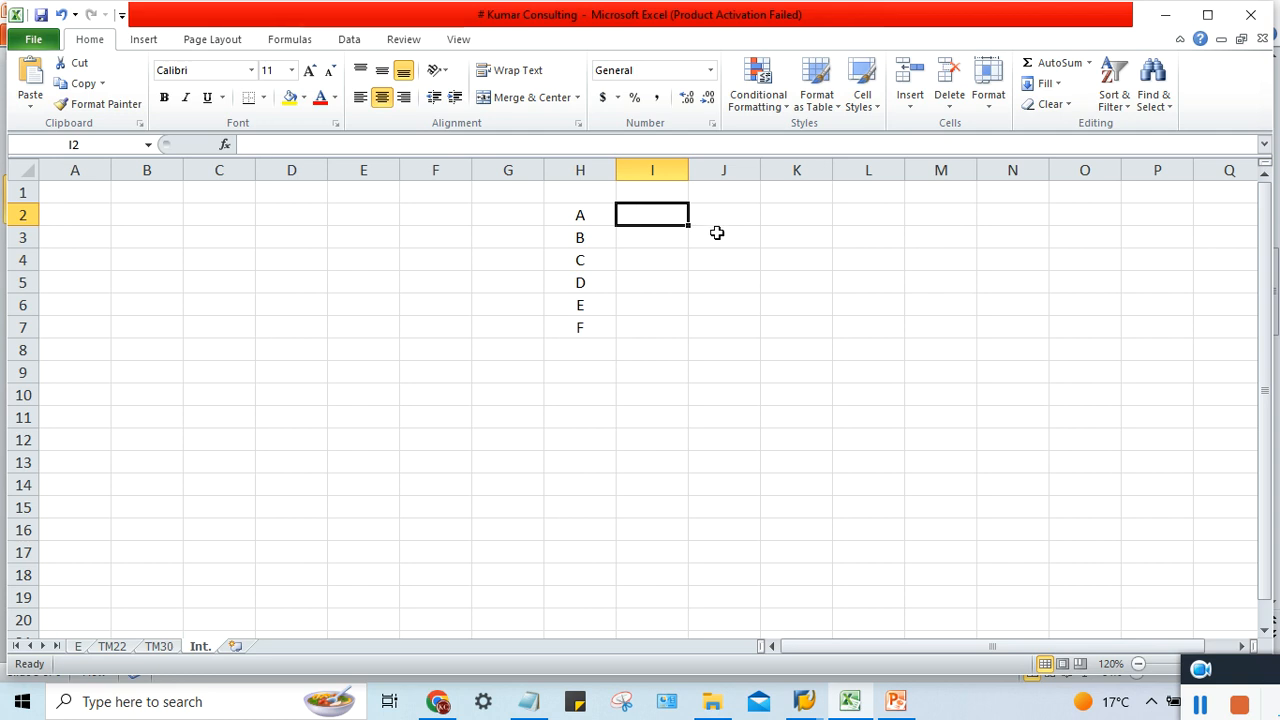
{"action": "type", "text": "100"}
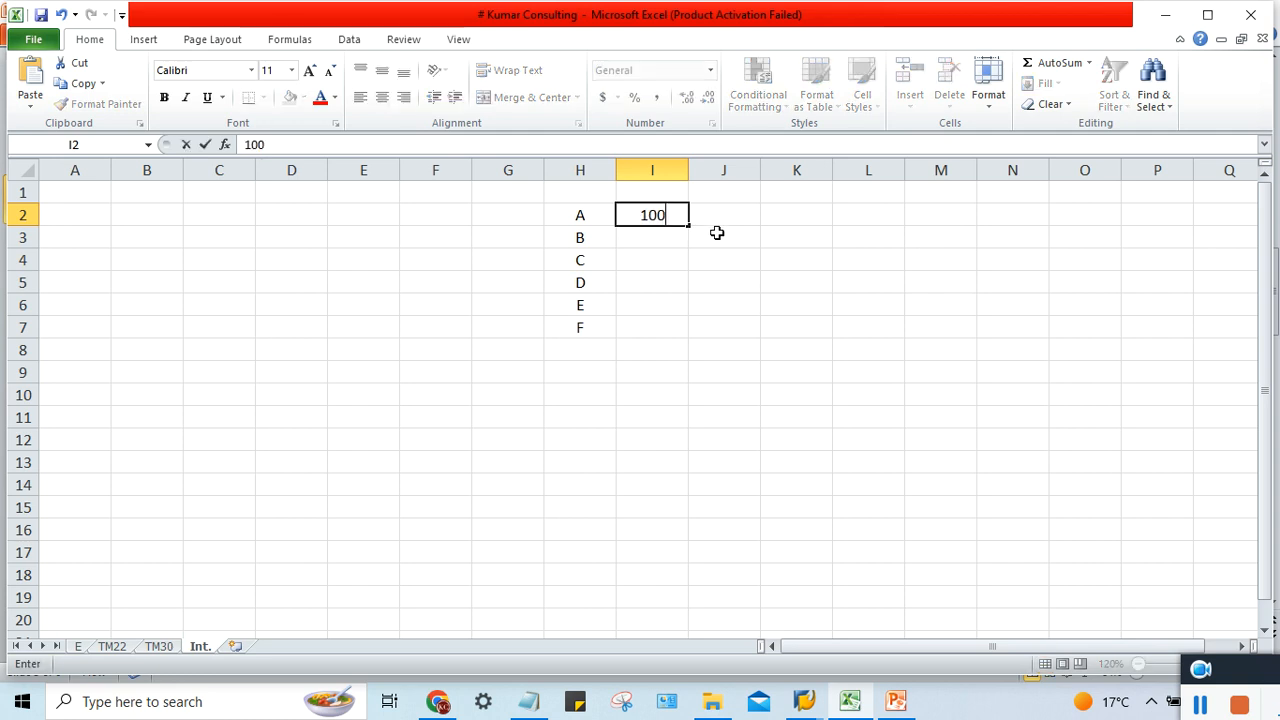
{"action": "key", "text": "BackSpace"}
{"action": "key", "text": "BackSpace"}
{"action": "key", "text": "BackSpace"}
{"action": "type", "text": "80"}
{"action": "key", "text": "BackSpace"}
{"action": "key", "text": "BackSpace"}
{"action": "type", "text": "70"}
{"action": "key", "text": "Return"}
{"action": "key", "text": "Up"}
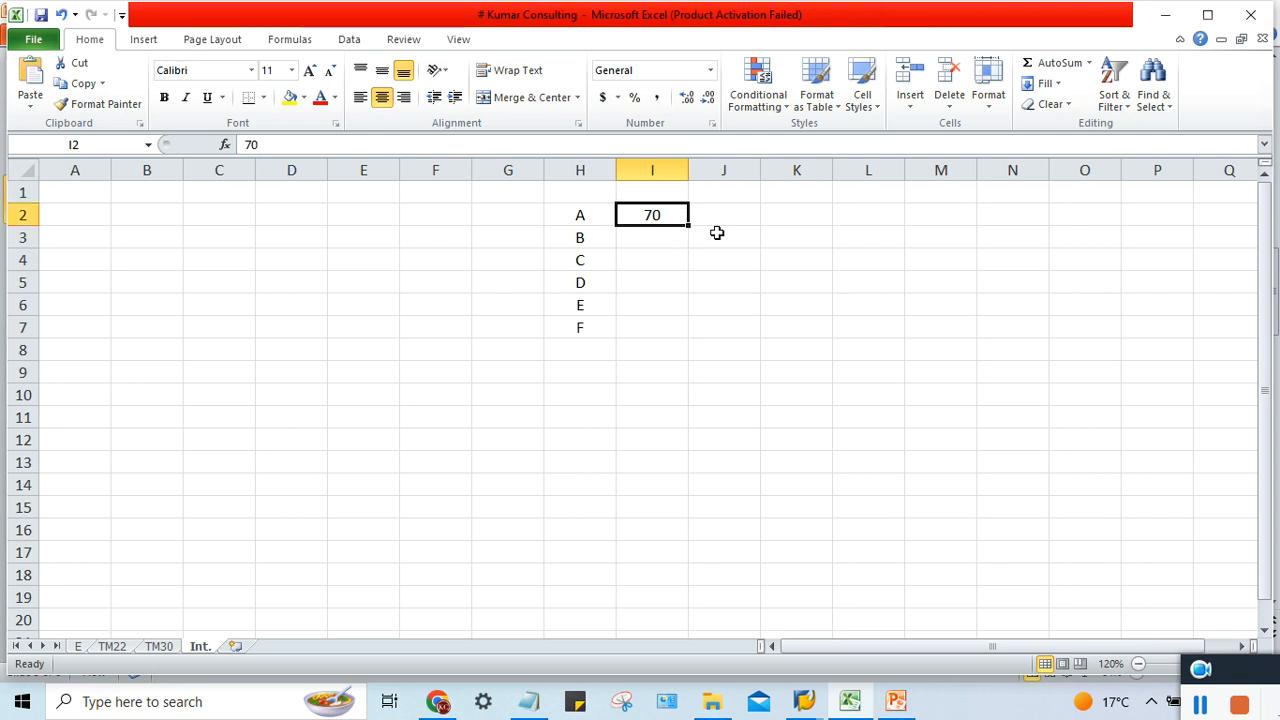
- Set the value beside label A in cell I2 to 20%
{"action": "type", "text": "40"}
{"action": "key", "text": "BackSpace"}
{"action": "key", "text": "BackSpace"}
{"action": "type", "text": "20"}
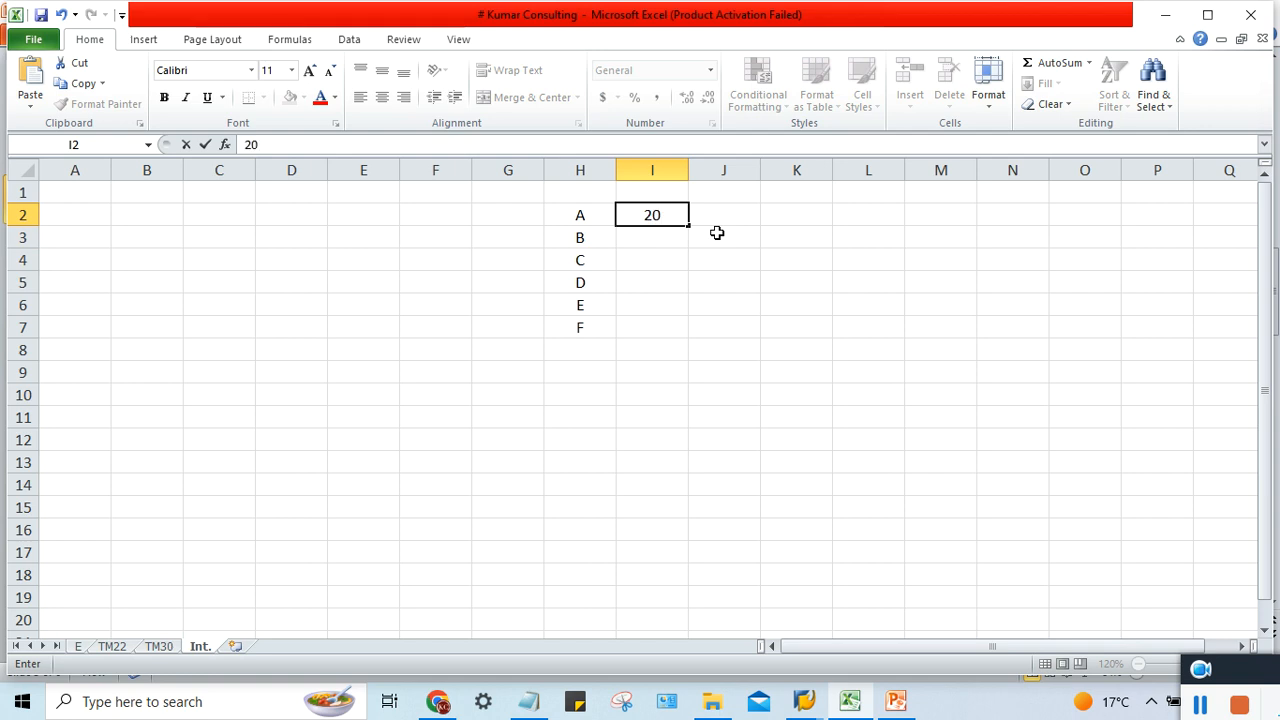
{"action": "type", "text": "%"}
{"action": "key", "text": "Return"}
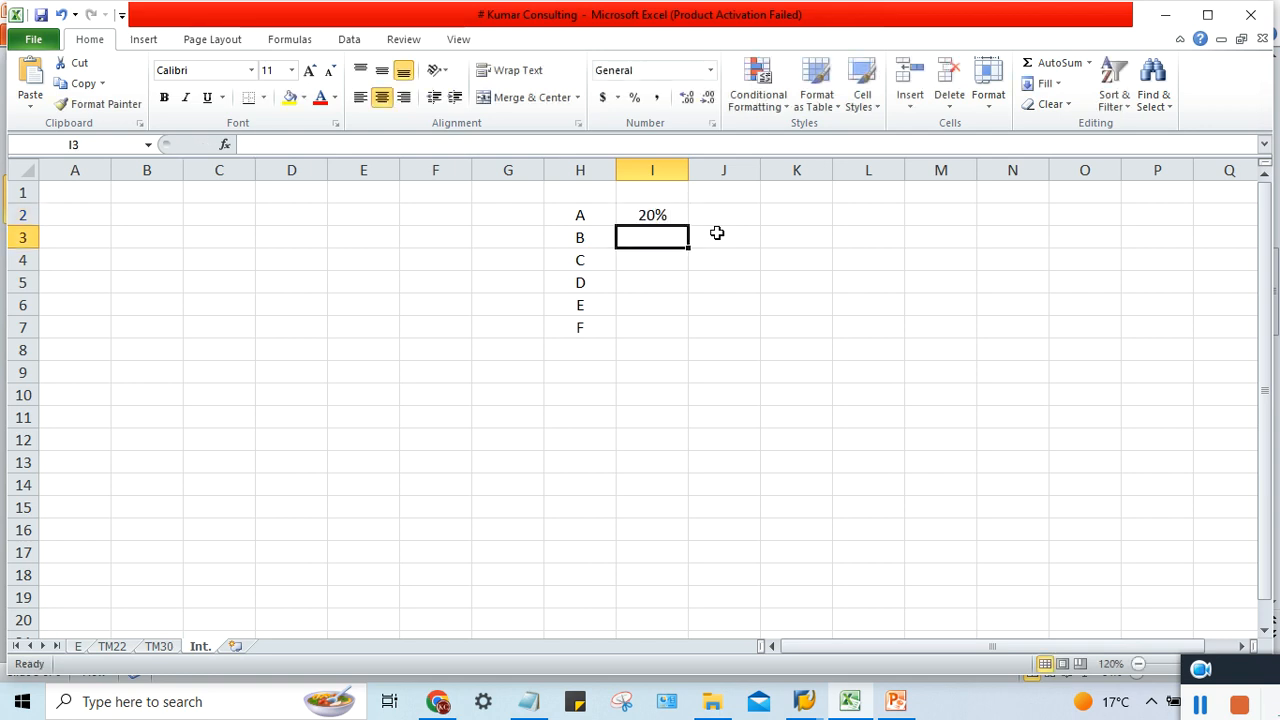
- Copy the percentage in I2 to cells I4 and I6, beside labels C and E
{"action": "left_click_drag", "start_coordinate": [660, 213], "coordinate": [666, 329]}
{"action": "left_click", "coordinate": [660, 284]}
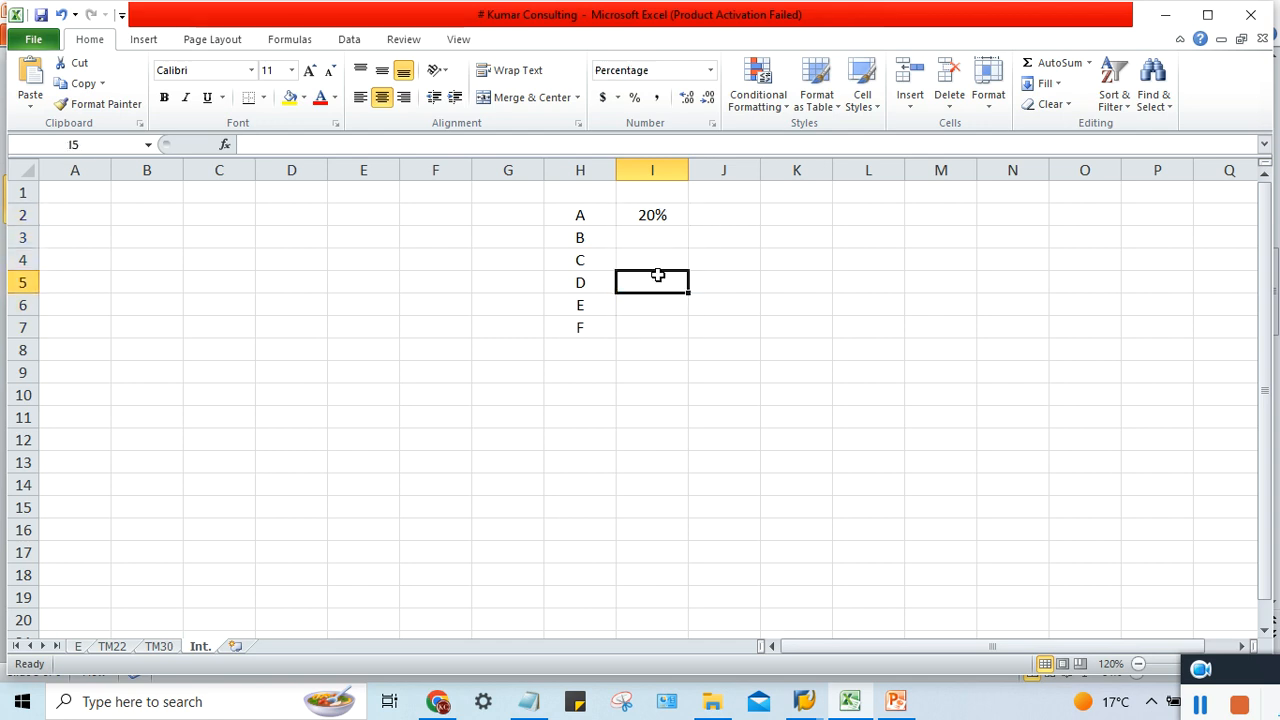
{"action": "left_click", "coordinate": [657, 217]}
{"action": "key", "text": "ctrl+c"}
{"action": "left_click", "coordinate": [652, 262]}
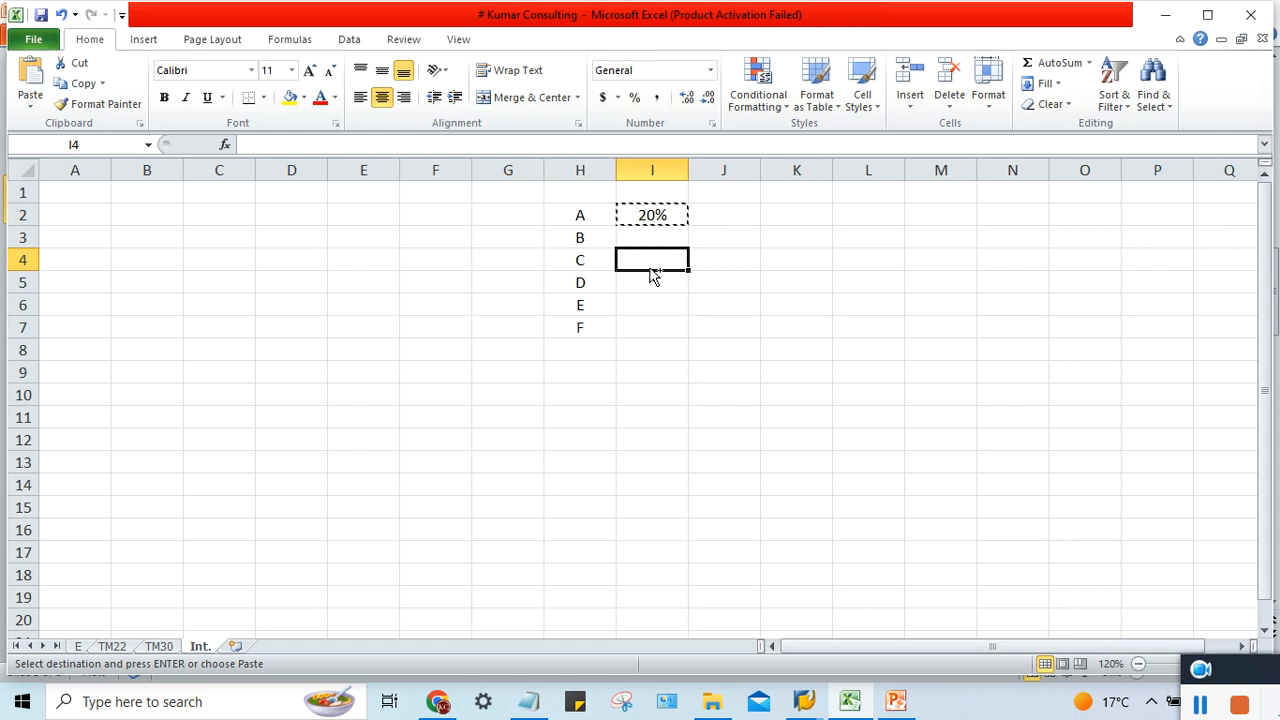
{"action": "key", "text": "ctrl+v"}
{"action": "left_click", "coordinate": [652, 302]}
{"action": "key", "text": "ctrl+v"}
{"action": "left_click", "coordinate": [690, 392]}
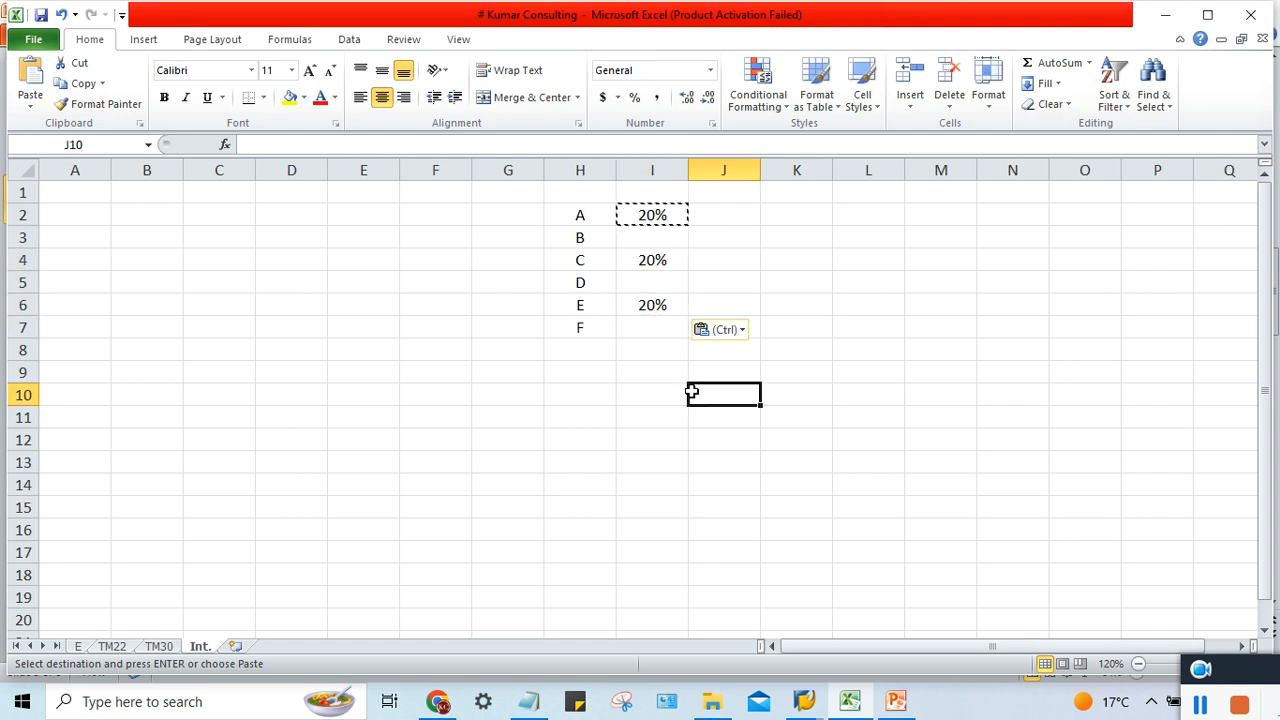
- Enter 30% in cell I3 beside label B and 40% in cell I5 beside label D
{"action": "left_click", "coordinate": [663, 240]}
{"action": "type", "text": "30"}
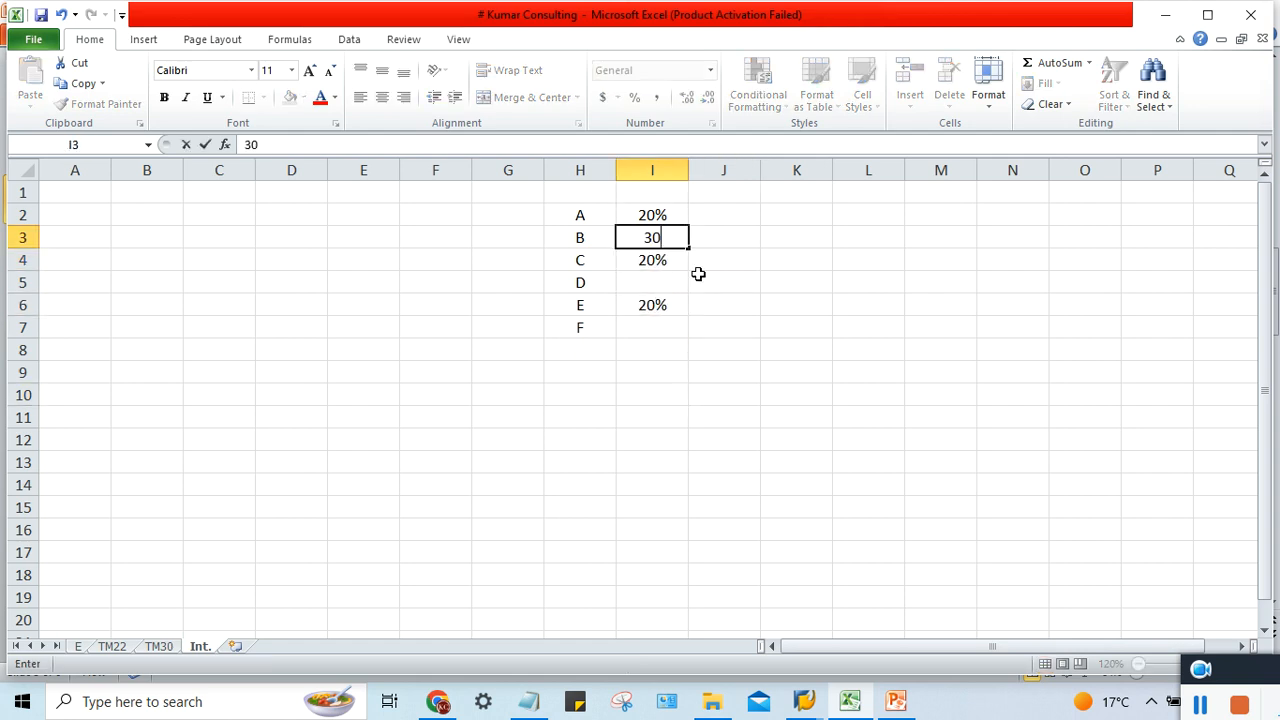
{"action": "type", "text": "%"}
{"action": "key", "text": "Return"}
{"action": "key", "text": "Return"}
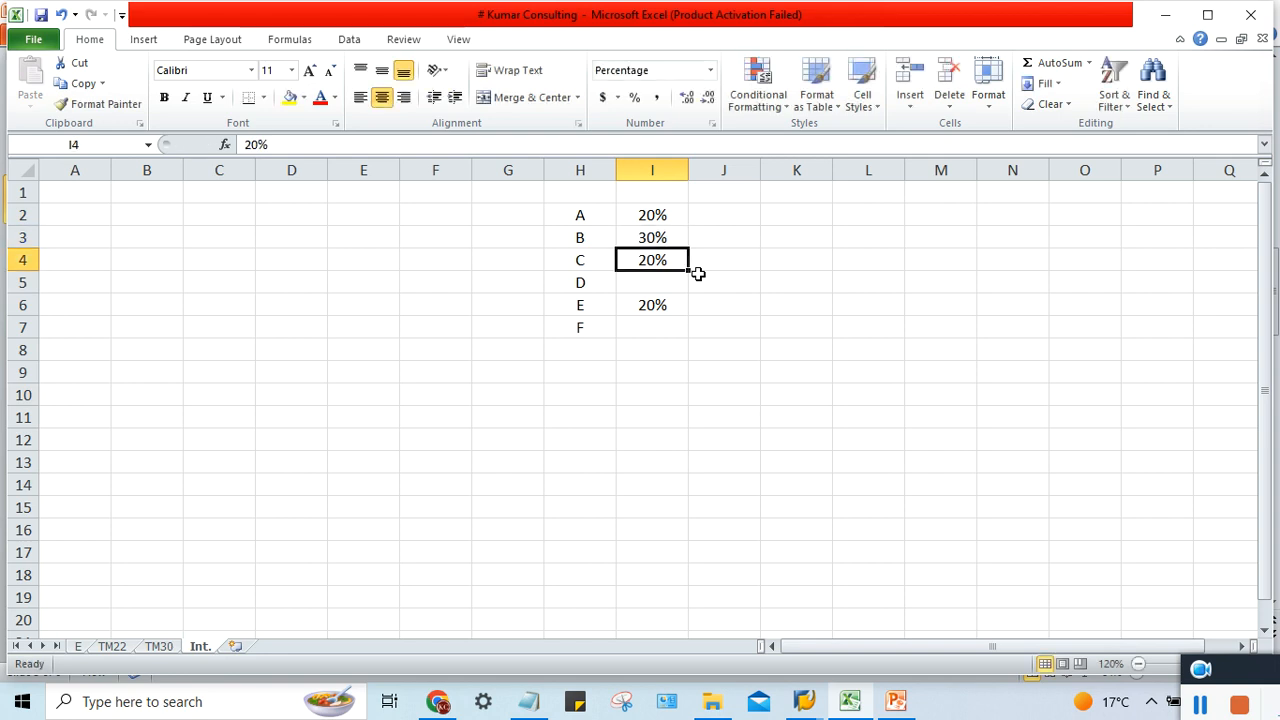
{"action": "type", "text": "40"}
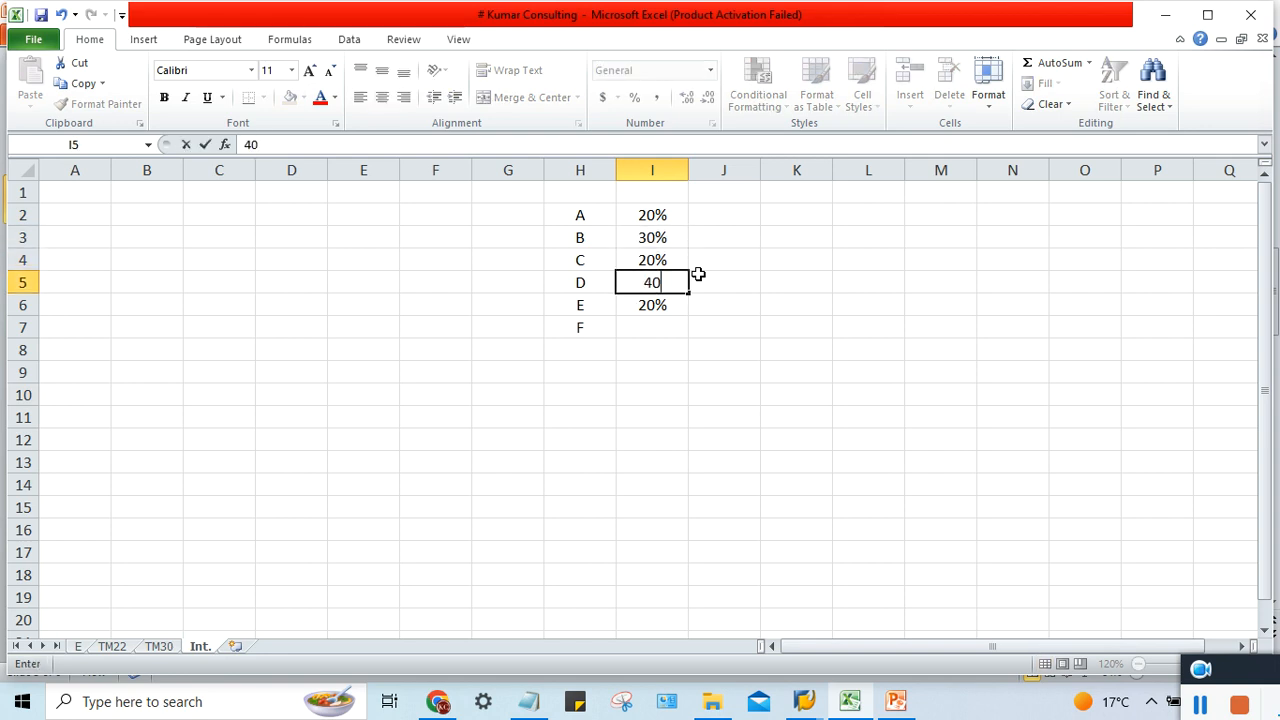
{"action": "type", "text": "%"}
{"action": "key", "text": "Return"}
{"action": "key", "text": "Return"}
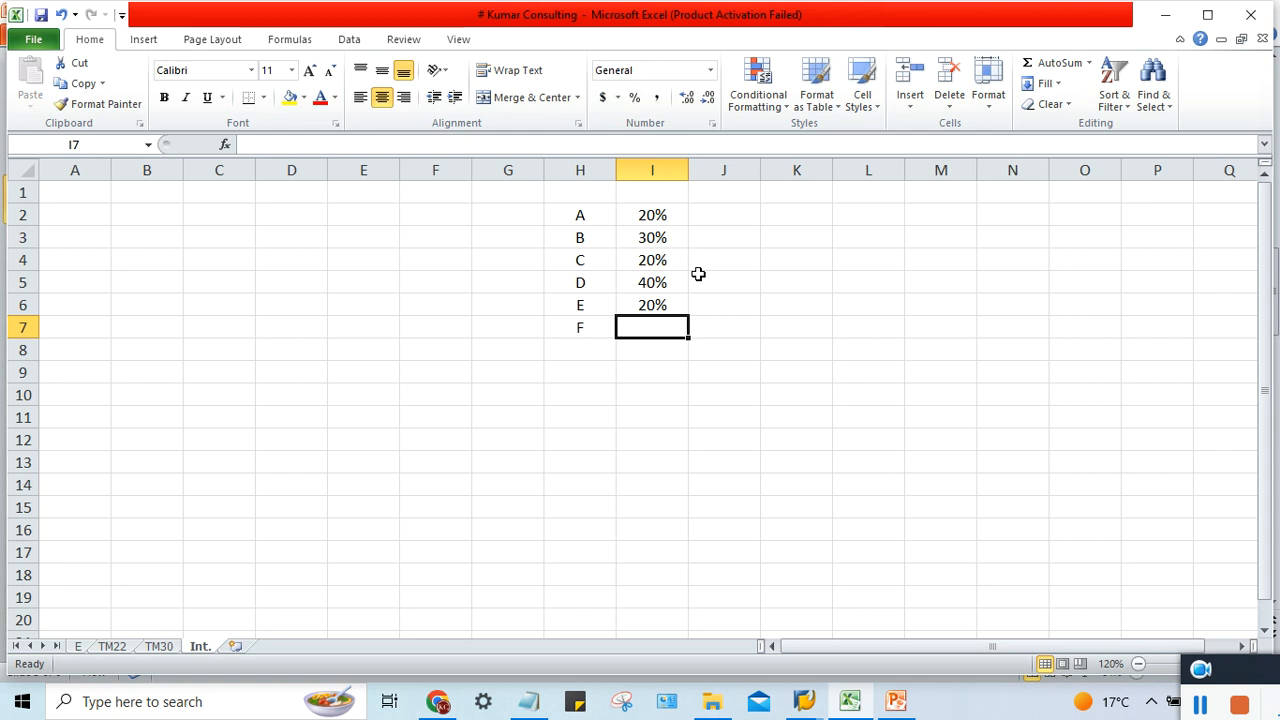
- Enter 50% in cell I7 beside label F
{"action": "type", "text": "55"}
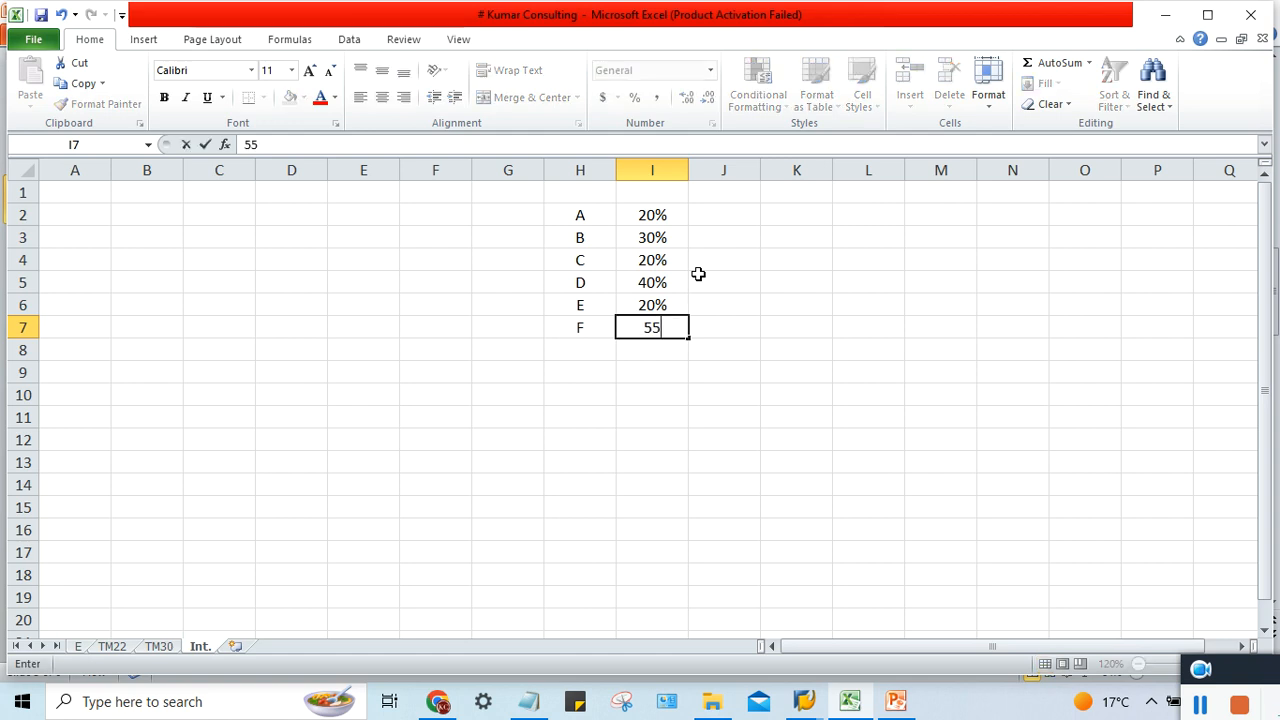
{"action": "key", "text": "BackSpace"}
{"action": "type", "text": "0%"}
{"action": "key", "text": "Return"}
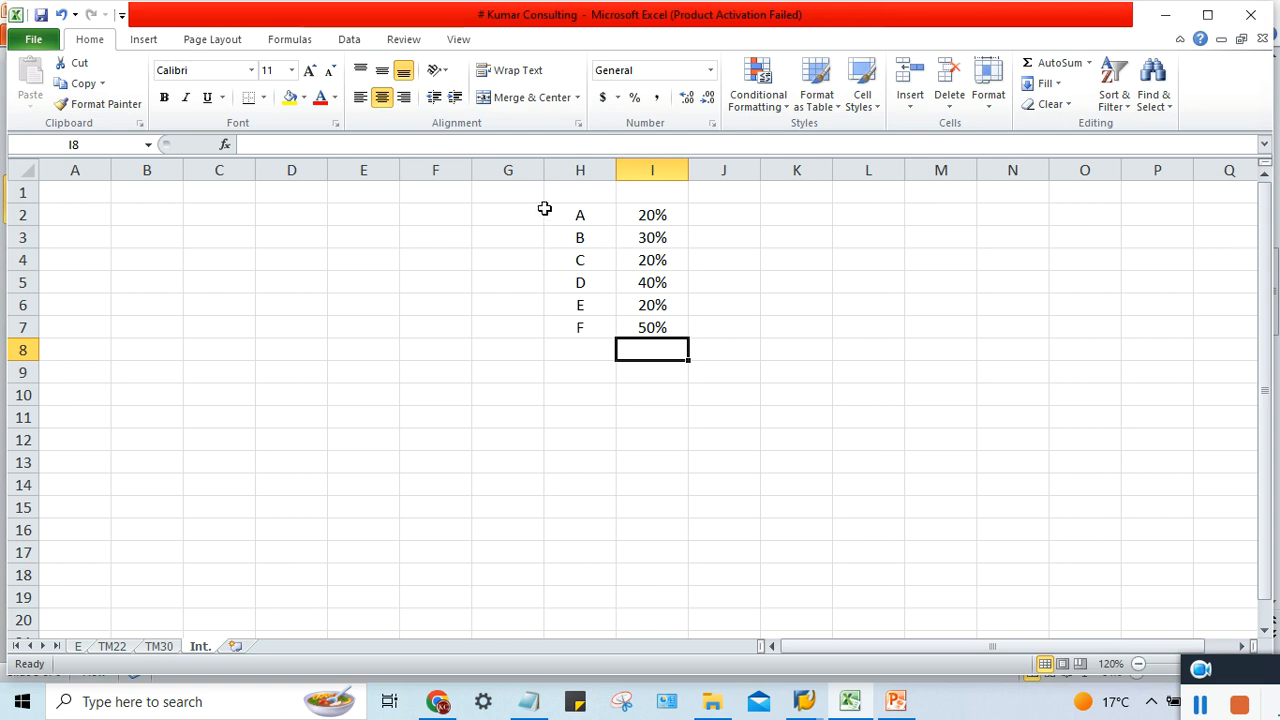
- Review the percentages listed beside labels A to F
{"action": "left_click", "coordinate": [634, 214]}
{"action": "left_click", "coordinate": [580, 213]}
{"action": "left_click", "coordinate": [653, 222]}
{"action": "left_click", "coordinate": [649, 255]}
{"action": "left_click", "coordinate": [637, 308]}
{"action": "left_click", "coordinate": [646, 344]}
{"action": "left_click", "coordinate": [652, 328]}
- Enter the header THL-20% in cell I1 above the percentages
{"action": "left_click", "coordinate": [652, 193]}
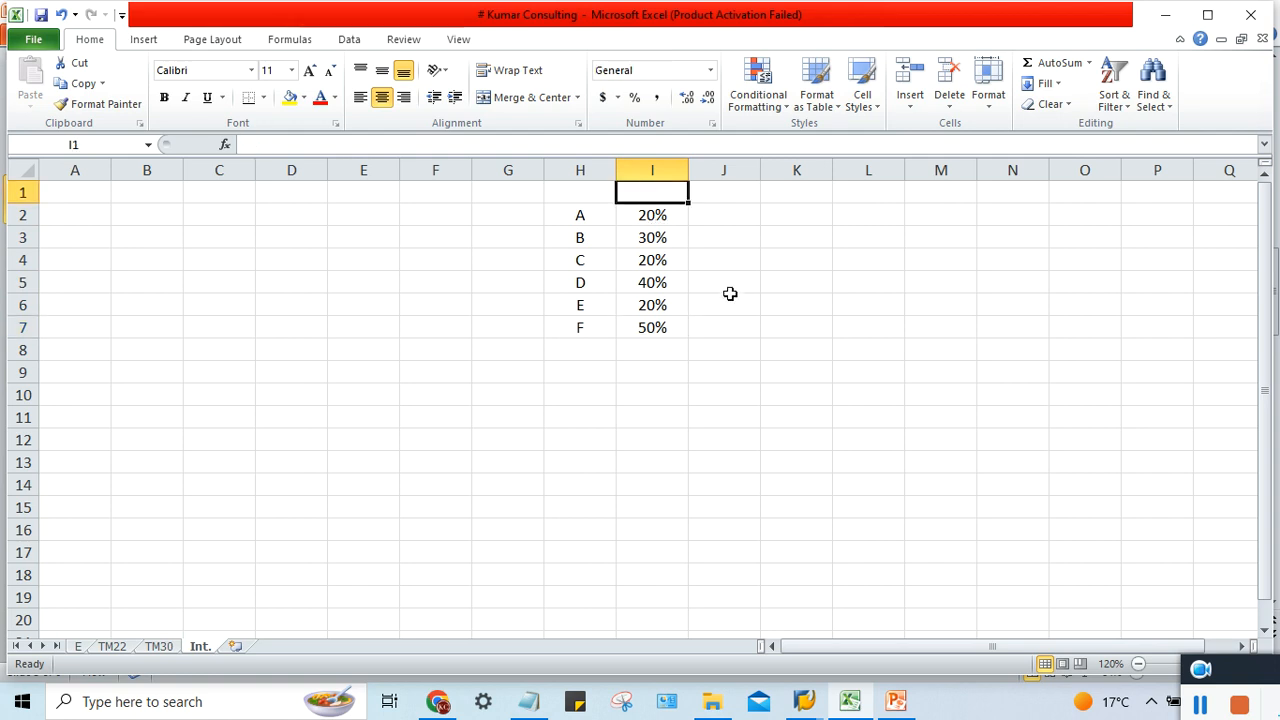
{"action": "type", "text": "THL"}
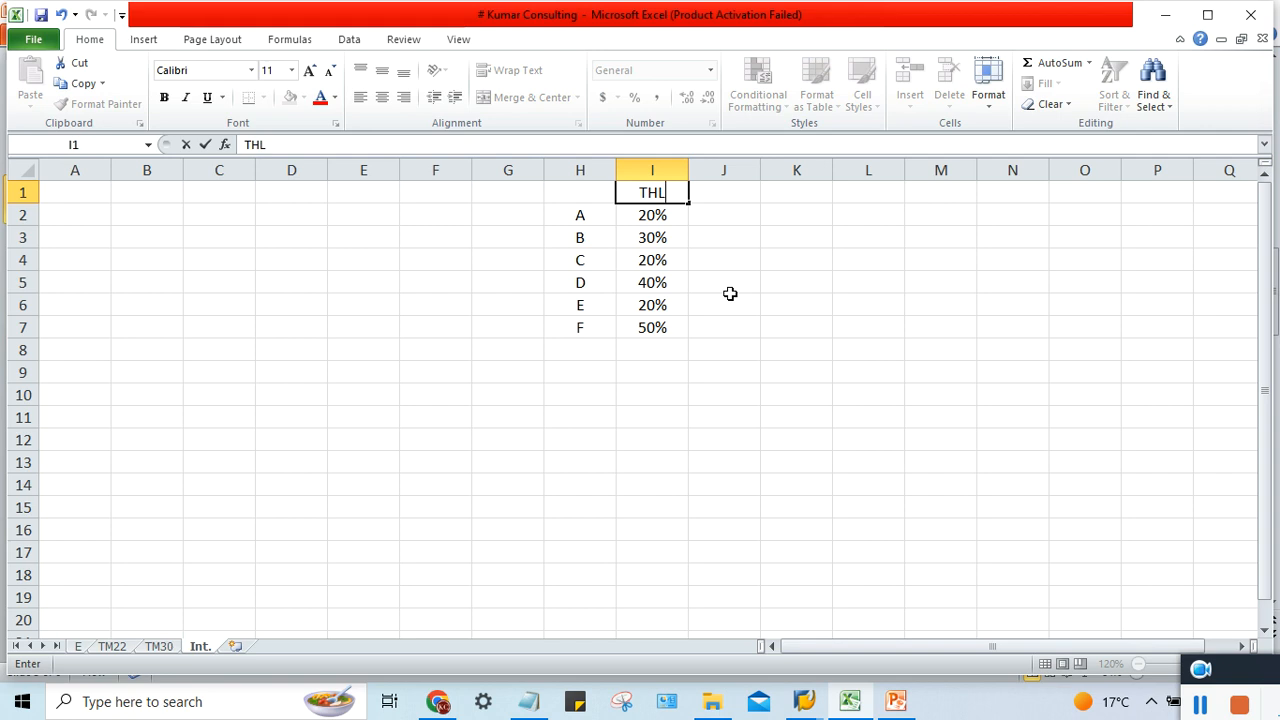
{"action": "key", "text": "Return"}
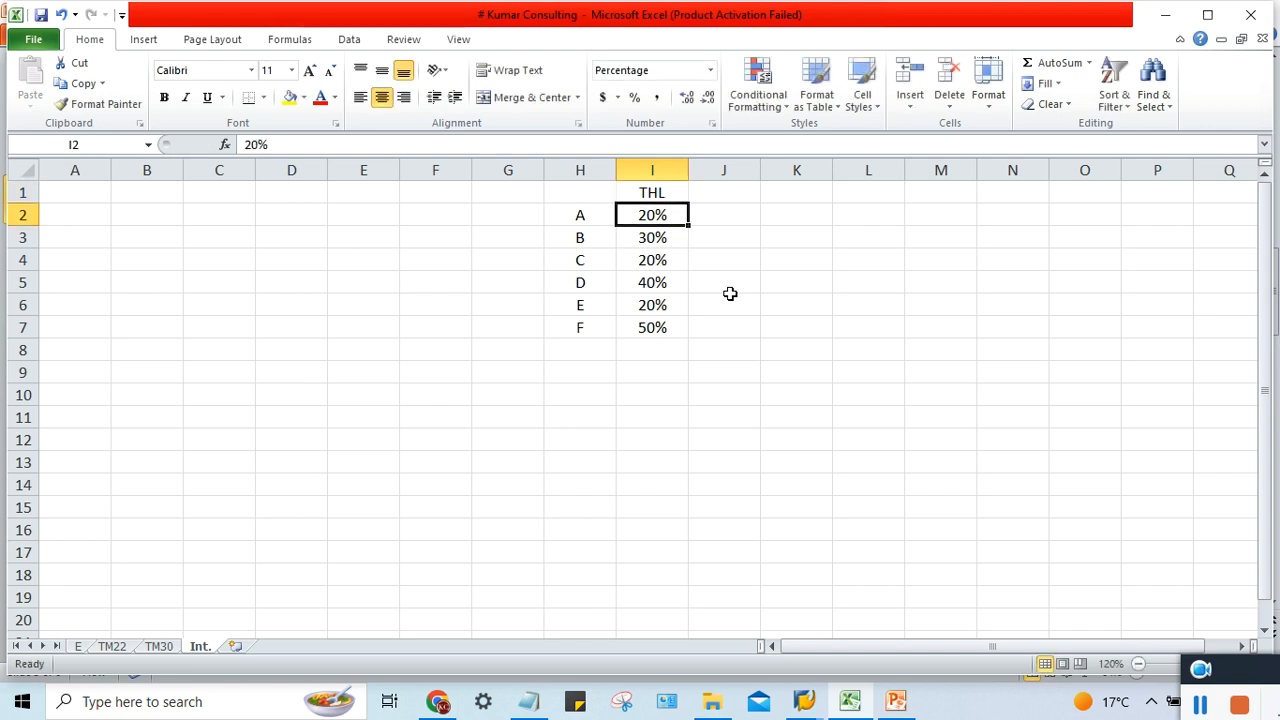
{"action": "left_click", "coordinate": [674, 190]}
{"action": "double_click", "coordinate": [674, 190]}
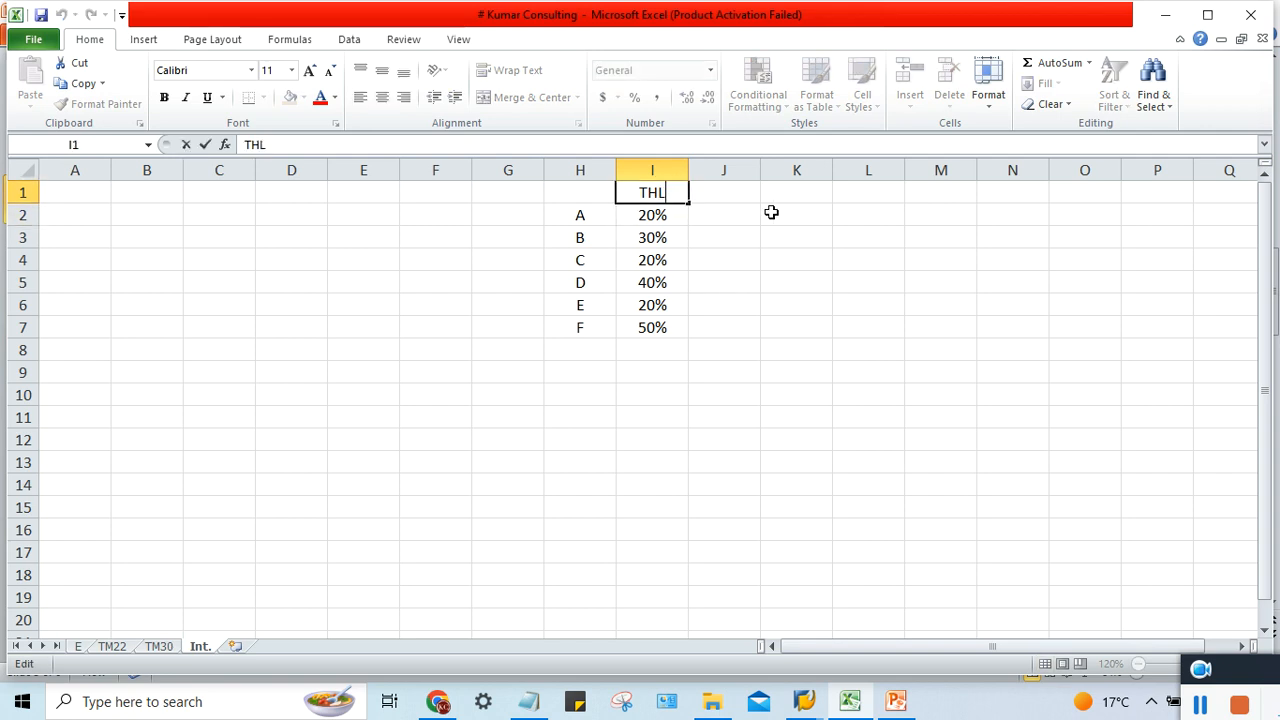
{"action": "type", "text": "-20%"}
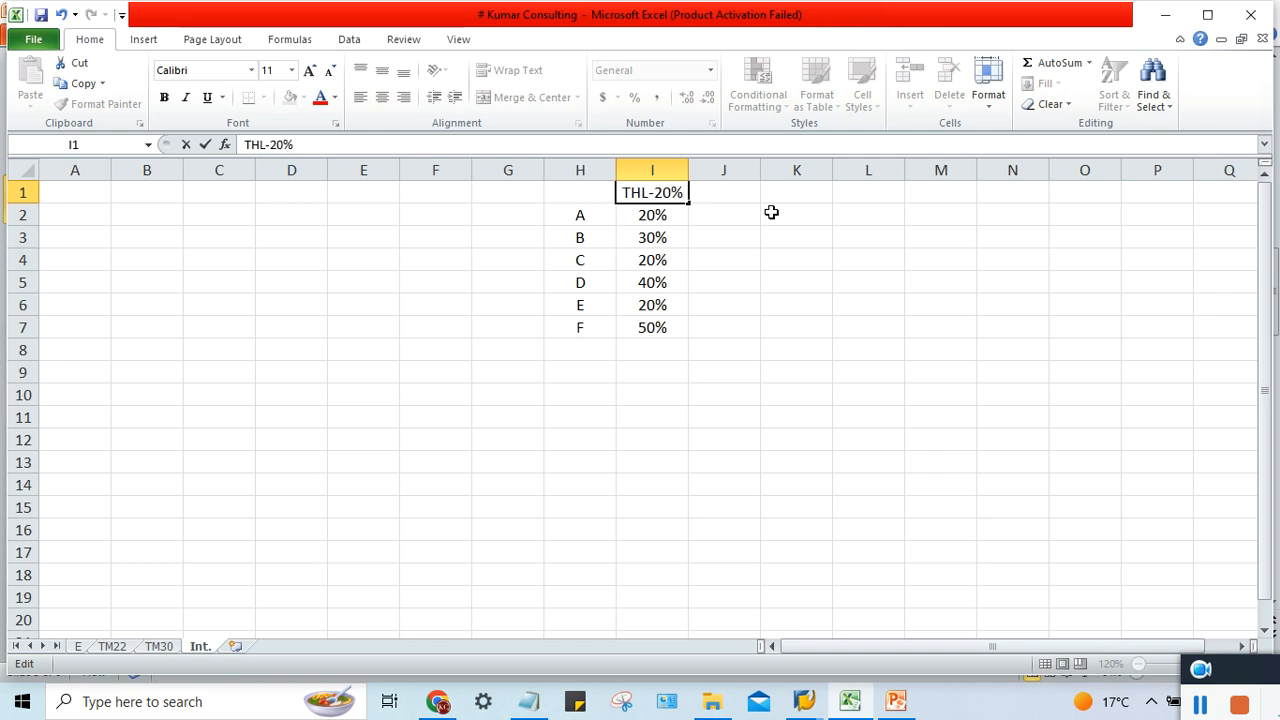
{"action": "key", "text": "Return"}
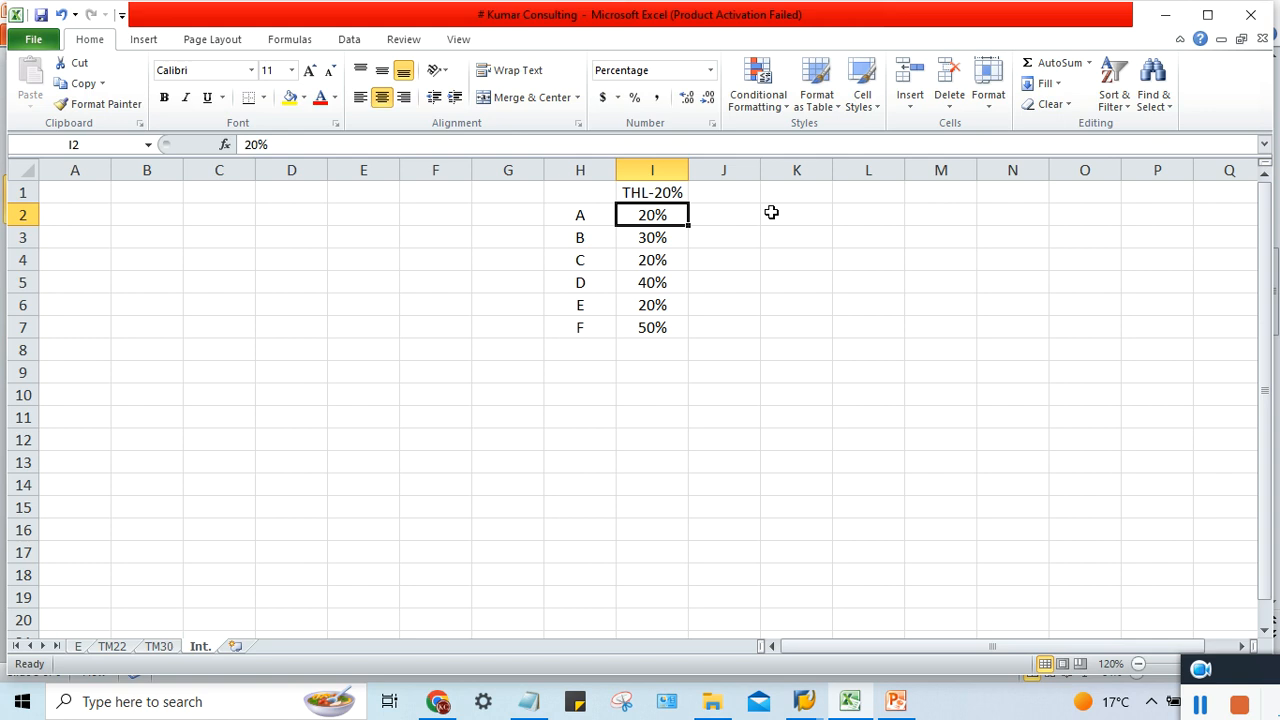
- Fill the label cells A, C and E in column H with yellow
{"action": "left_click", "coordinate": [573, 215]}
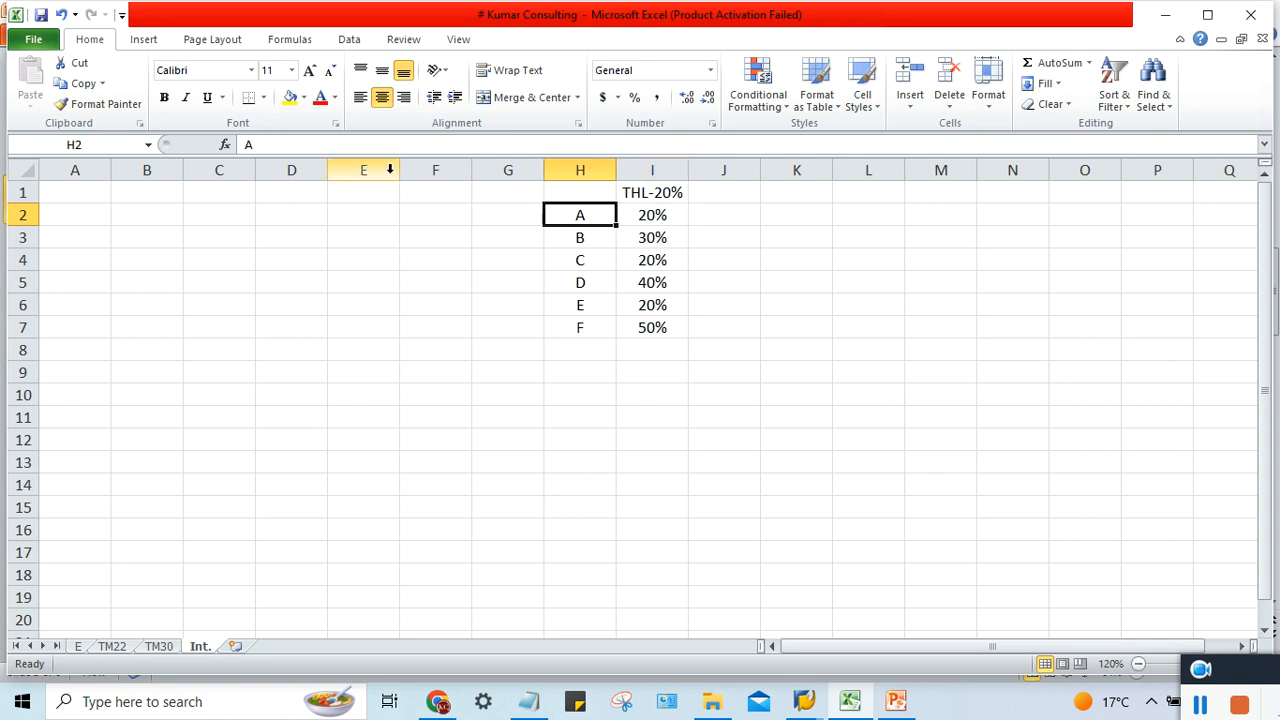
{"action": "left_click", "coordinate": [289, 97]}
{"action": "left_click", "coordinate": [579, 261]}
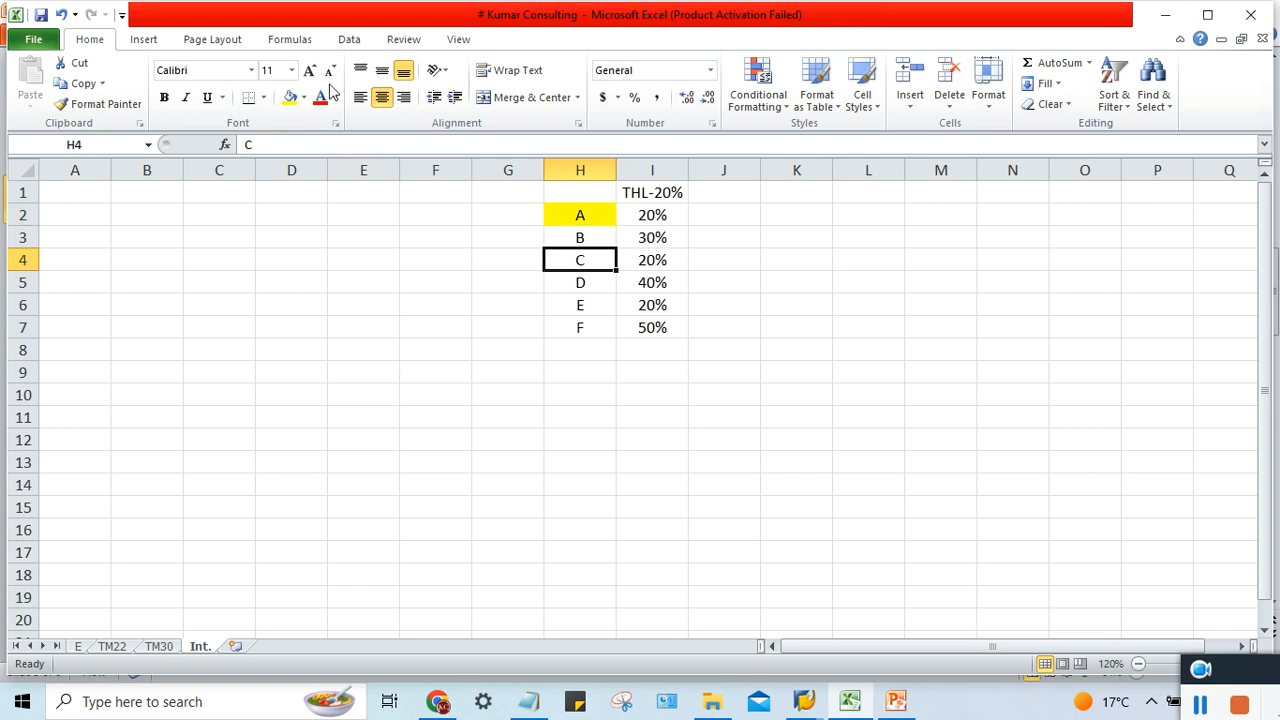
{"action": "left_click", "coordinate": [289, 97]}
{"action": "left_click", "coordinate": [588, 308]}
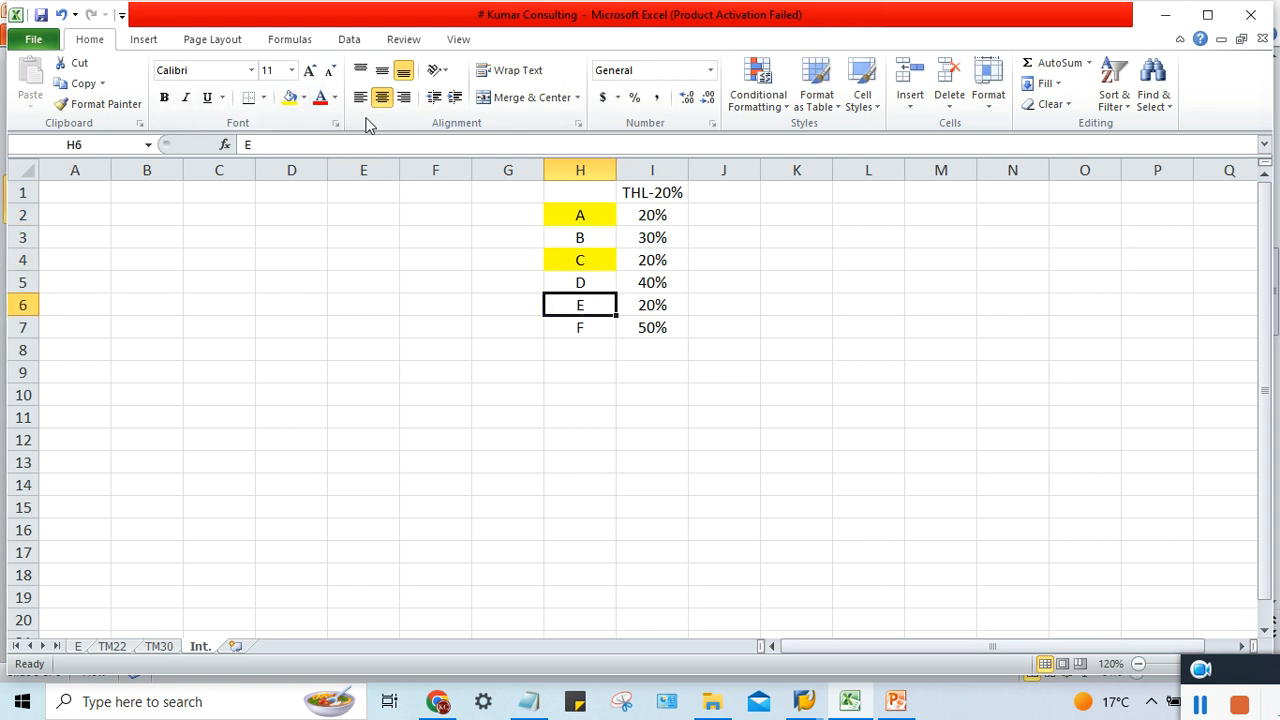
{"action": "left_click", "coordinate": [289, 97]}
{"action": "left_click", "coordinate": [744, 328]}
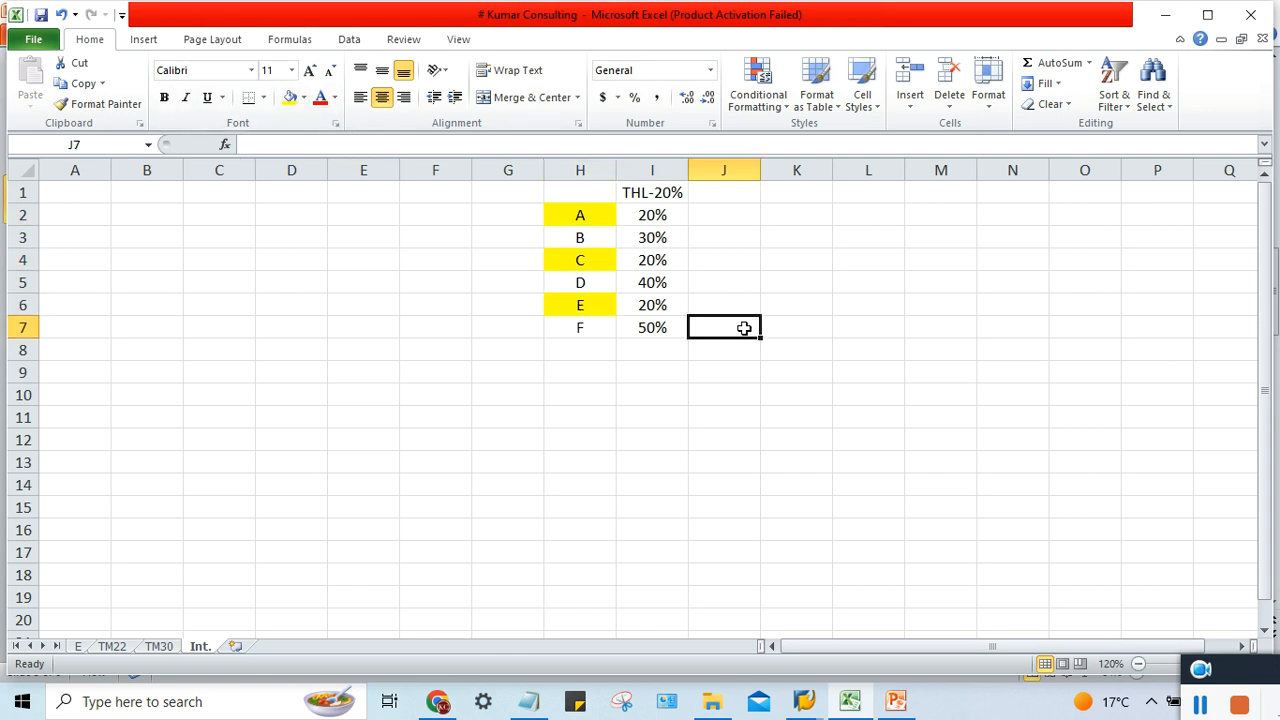
- Change the percentage beside label E in cell I6 to 18%
{"action": "double_click", "coordinate": [654, 305]}
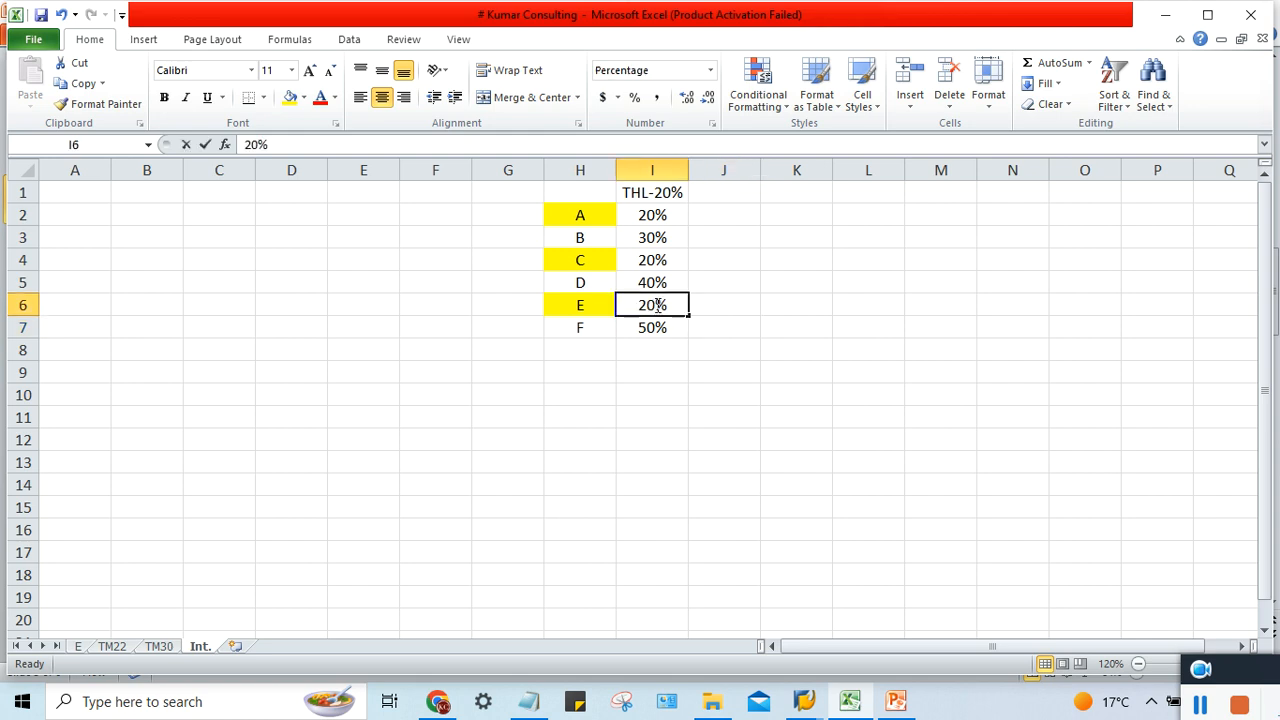
{"action": "key", "text": "BackSpace"}
{"action": "key", "text": "BackSpace"}
{"action": "type", "text": "18"}
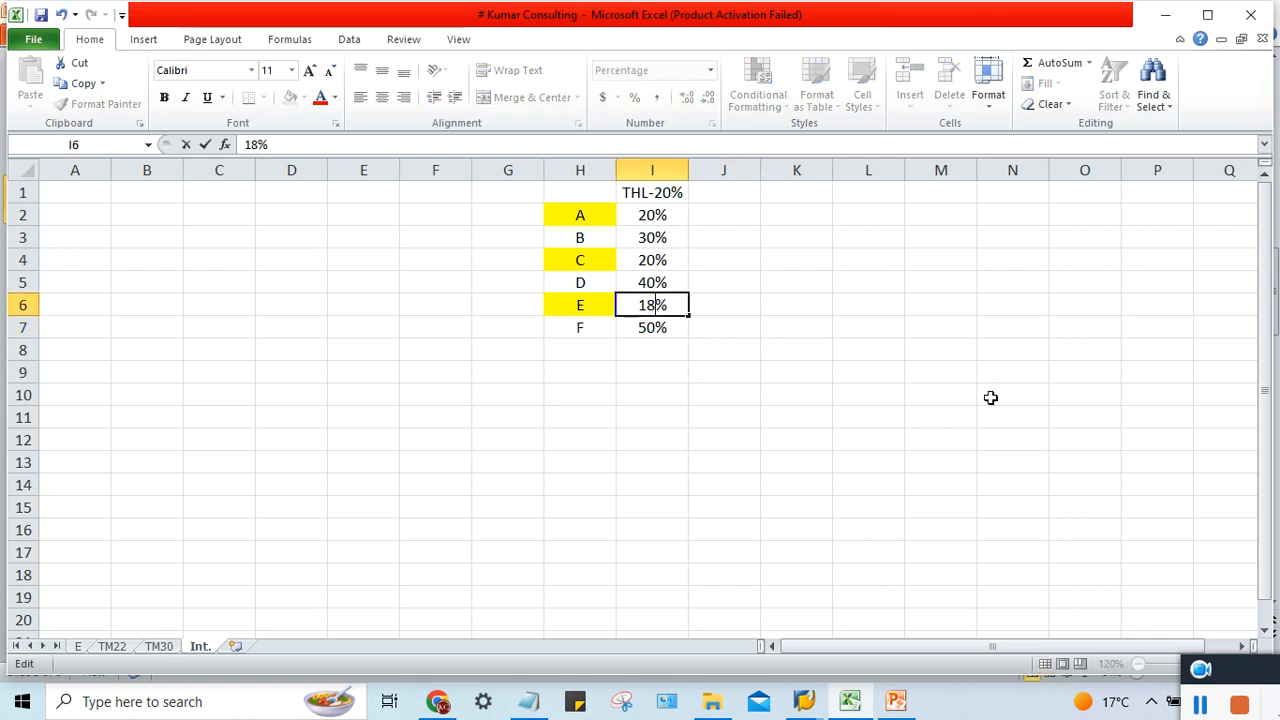
{"action": "key", "text": "Return"}
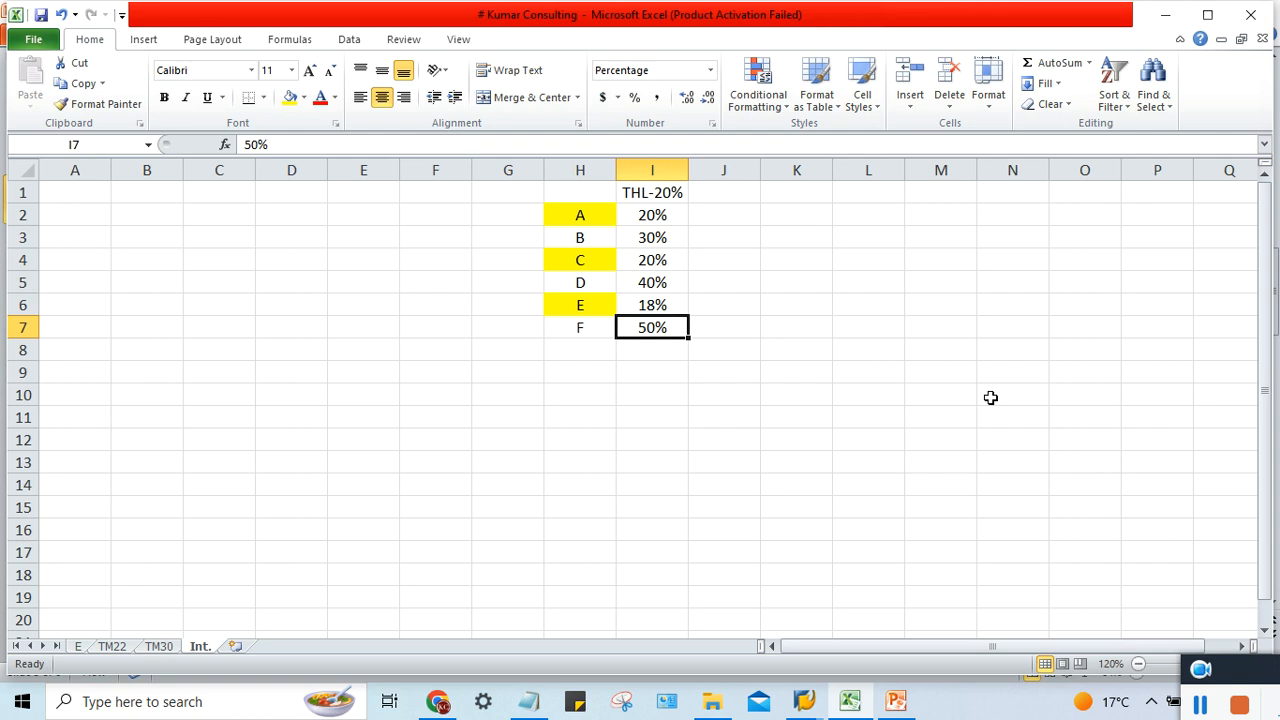
- Examine the highlighted labels A, C and E and compare their percentages with the THL-20% header
{"action": "left_click", "coordinate": [592, 216]}
{"action": "left_click", "coordinate": [584, 261]}
{"action": "left_click", "coordinate": [580, 305]}
{"action": "left_click", "coordinate": [580, 215]}
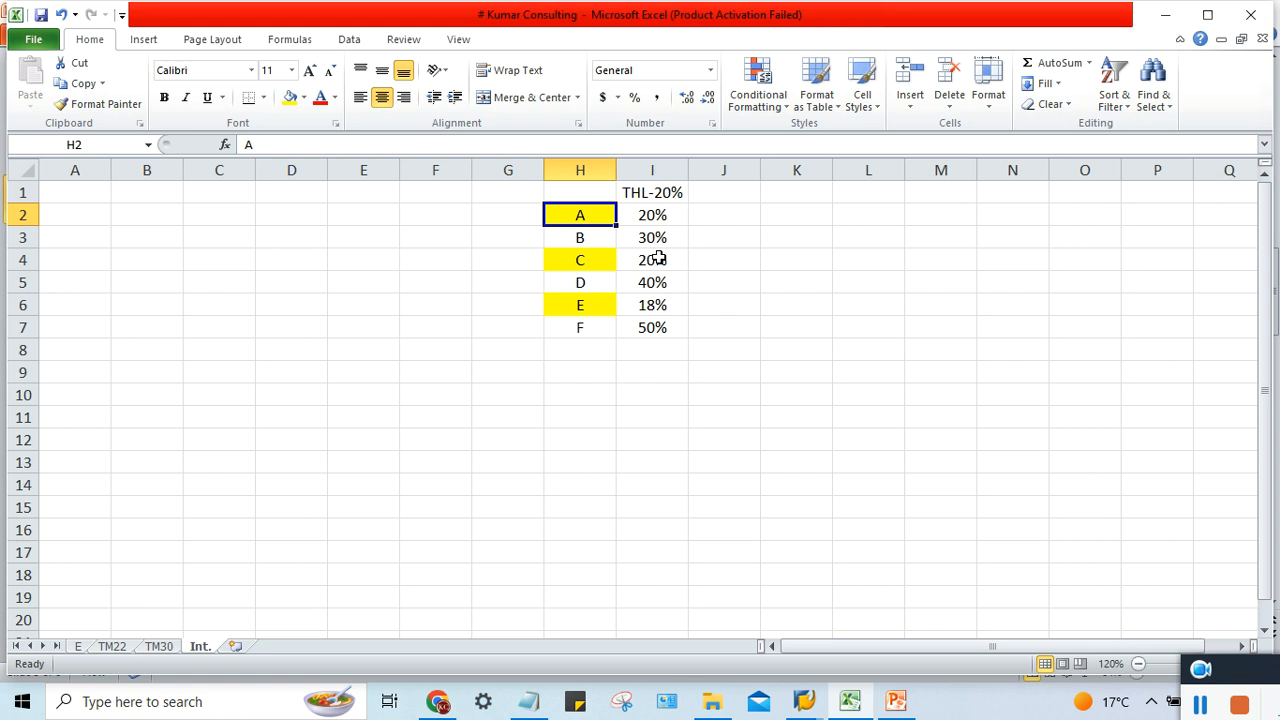
{"action": "left_click", "coordinate": [651, 213]}
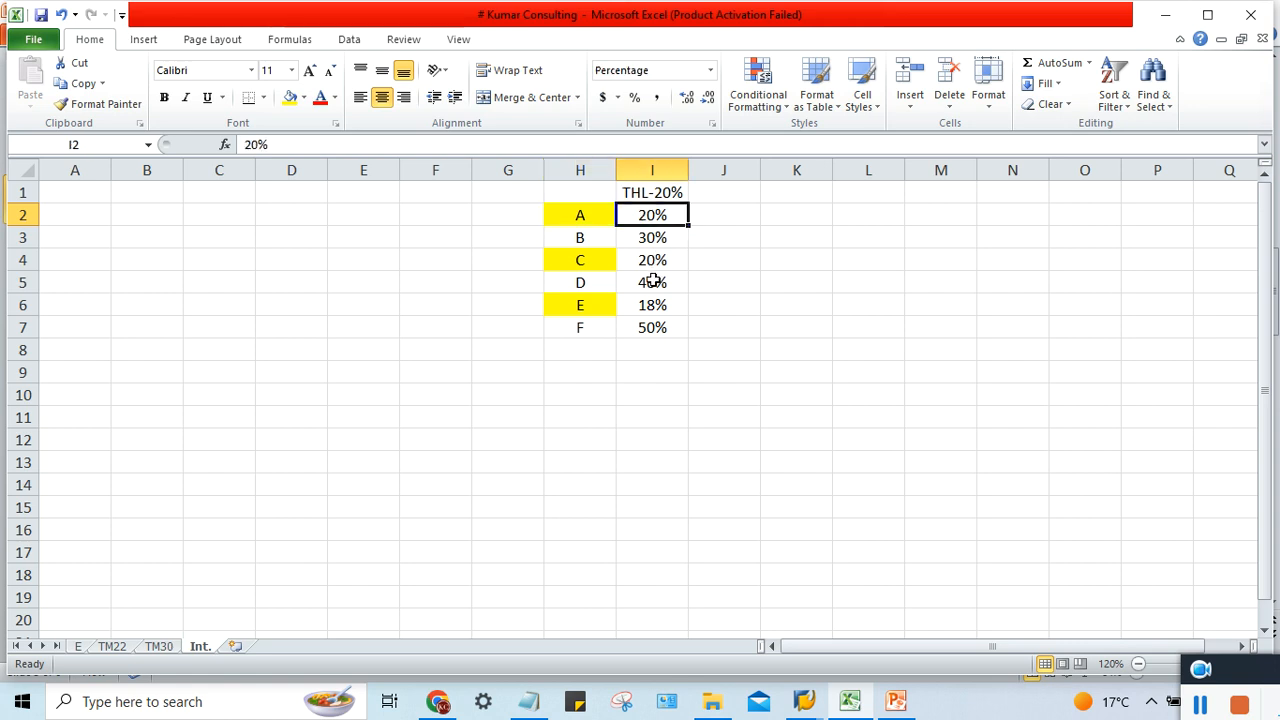
{"action": "left_click", "coordinate": [651, 258]}
{"action": "left_click", "coordinate": [652, 305]}
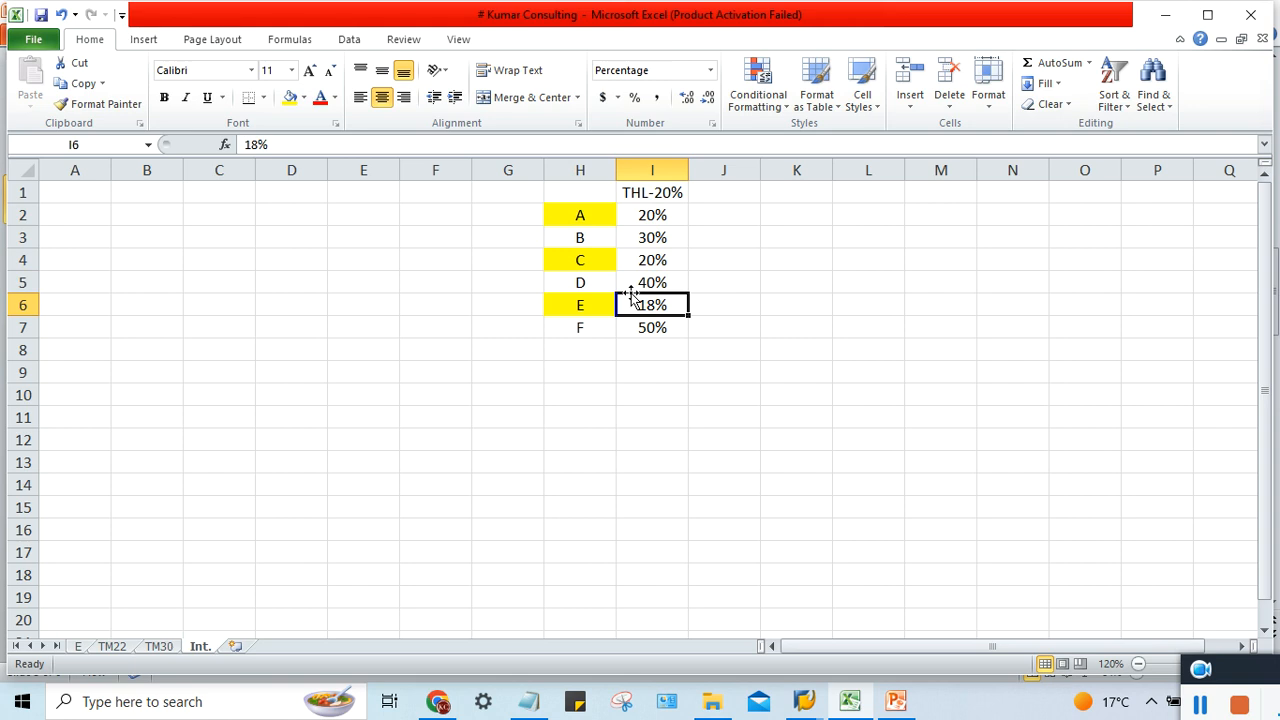
{"action": "left_click", "coordinate": [644, 216]}
{"action": "left_click", "coordinate": [658, 260]}
{"action": "left_click", "coordinate": [660, 303]}
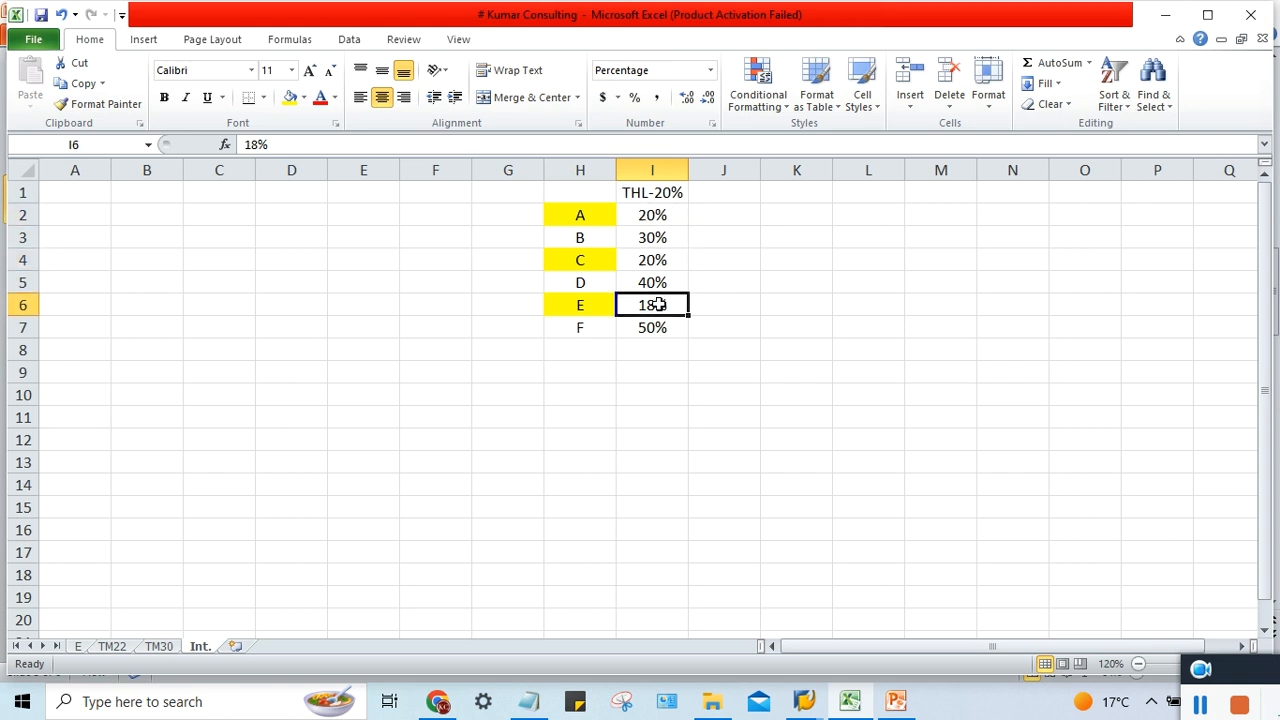
- Compare the percentages of highlighted labels A, C and E and of rows B, D and F with the THL-20% header
{"action": "left_click", "coordinate": [652, 212]}
{"action": "left_click", "coordinate": [654, 260]}
{"action": "left_click", "coordinate": [655, 304]}
{"action": "left_click", "coordinate": [651, 214]}
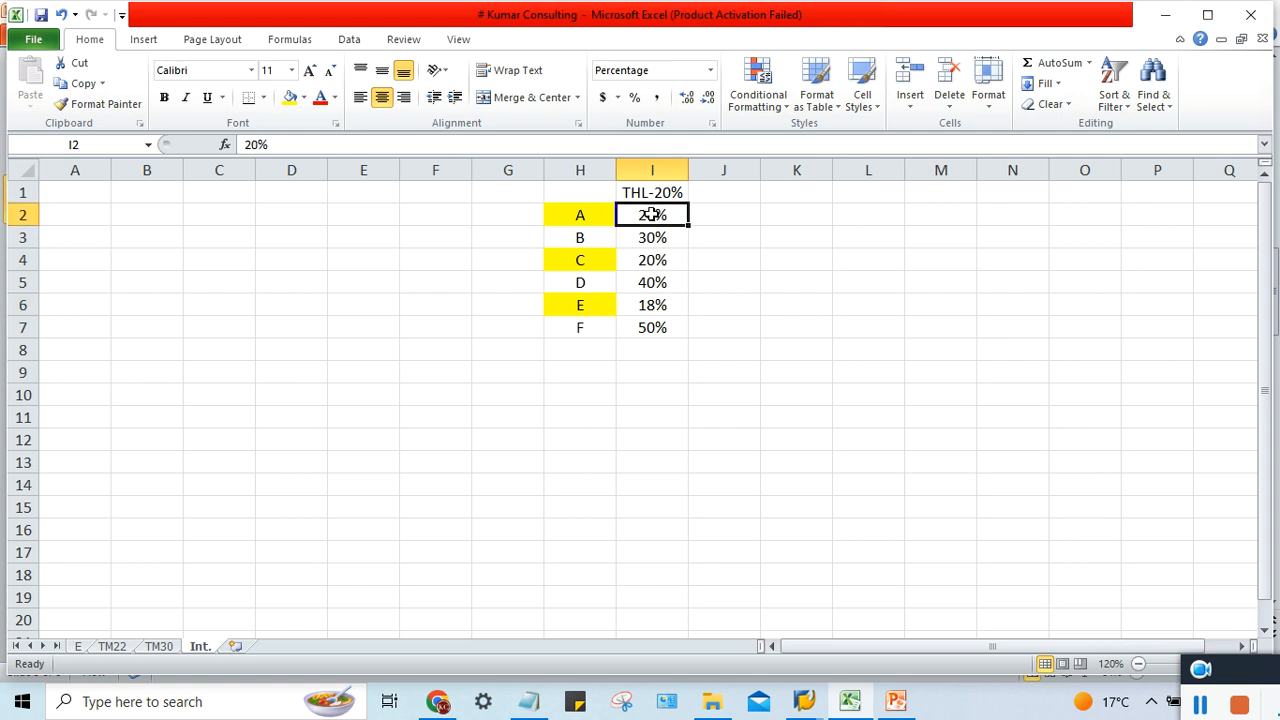
{"action": "left_click", "coordinate": [651, 262]}
{"action": "left_click", "coordinate": [651, 311]}
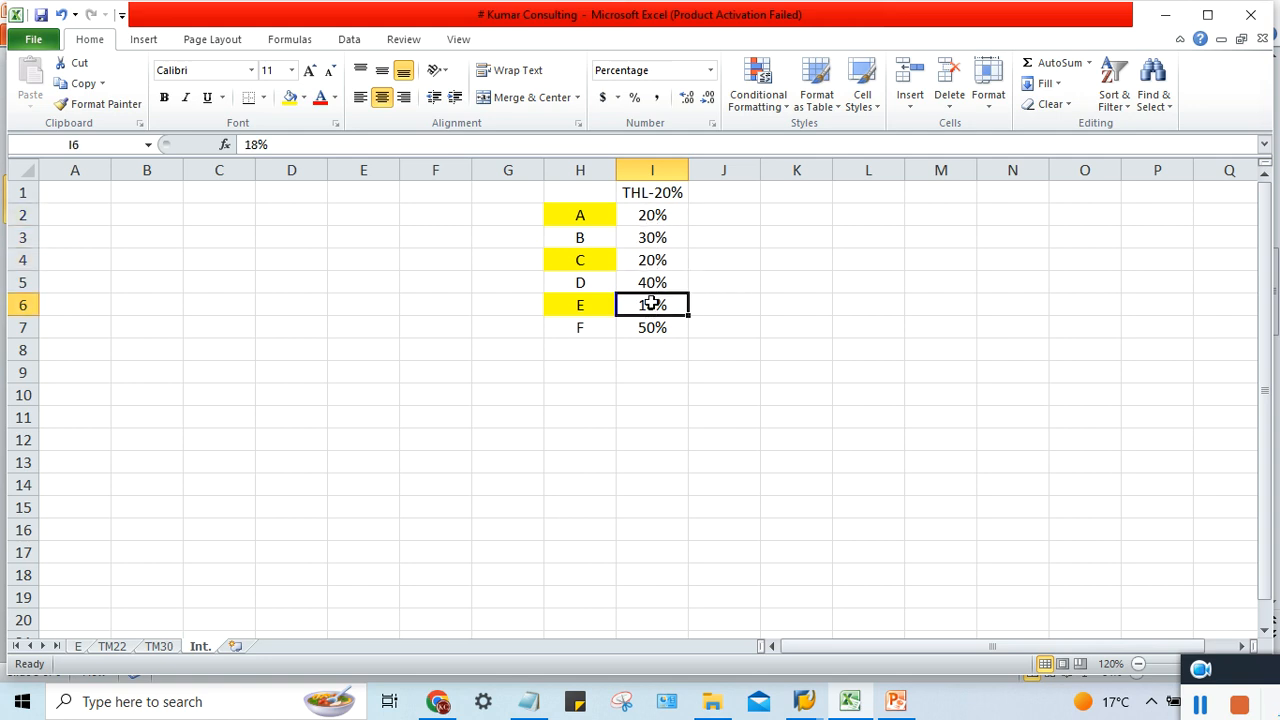
{"action": "left_click", "coordinate": [661, 231]}
{"action": "left_click_drag", "start_coordinate": [562, 234], "coordinate": [651, 237]}
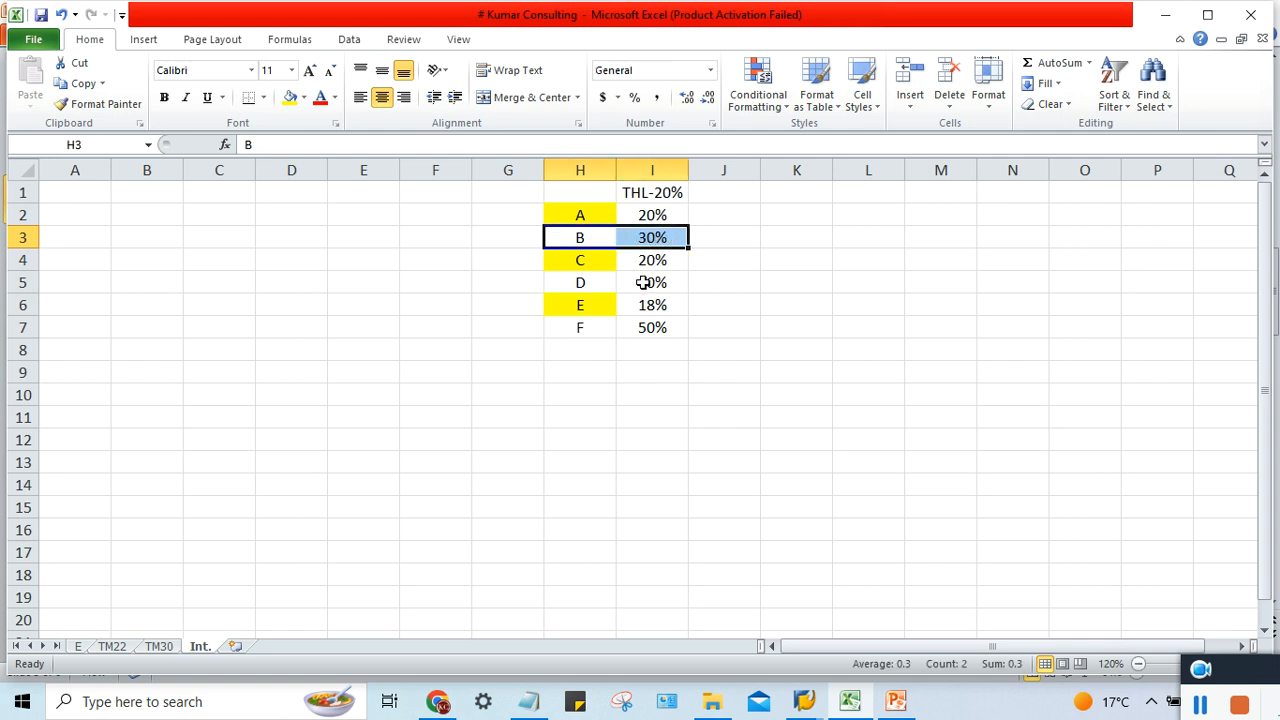
{"action": "left_click", "coordinate": [641, 281]}
{"action": "left_click", "coordinate": [596, 279]}
{"action": "left_click_drag", "start_coordinate": [596, 279], "coordinate": [651, 283]}
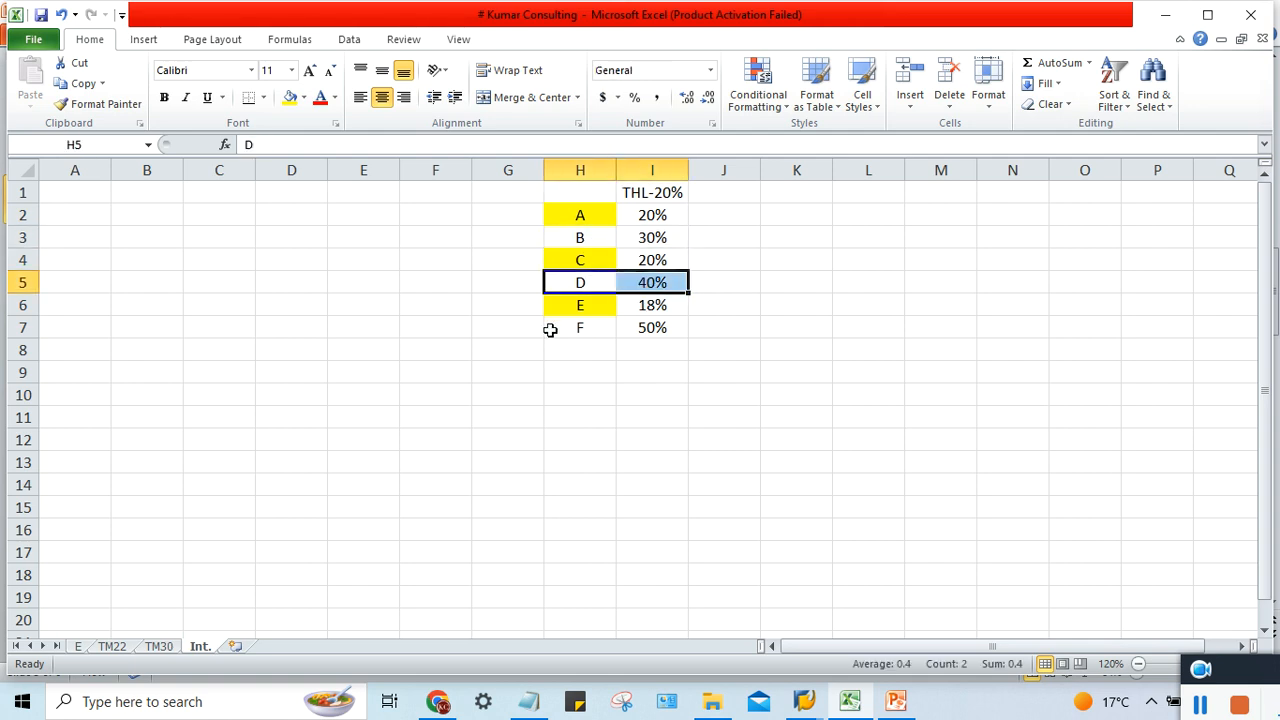
{"action": "left_click_drag", "start_coordinate": [549, 329], "coordinate": [651, 329]}
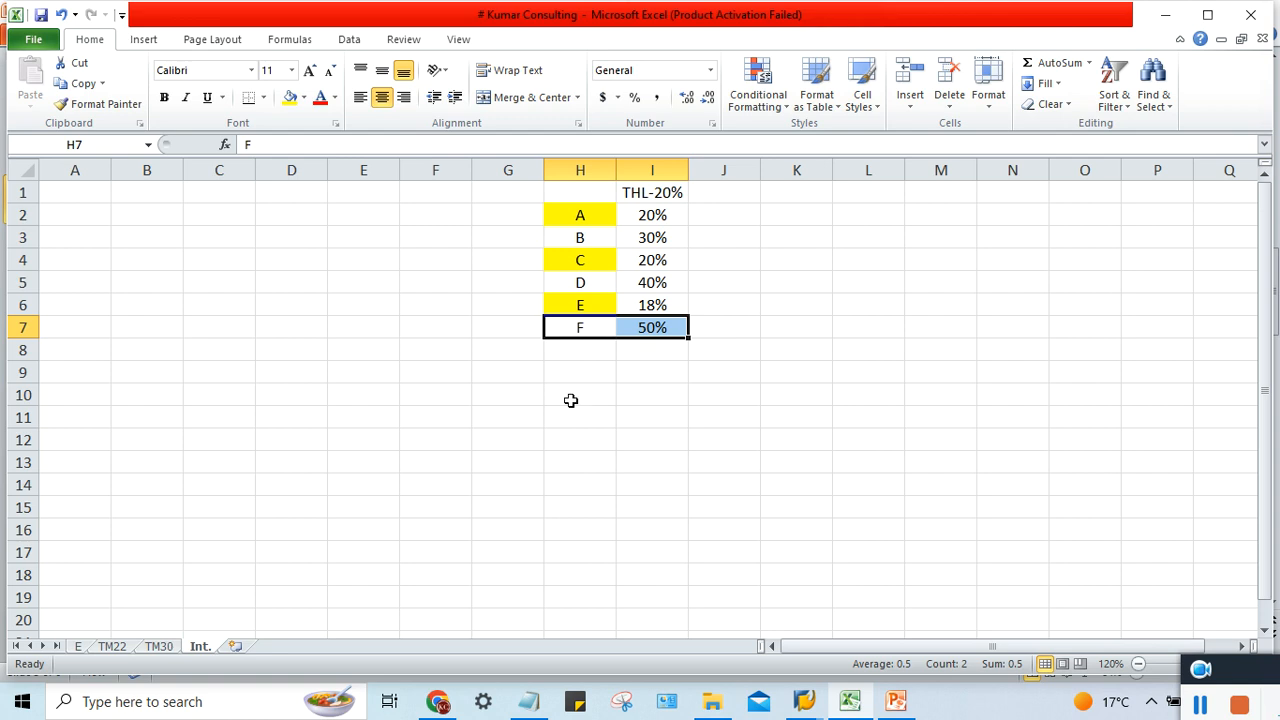
{"action": "left_click", "coordinate": [596, 210]}
{"action": "left_click", "coordinate": [633, 214]}
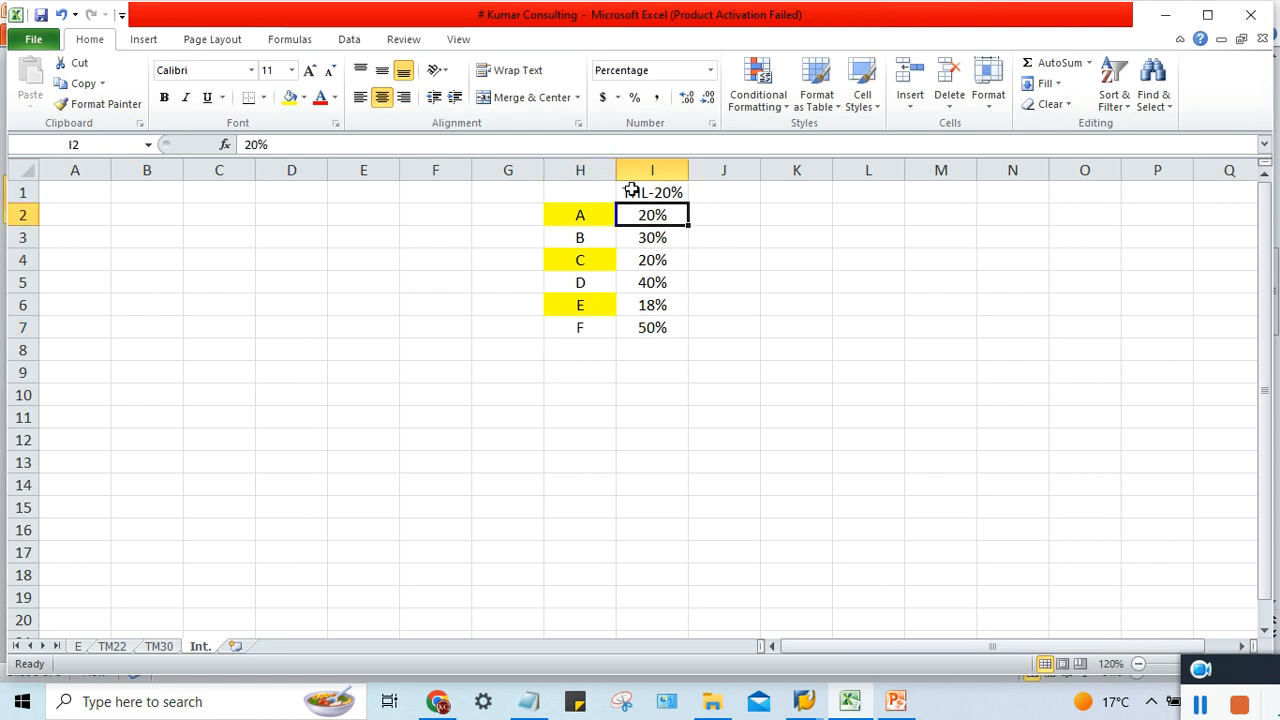
{"action": "left_click", "coordinate": [630, 191]}
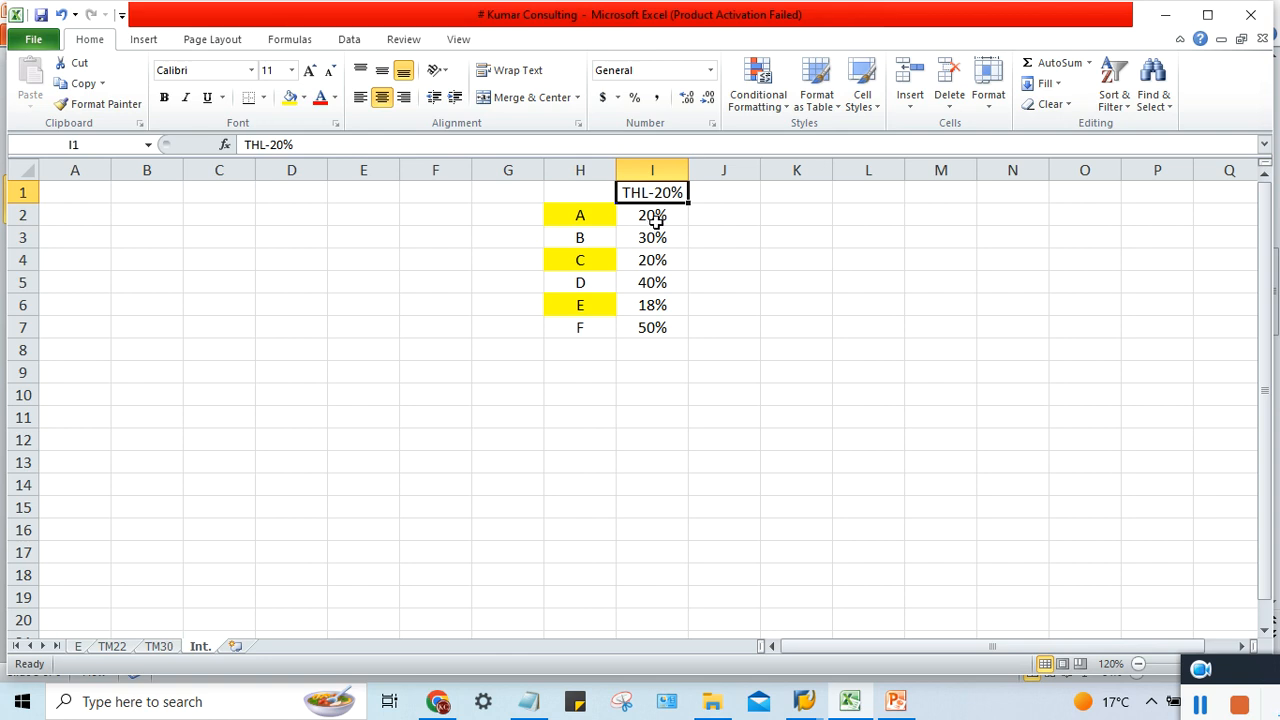
- Enter the header MRP in cell H1 above the labels
{"action": "left_click", "coordinate": [571, 191]}
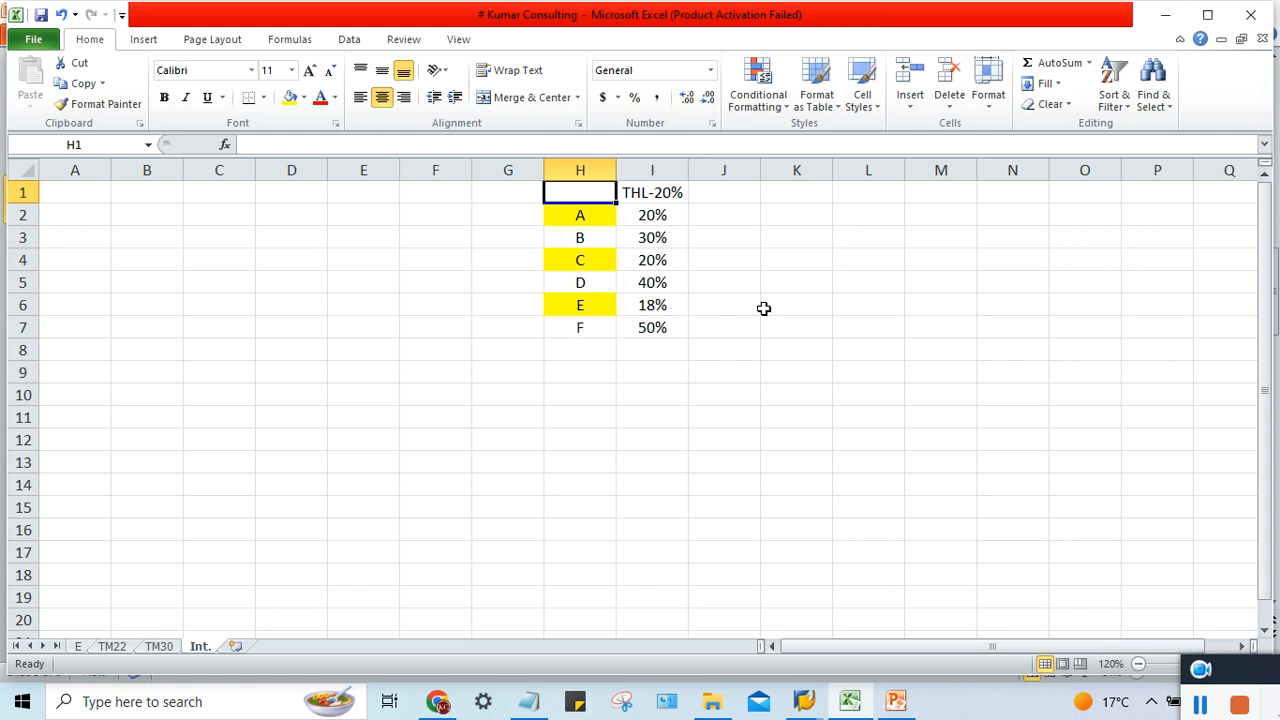
{"action": "type", "text": "MRP"}
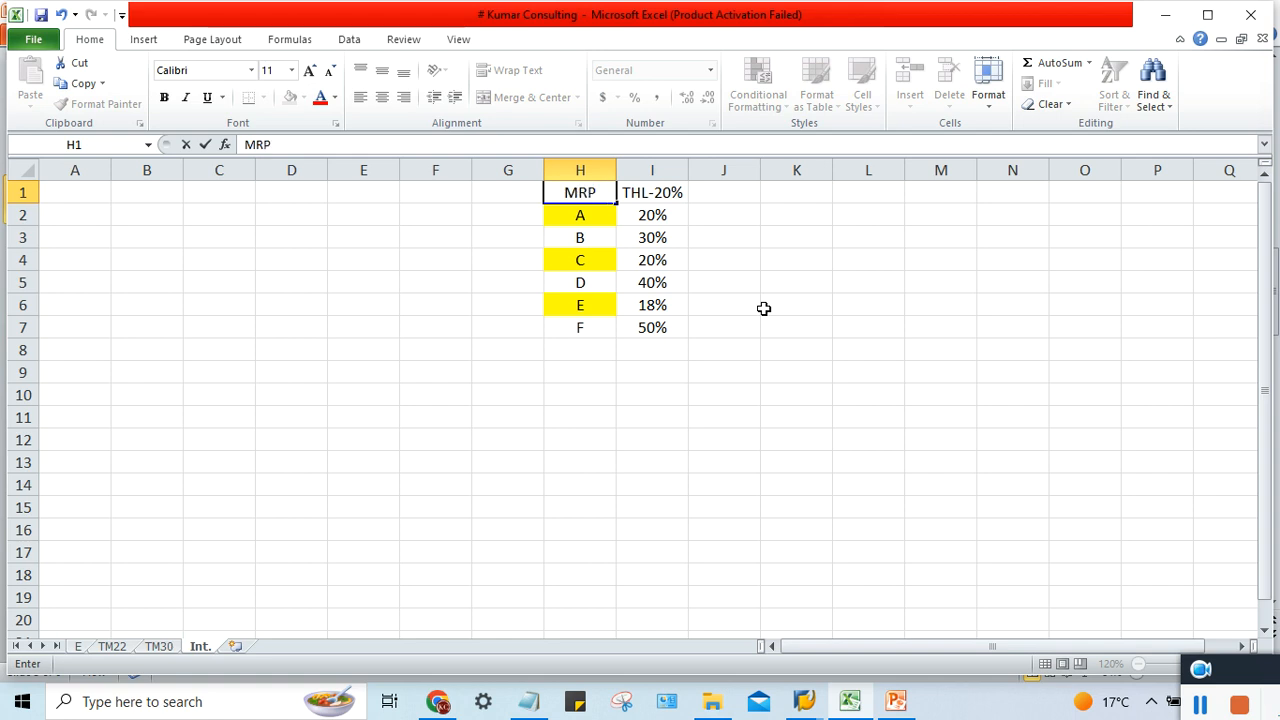
{"action": "key", "text": "Return"}
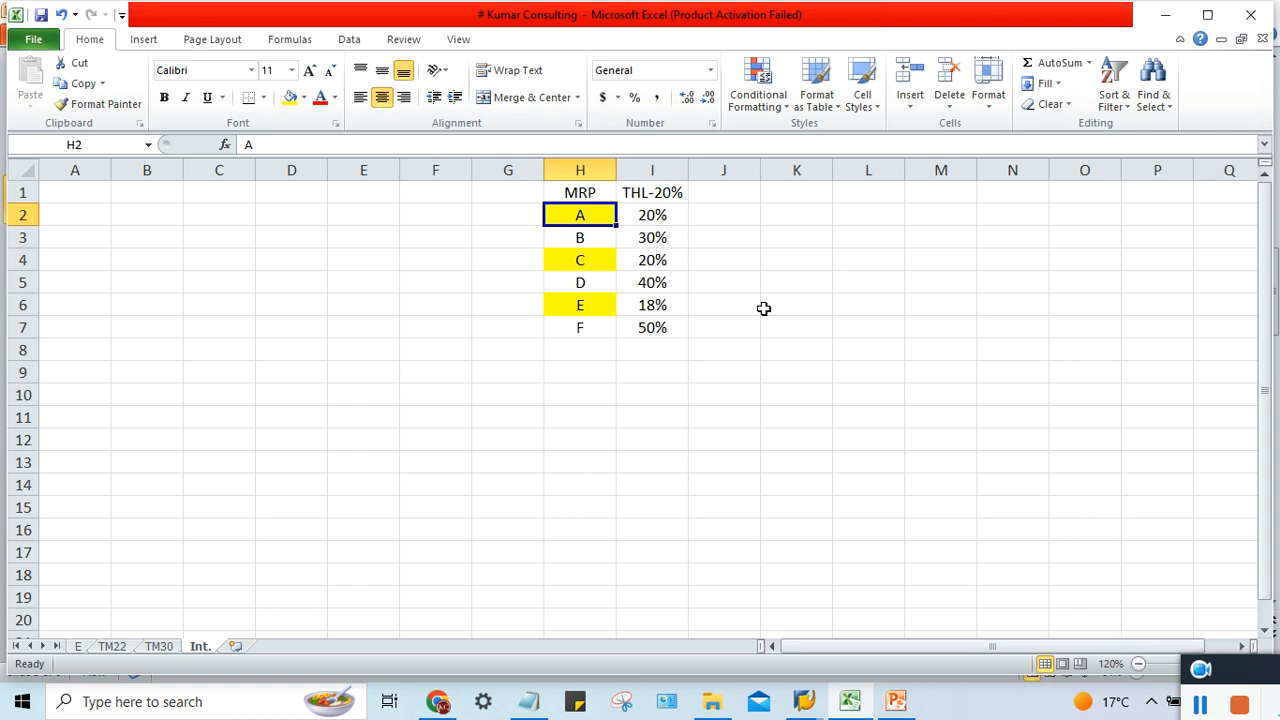
- Examine the highlighted labels A, C and E under the MRP header together with their percentages in column I
{"action": "left_click", "coordinate": [567, 190]}
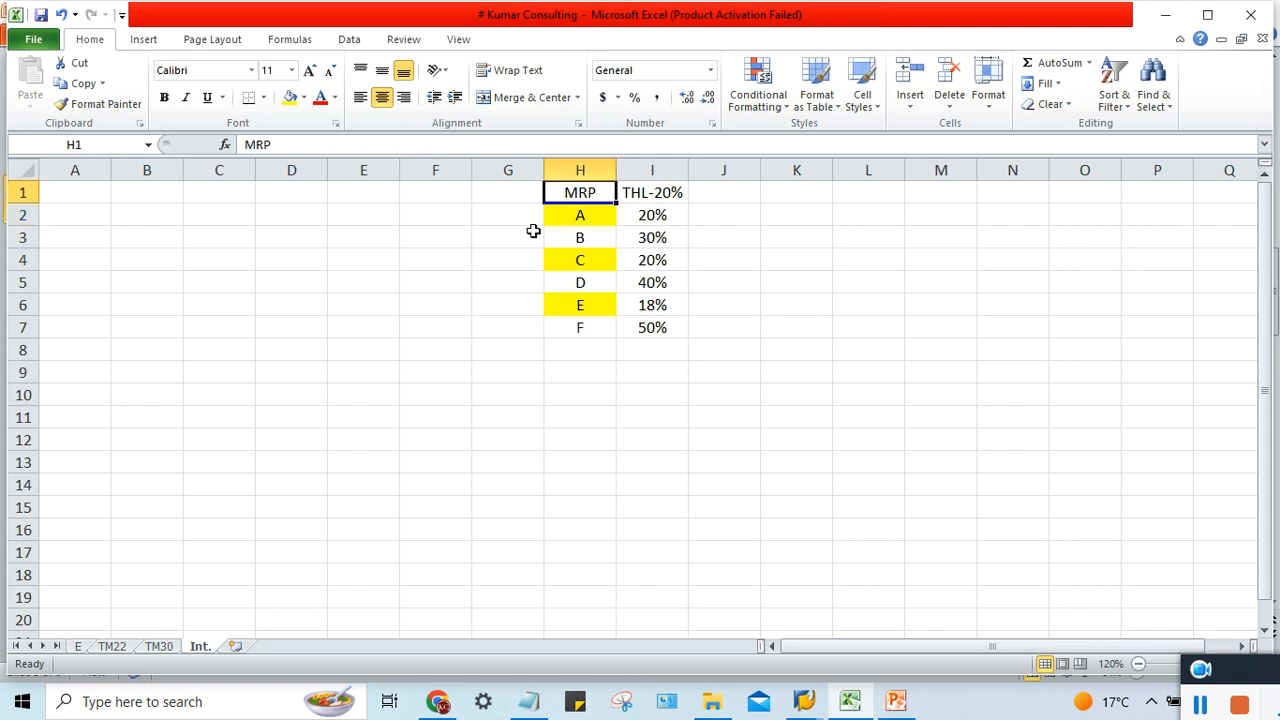
{"action": "left_click", "coordinate": [566, 216]}
{"action": "left_click", "coordinate": [574, 265]}
{"action": "left_click", "coordinate": [561, 310]}
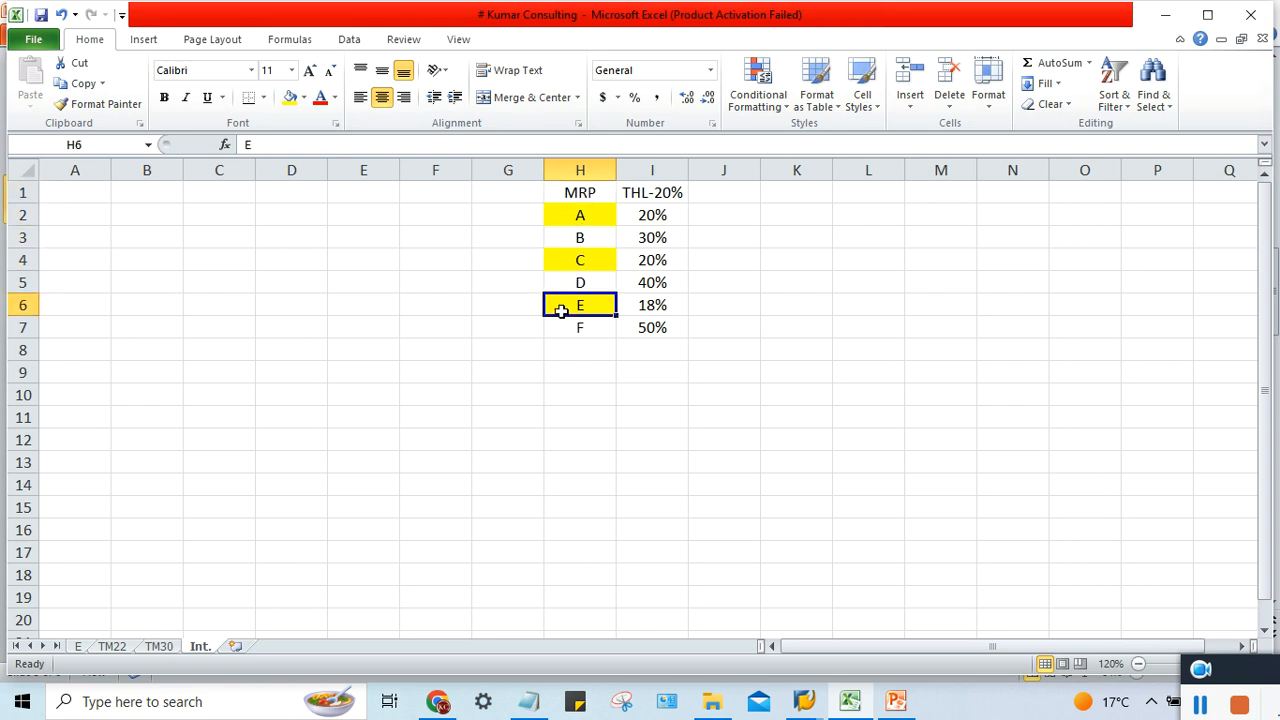
{"action": "left_click", "coordinate": [577, 215]}
{"action": "left_click", "coordinate": [581, 258]}
{"action": "left_click", "coordinate": [578, 302]}
{"action": "left_click", "coordinate": [640, 222]}
{"action": "left_click", "coordinate": [648, 264]}
{"action": "left_click", "coordinate": [653, 308]}
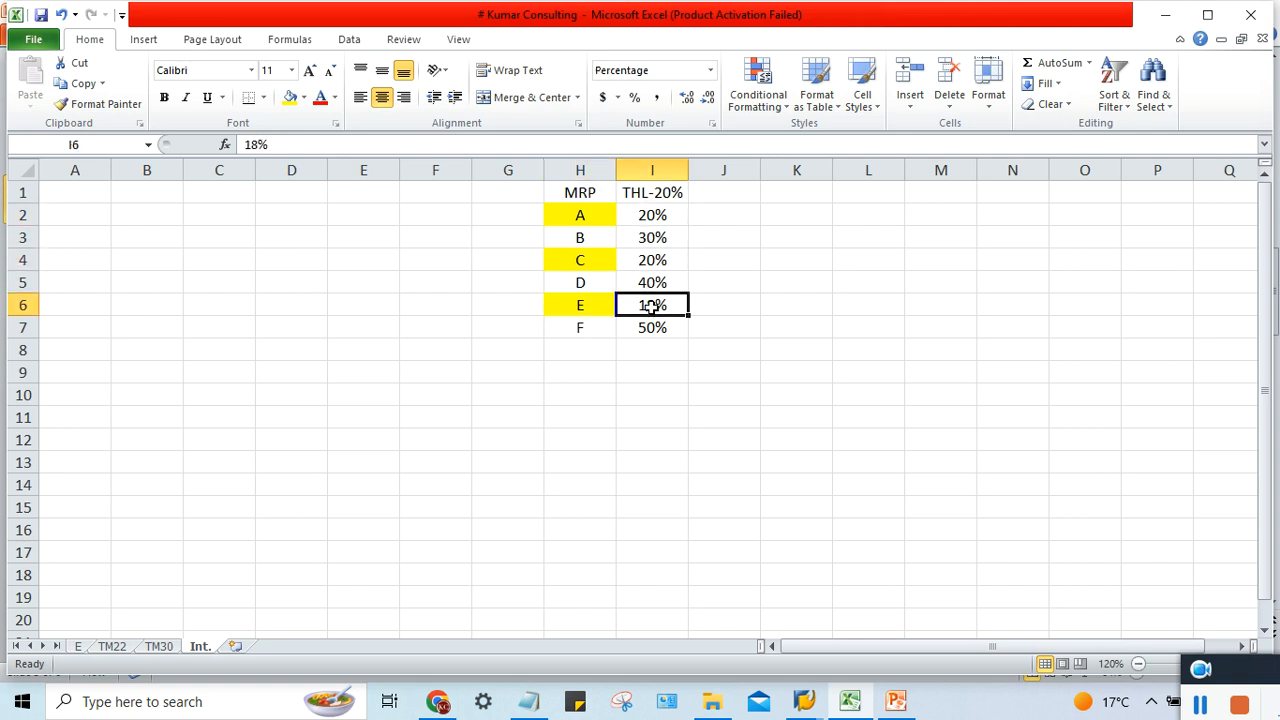
{"action": "left_click", "coordinate": [602, 216]}
{"action": "left_click", "coordinate": [604, 254]}
{"action": "left_click", "coordinate": [595, 302]}
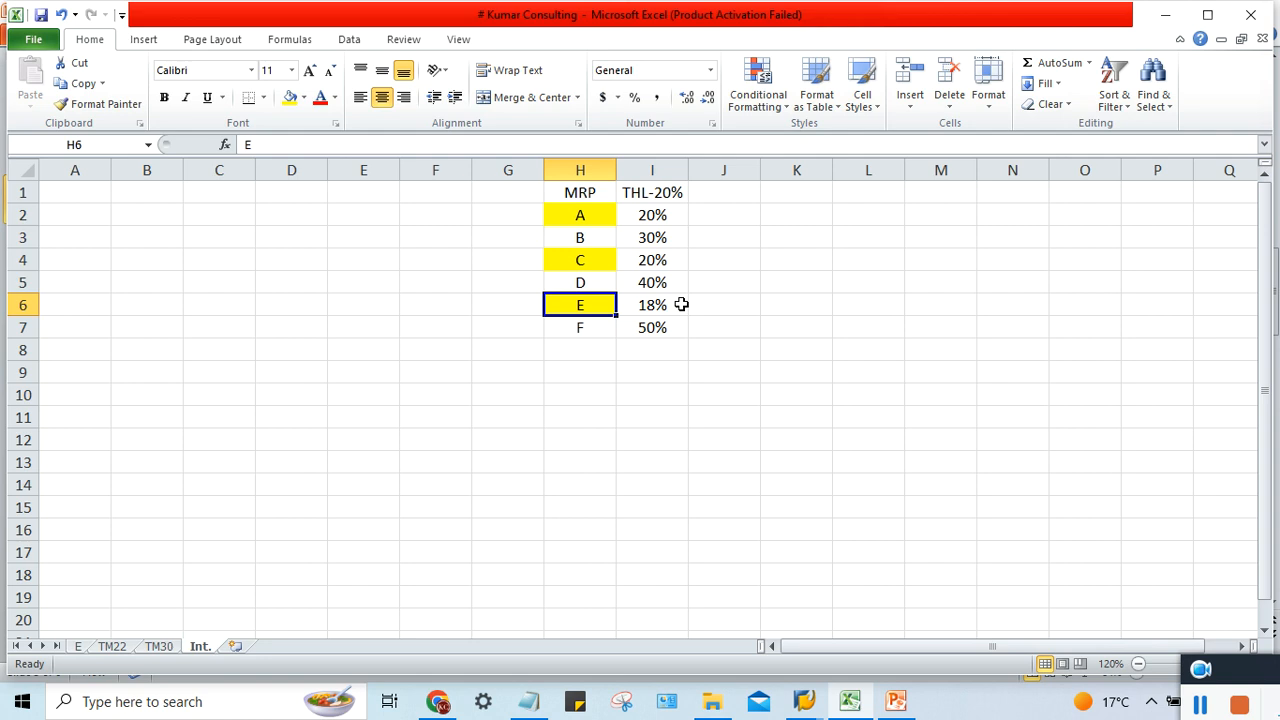
- Leave the example table and switch to the FI-MM Integration presentation in PowerPoint
{"action": "left_click", "coordinate": [707, 438]}
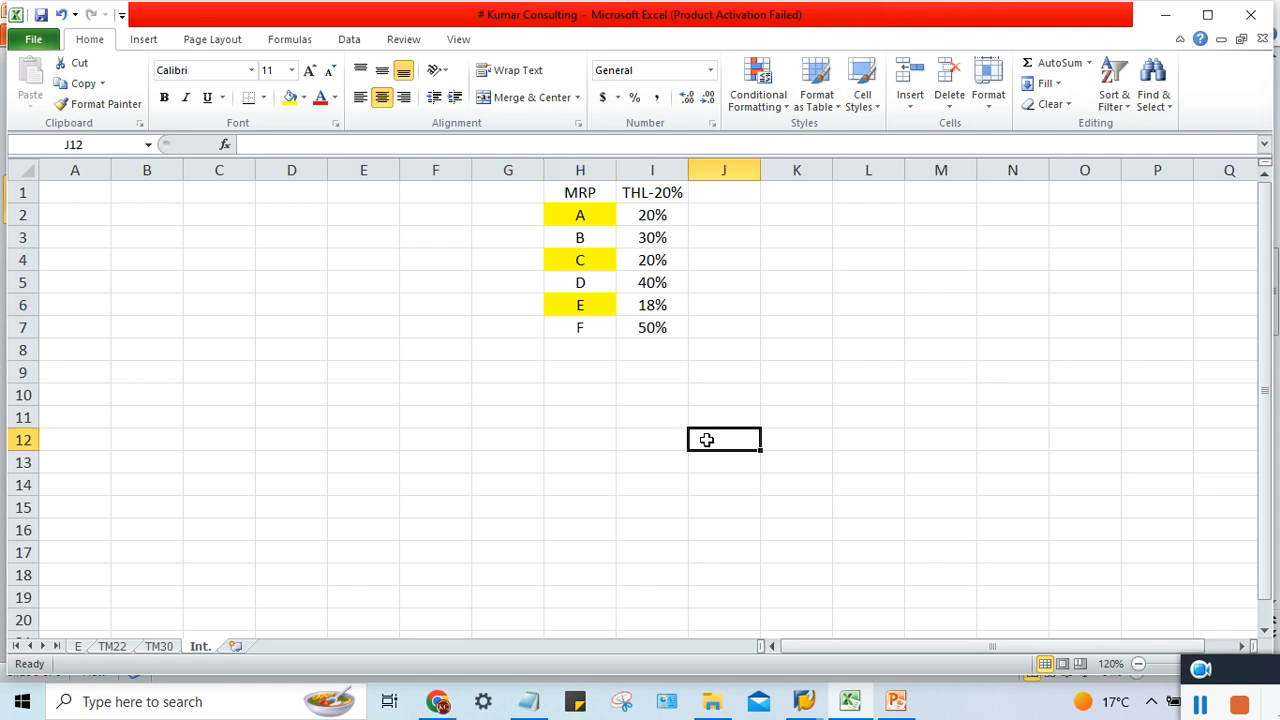
{"action": "left_click", "coordinate": [897, 705]}
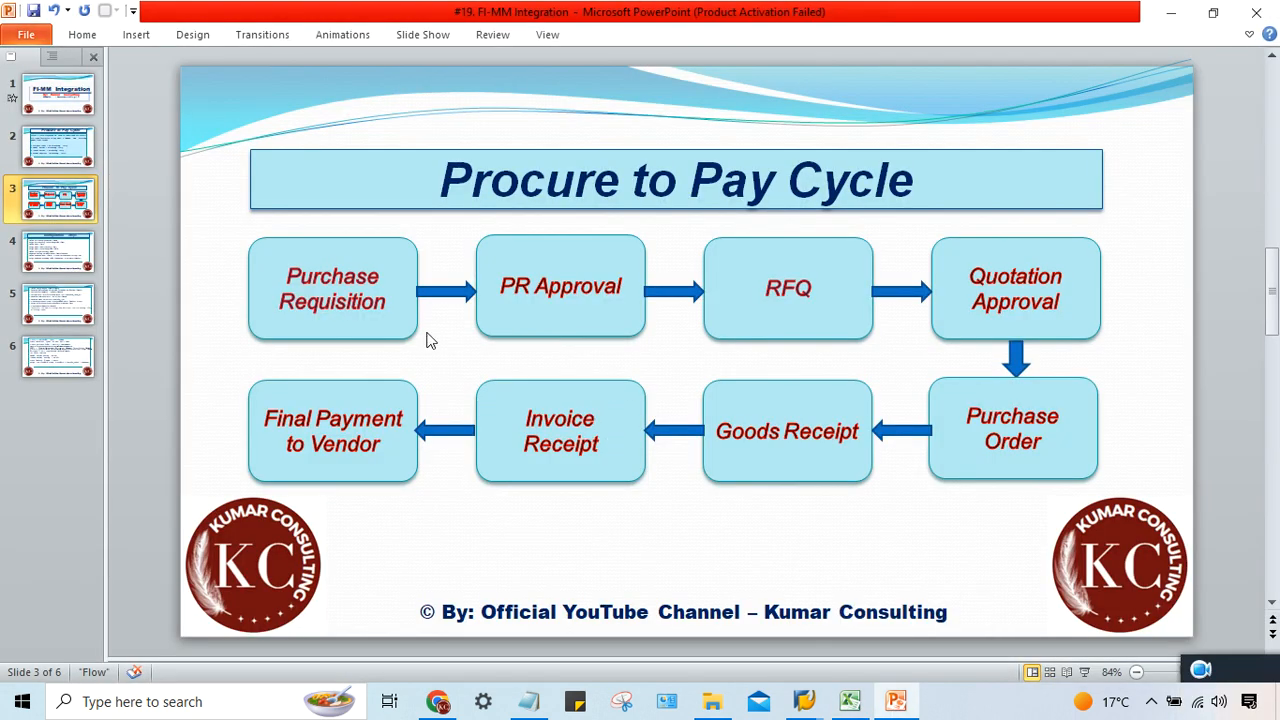
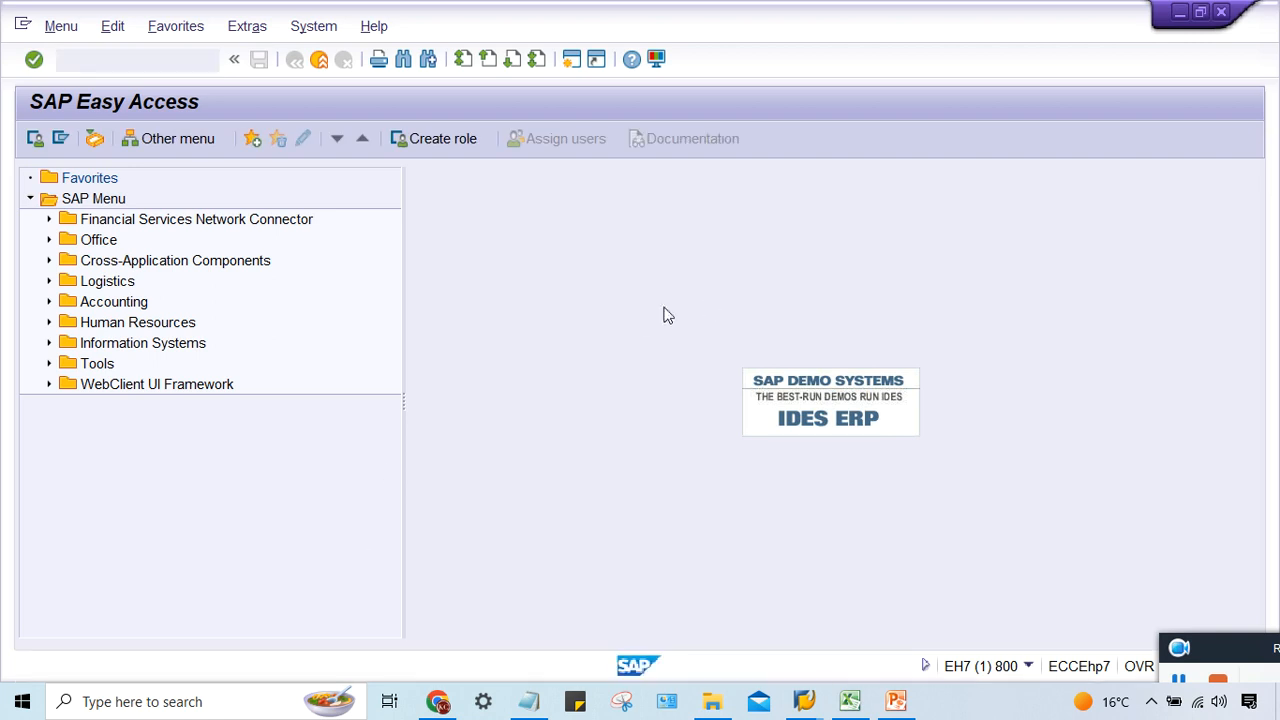
- Check the Configuration Steps slide in PowerPoint, and open transaction OX08 in SAP to define purchasing organizations
{"action": "left_click", "coordinate": [896, 702]}
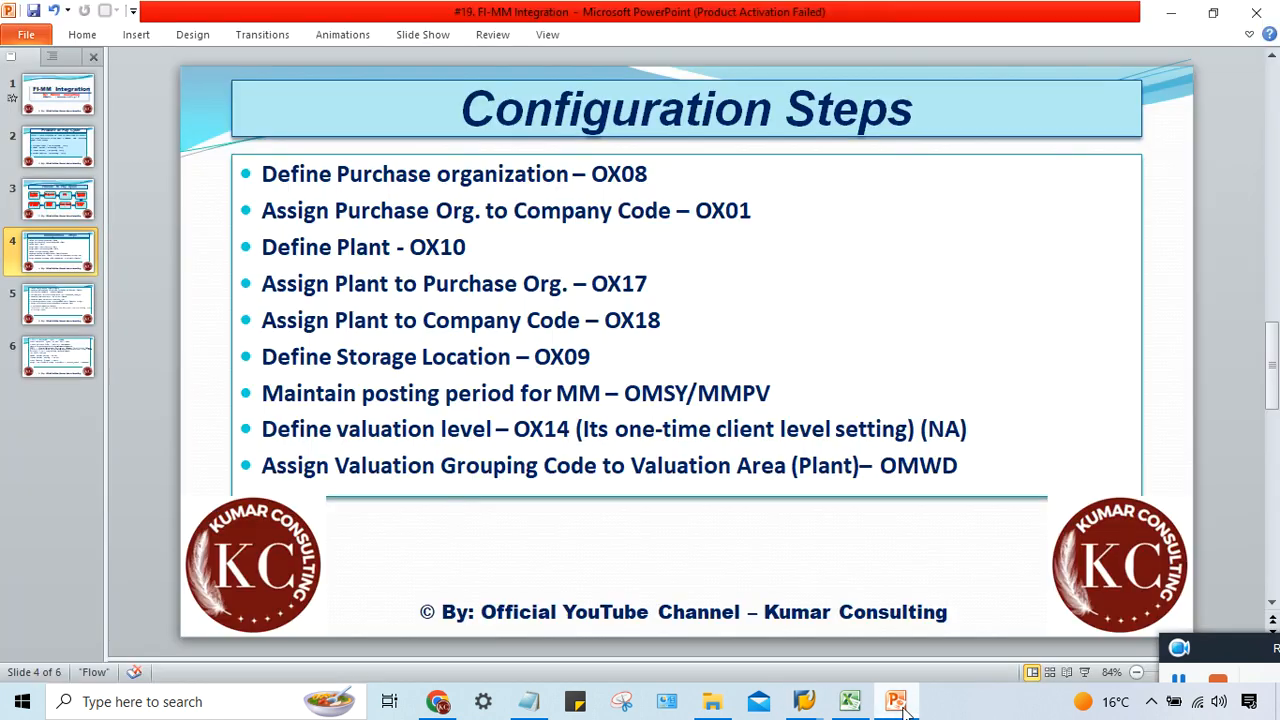
{"action": "left_click", "coordinate": [896, 702]}
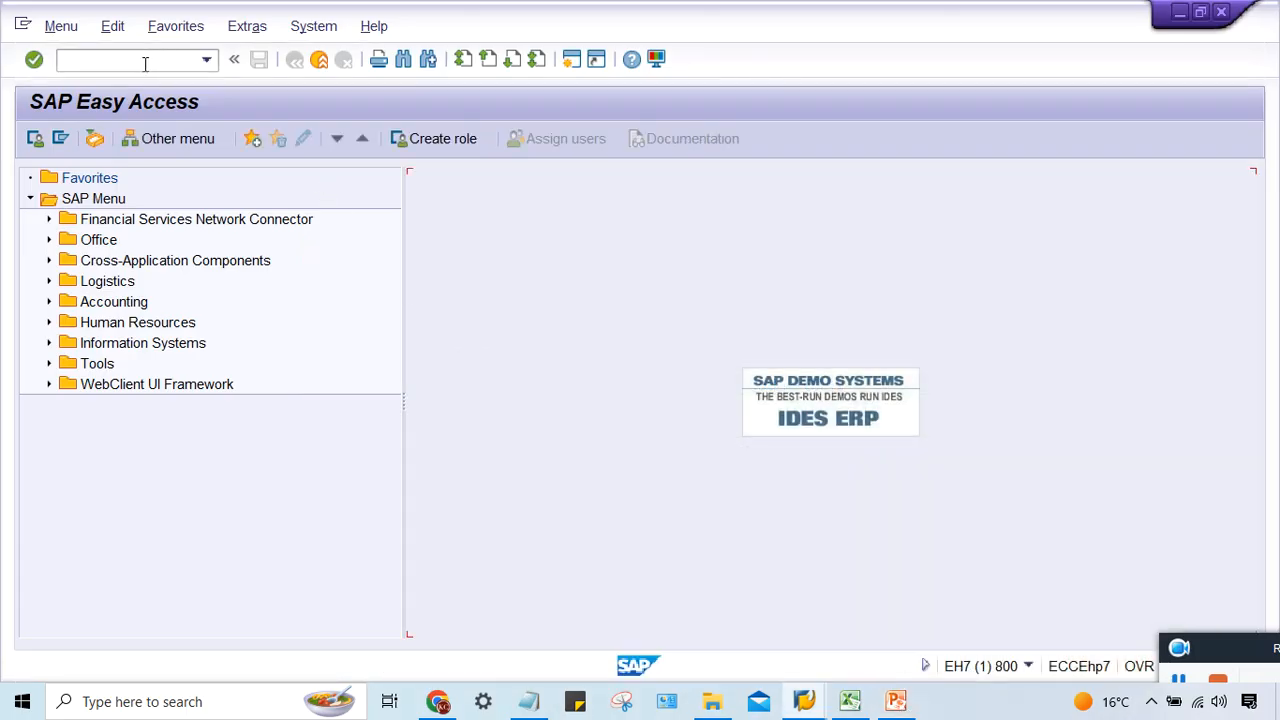
{"action": "type", "text": "OX08"}
{"action": "key", "text": "Return"}
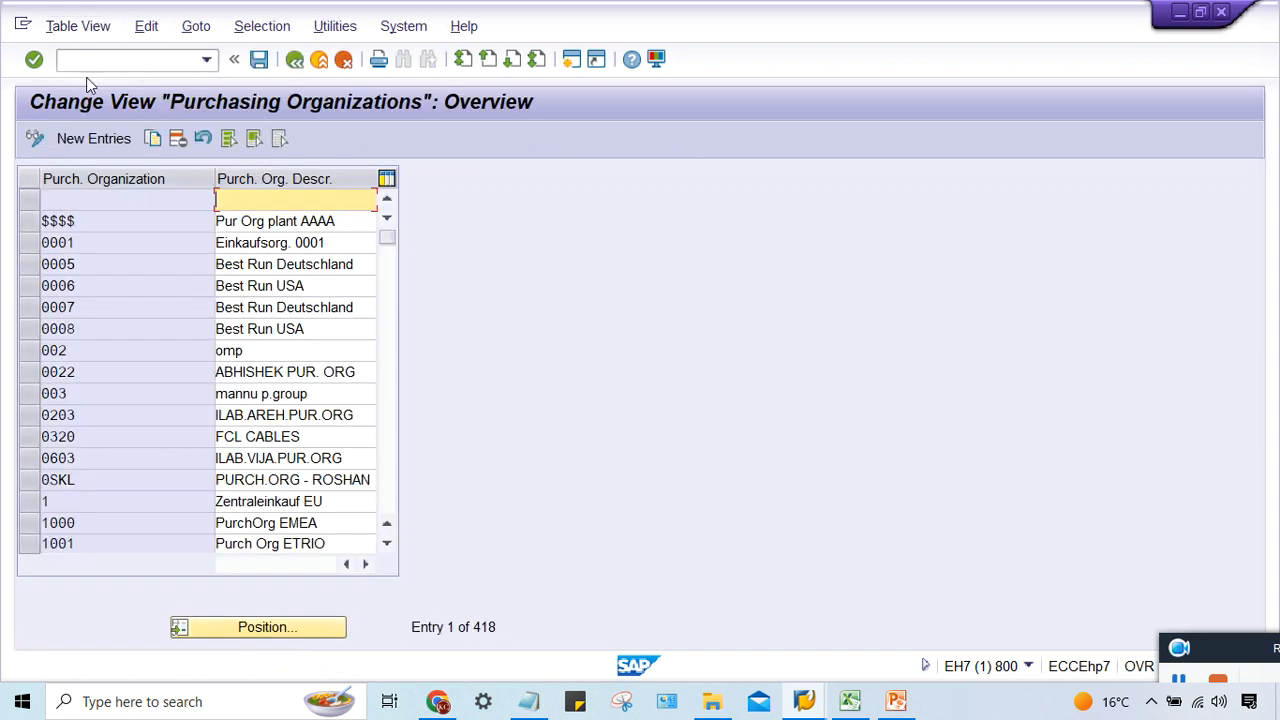
- Create purchasing organization TM22 with the description TATA MOTOR PO and save it under the proposed customizing request
{"action": "left_click", "coordinate": [95, 140]}
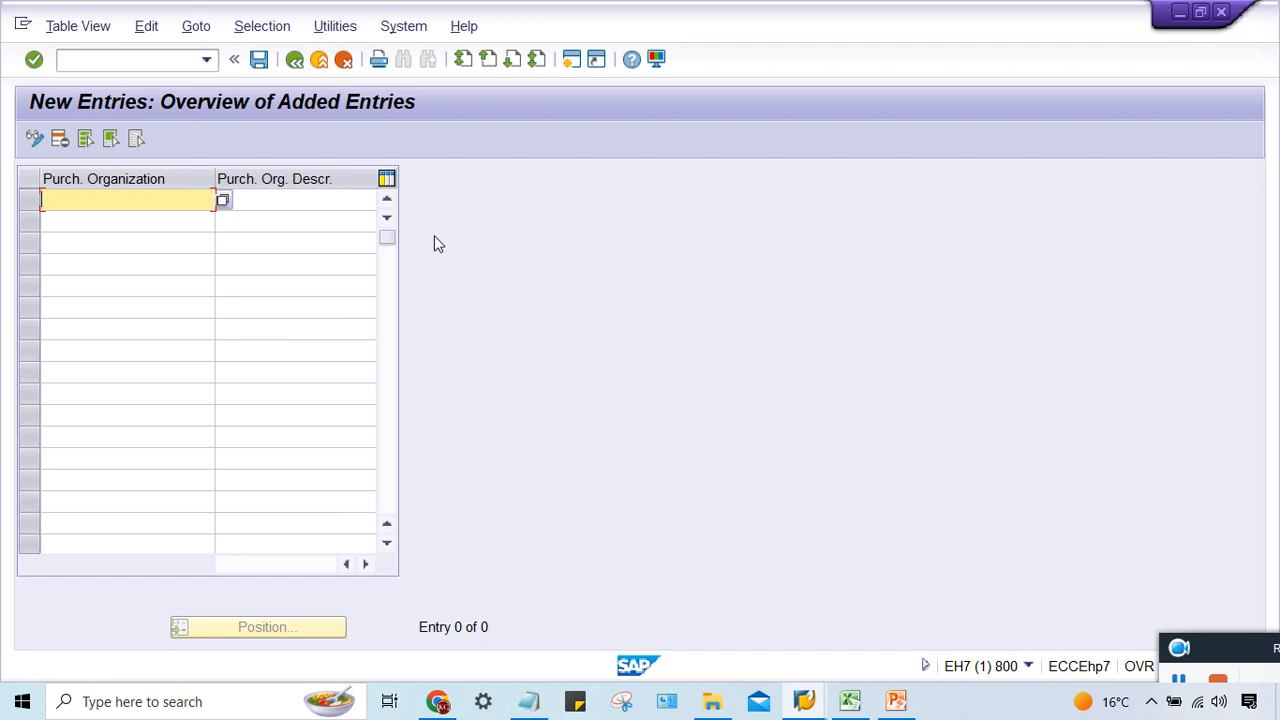
{"action": "type", "text": "TM22"}
{"action": "key", "text": "Tab"}
{"action": "type", "text": "T"}
{"action": "key", "text": "Down"}
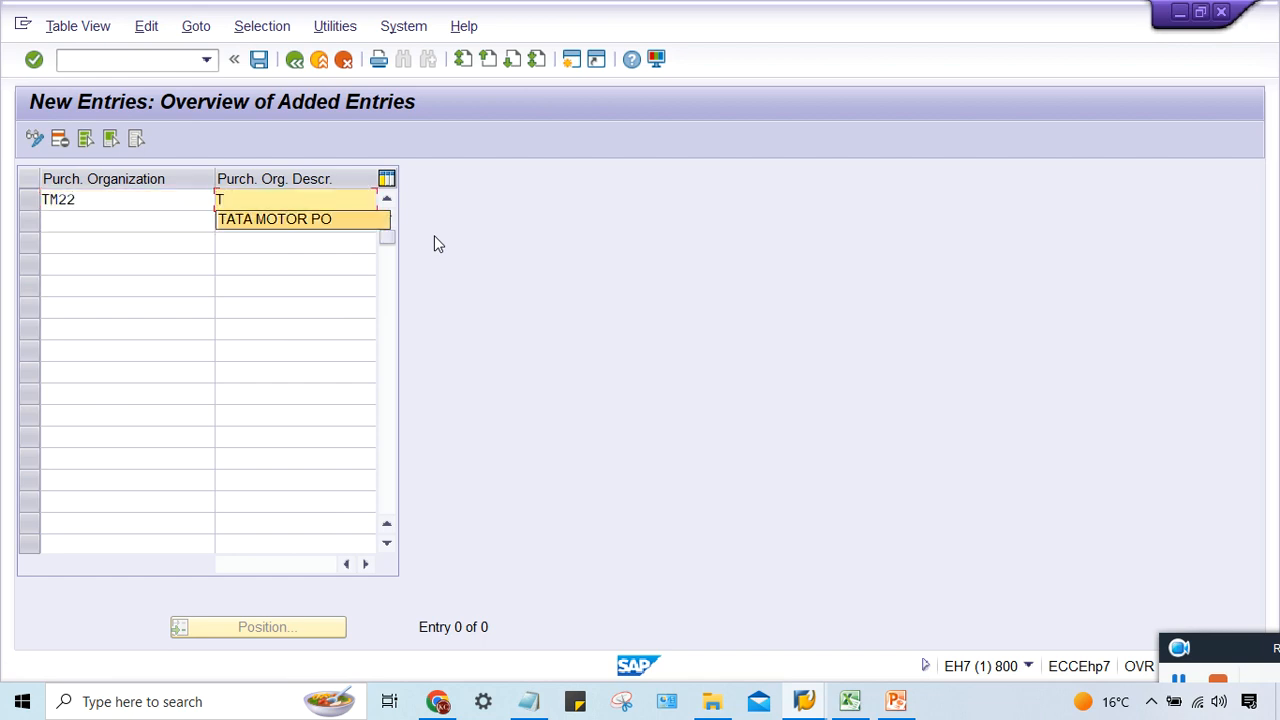
{"action": "key", "text": "Return"}
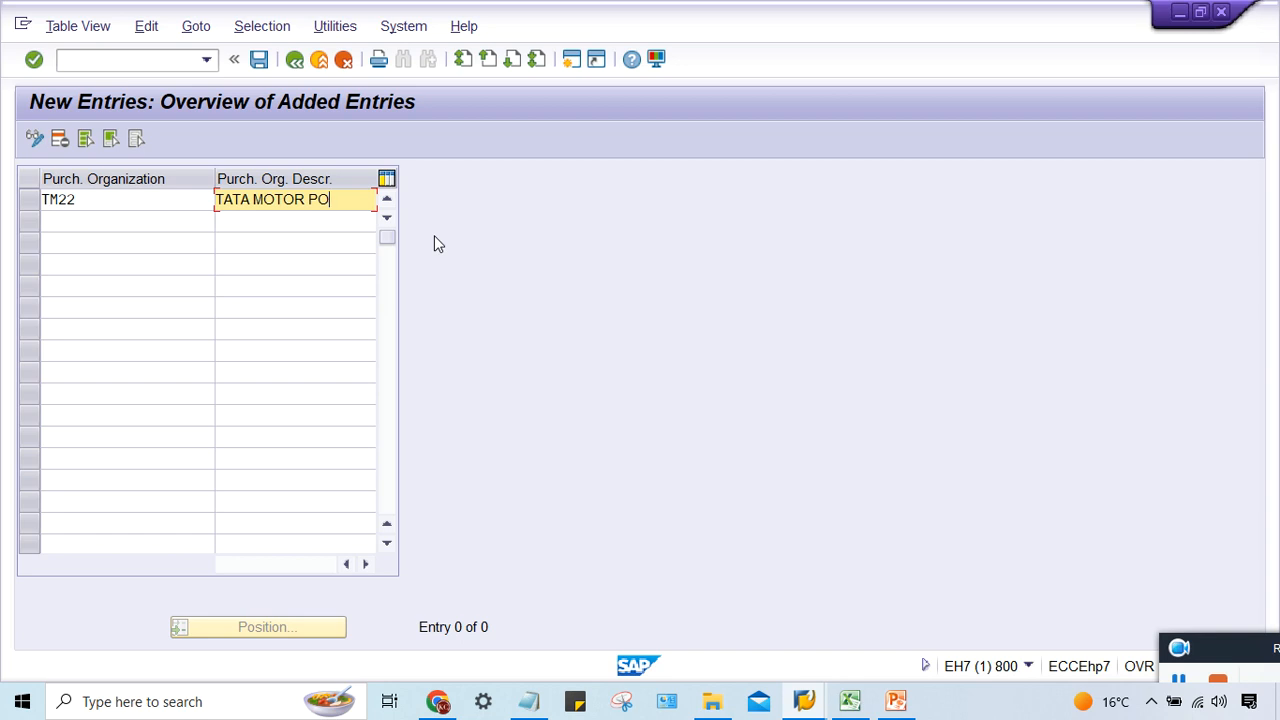
{"action": "key", "text": "ctrl+s"}
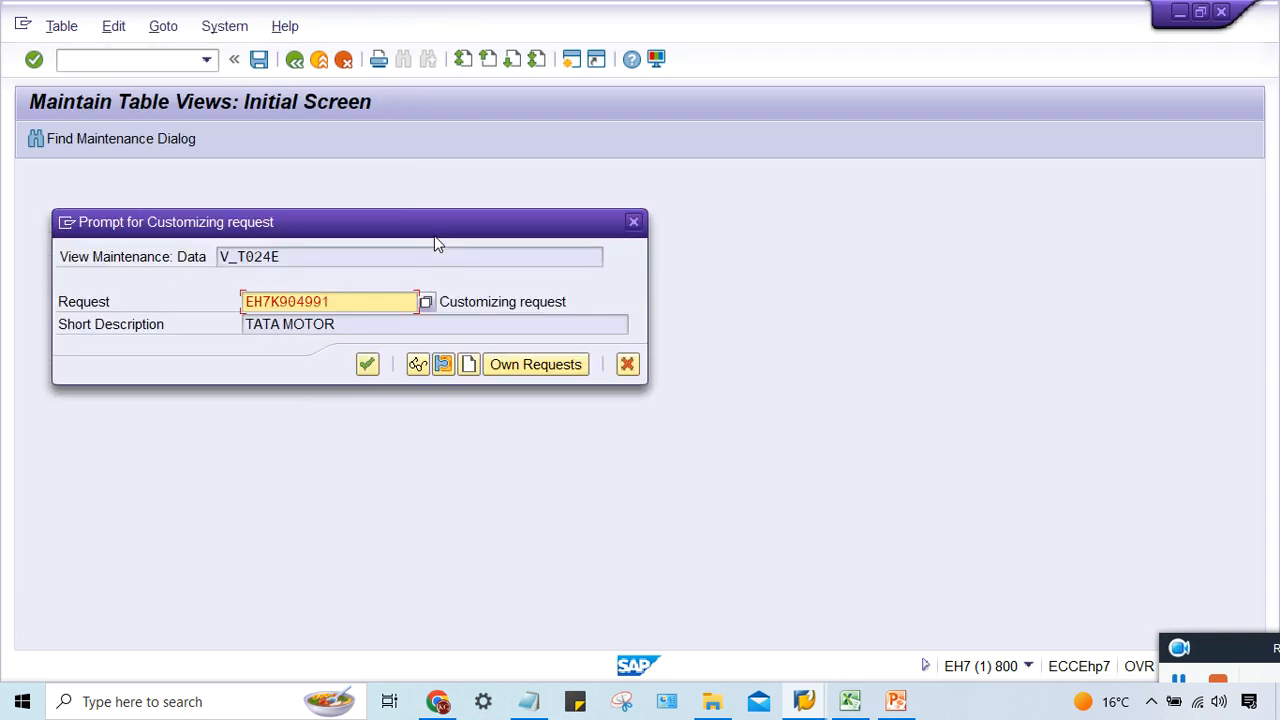
{"action": "key", "text": "Return"}
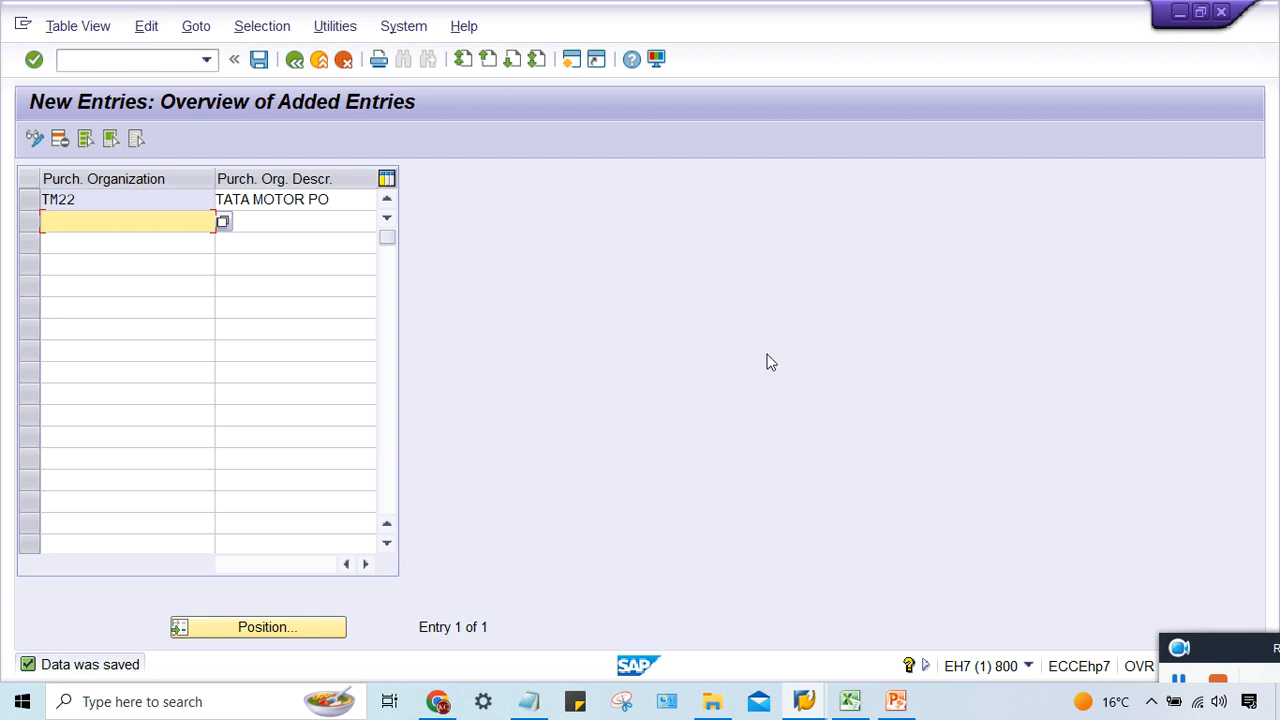
- Consult the Configuration Steps slide in PowerPoint, and switch back to SAP to open transaction OX01 with /NOX01
{"action": "left_click", "coordinate": [901, 706]}
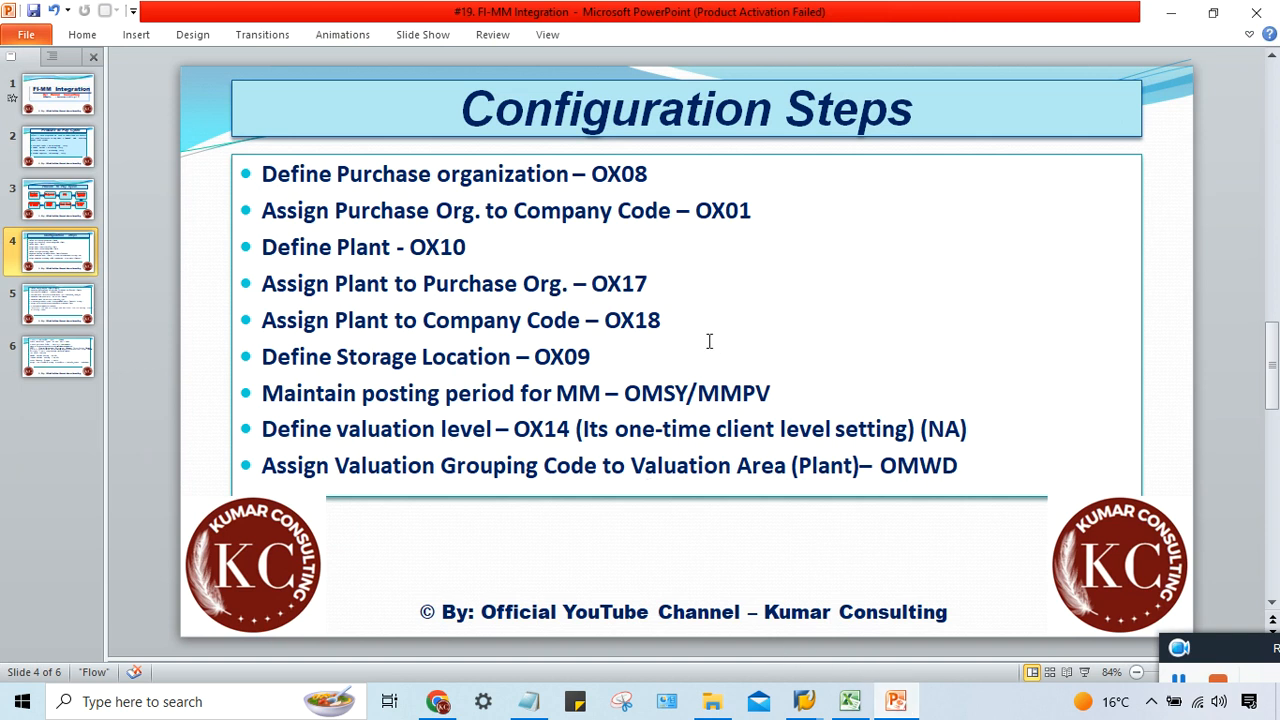
{"action": "mouse_move", "coordinate": [805, 702]}
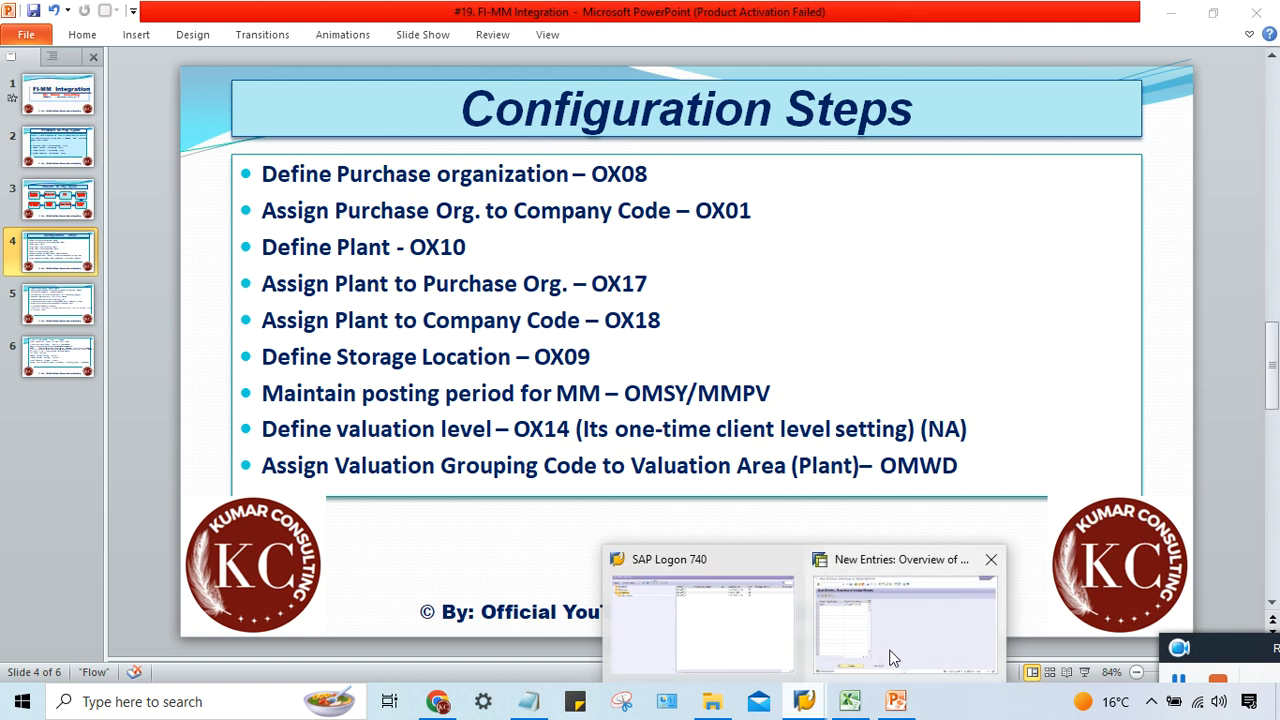
{"action": "left_click", "coordinate": [889, 657]}
{"action": "left_click", "coordinate": [158, 56]}
{"action": "type", "text": "/"}
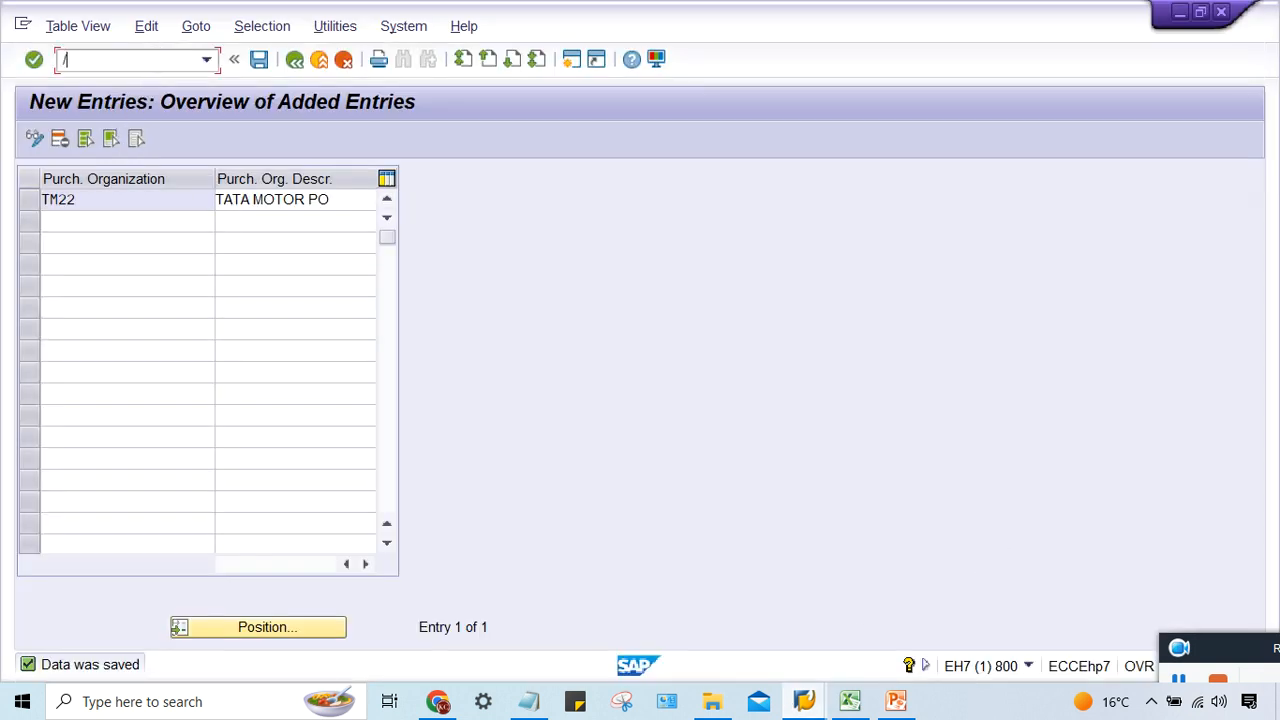
{"action": "type", "text": "NOX01"}
{"action": "key", "text": "Return"}
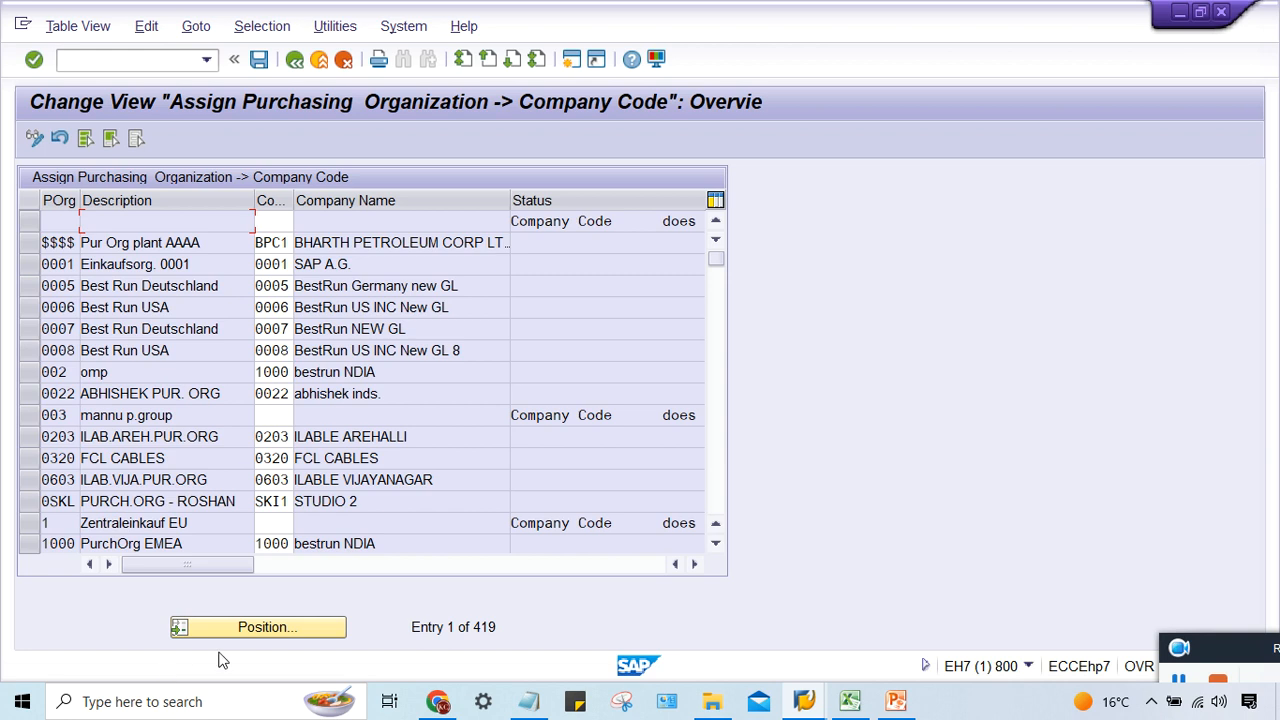
- Locate purchasing organization TM22, assign it to company code TM22, and save under the proposed customizing request
{"action": "left_click", "coordinate": [243, 628]}
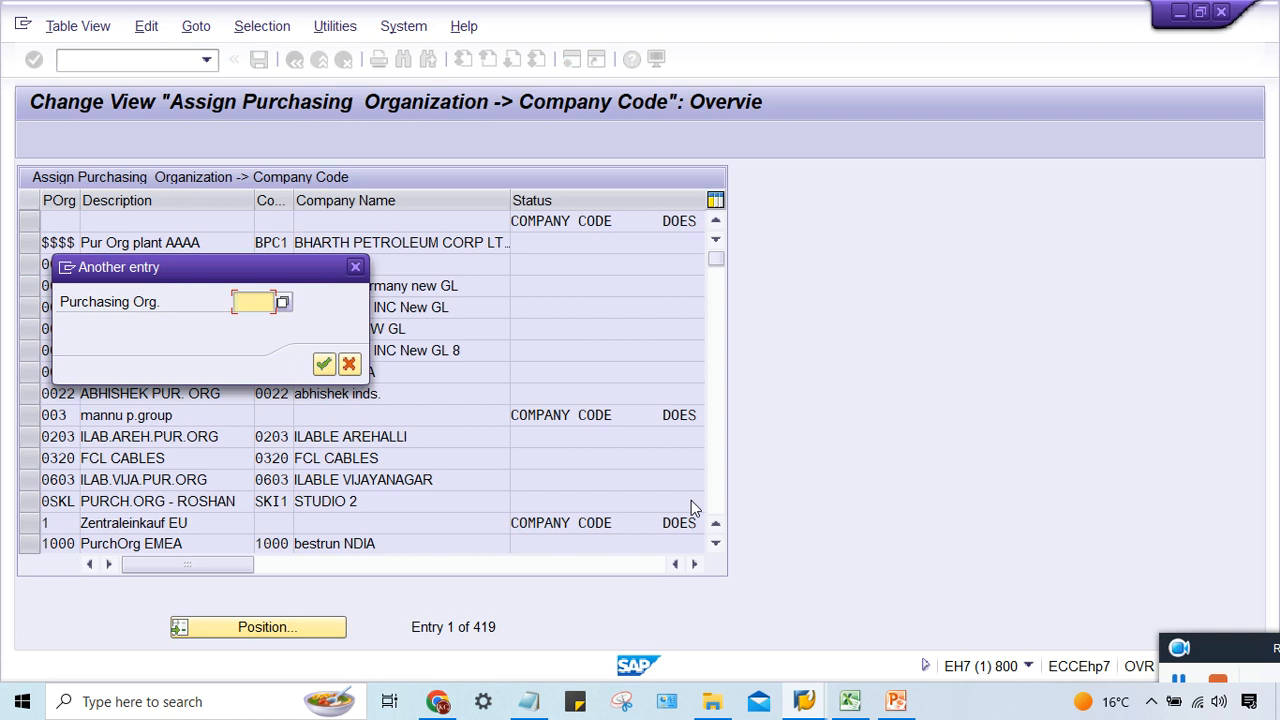
{"action": "type", "text": "TM22"}
{"action": "key", "text": "Return"}
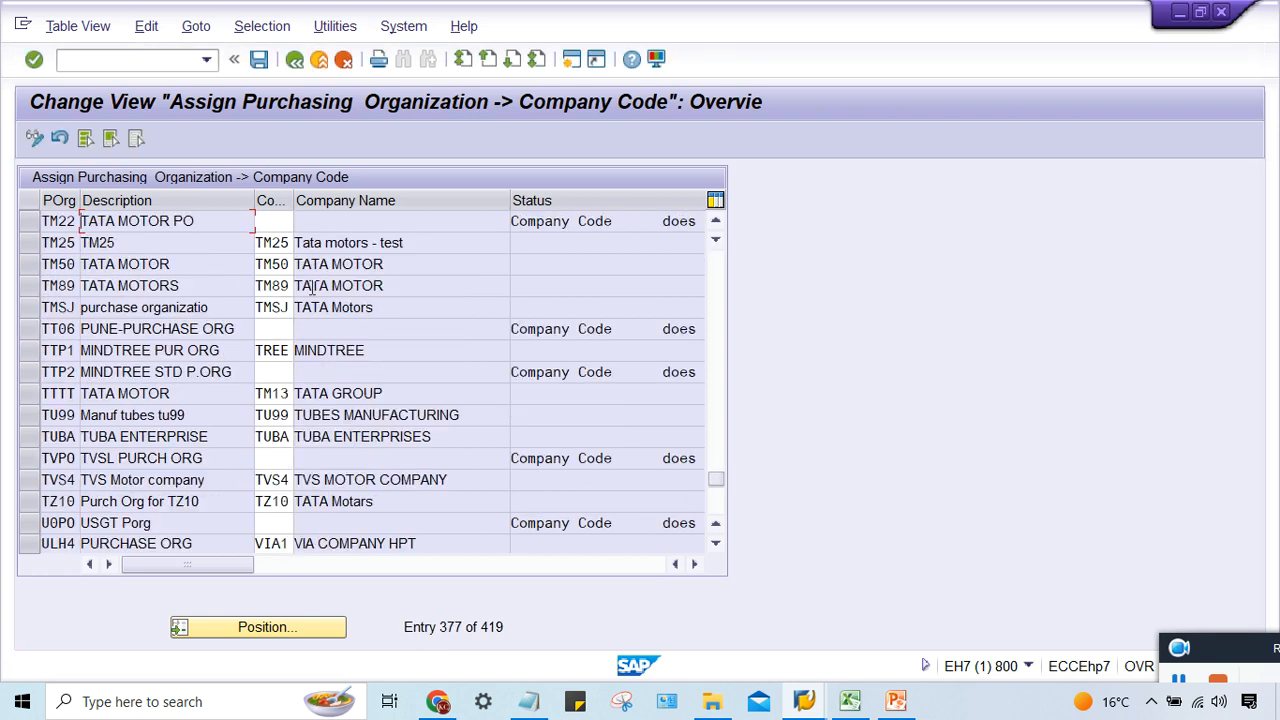
{"action": "left_click", "coordinate": [281, 222]}
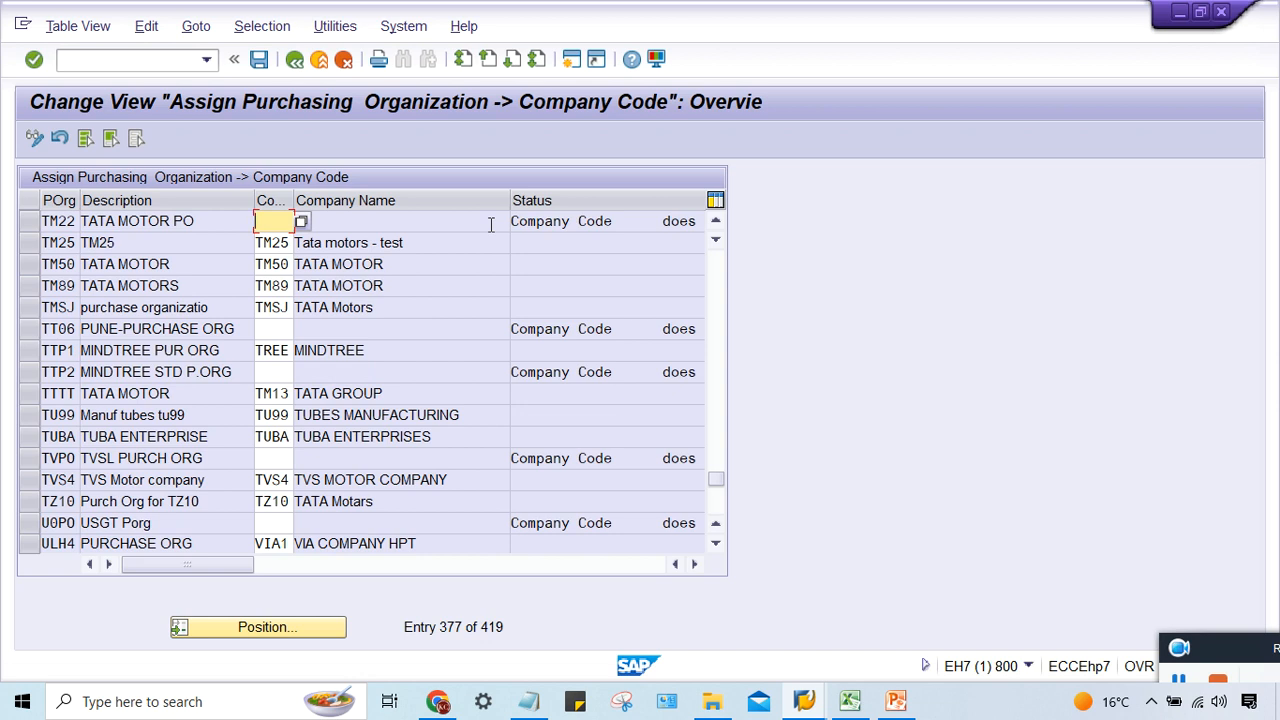
{"action": "type", "text": "TM22"}
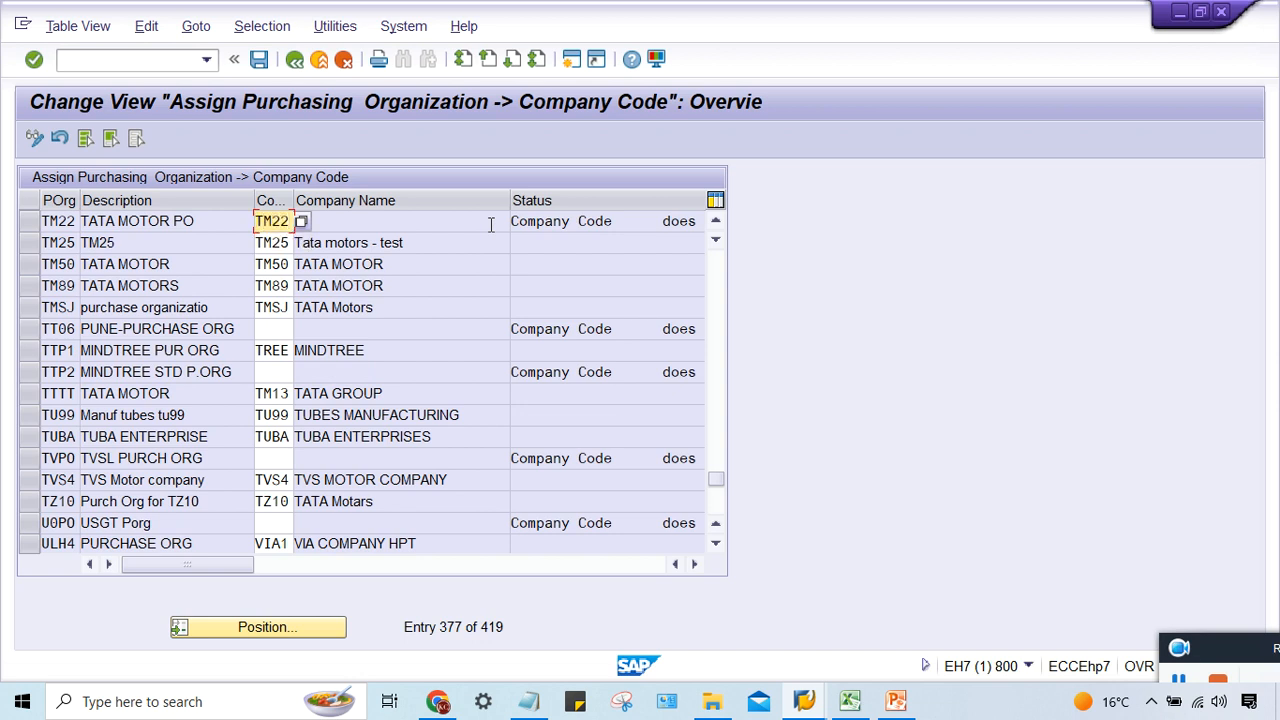
{"action": "key", "text": "Return"}
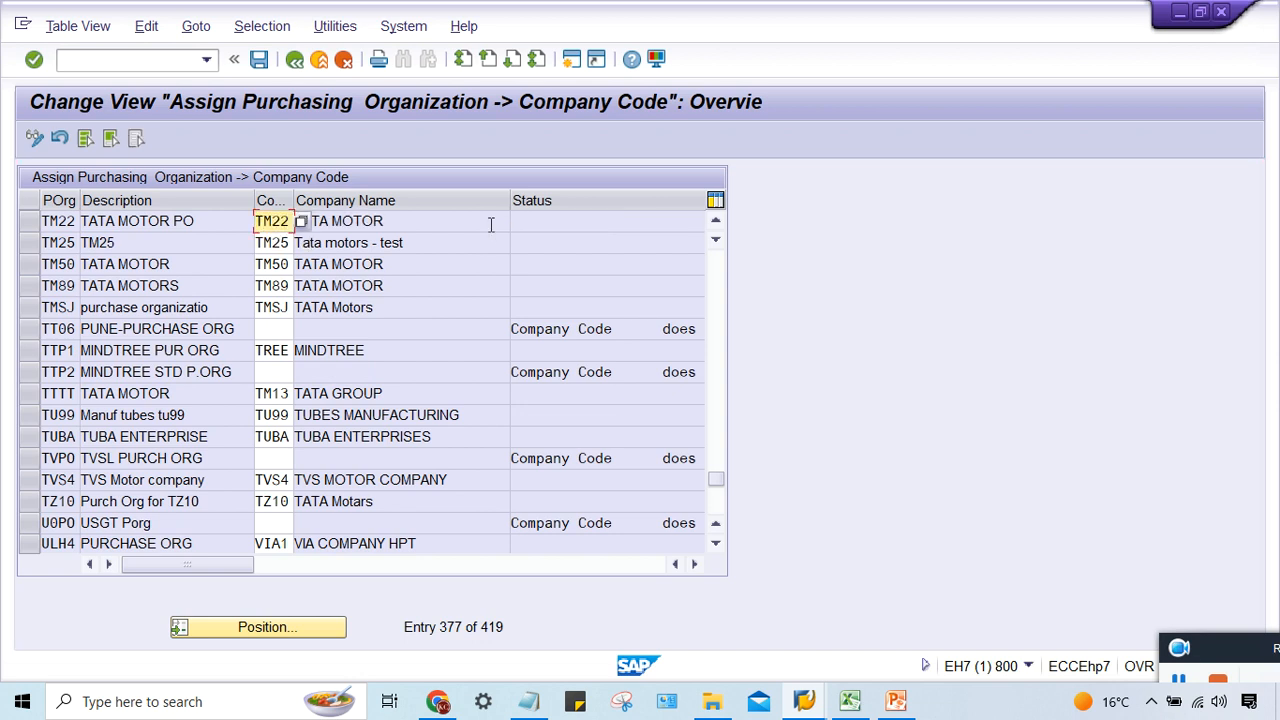
{"action": "key", "text": "ctrl+s"}
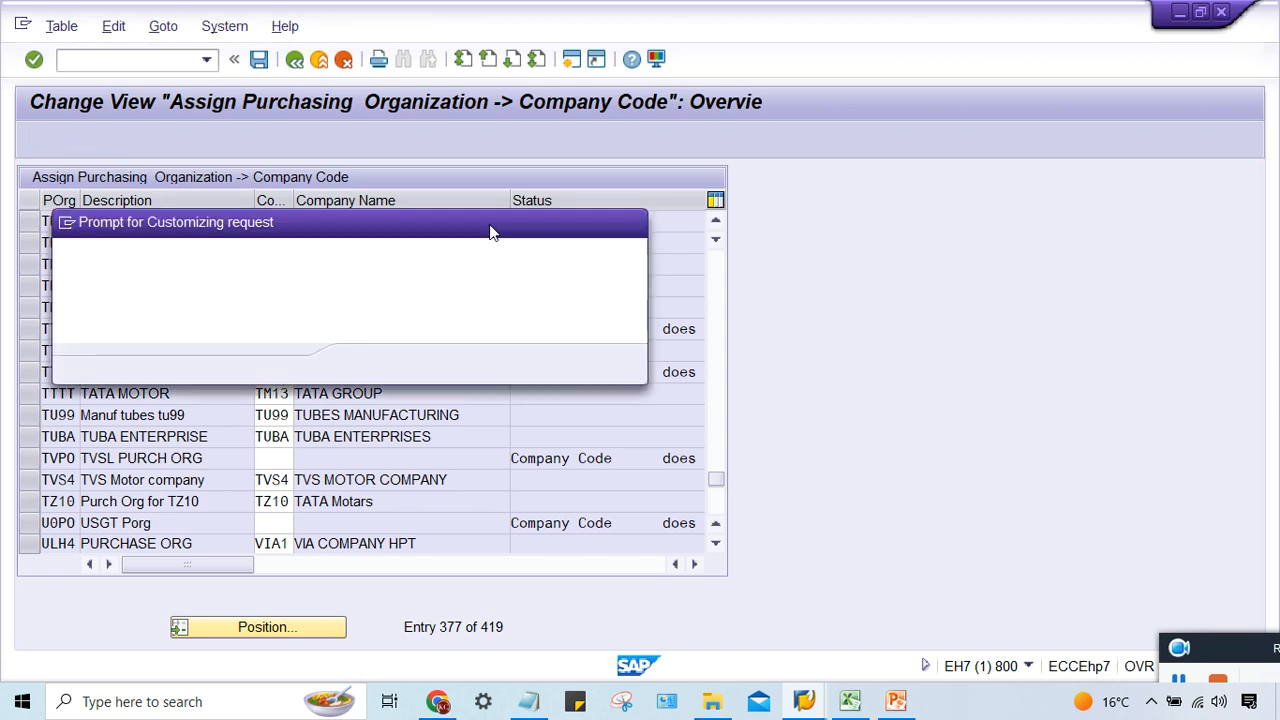
{"action": "key", "text": "Return"}
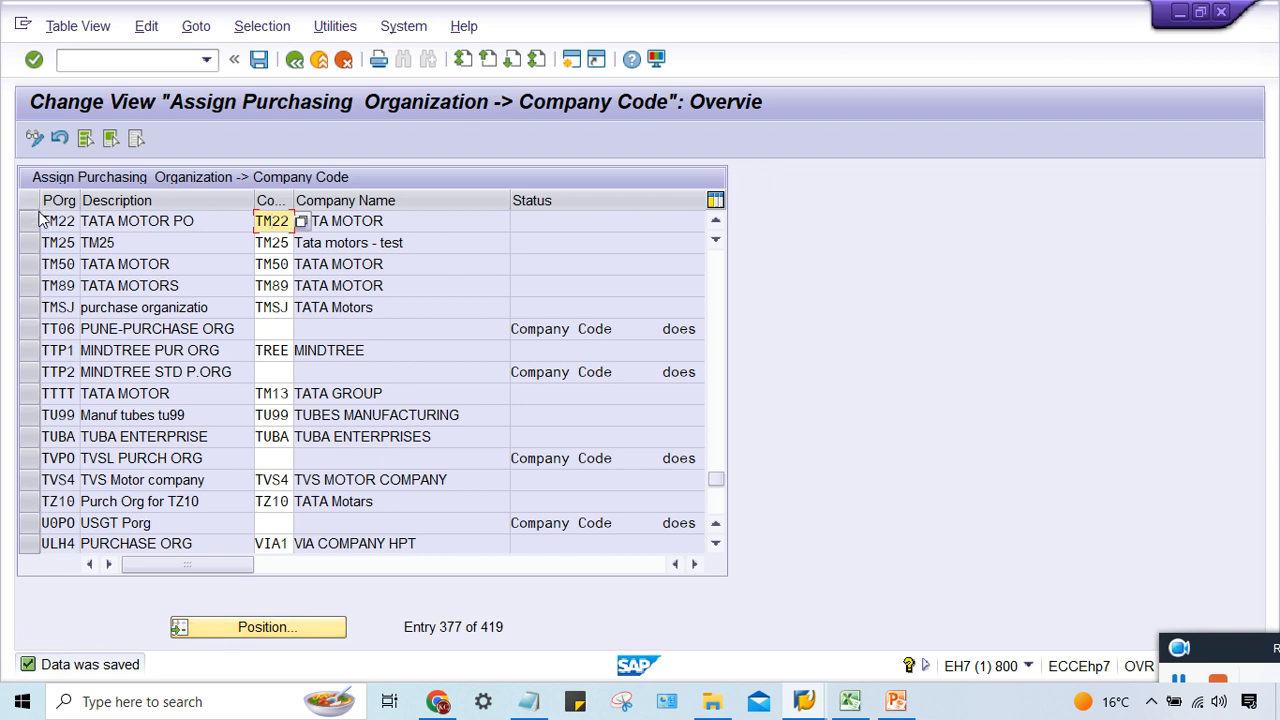
{"action": "left_click", "coordinate": [264, 222]}
- Check the Configuration Steps slide in PowerPoint, and return to SAP to open transaction OX10 for defining plants
{"action": "left_click", "coordinate": [896, 704]}
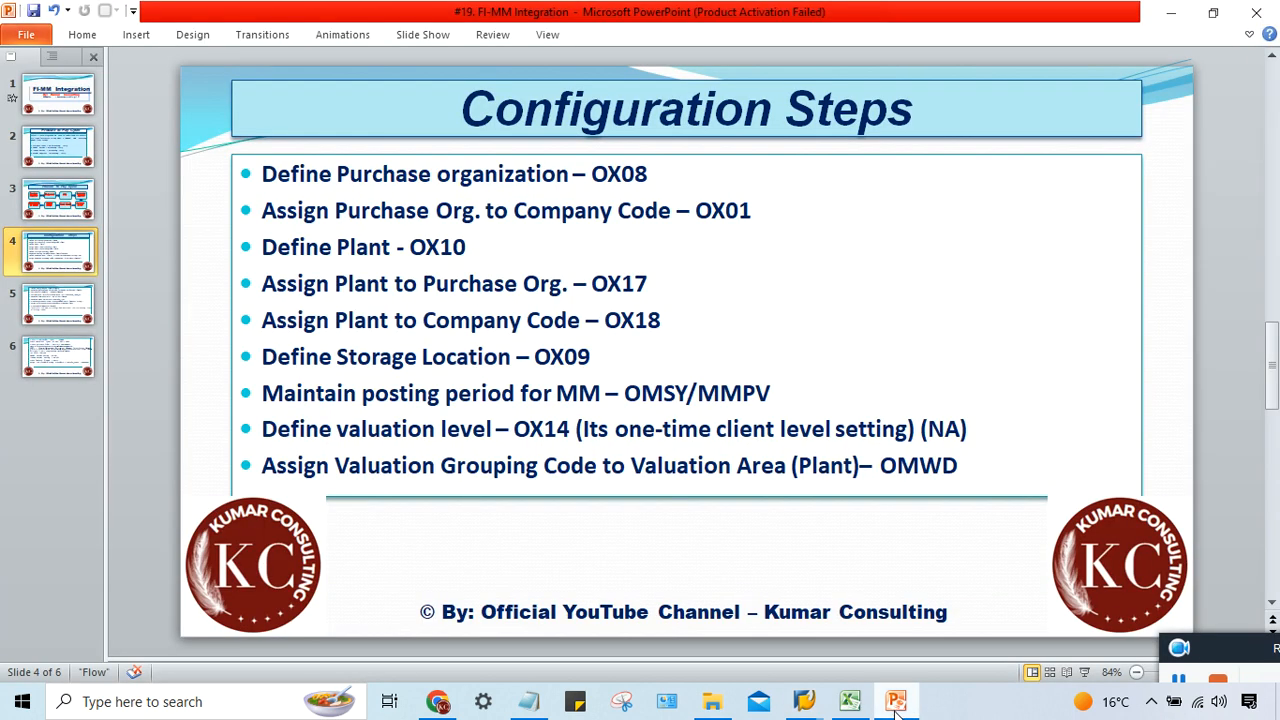
{"action": "left_click", "coordinate": [896, 704]}
{"action": "left_click", "coordinate": [160, 57]}
{"action": "type", "text": "/NOX10"}
{"action": "key", "text": "Return"}
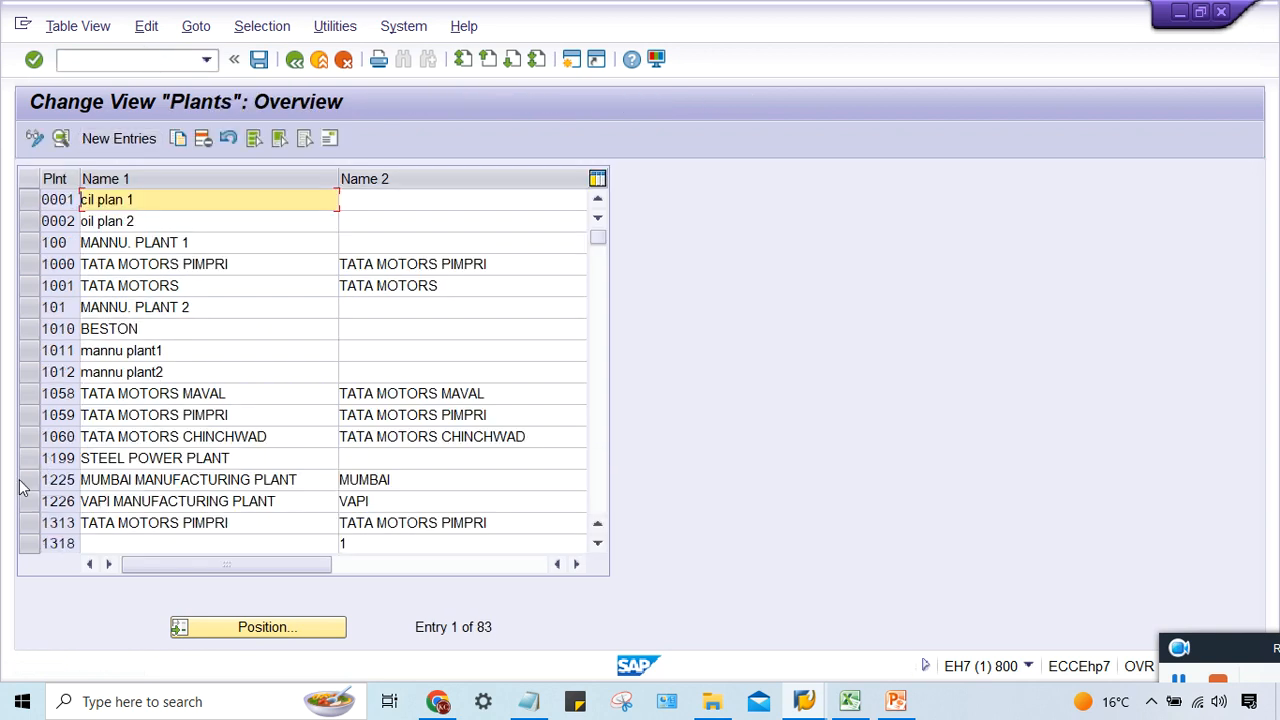
- Add a new plant entry TM22 named TATA MOTOR with factory calendar 01
{"action": "left_click", "coordinate": [119, 138]}
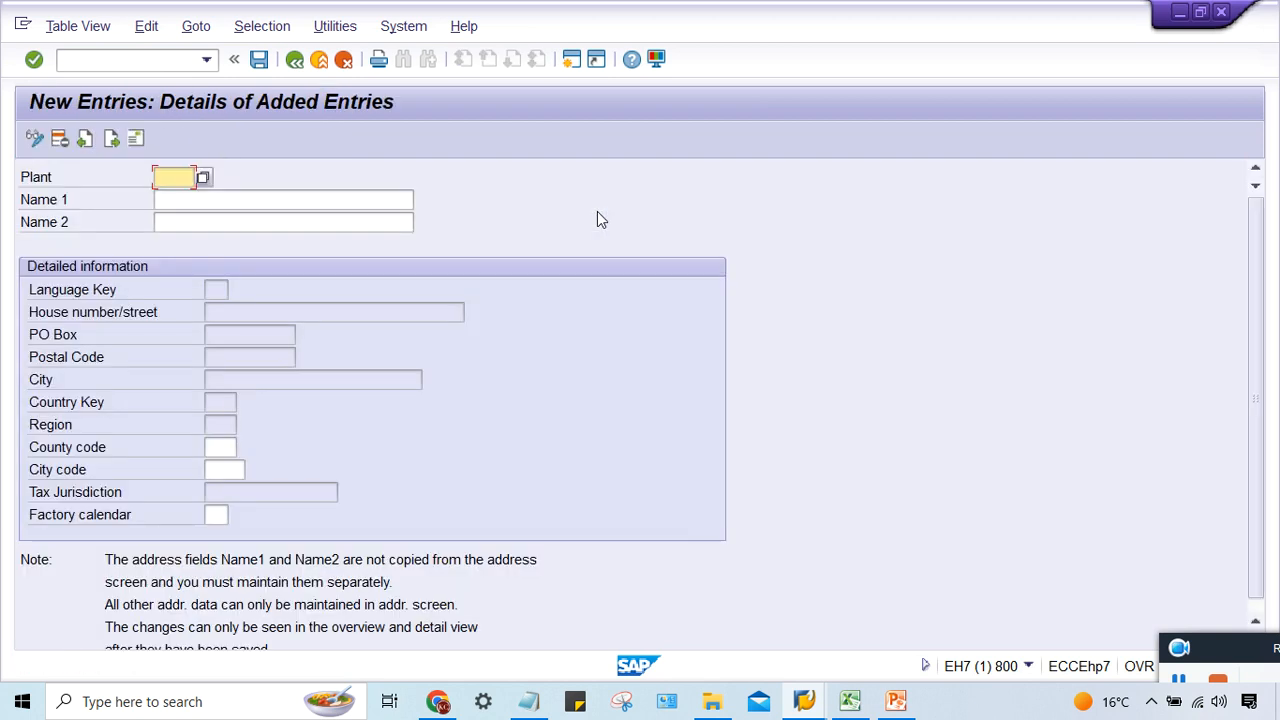
{"action": "type", "text": "TM22"}
{"action": "key", "text": "Tab"}
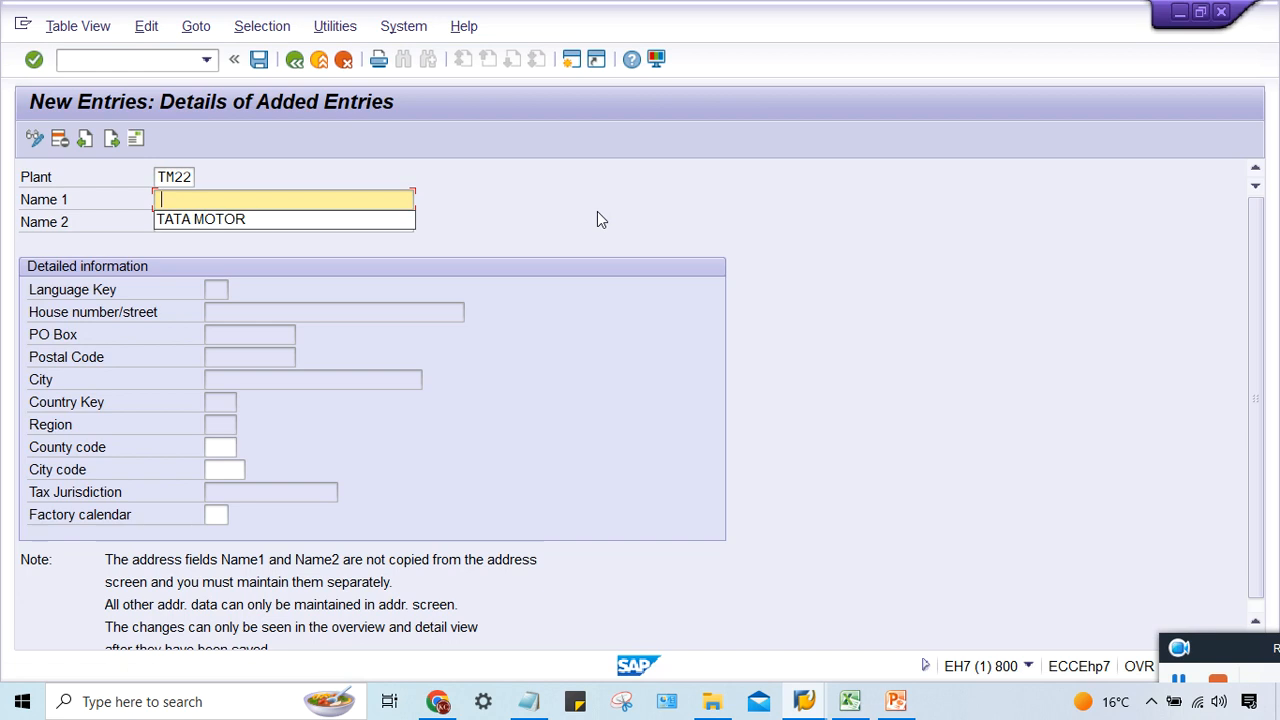
{"action": "key", "text": "Down"}
{"action": "key", "text": "Return"}
{"action": "key", "text": "Tab"}
{"action": "key", "text": "shift+Tab"}
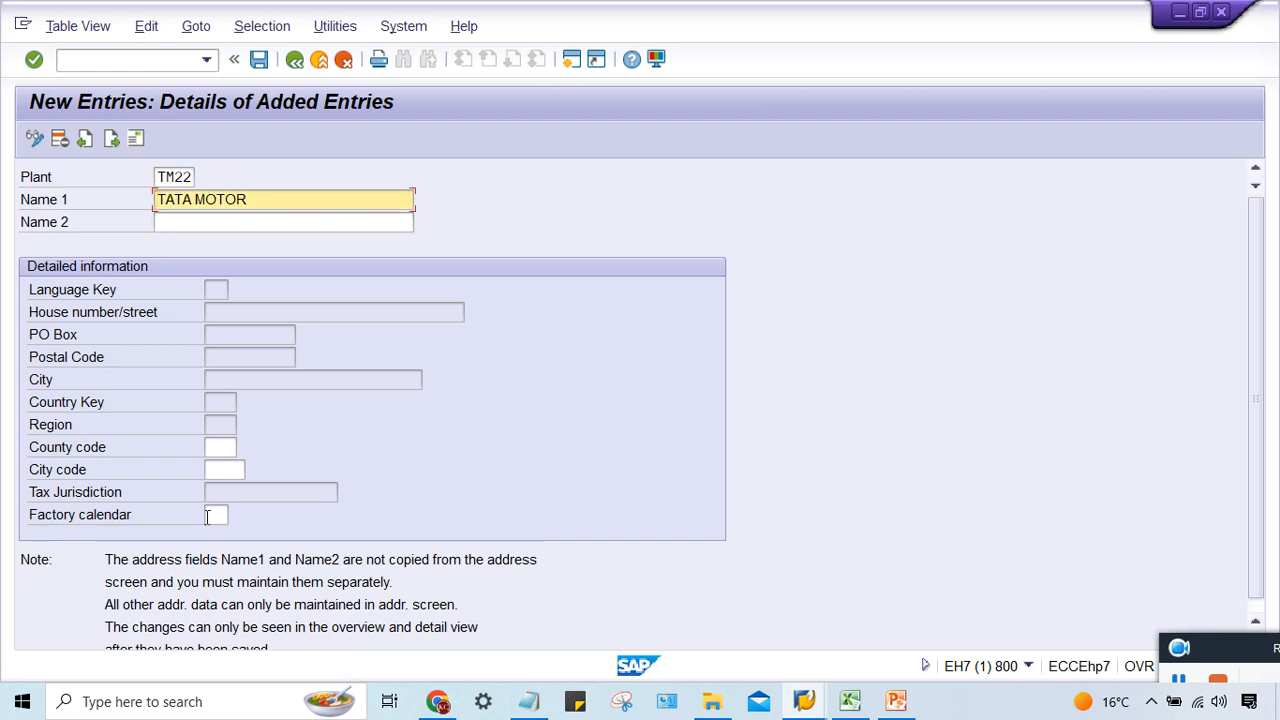
{"action": "left_click", "coordinate": [212, 514]}
{"action": "type", "text": "01"}
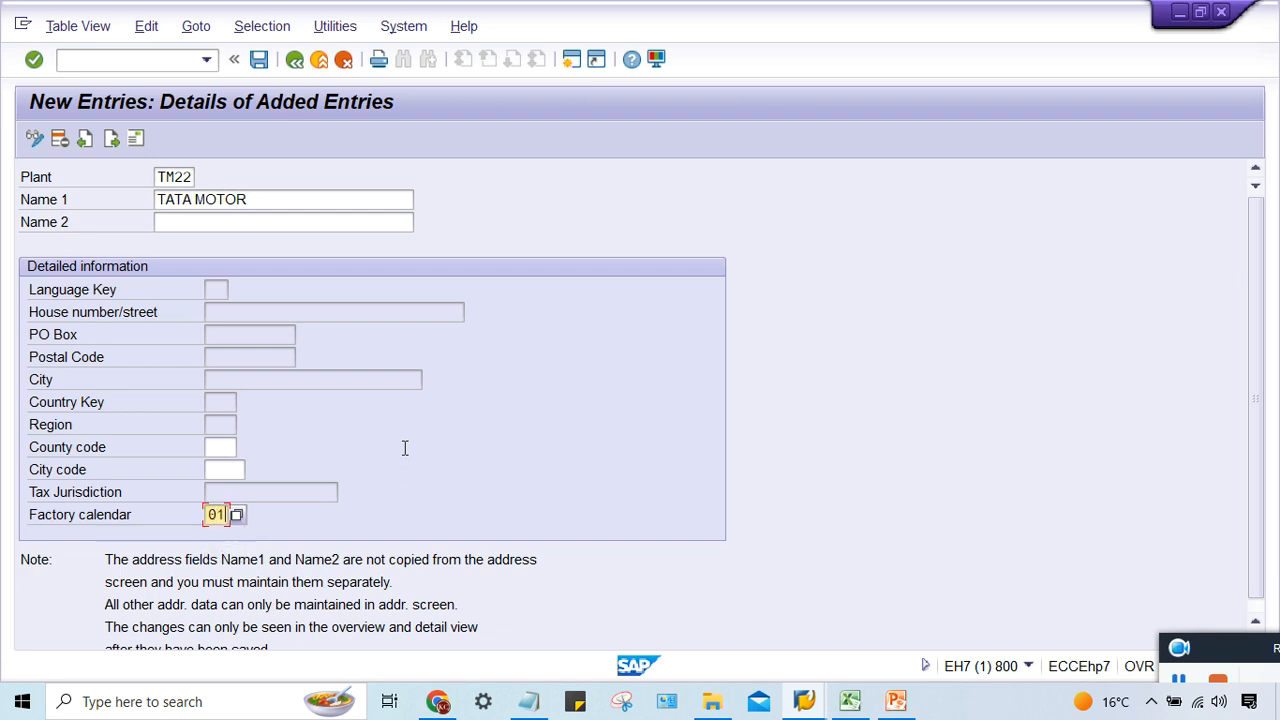
- Set the country to IN in the address of plant TM22, and save the plant
{"action": "key", "text": "Return"}
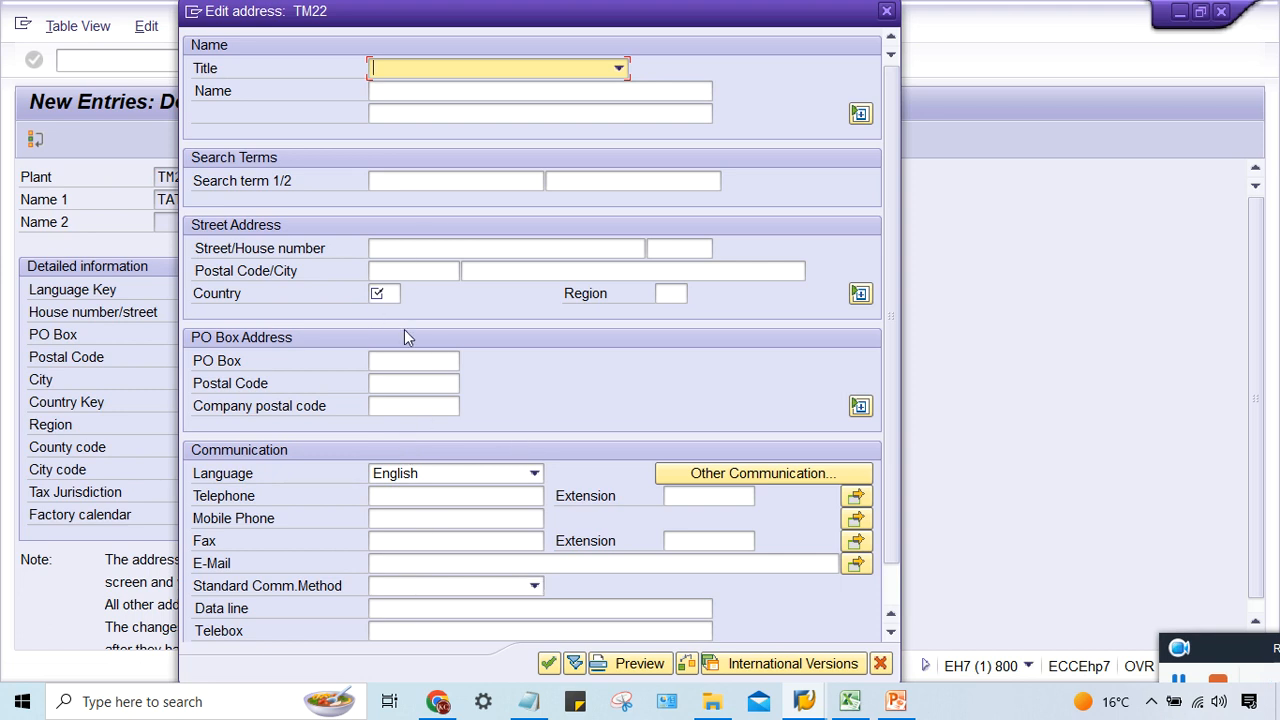
{"action": "left_click_drag", "start_coordinate": [490, 22], "coordinate": [730, 30]}
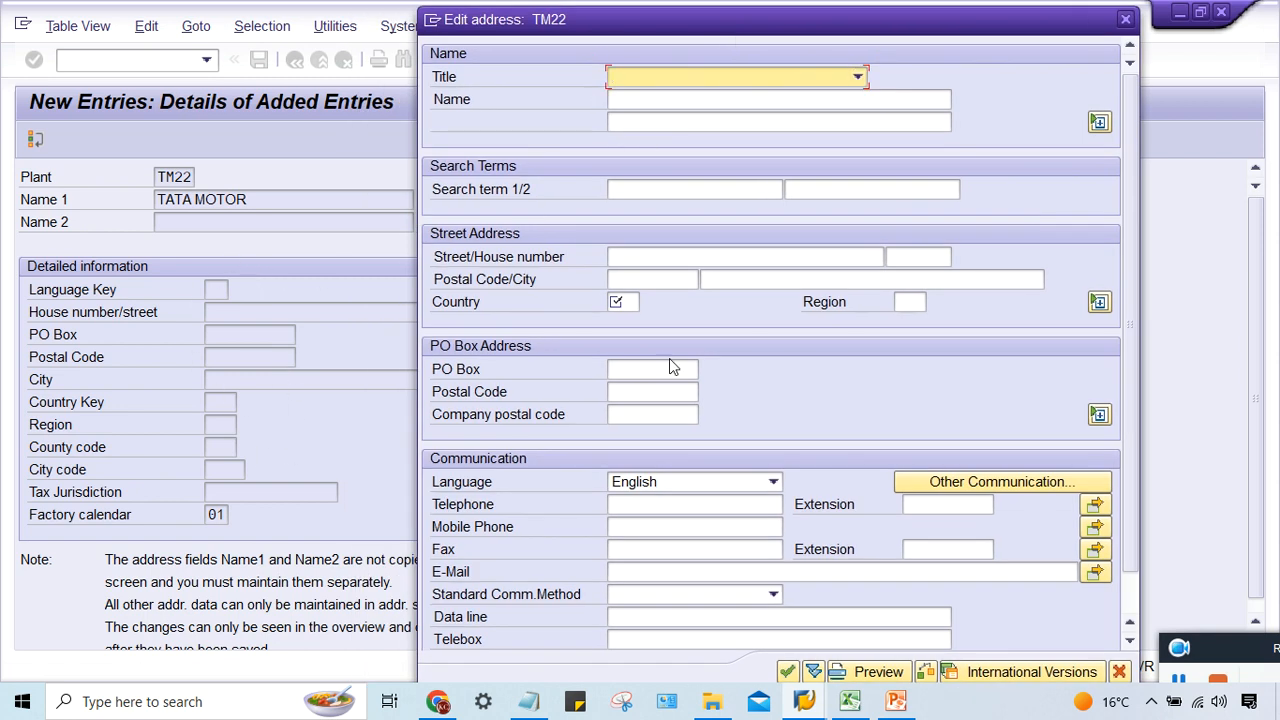
{"action": "left_click", "coordinate": [610, 303]}
{"action": "type", "text": "IN"}
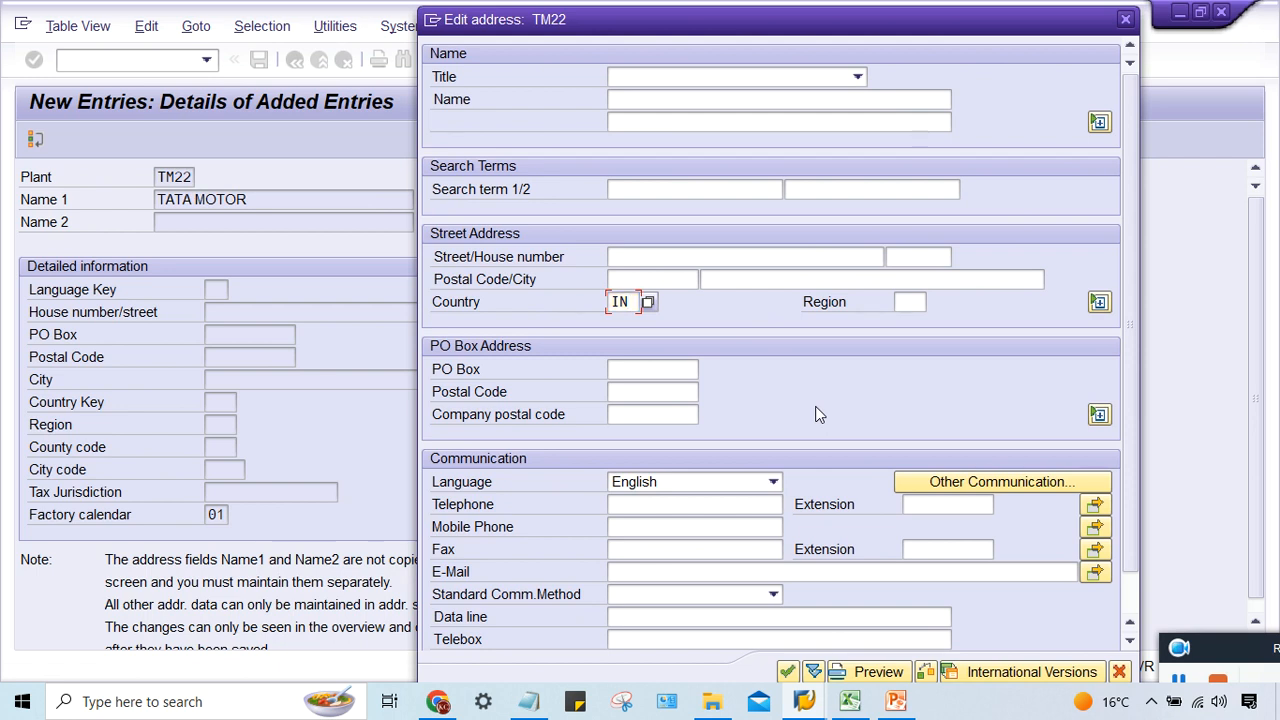
{"action": "key", "text": "Return"}
{"action": "key", "text": "Return"}
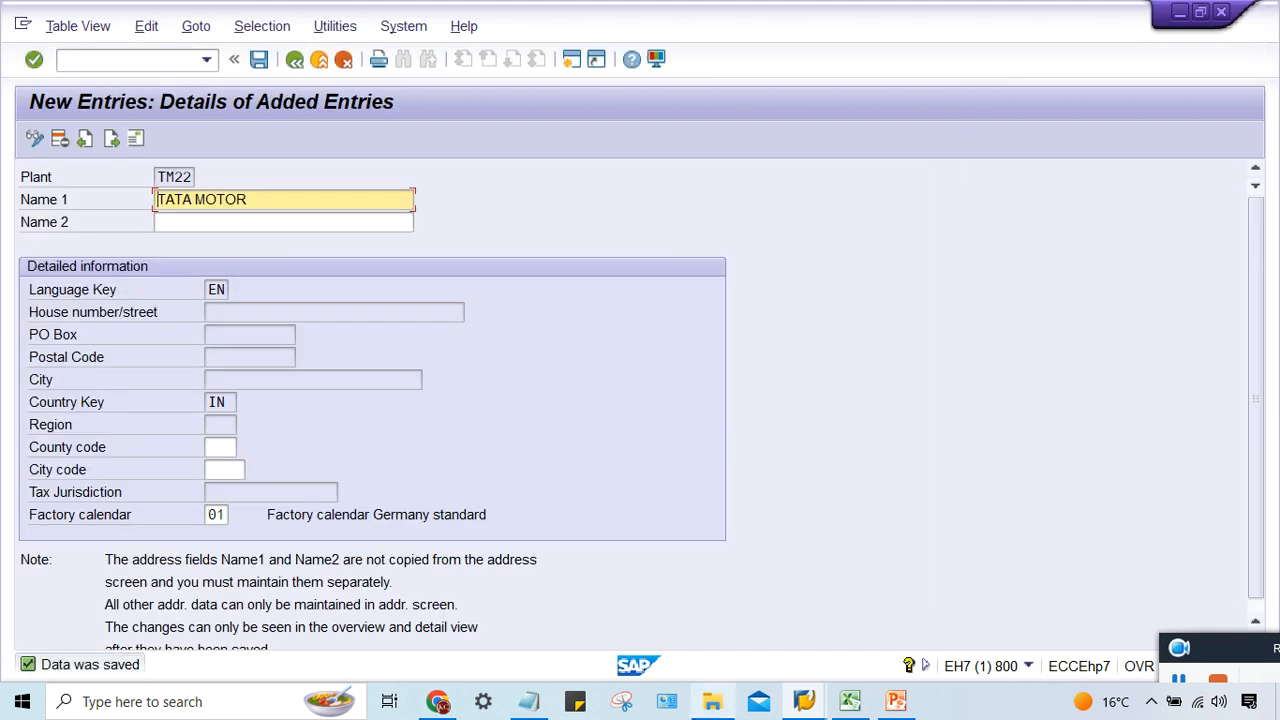
- Look up the plant-to-purchasing-organization step on the PowerPoint slide, and switch back to SAP to open transaction OX17
{"action": "mouse_move", "coordinate": [908, 706]}
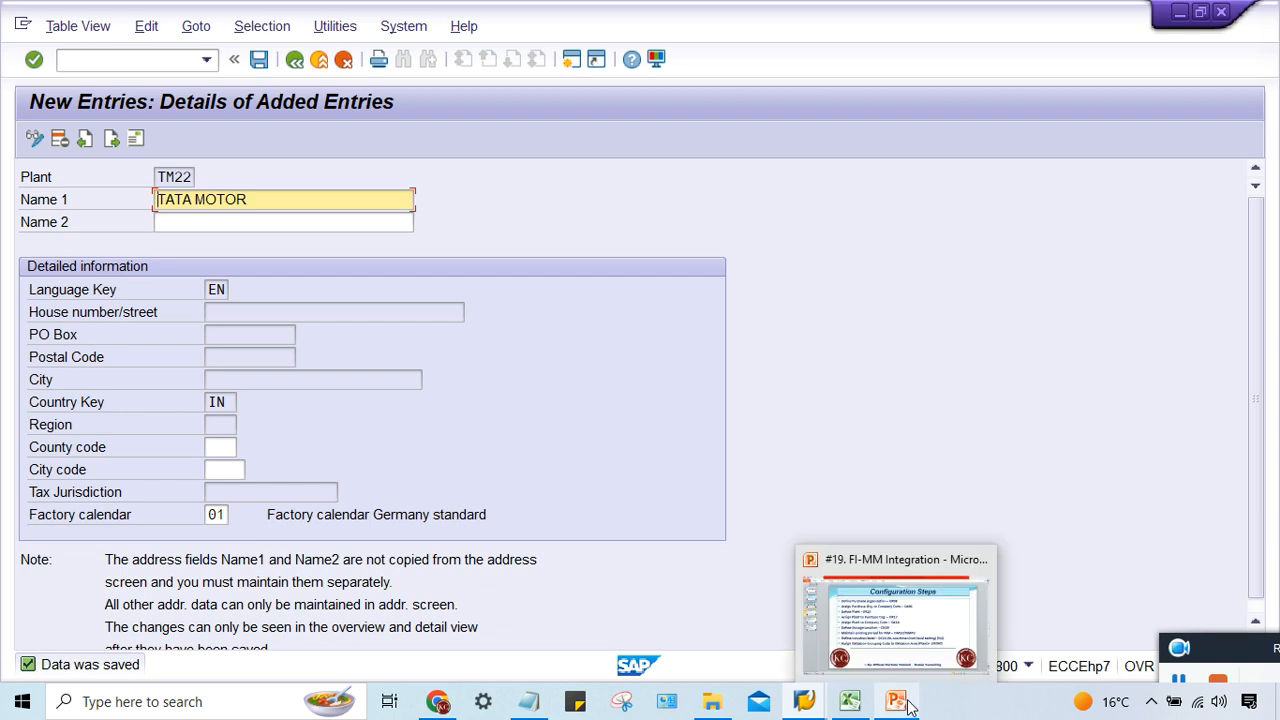
{"action": "left_click", "coordinate": [912, 636]}
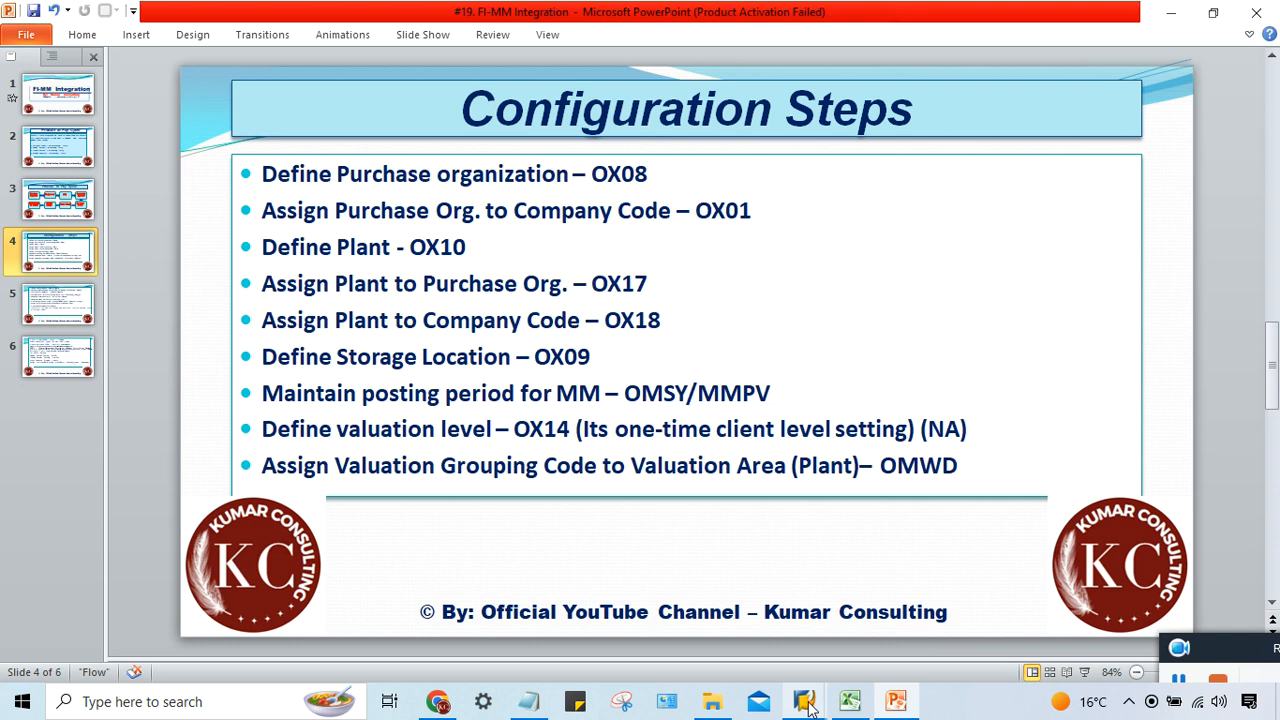
{"action": "mouse_move", "coordinate": [806, 705]}
{"action": "left_click", "coordinate": [860, 590]}
{"action": "left_click", "coordinate": [116, 59]}
{"action": "type", "text": "/NO"}
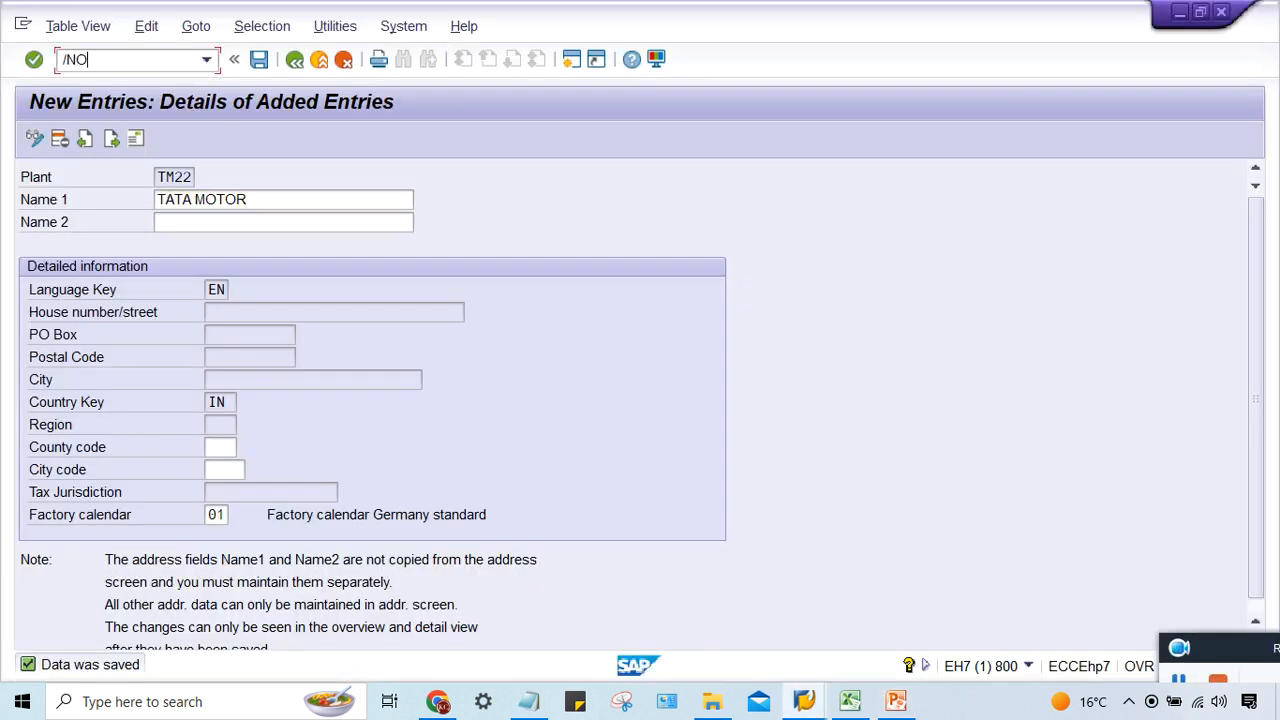
{"action": "type", "text": "X"}
{"action": "type", "text": "7"}
{"action": "key", "text": "Return"}
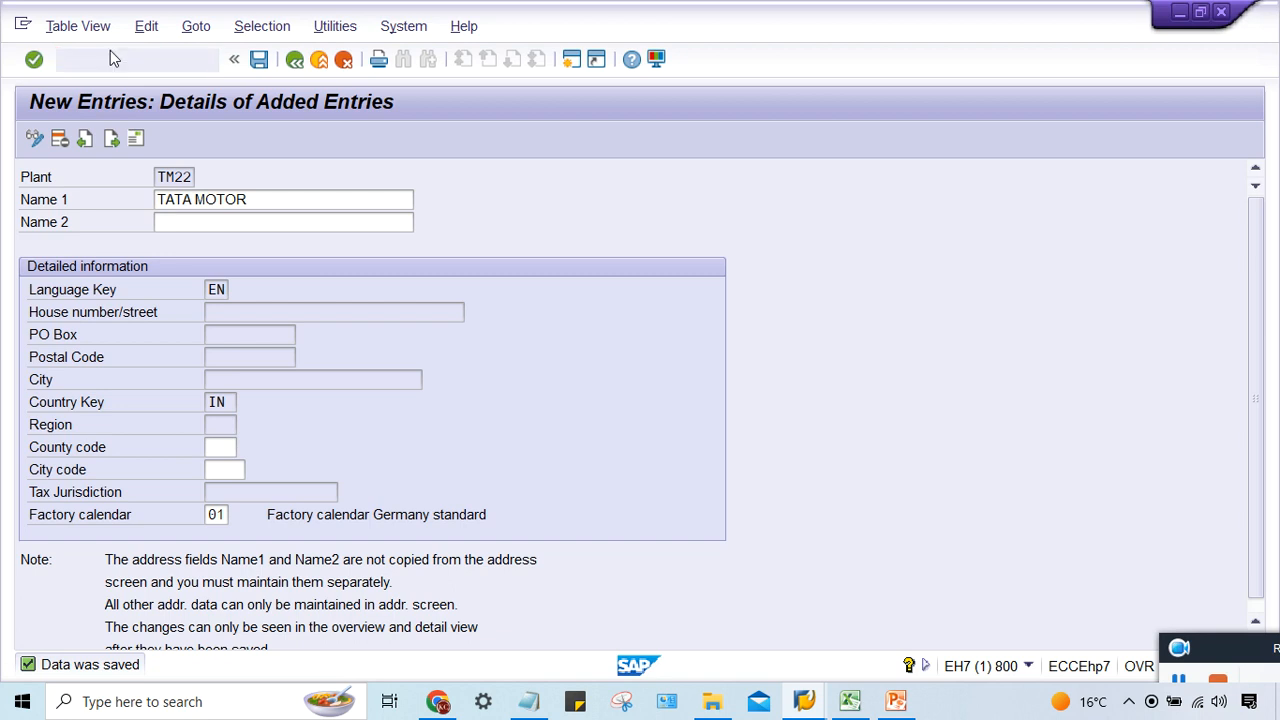
- Add an entry assigning purchasing organization TM22 to plant TM22, and save it under the proposed customizing request
{"action": "left_click", "coordinate": [93, 138]}
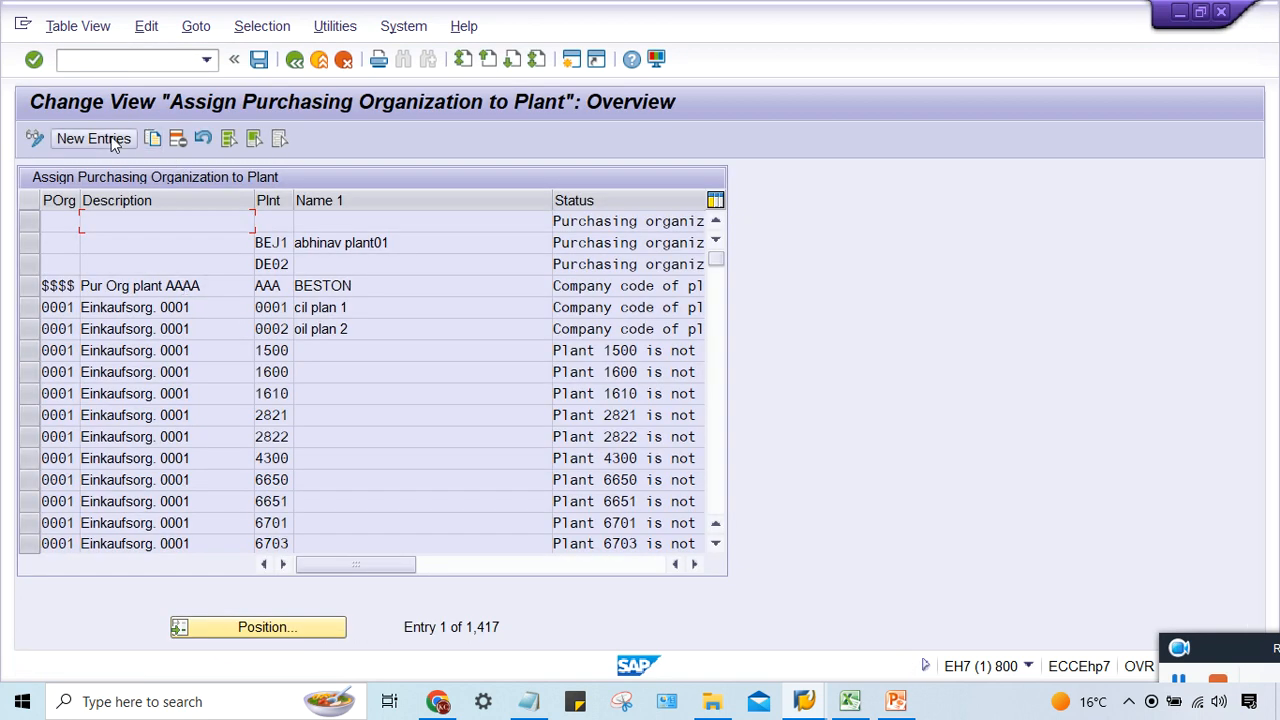
{"action": "type", "text": "TM"}
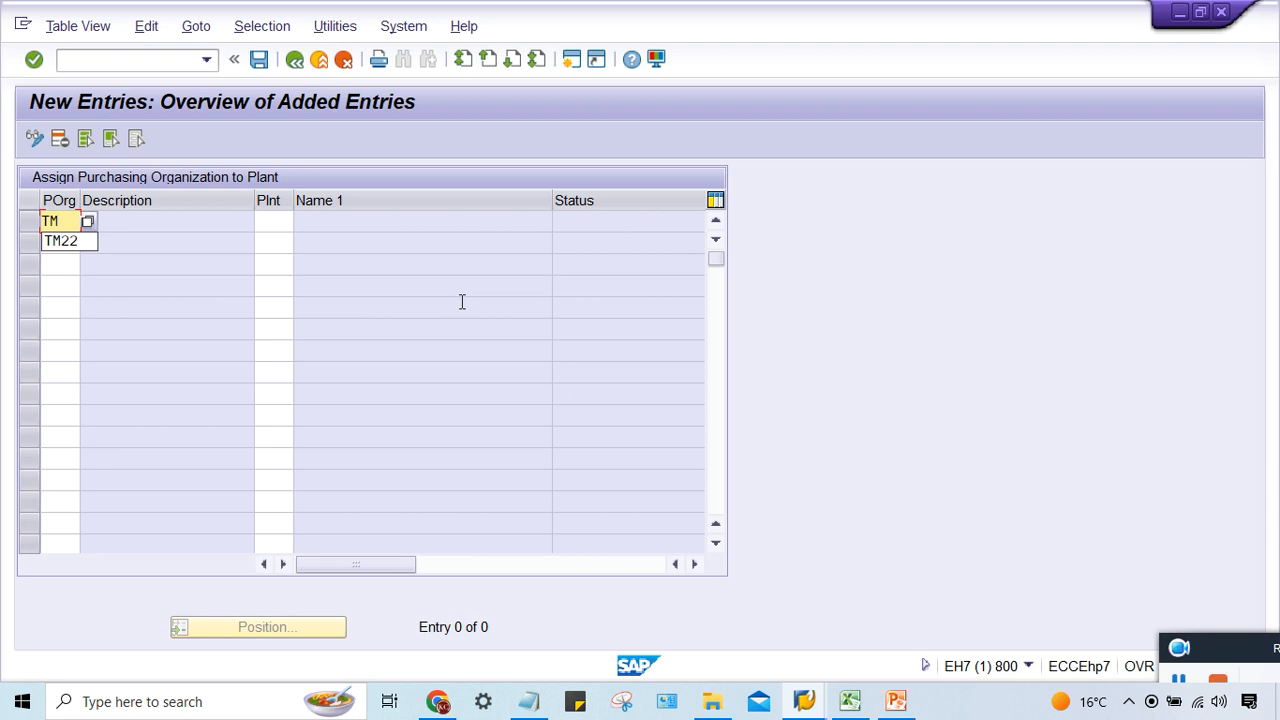
{"action": "key", "text": "Down"}
{"action": "key", "text": "Return"}
{"action": "key", "text": "Tab"}
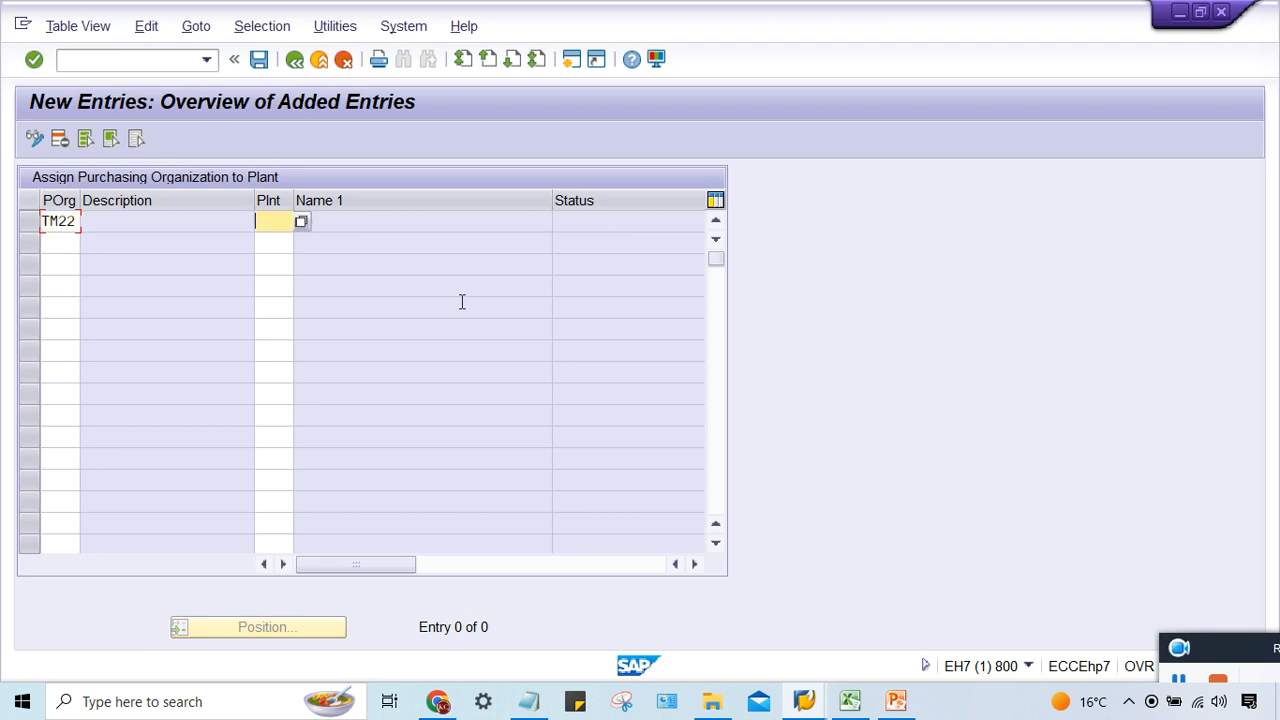
{"action": "type", "text": "TM2"}
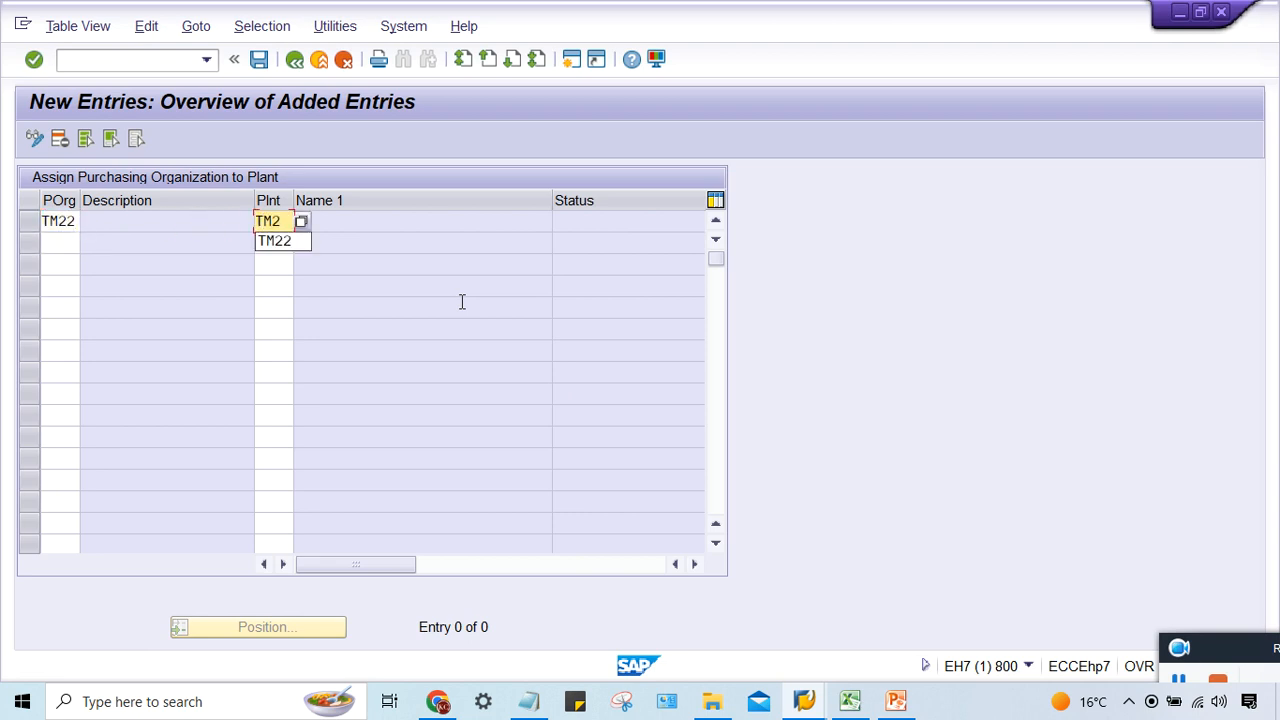
{"action": "type", "text": "2"}
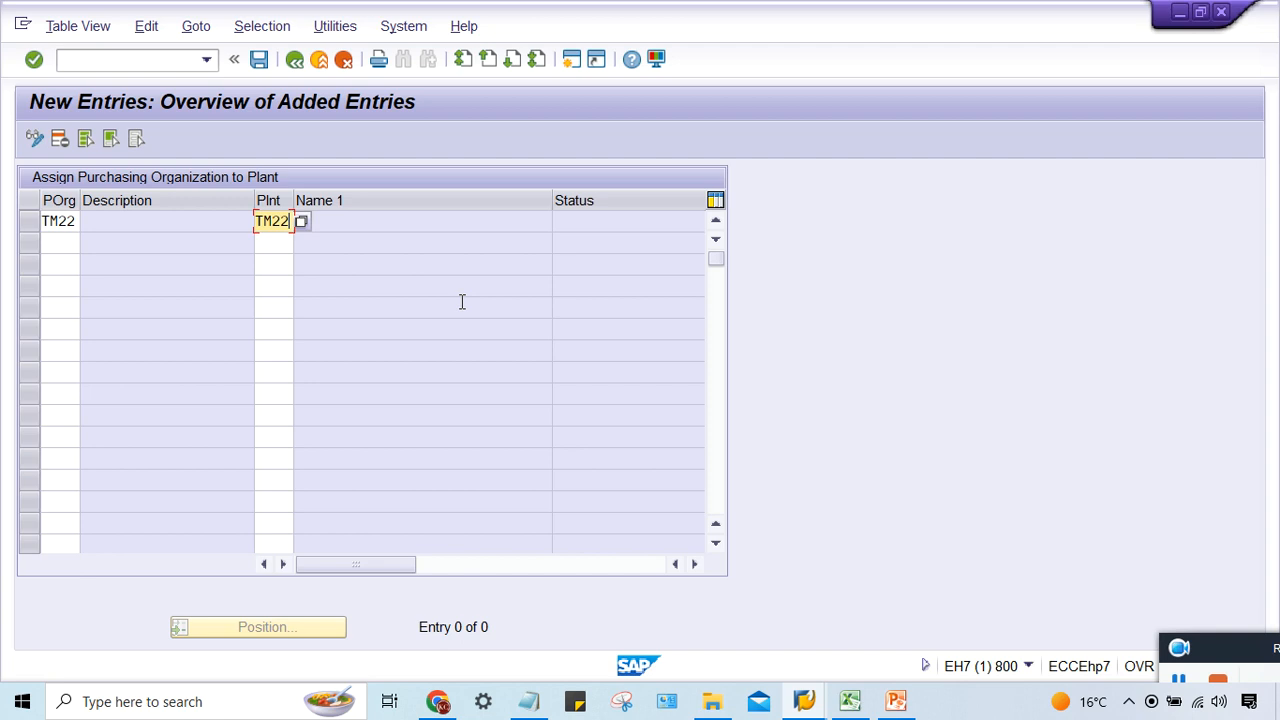
{"action": "key", "text": "Return"}
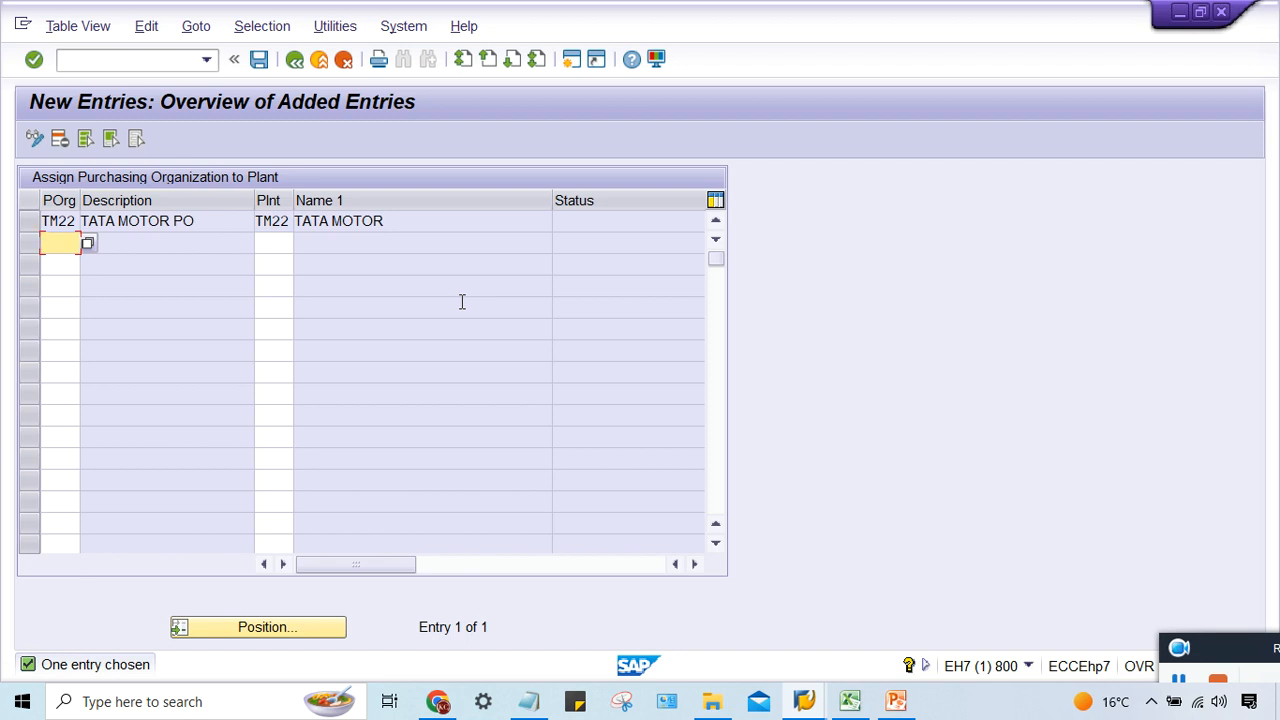
{"action": "key", "text": "ctrl+s"}
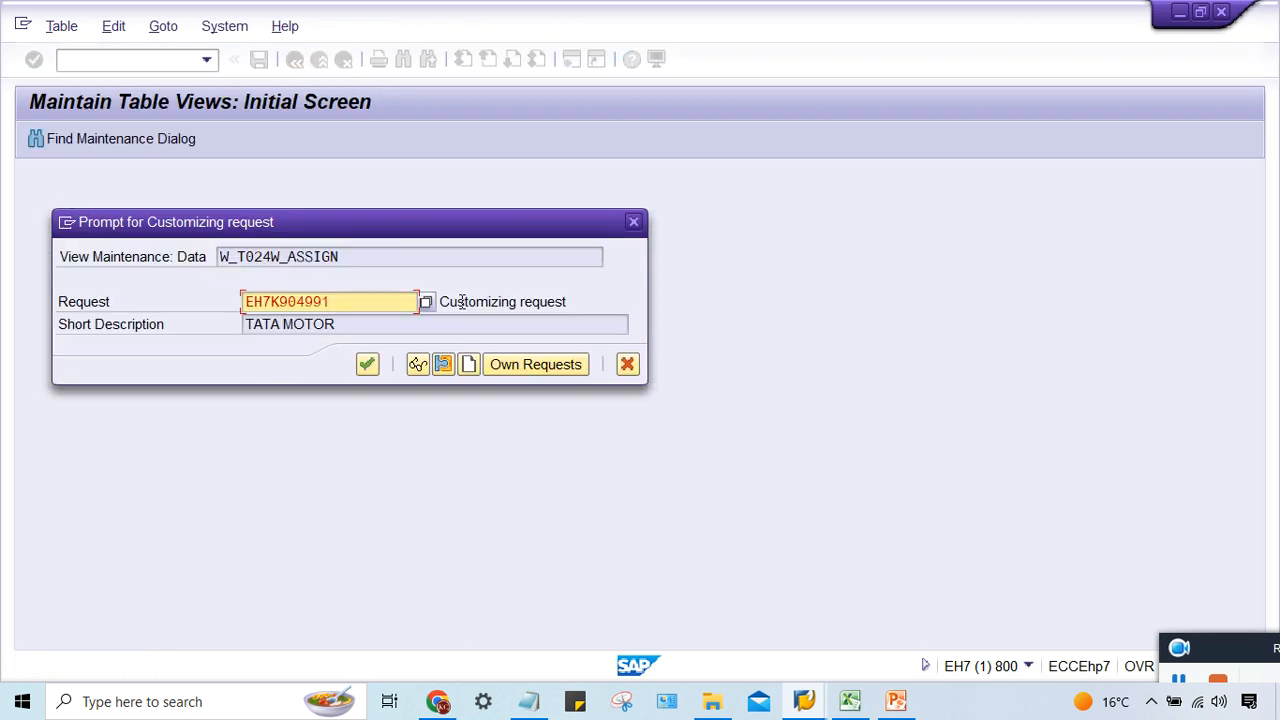
{"action": "key", "text": "Return"}
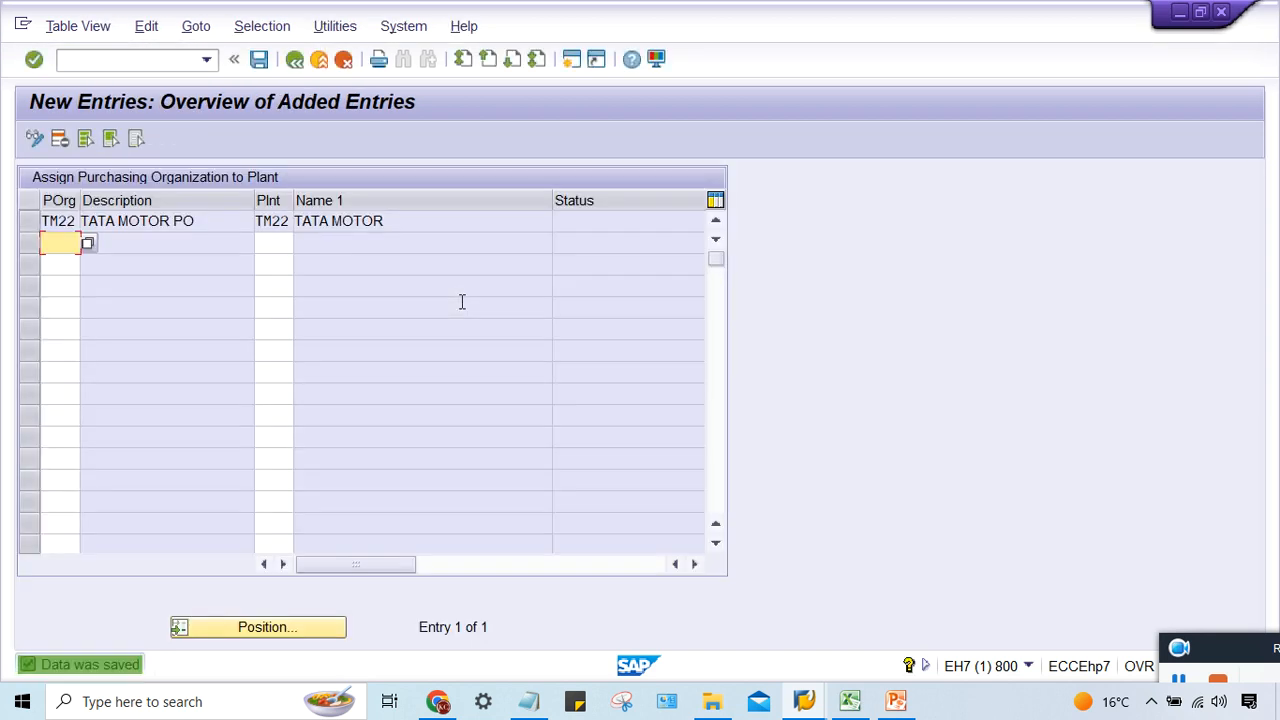
- Look up the plant-to-company-code step on the PowerPoint slide, and switch back to SAP to open transaction OX18
{"action": "left_click", "coordinate": [896, 701]}
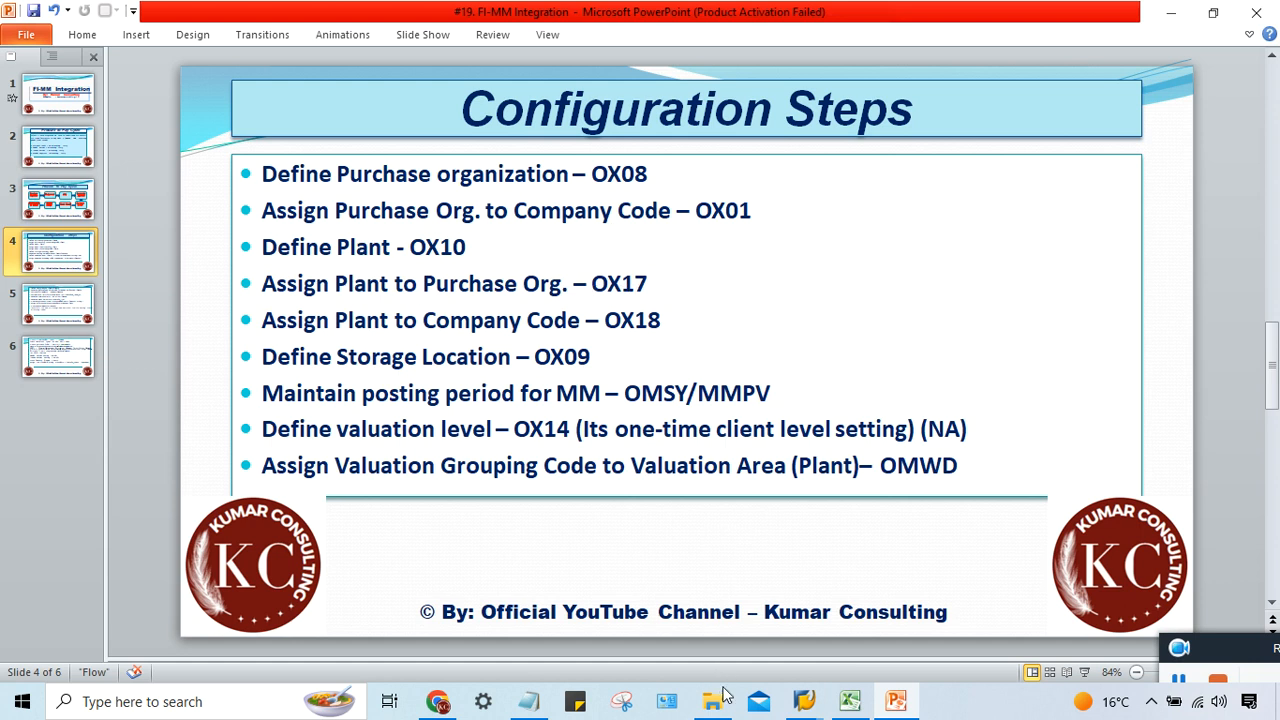
{"action": "left_click", "coordinate": [804, 701]}
{"action": "left_click", "coordinate": [812, 612]}
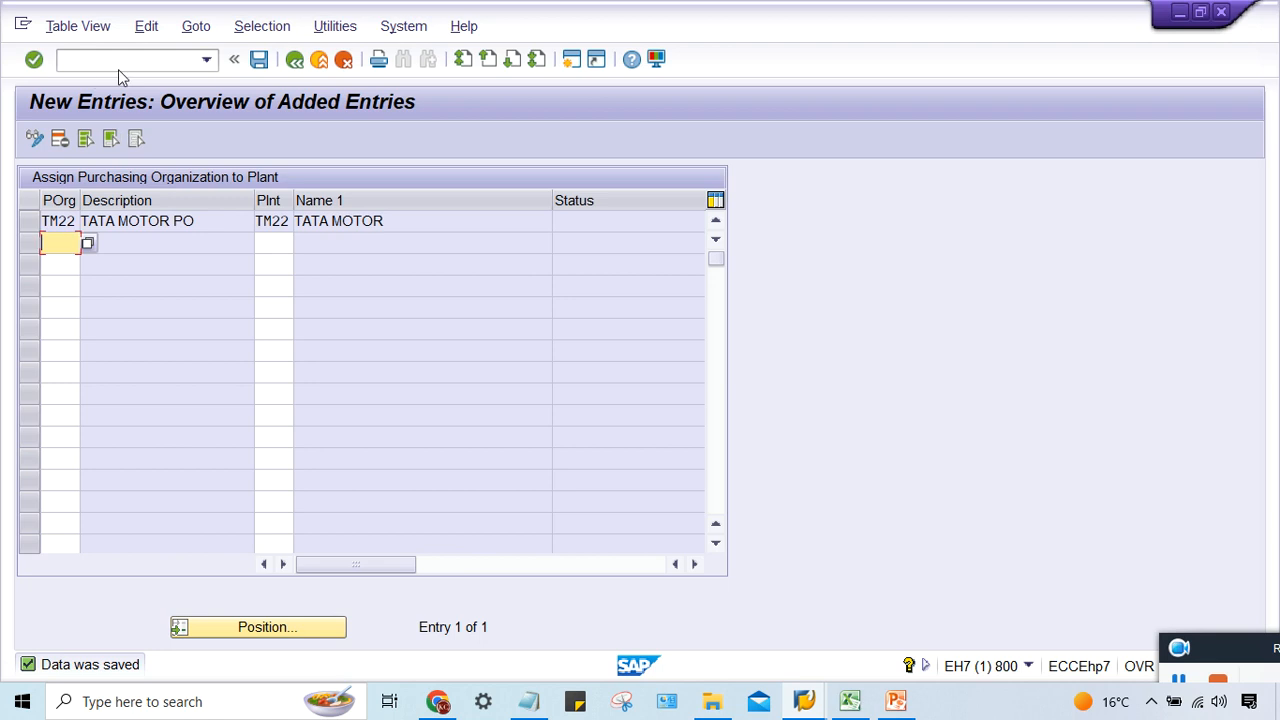
{"action": "left_click", "coordinate": [207, 62]}
{"action": "left_click", "coordinate": [155, 82]}
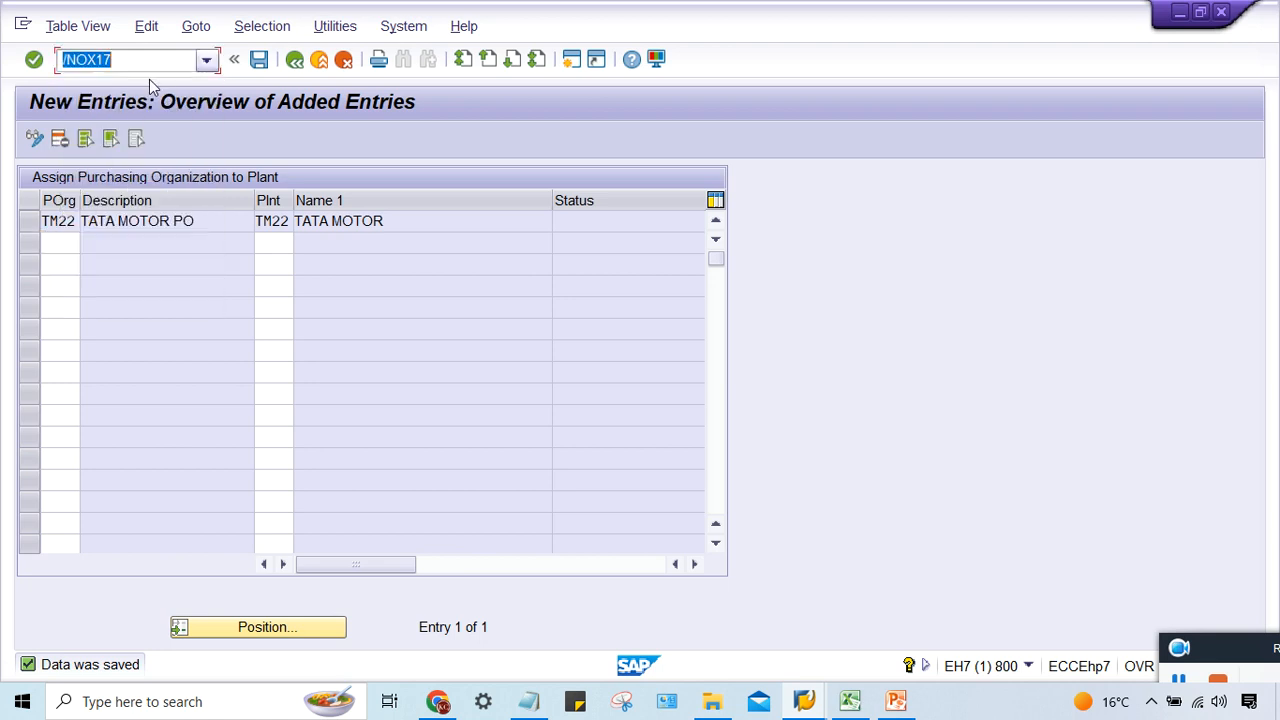
{"action": "key", "text": "BackSpace"}
{"action": "type", "text": "8"}
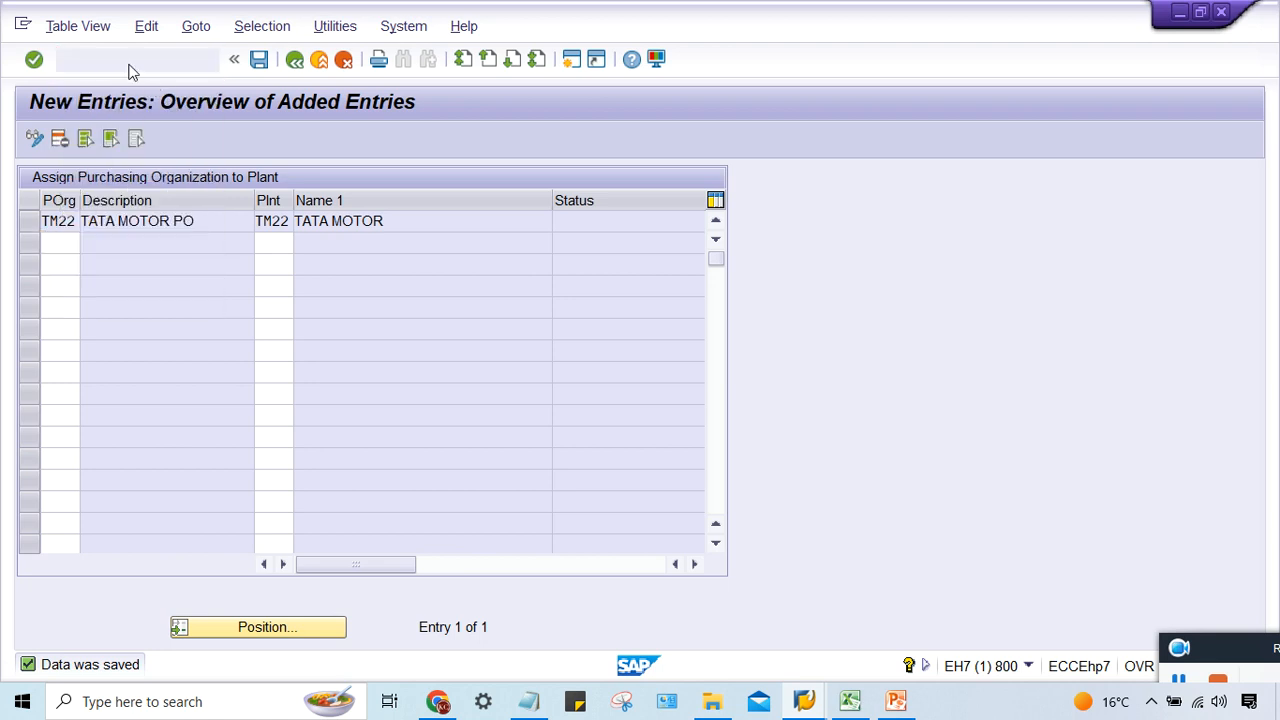
{"action": "key", "text": "Return"}
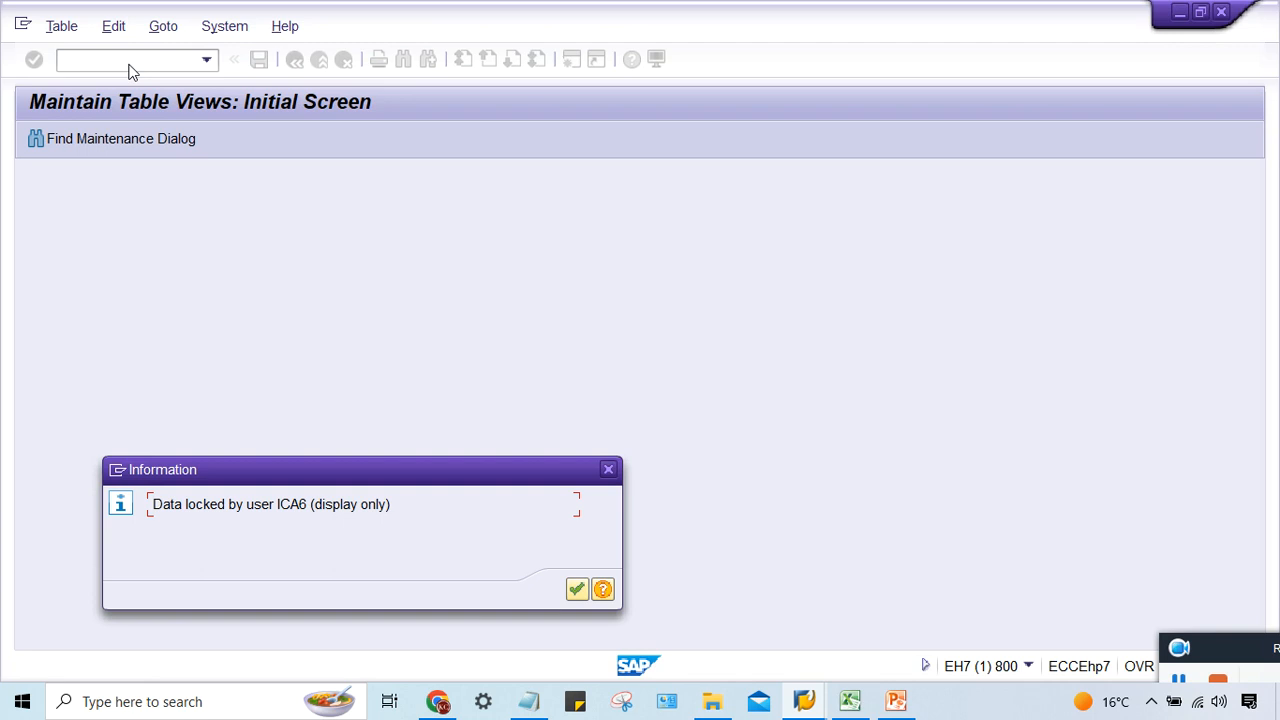
- Dismiss the data lock notice and open transaction SM12 to select lock entries
{"action": "key", "text": "Return"}
{"action": "type", "text": "/NSM12"}
{"action": "key", "text": "Return"}
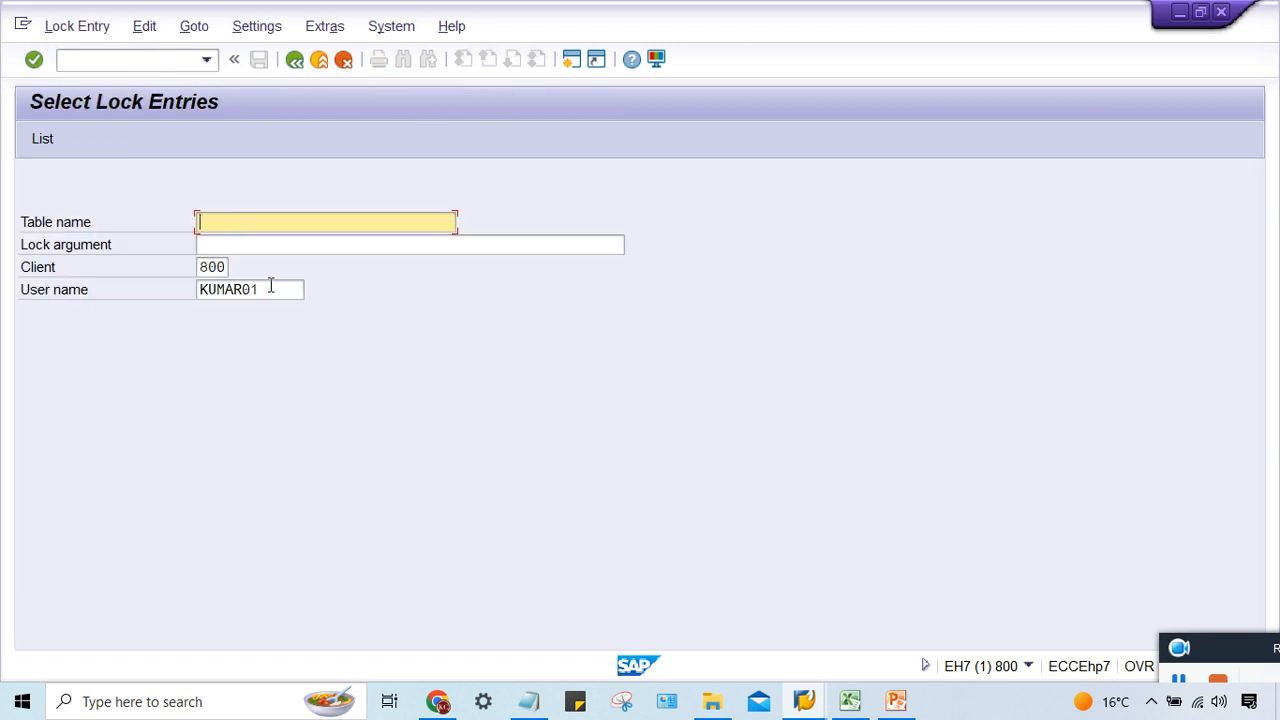
- List the lock entries of all users in client 800, delete them all, and close the Performance Assistant
{"action": "left_click_drag", "start_coordinate": [270, 286], "coordinate": [5, 288]}
{"action": "key", "text": "Delete"}
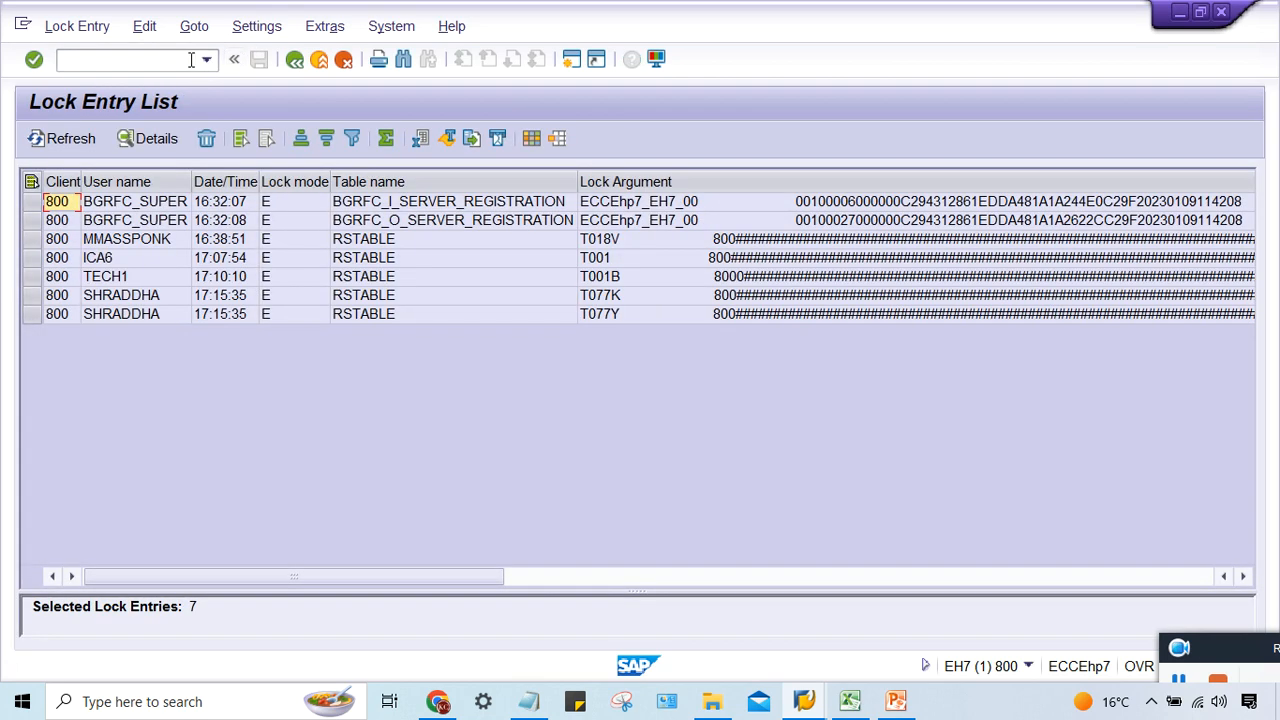
{"action": "left_click", "coordinate": [62, 27]}
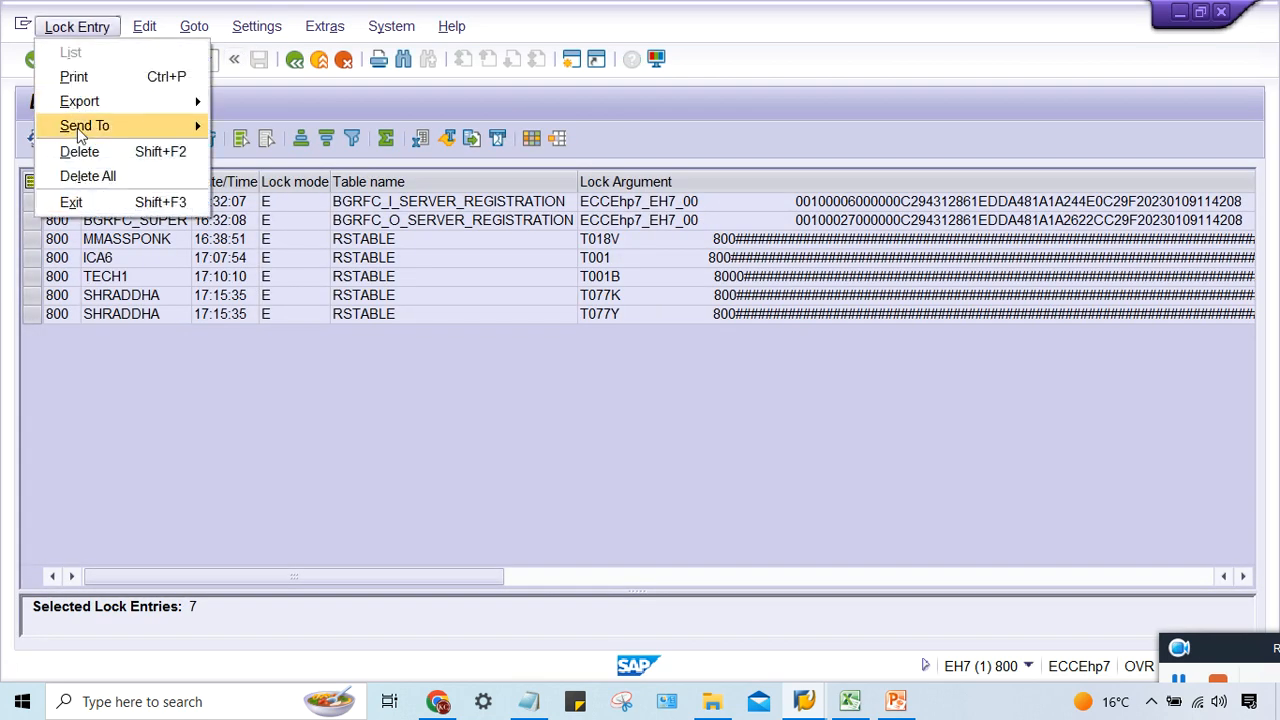
{"action": "left_click", "coordinate": [75, 175]}
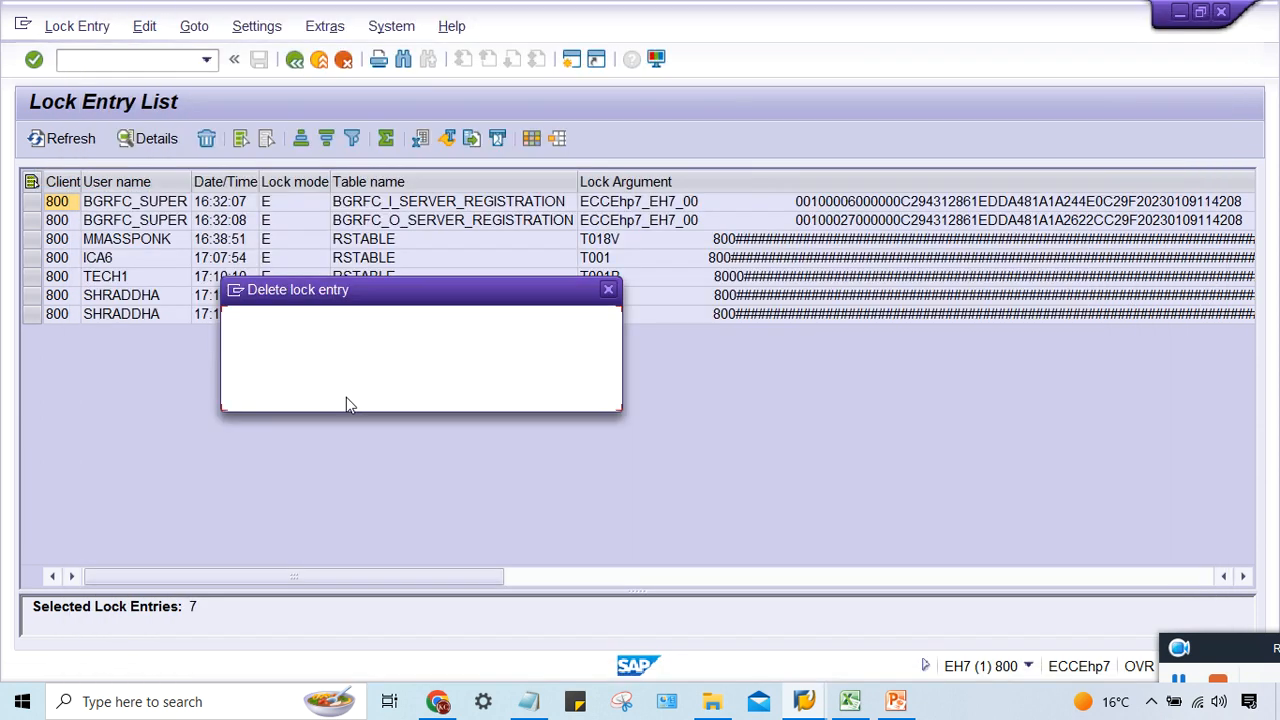
{"action": "key", "text": "Return"}
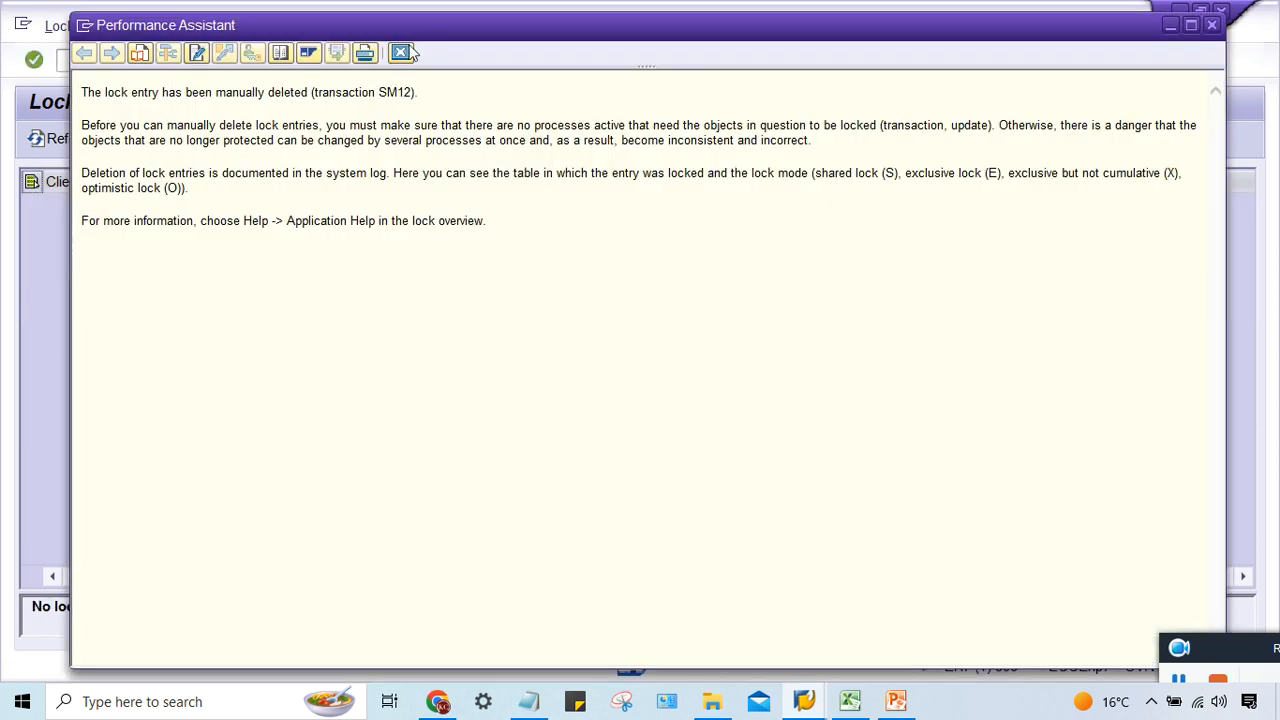
{"action": "left_click", "coordinate": [400, 51]}
- Return to transaction OX18 for assigning plants to company codes
{"action": "left_click", "coordinate": [206, 59]}
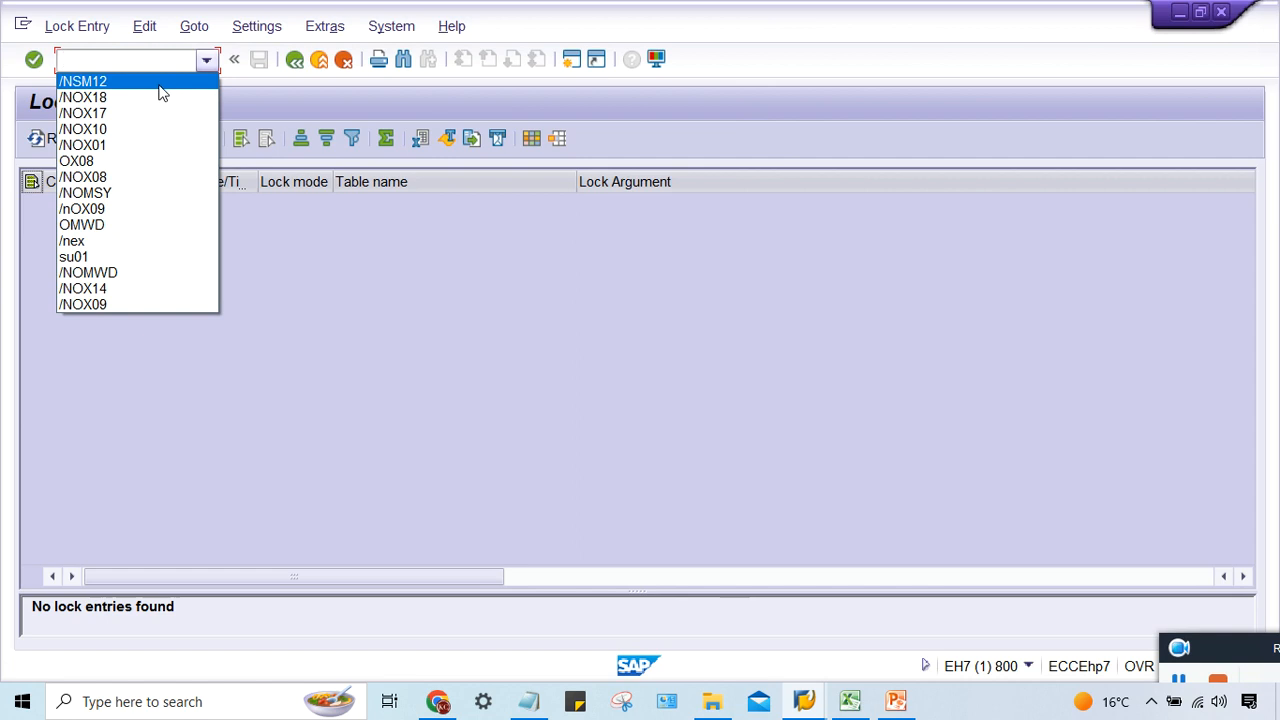
{"action": "left_click", "coordinate": [155, 95]}
{"action": "key", "text": "Return"}
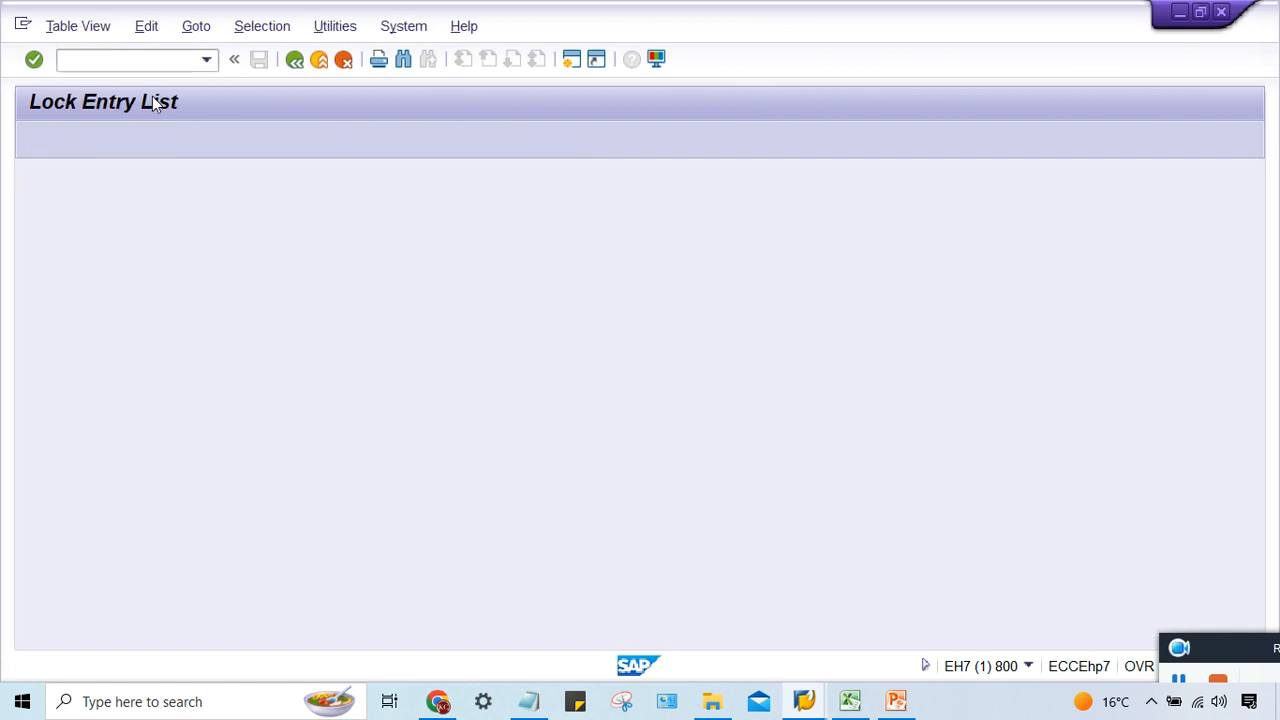
- Add an entry assigning plant TM22 to company code TM22, and save it under the proposed customizing request
{"action": "left_click", "coordinate": [92, 138]}
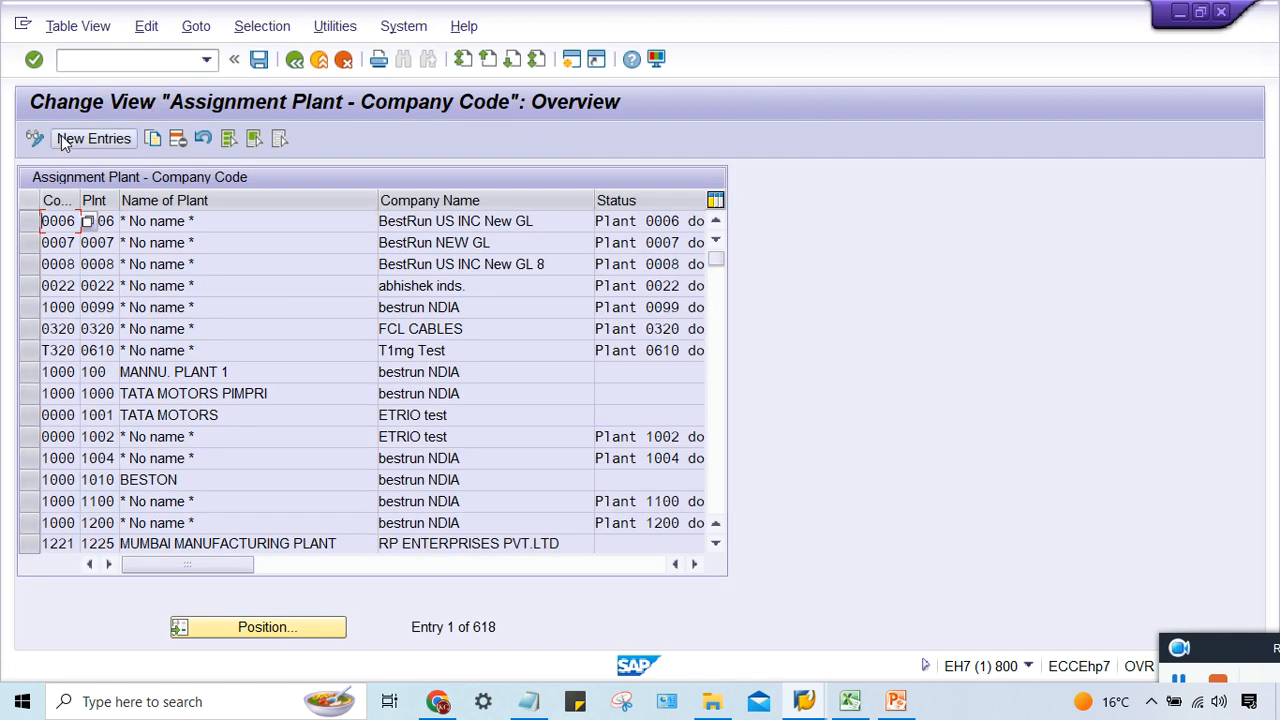
{"action": "type", "text": "TM1"}
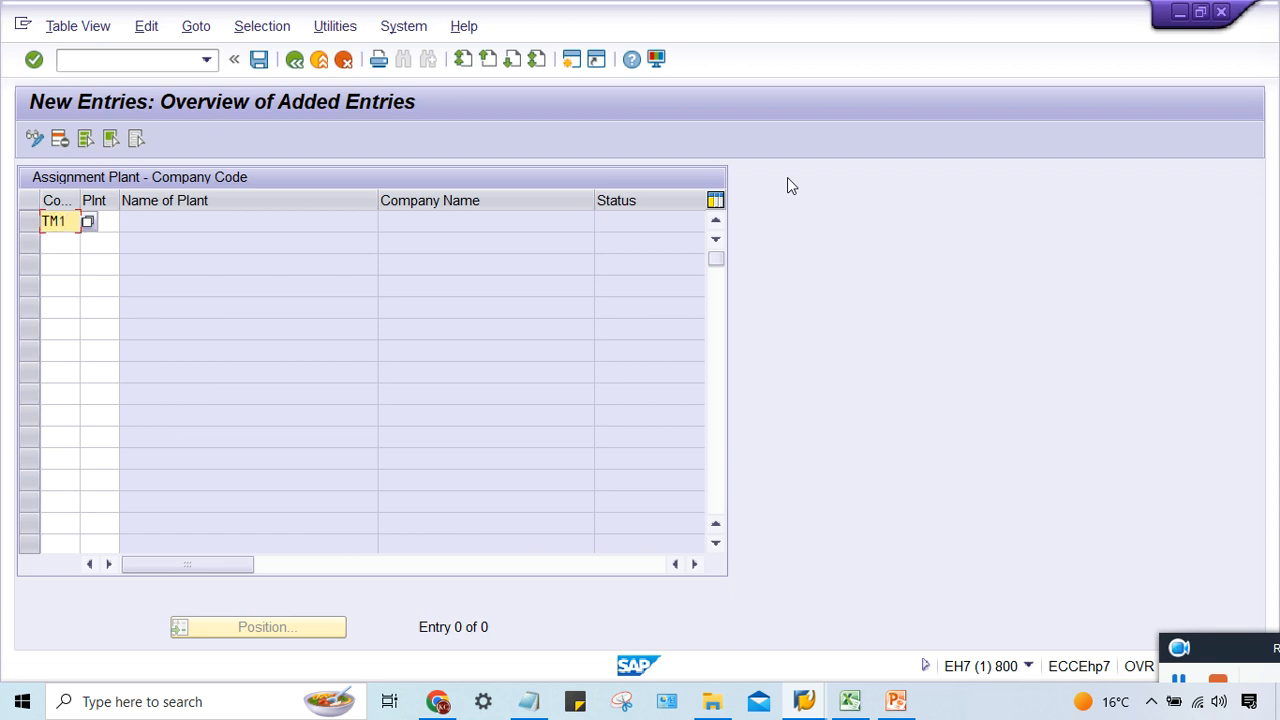
{"action": "key", "text": "BackSpace"}
{"action": "type", "text": "22"}
{"action": "key", "text": "Tab"}
{"action": "type", "text": "TM22"}
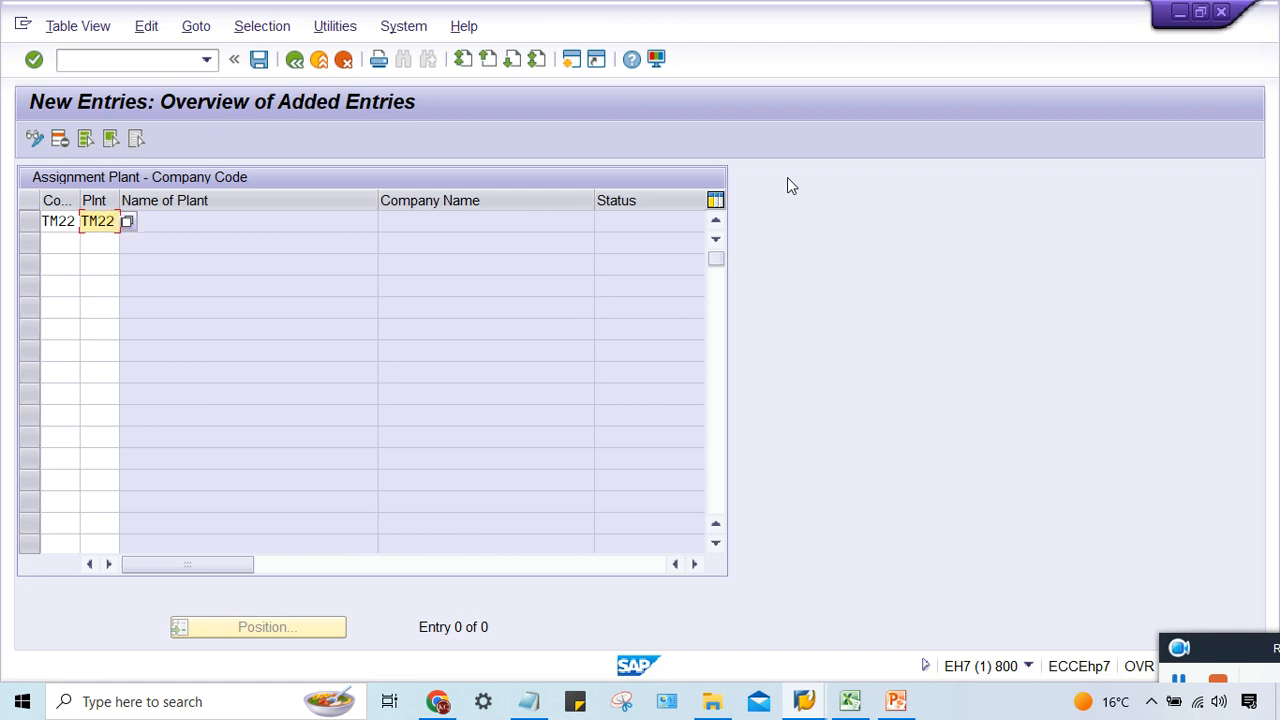
{"action": "key", "text": "Return"}
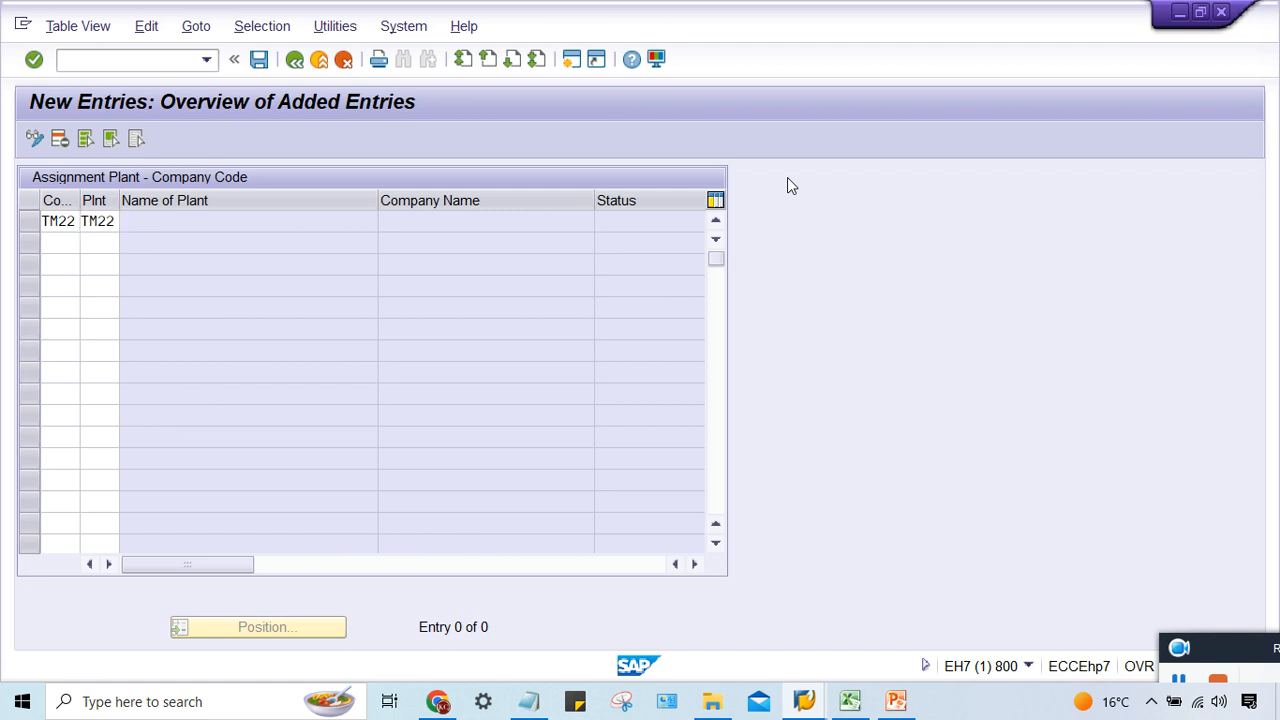
{"action": "key", "text": "ctrl+s"}
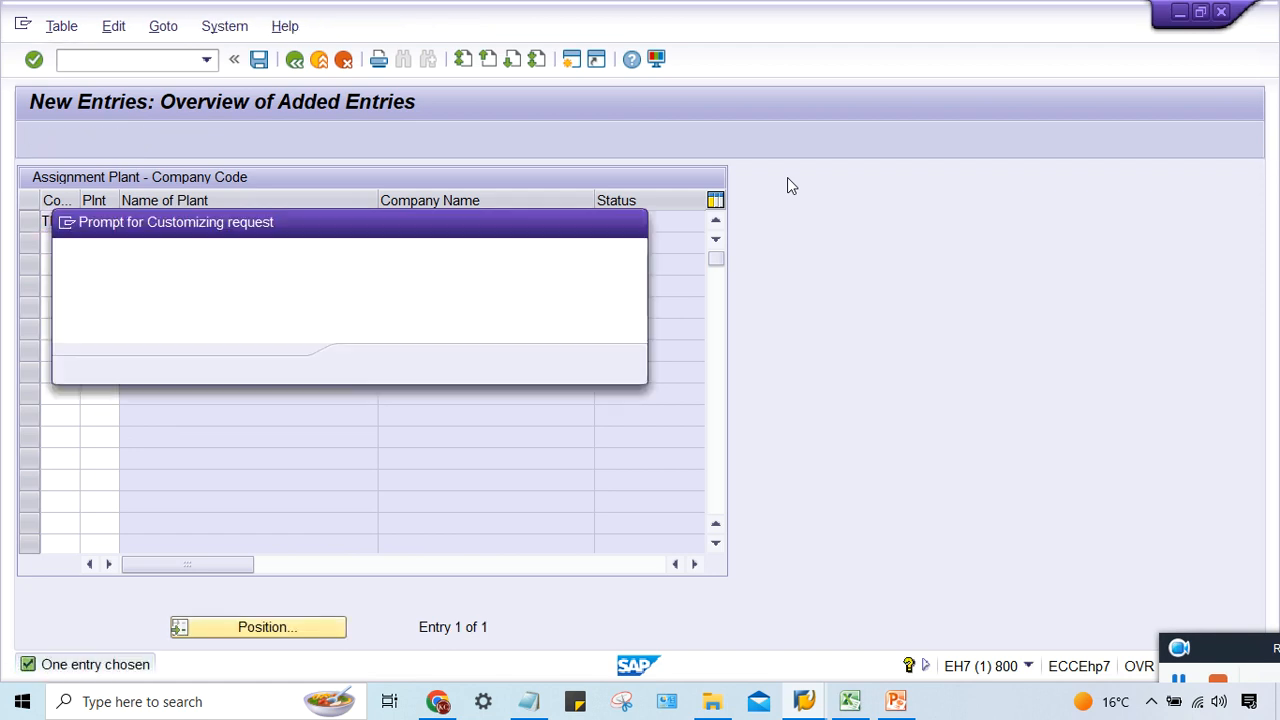
{"action": "key", "text": "Return"}
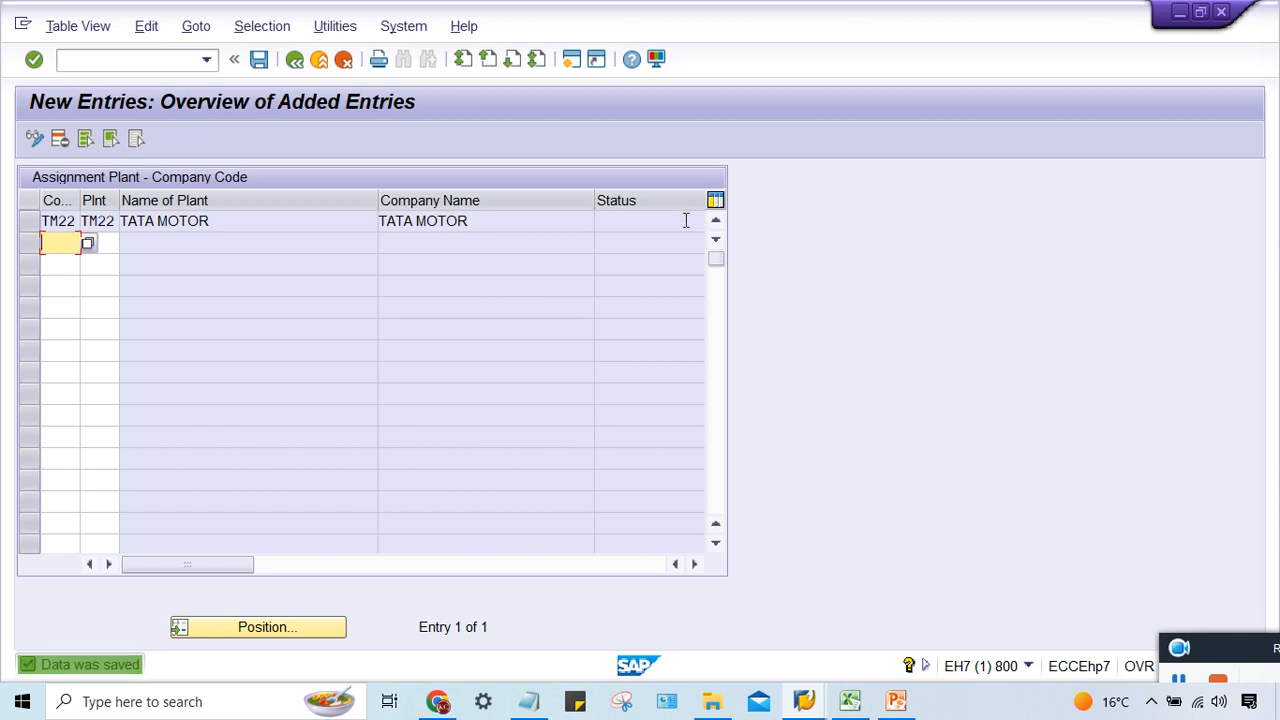
- Switch to PowerPoint and look up the configuration step that follows the plant-to-company-code assignment
{"action": "left_click", "coordinate": [896, 701]}
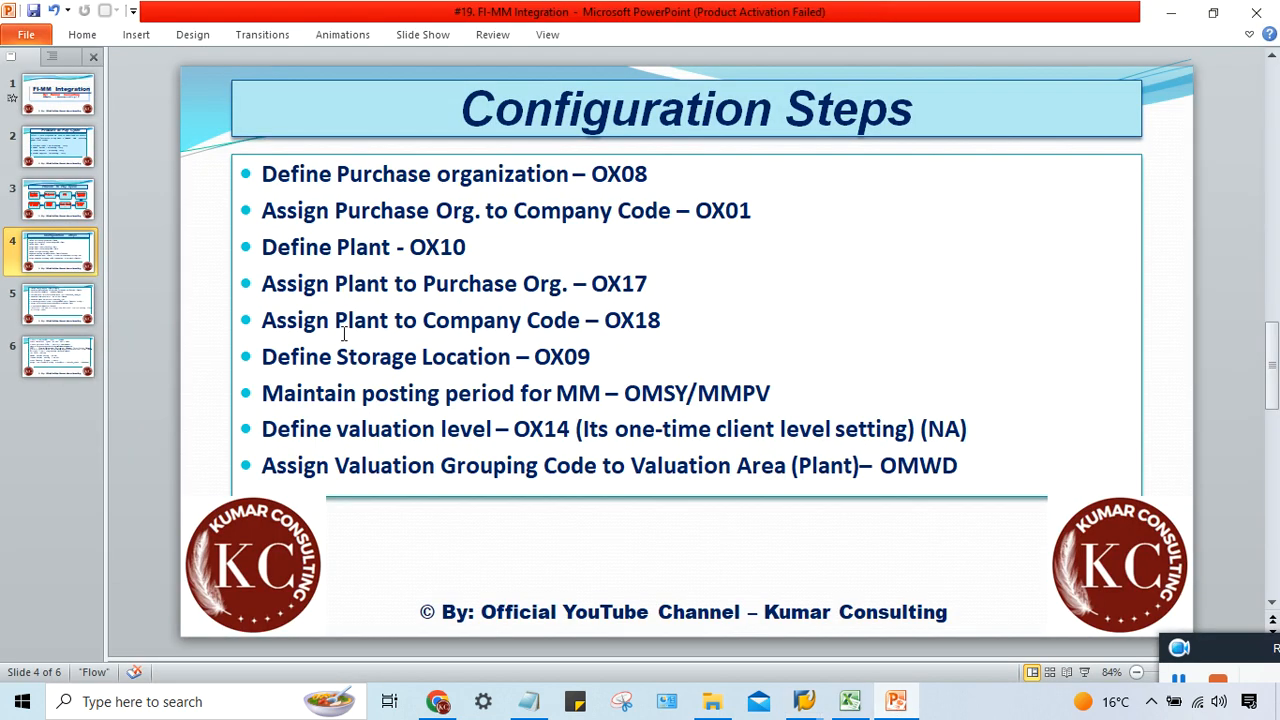
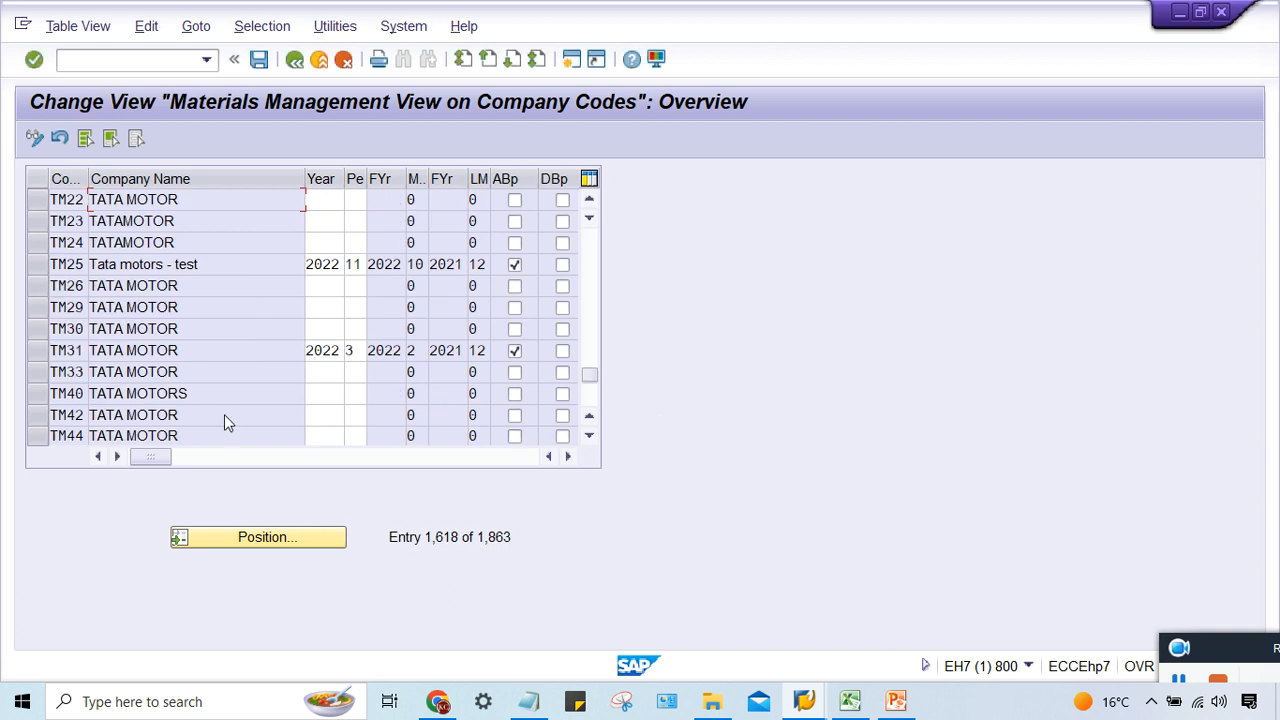
- For company code TM22, set the MM year to 2022 and period to 10, enable ABp, and save under the proposed customizing request
{"action": "left_click", "coordinate": [315, 201]}
{"action": "type", "text": "2"}
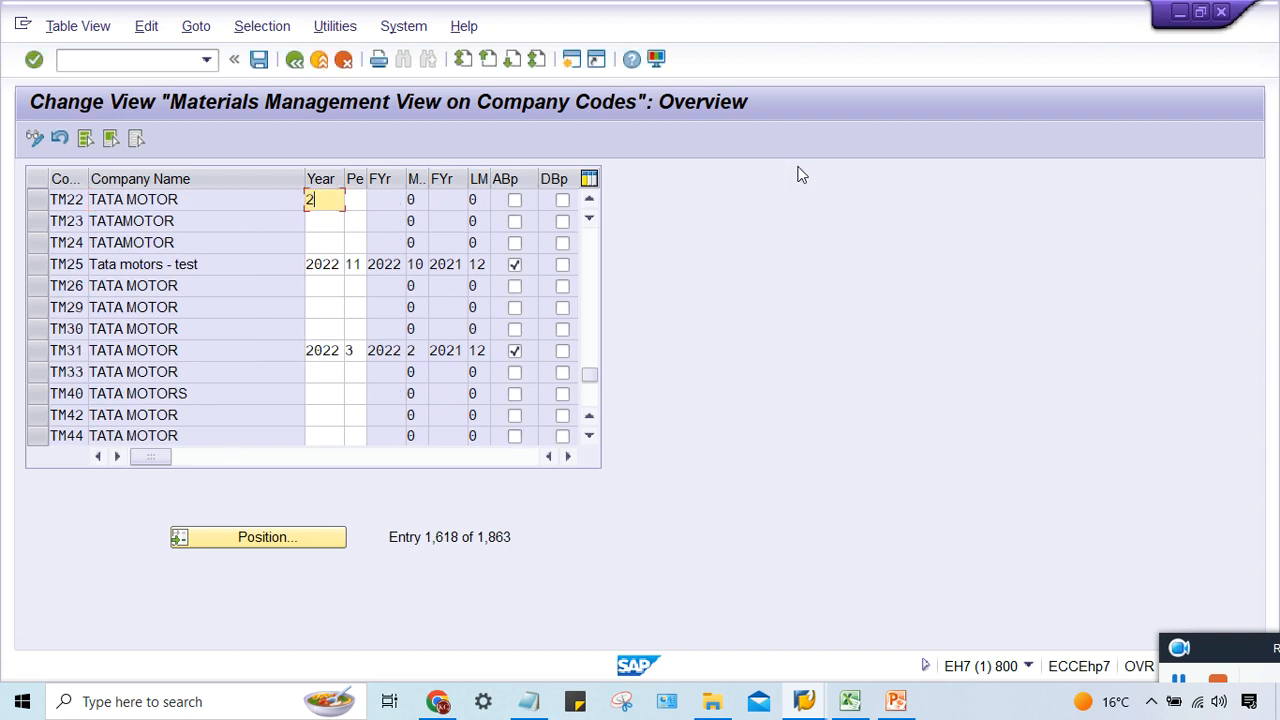
{"action": "type", "text": "022"}
{"action": "key", "text": "Tab"}
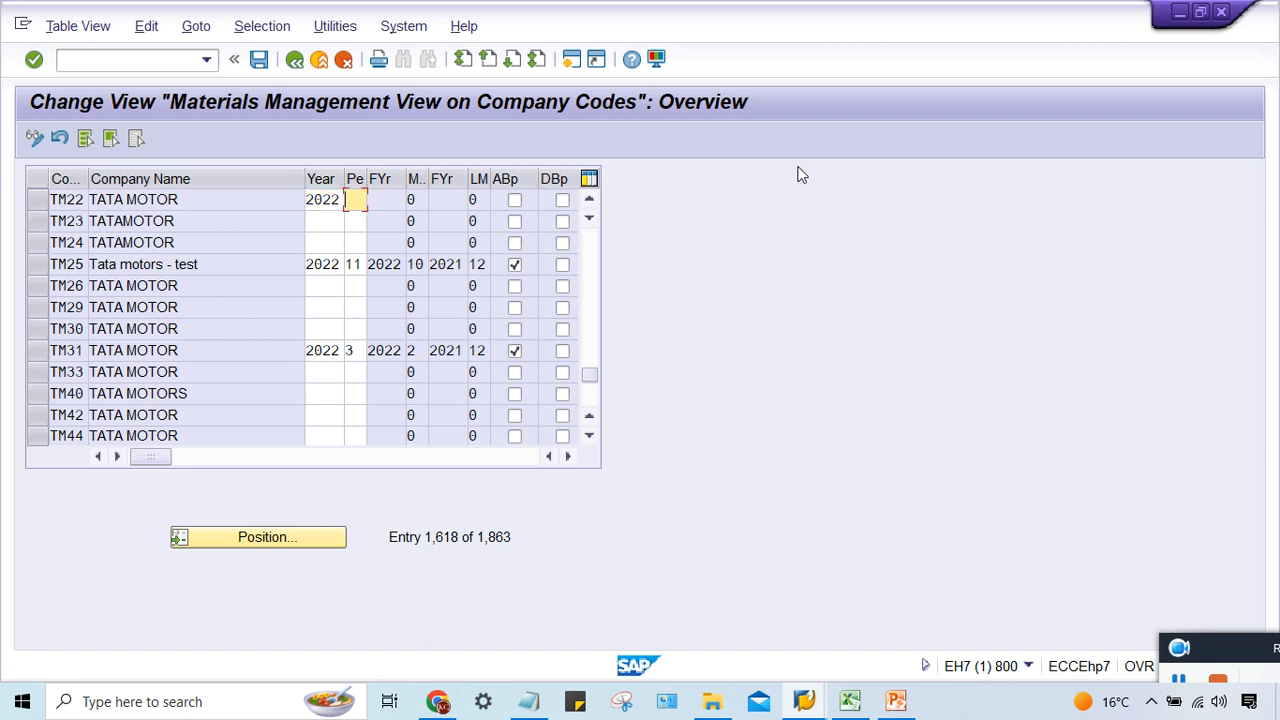
{"action": "type", "text": "10"}
{"action": "left_click", "coordinate": [516, 201]}
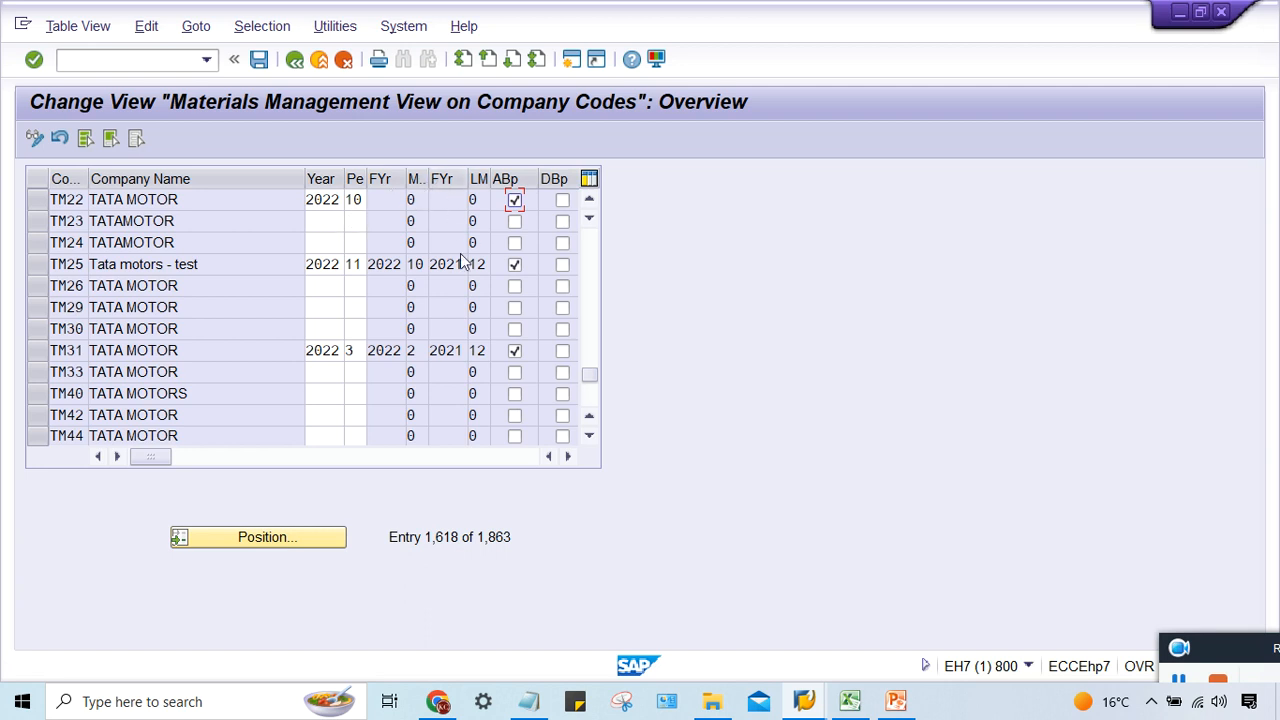
{"action": "key", "text": "Return"}
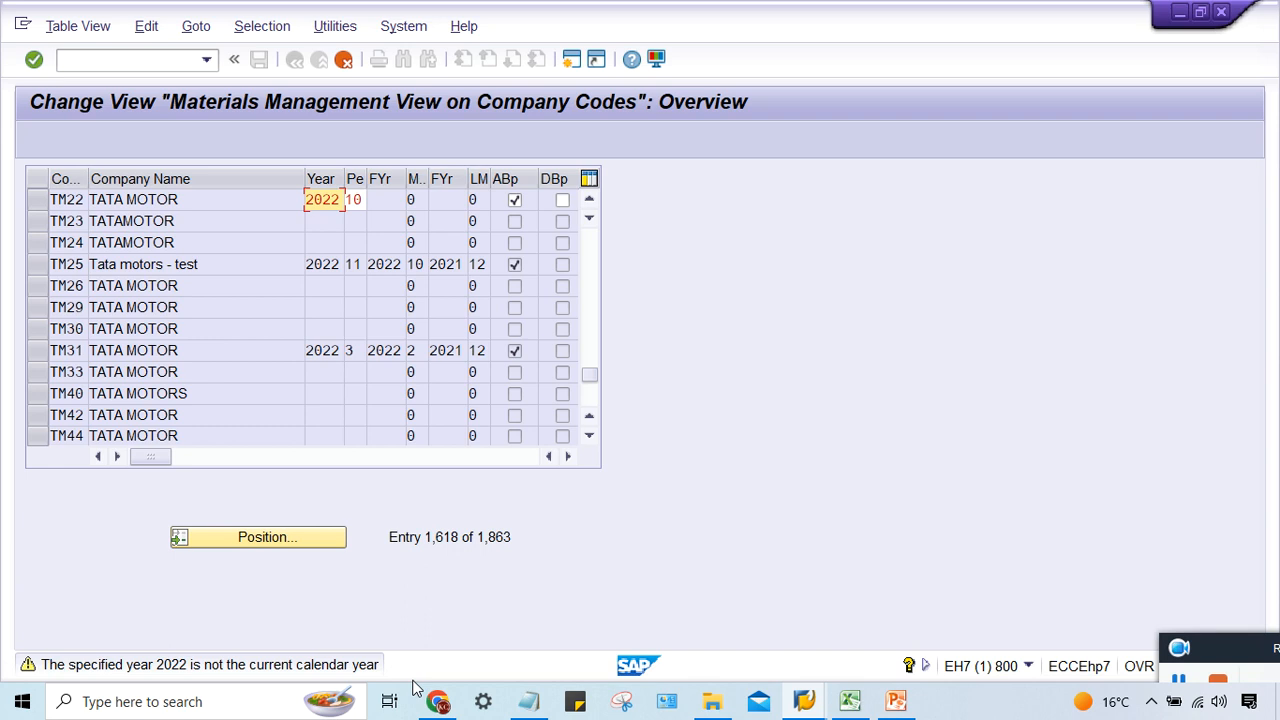
{"action": "key", "text": "Return"}
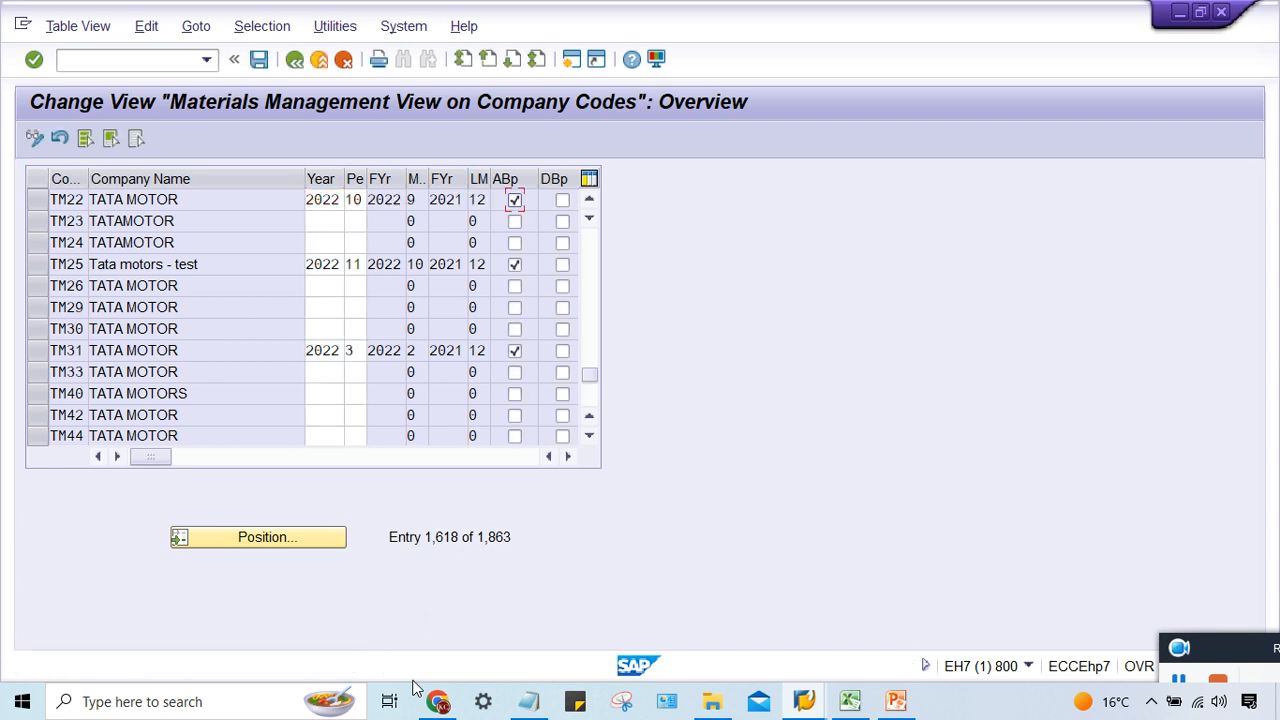
{"action": "key", "text": "ctrl+s"}
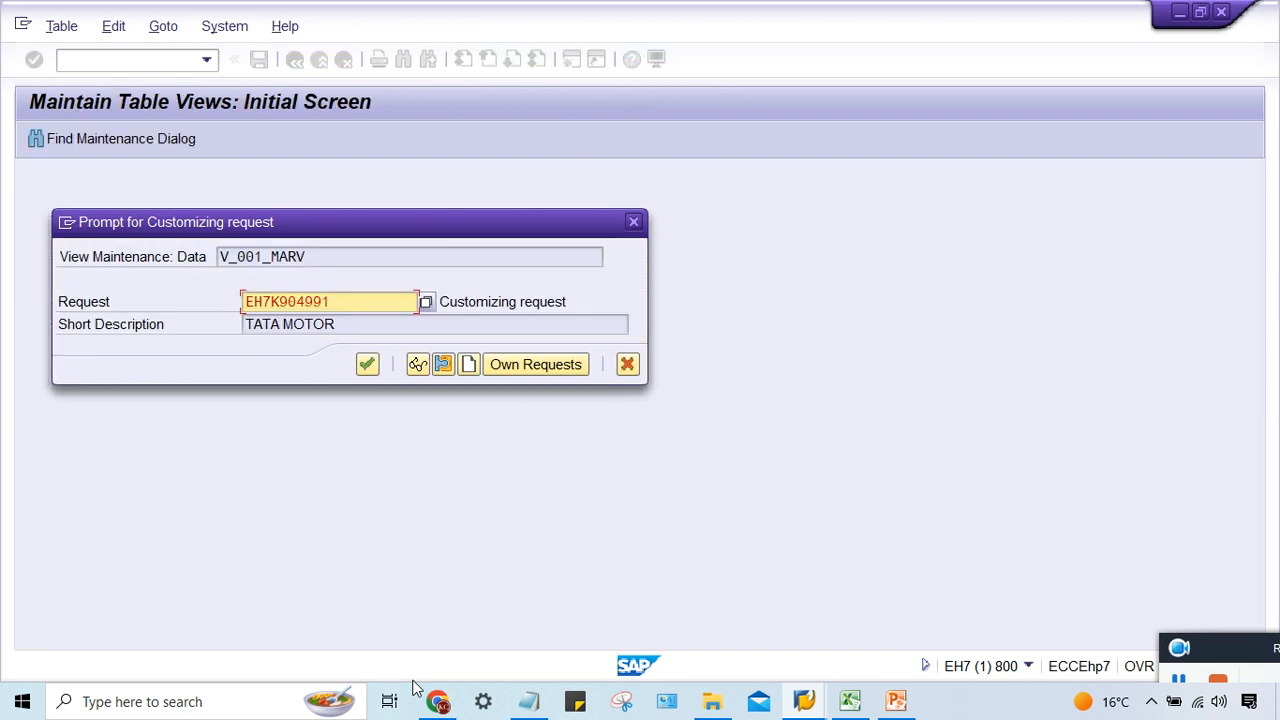
{"action": "key", "text": "Return"}
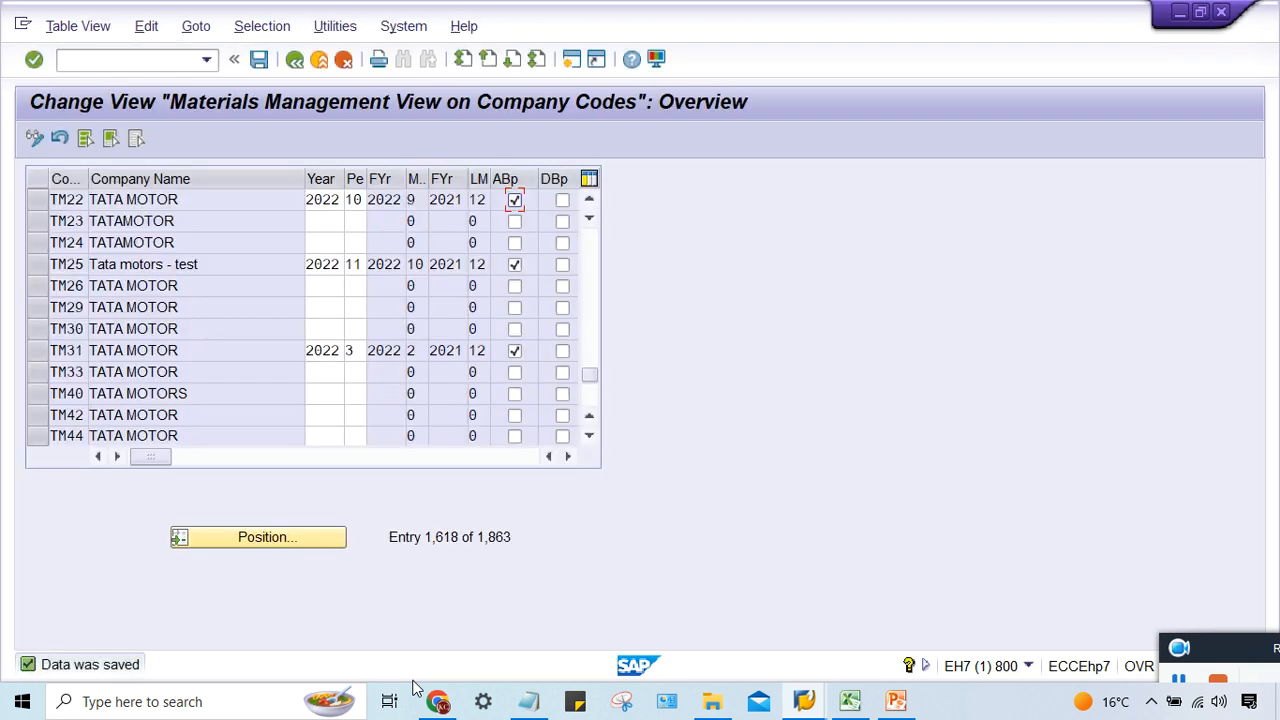
- Check the configuration steps after the MM posting period on the PowerPoint slide, and switch to the Excel workbook's Int. sheet
{"action": "mouse_move", "coordinate": [897, 706]}
{"action": "left_click", "coordinate": [900, 632]}
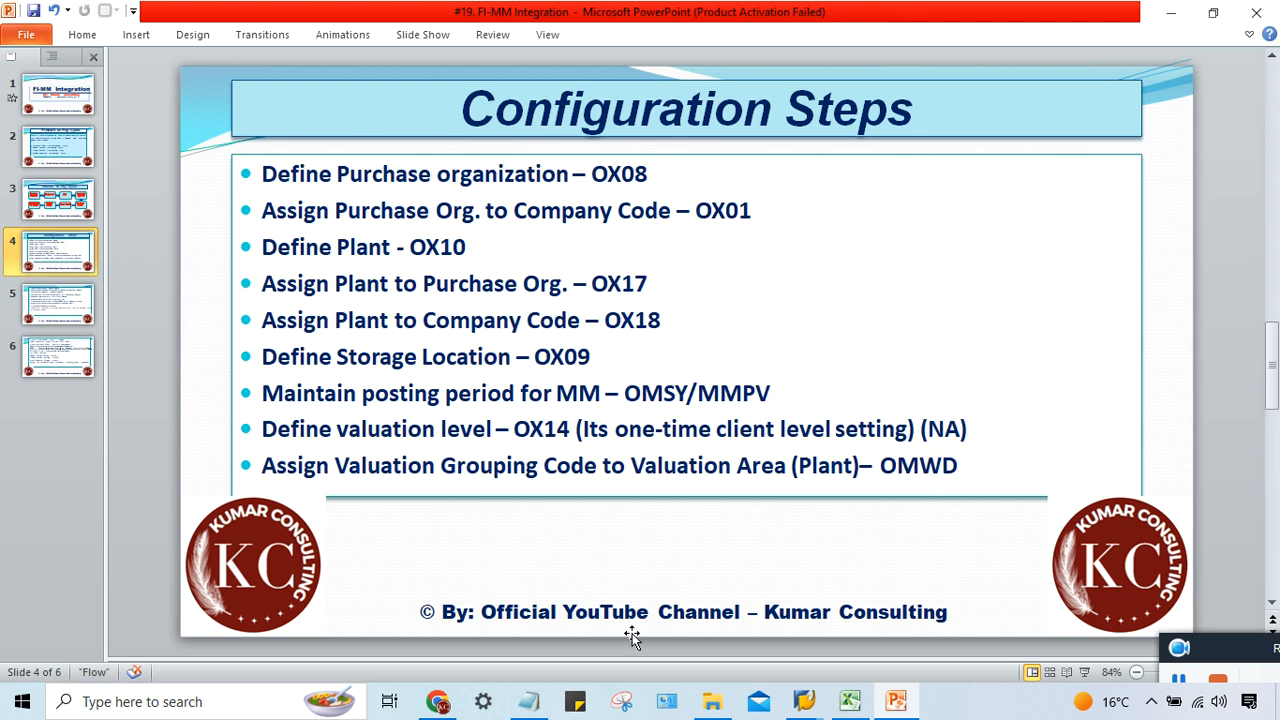
{"action": "left_click", "coordinate": [849, 701]}
{"action": "left_click", "coordinate": [797, 393]}
- Enter PLANT A in cell L2 and PLANT B in cell L3
{"action": "left_click", "coordinate": [866, 216]}
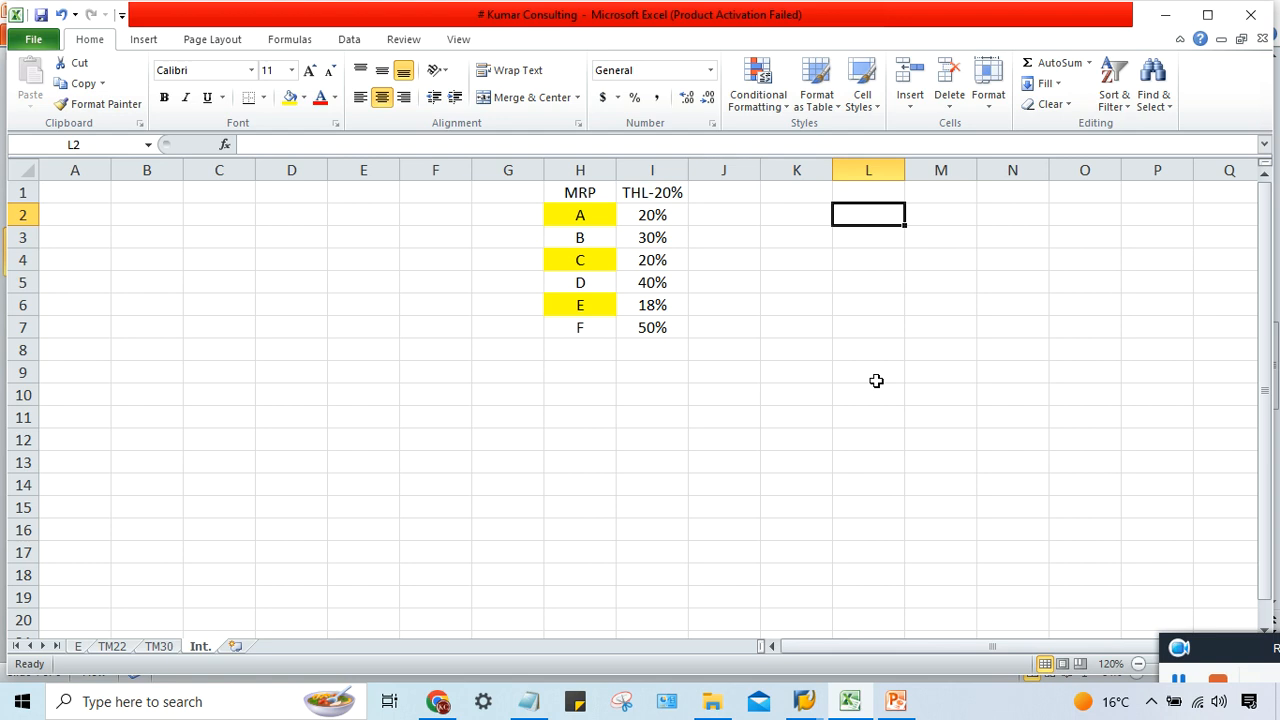
{"action": "type", "text": "P"}
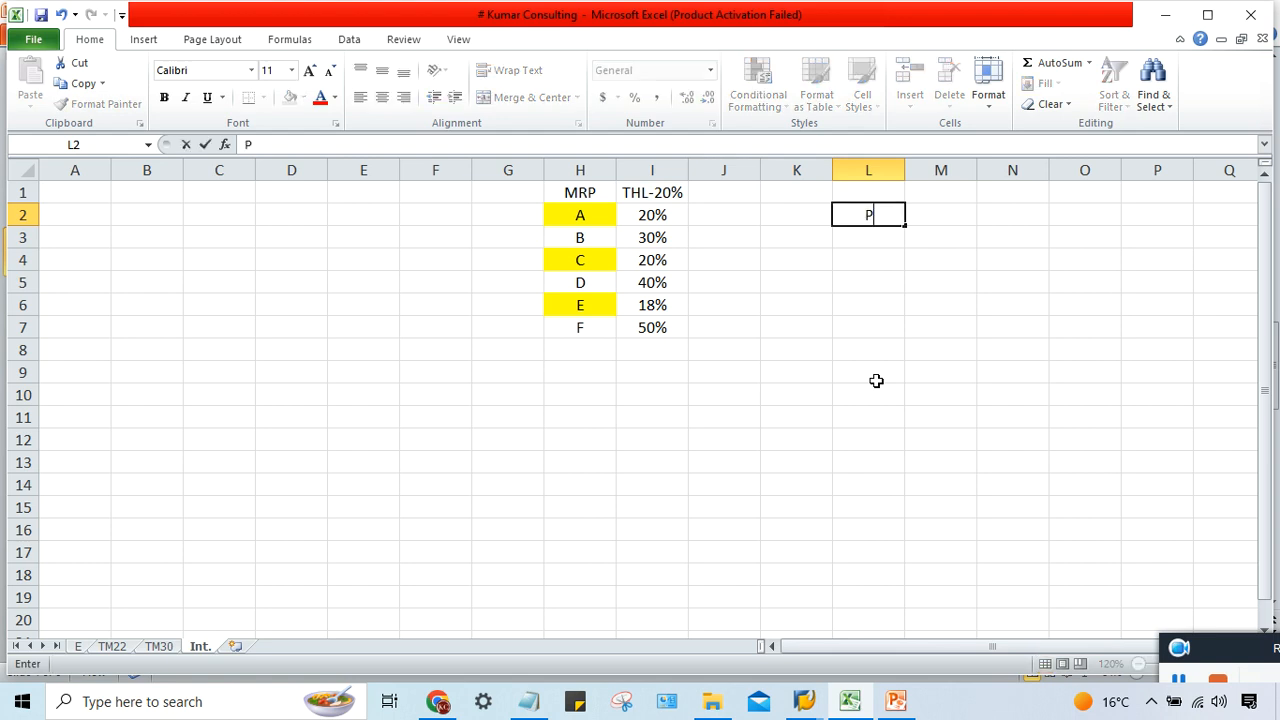
{"action": "type", "text": "LANT A"}
{"action": "key", "text": "Return"}
{"action": "type", "text": "P"}
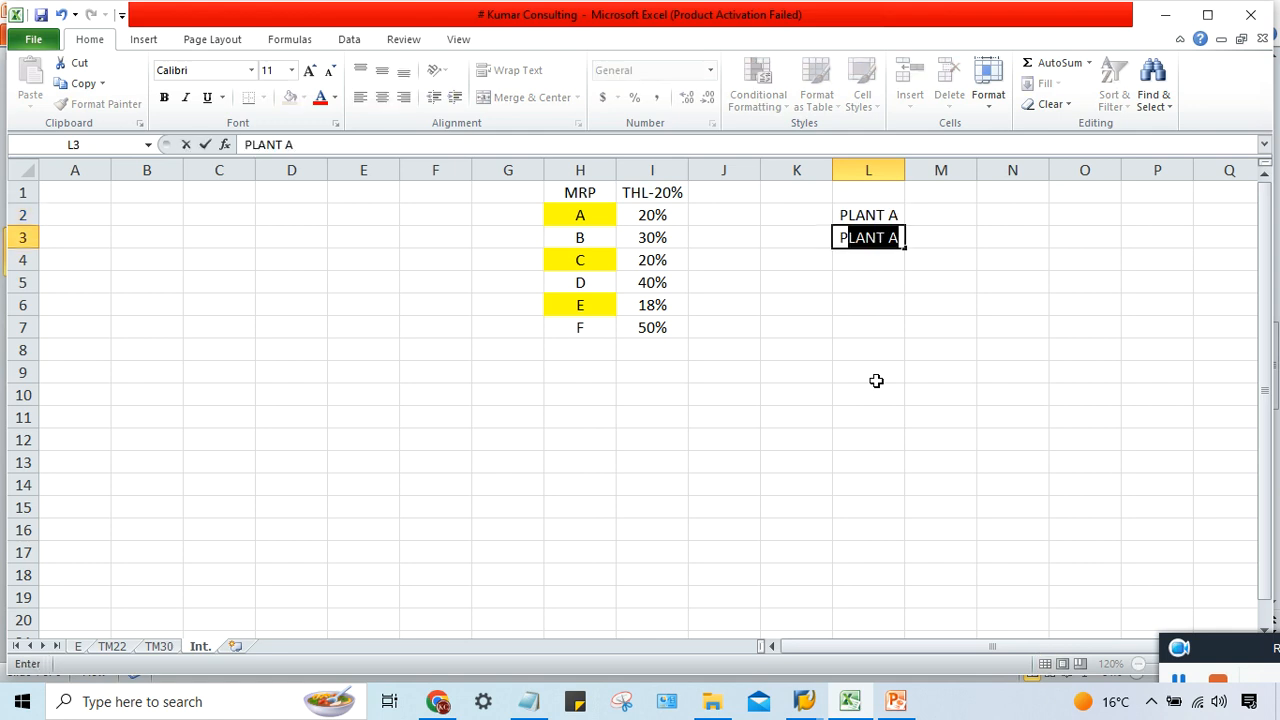
{"action": "type", "text": "L"}
{"action": "key", "text": "Return"}
{"action": "left_click", "coordinate": [892, 237]}
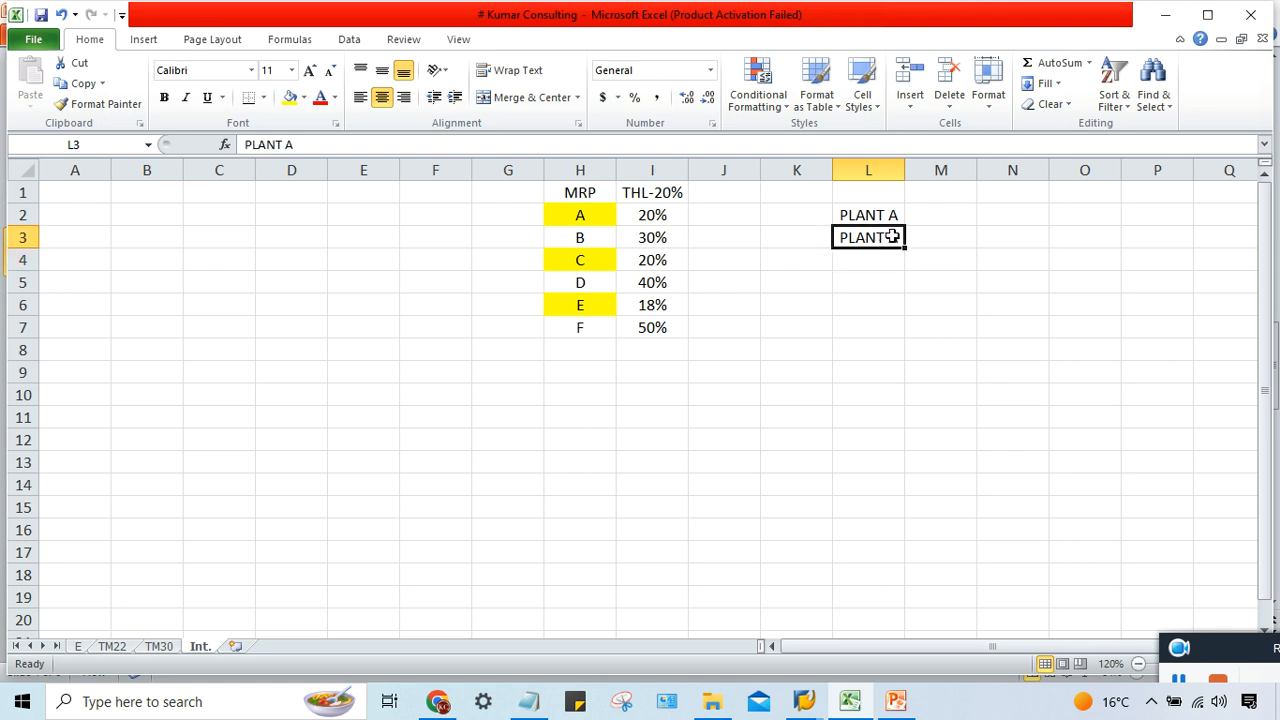
{"action": "left_click", "coordinate": [305, 144]}
{"action": "key", "text": "BackSpace"}
{"action": "type", "text": "B"}
{"action": "key", "text": "Return"}
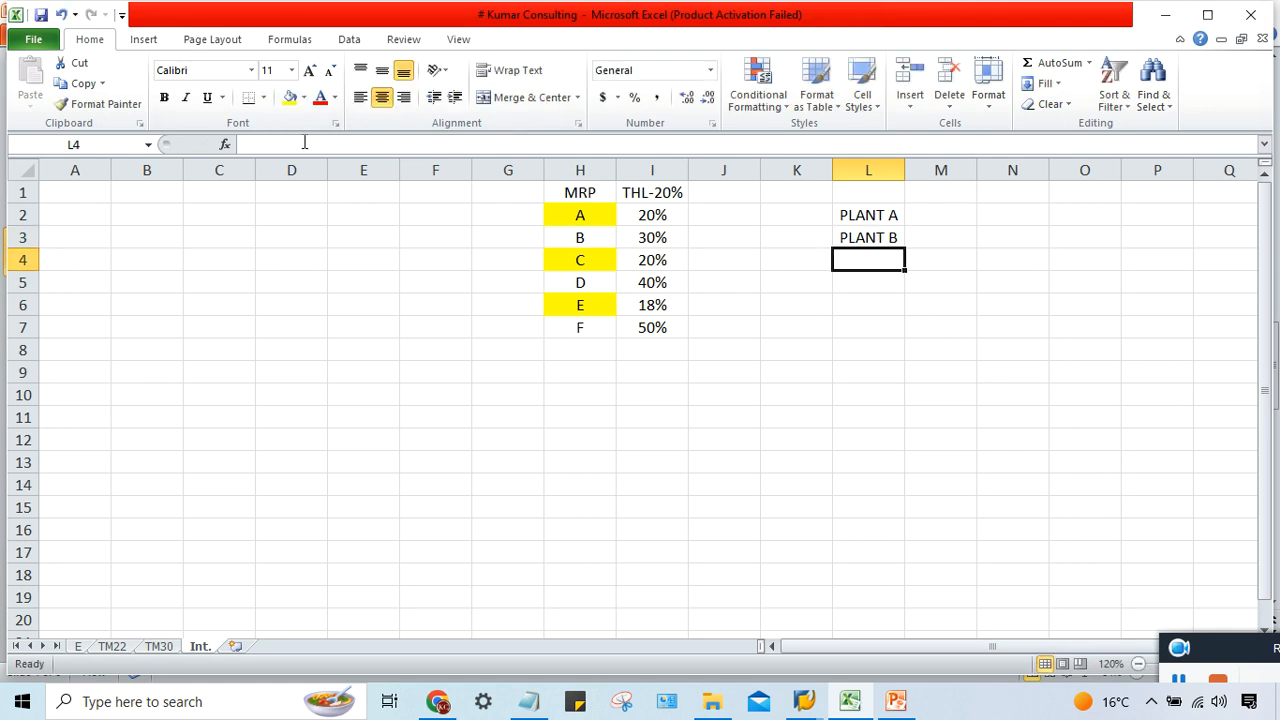
- Enter ABC beside PLANT A in cell M2 and fill it down to cell M3
{"action": "left_click", "coordinate": [930, 220]}
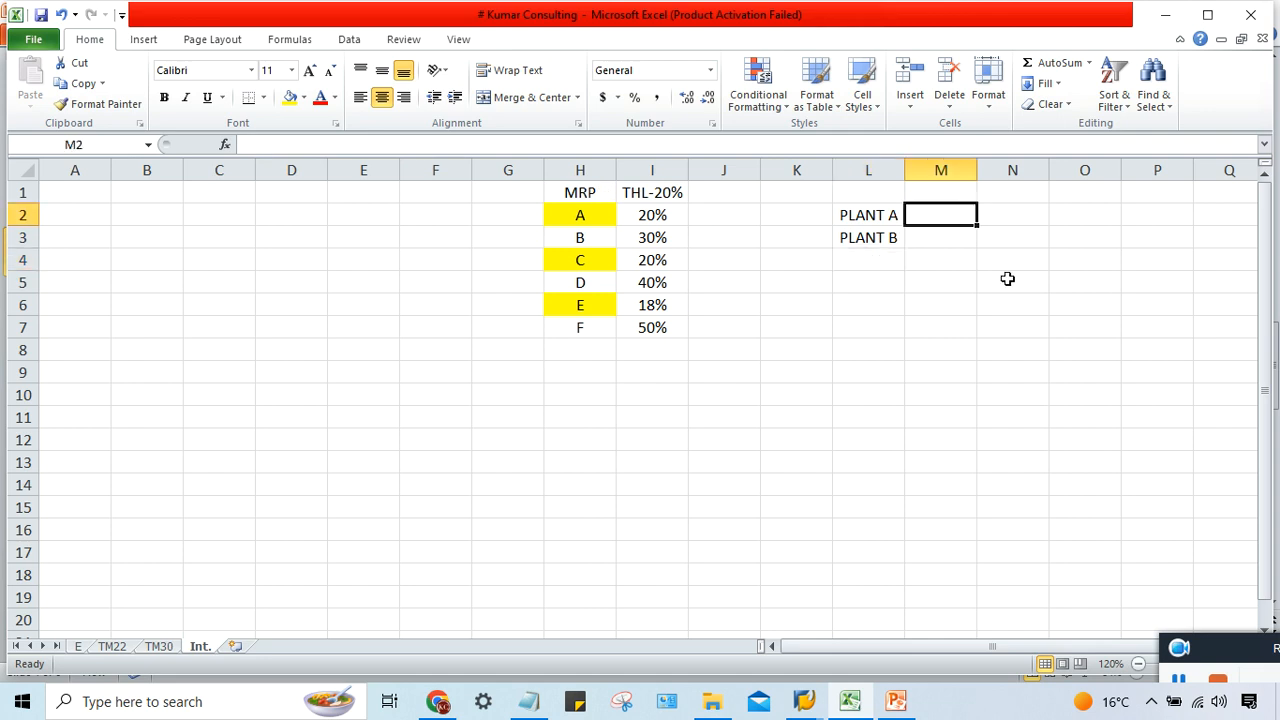
{"action": "type", "text": "ABC"}
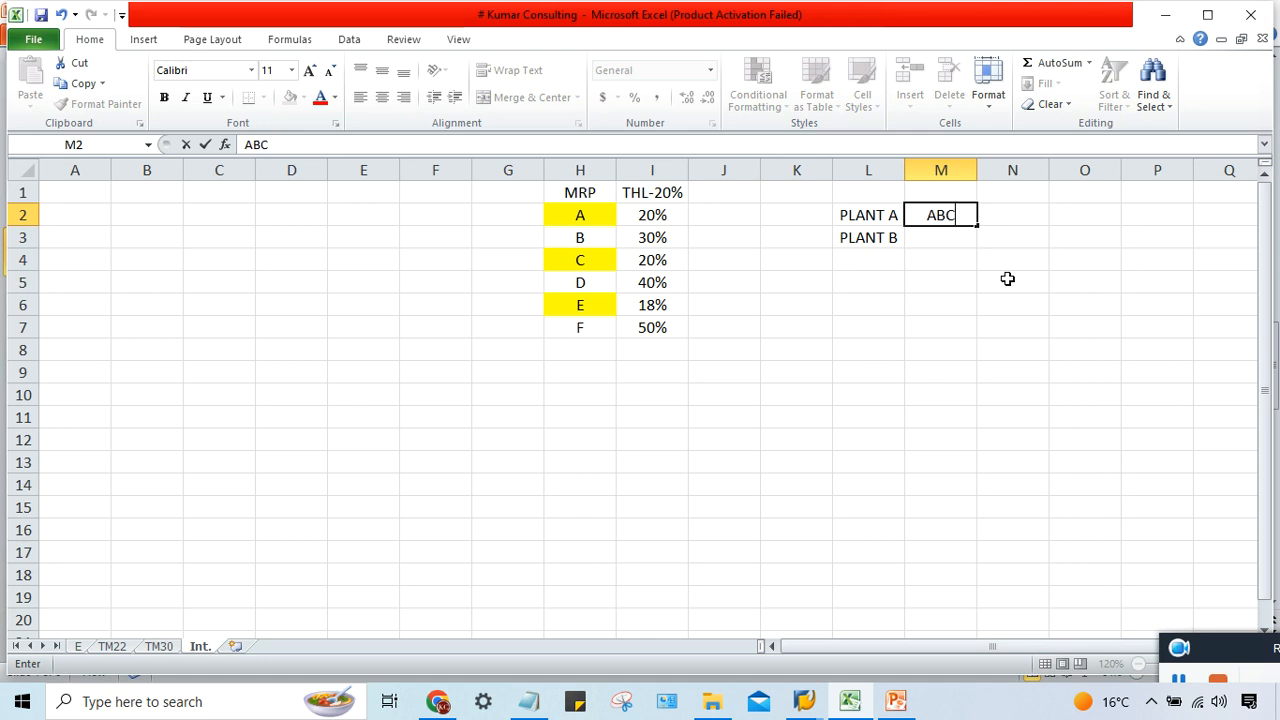
{"action": "key", "text": "Return"}
{"action": "key", "text": "ctrl+d"}
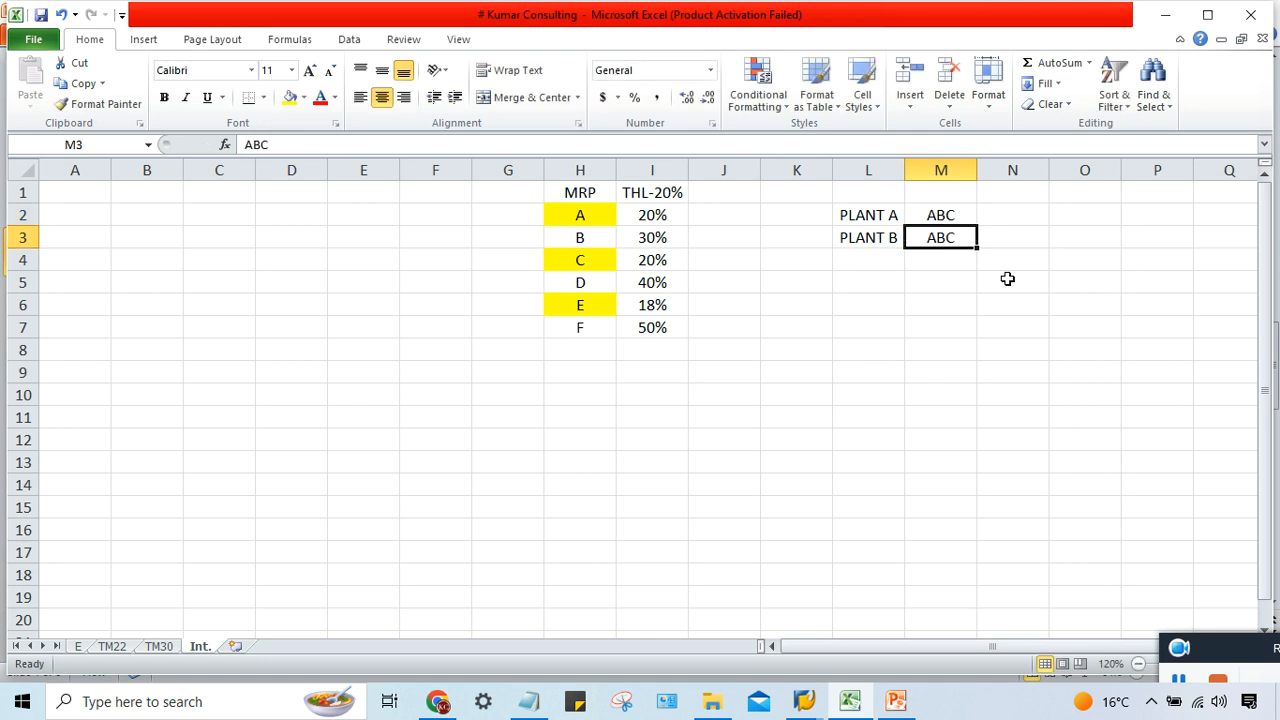
- Compare the PLANT A and PLANT B rows and their ABC entries in cells L2 to M3
{"action": "left_click", "coordinate": [945, 218]}
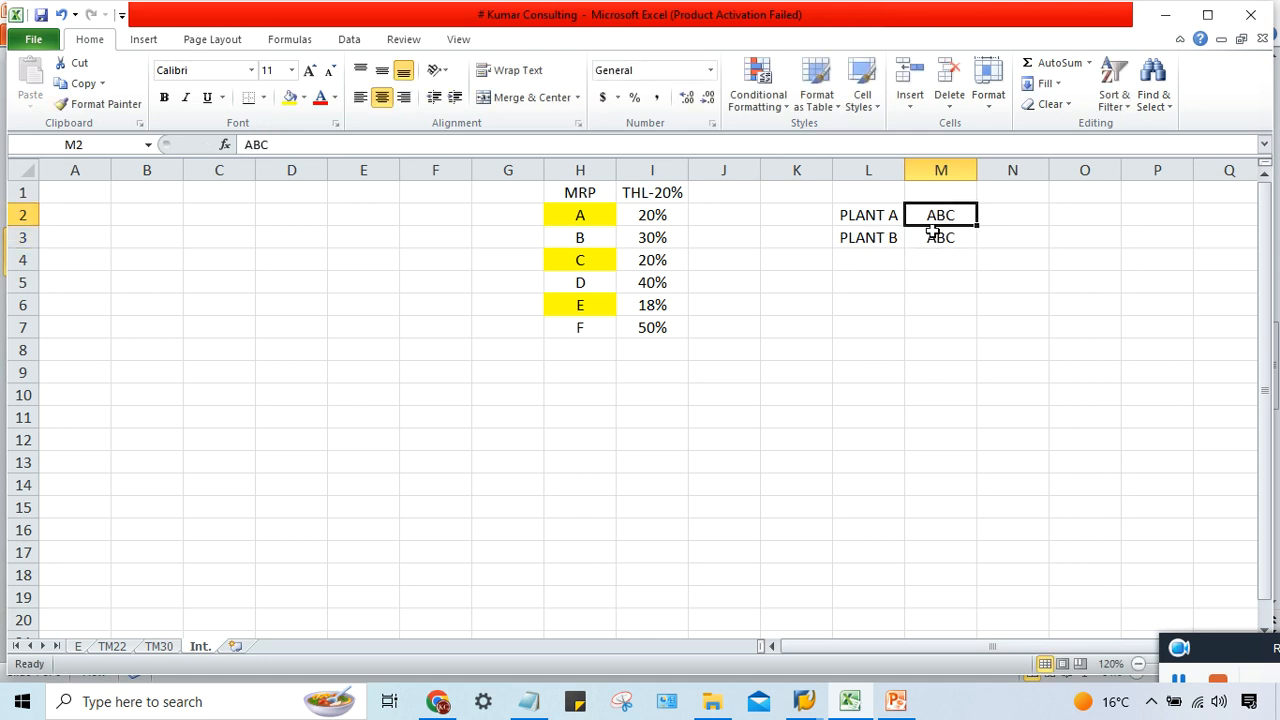
{"action": "left_click", "coordinate": [886, 216]}
{"action": "left_click", "coordinate": [884, 240]}
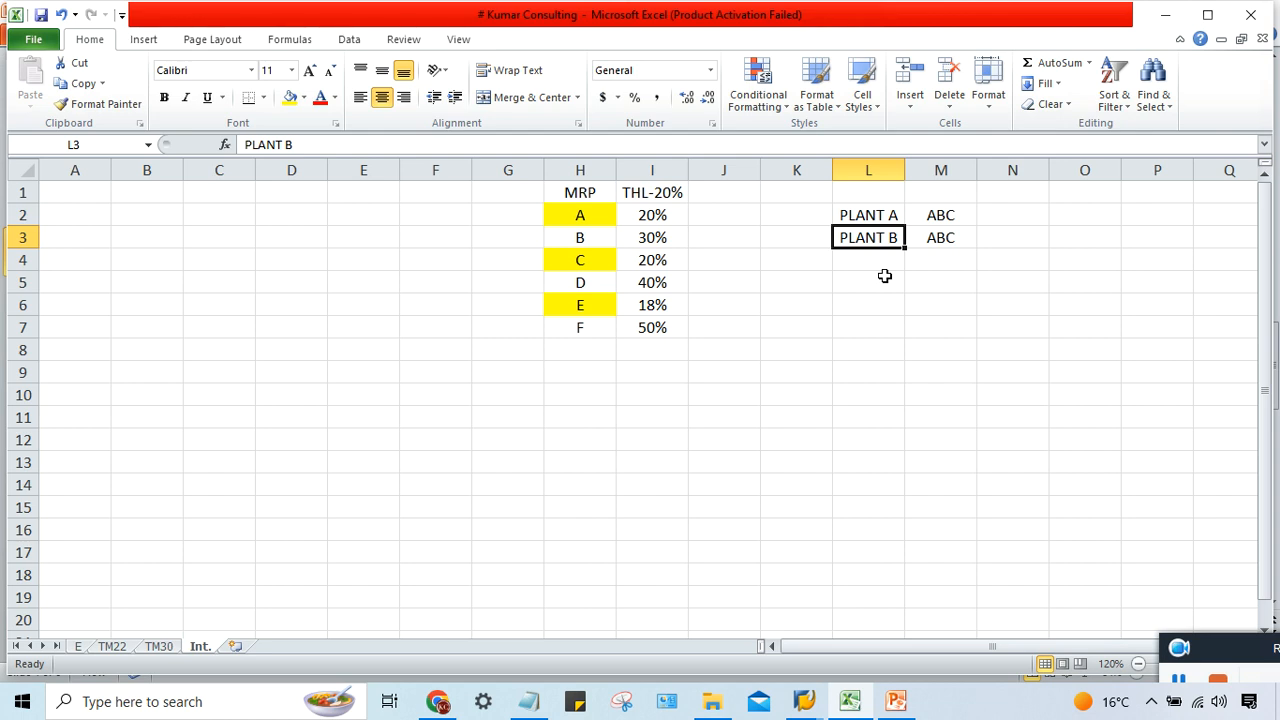
{"action": "left_click", "coordinate": [927, 219]}
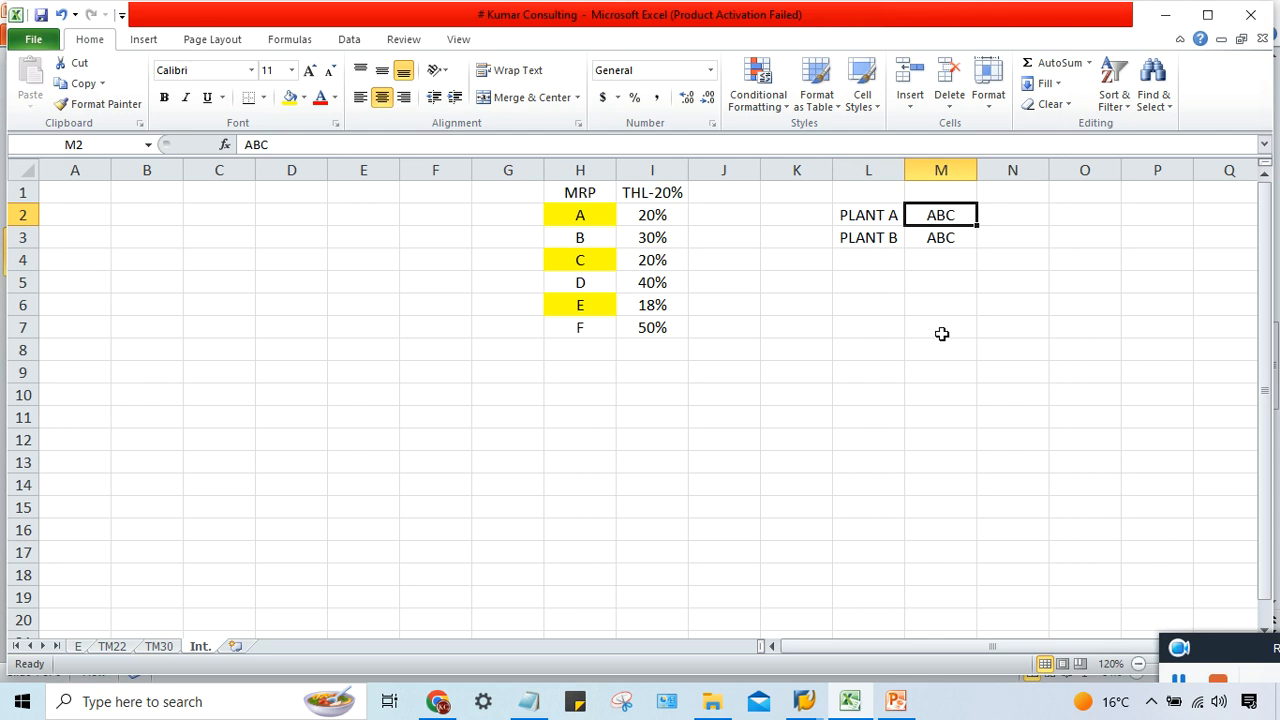
{"action": "left_click", "coordinate": [890, 217]}
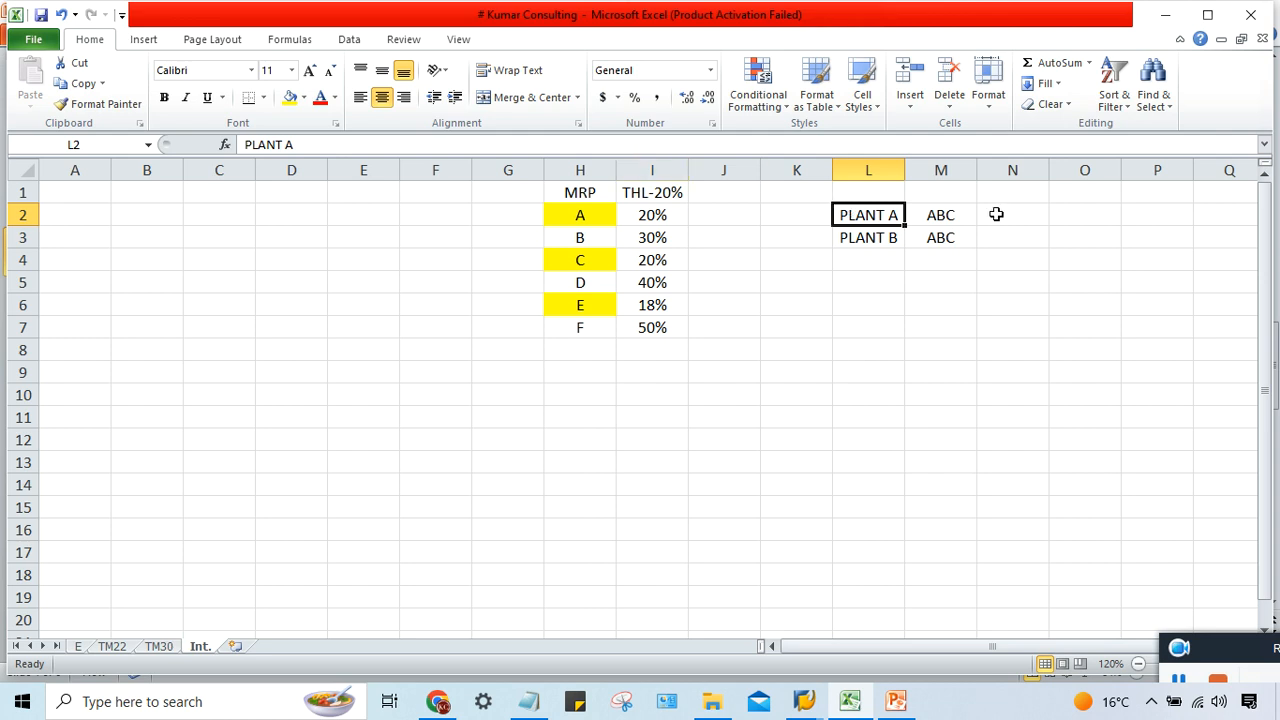
{"action": "left_click", "coordinate": [932, 232]}
{"action": "left_click", "coordinate": [937, 214]}
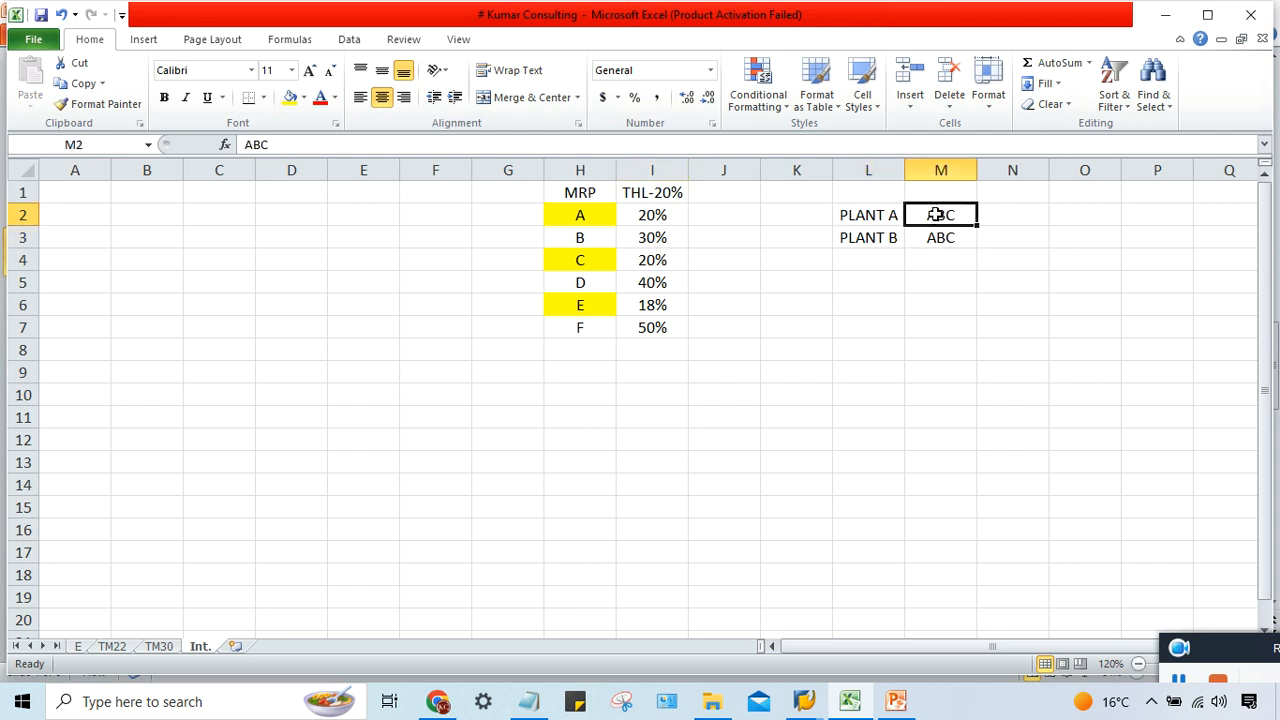
- Enter 10000 for PLANT A in cell N2 and 11000 for PLANT B in cell N3
{"action": "left_click", "coordinate": [936, 240]}
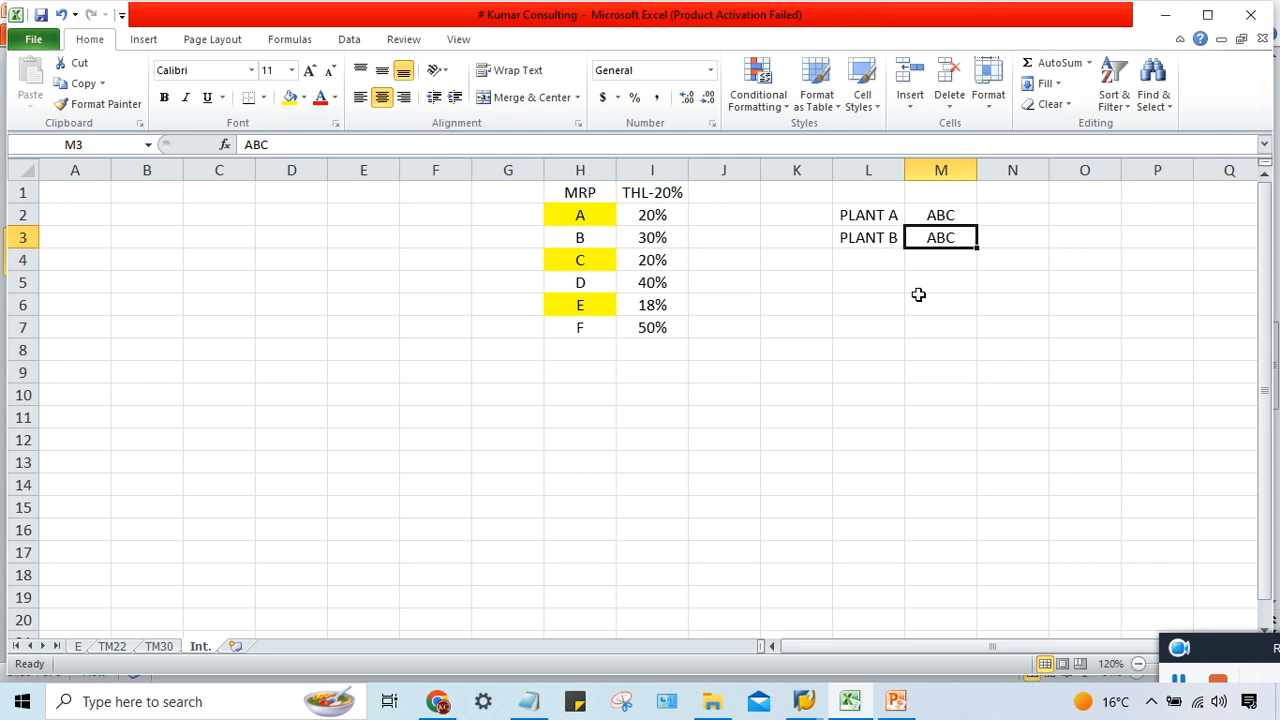
{"action": "left_click", "coordinate": [1028, 220]}
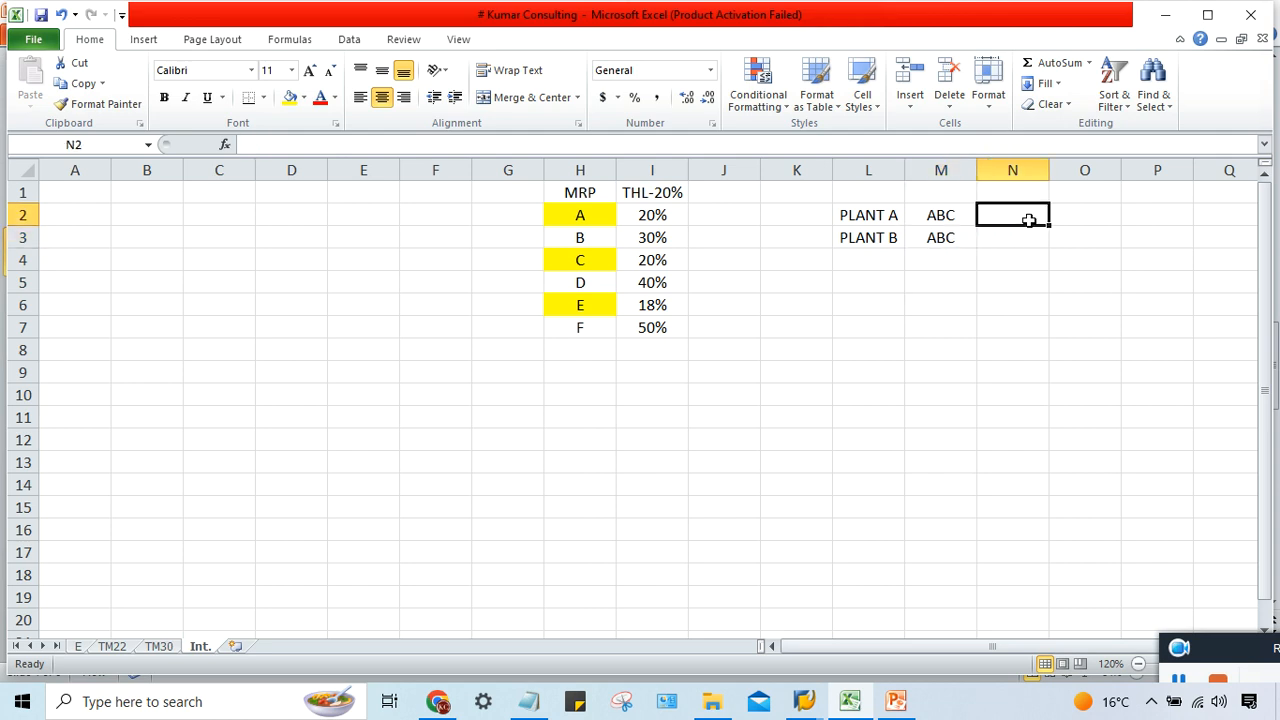
{"action": "type", "text": "10000"}
{"action": "key", "text": "Return"}
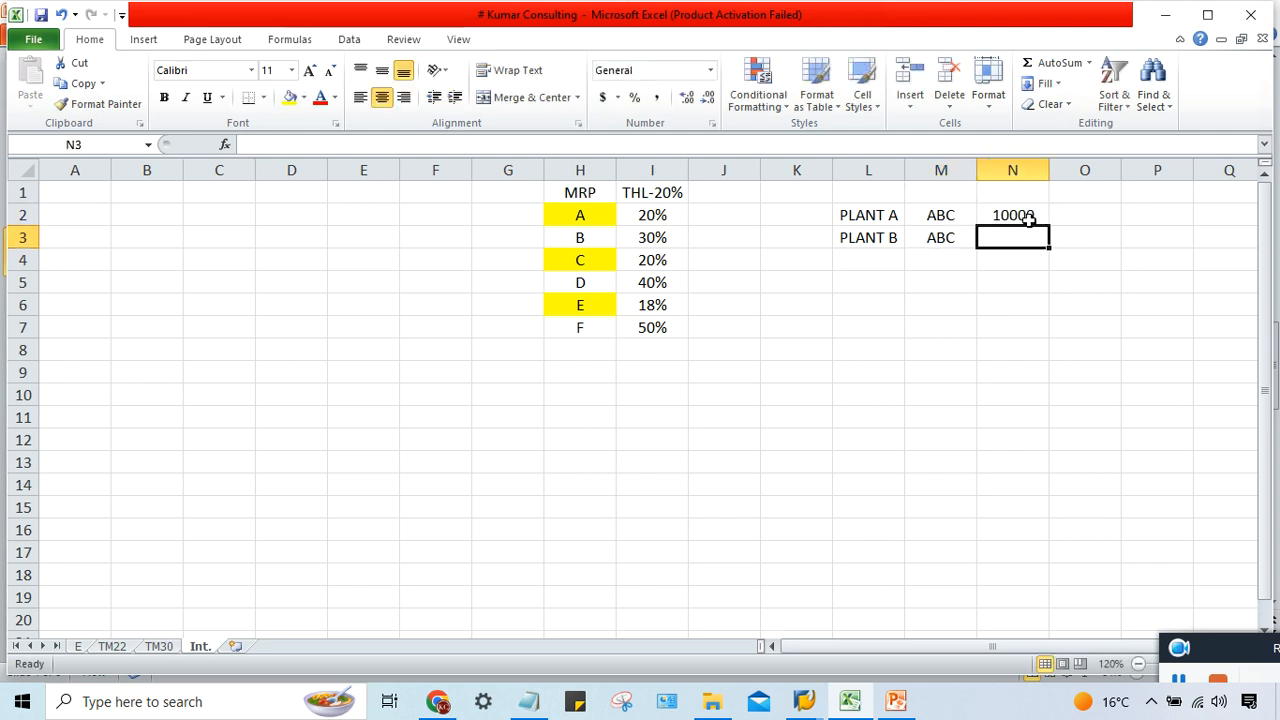
{"action": "type", "text": "11000"}
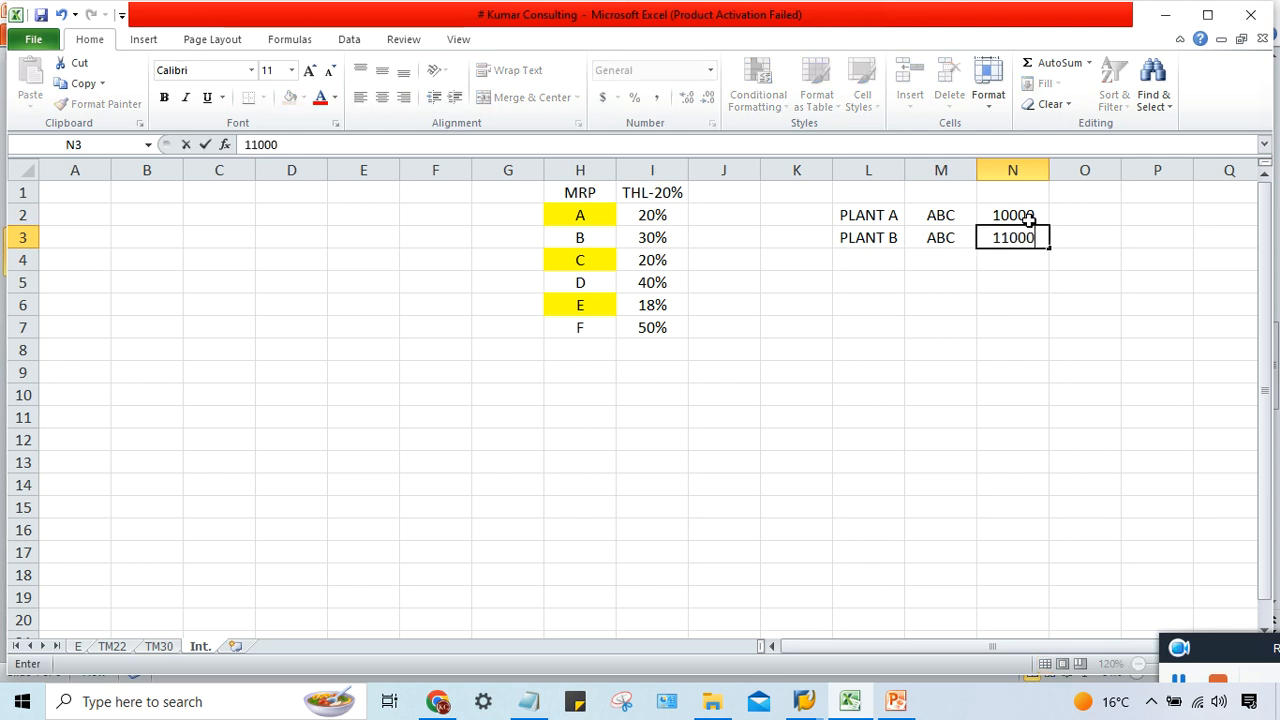
{"action": "key", "text": "Return"}
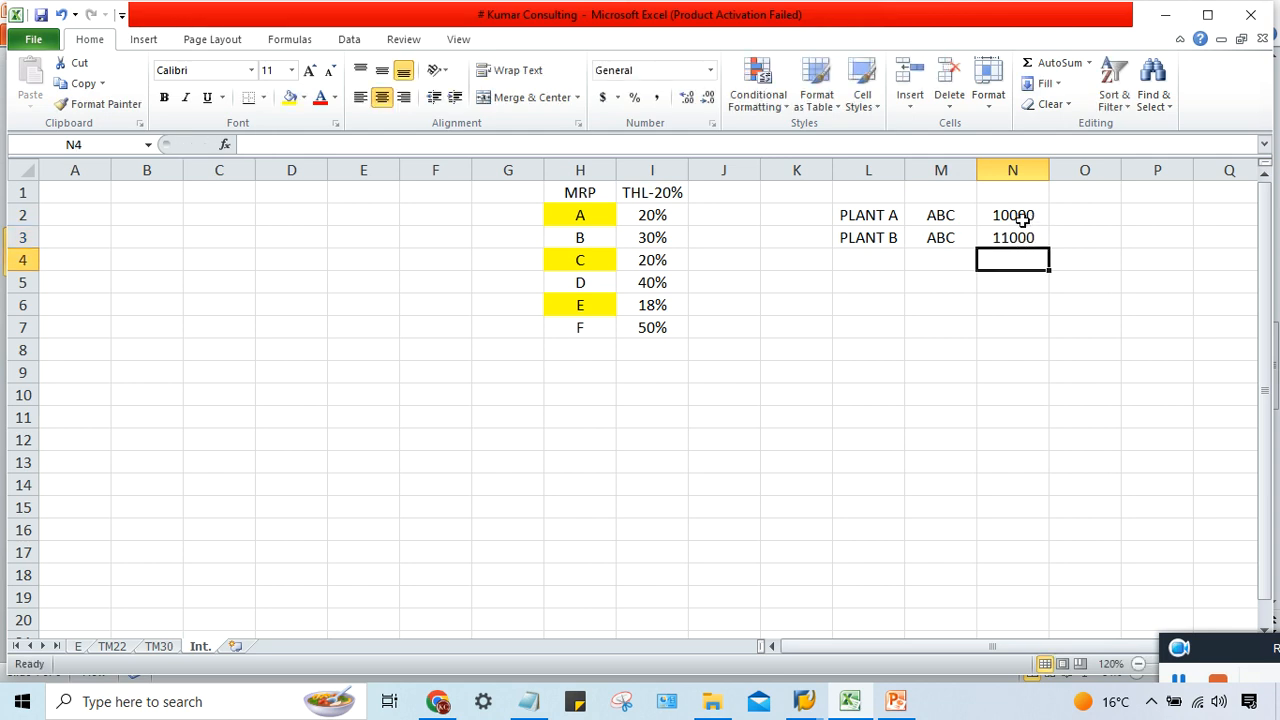
- Compare the values in cells N2 and N3 with their plants in cells L2 and L3
{"action": "left_click", "coordinate": [1066, 213]}
{"action": "left_click", "coordinate": [1067, 240]}
{"action": "left_click", "coordinate": [1033, 217]}
{"action": "left_click", "coordinate": [1022, 236]}
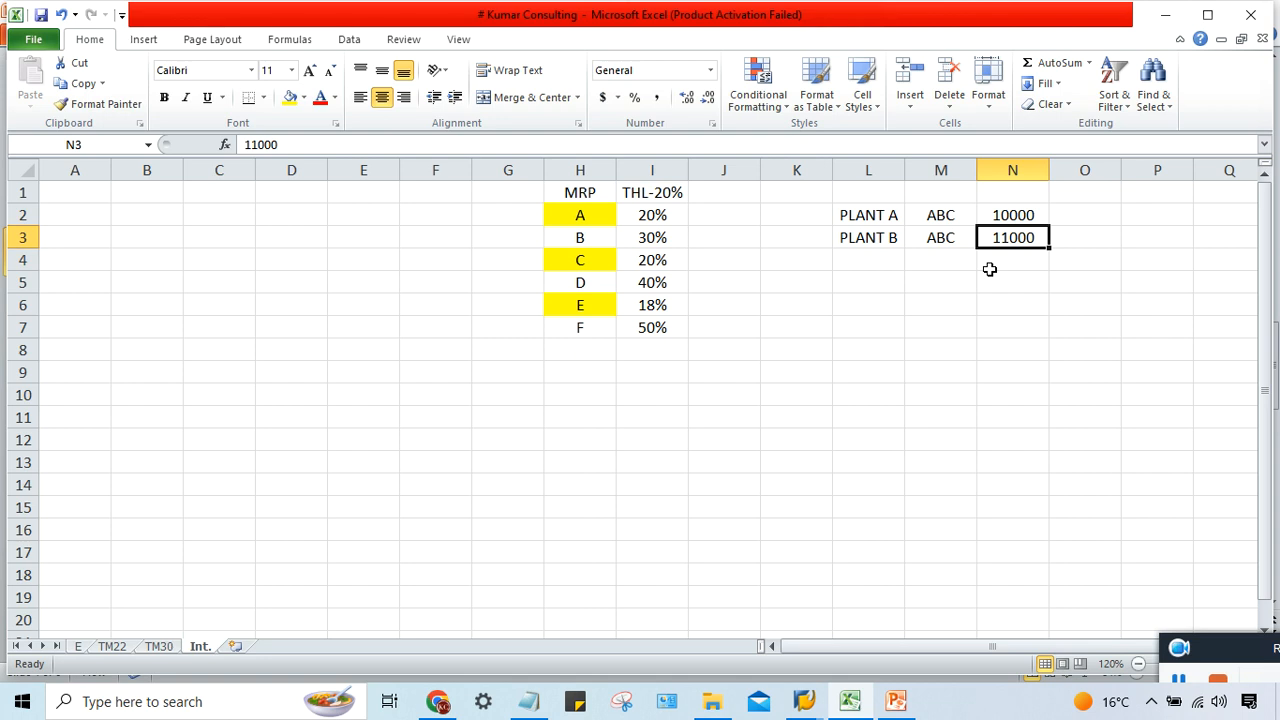
{"action": "left_click", "coordinate": [1004, 213]}
{"action": "left_click", "coordinate": [1019, 238]}
{"action": "left_click", "coordinate": [1015, 217]}
{"action": "left_click", "coordinate": [856, 217]}
{"action": "left_click", "coordinate": [1015, 208]}
{"action": "left_click", "coordinate": [845, 216]}
{"action": "left_click", "coordinate": [1014, 213]}
{"action": "left_click", "coordinate": [862, 216]}
{"action": "left_click", "coordinate": [1019, 210]}
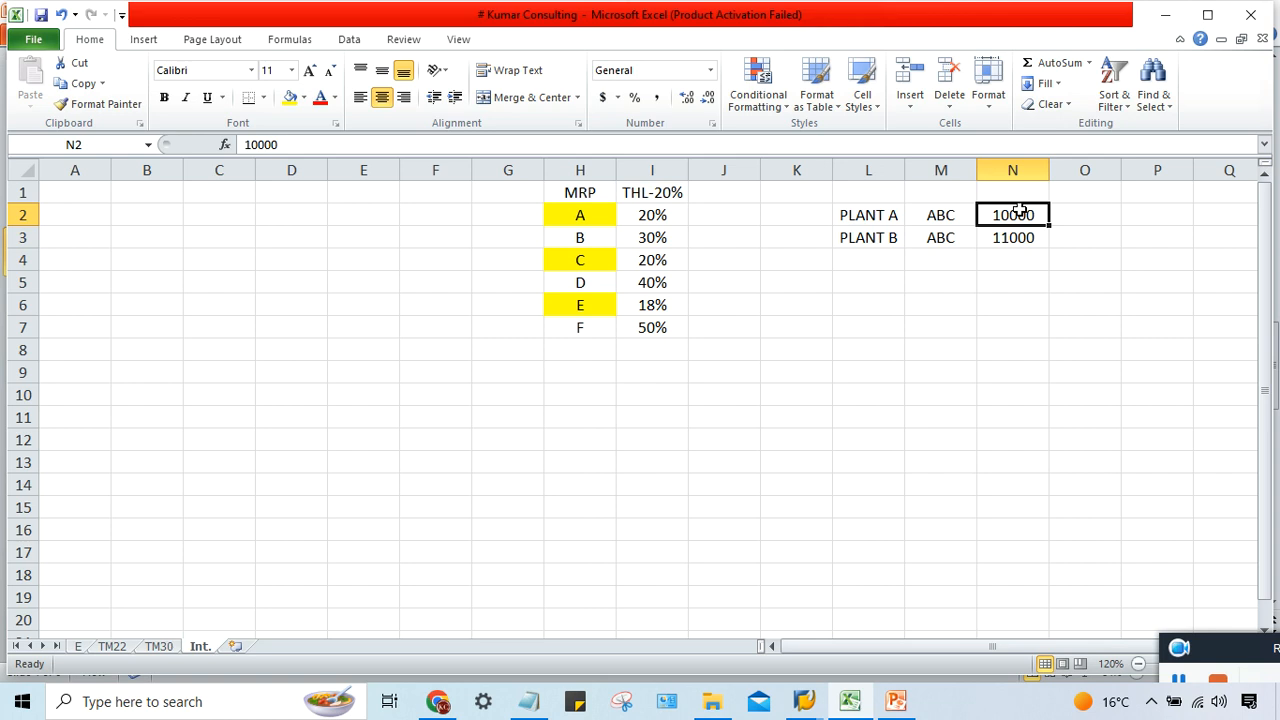
{"action": "left_click", "coordinate": [852, 240]}
{"action": "left_click", "coordinate": [1032, 243]}
- Review how the ABC entries in column M relate to PLANT A and PLANT B and the value in cell N2
{"action": "left_click", "coordinate": [944, 219]}
{"action": "left_click", "coordinate": [998, 216]}
{"action": "left_click", "coordinate": [886, 216]}
{"action": "left_click", "coordinate": [924, 215]}
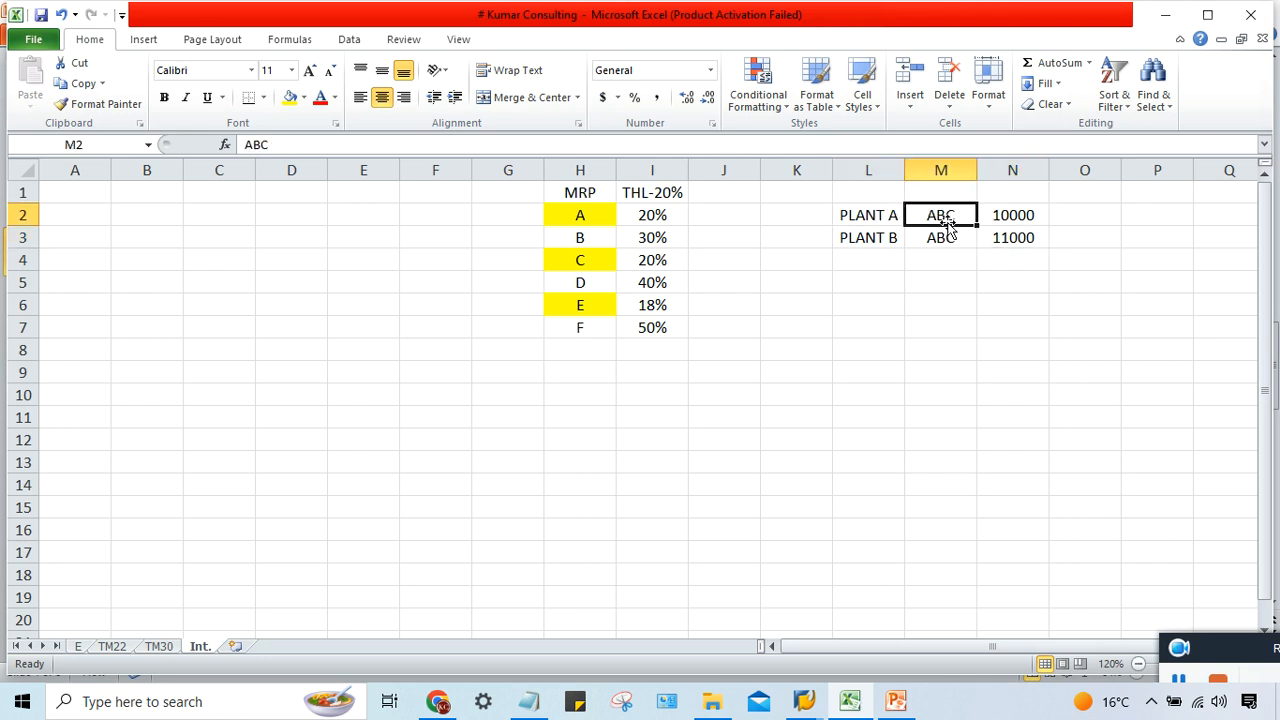
{"action": "left_click", "coordinate": [855, 214]}
{"action": "left_click", "coordinate": [943, 212]}
{"action": "left_click", "coordinate": [937, 238]}
{"action": "left_click", "coordinate": [885, 238]}
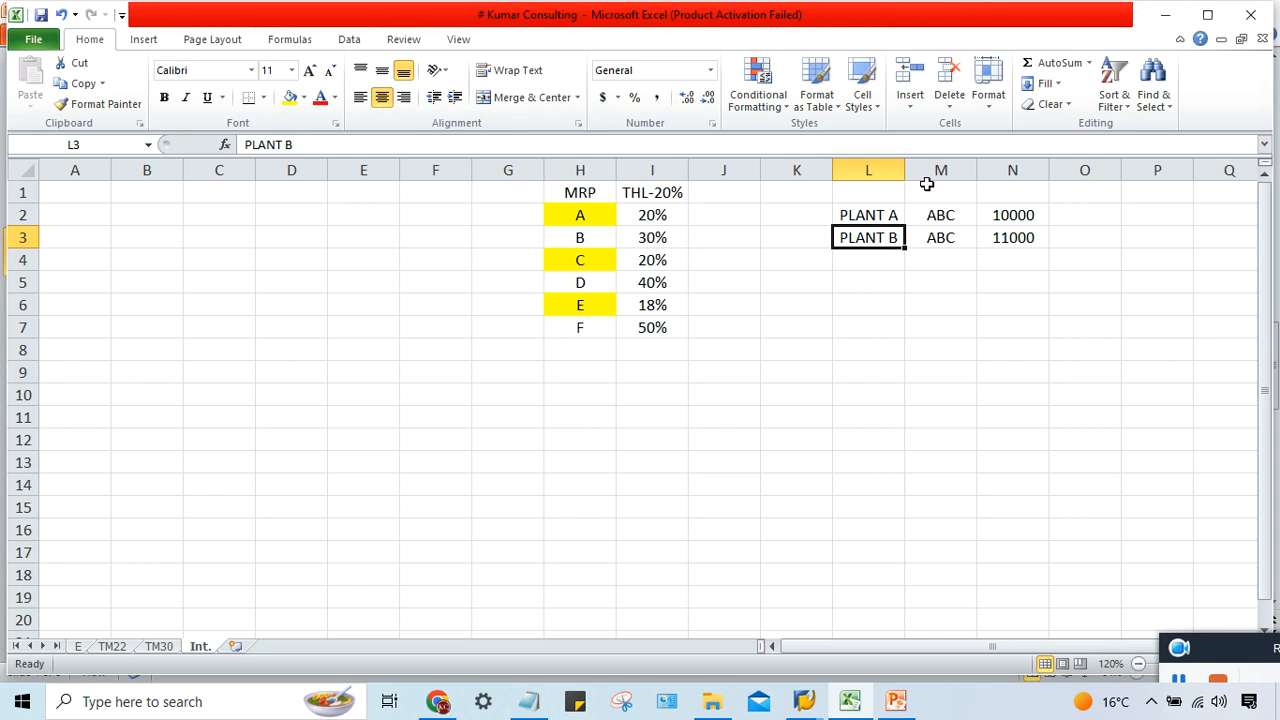
- Check the valuation level entry on the PowerPoint slide, switch to SAP and open transaction OX14
{"action": "mouse_move", "coordinate": [896, 701]}
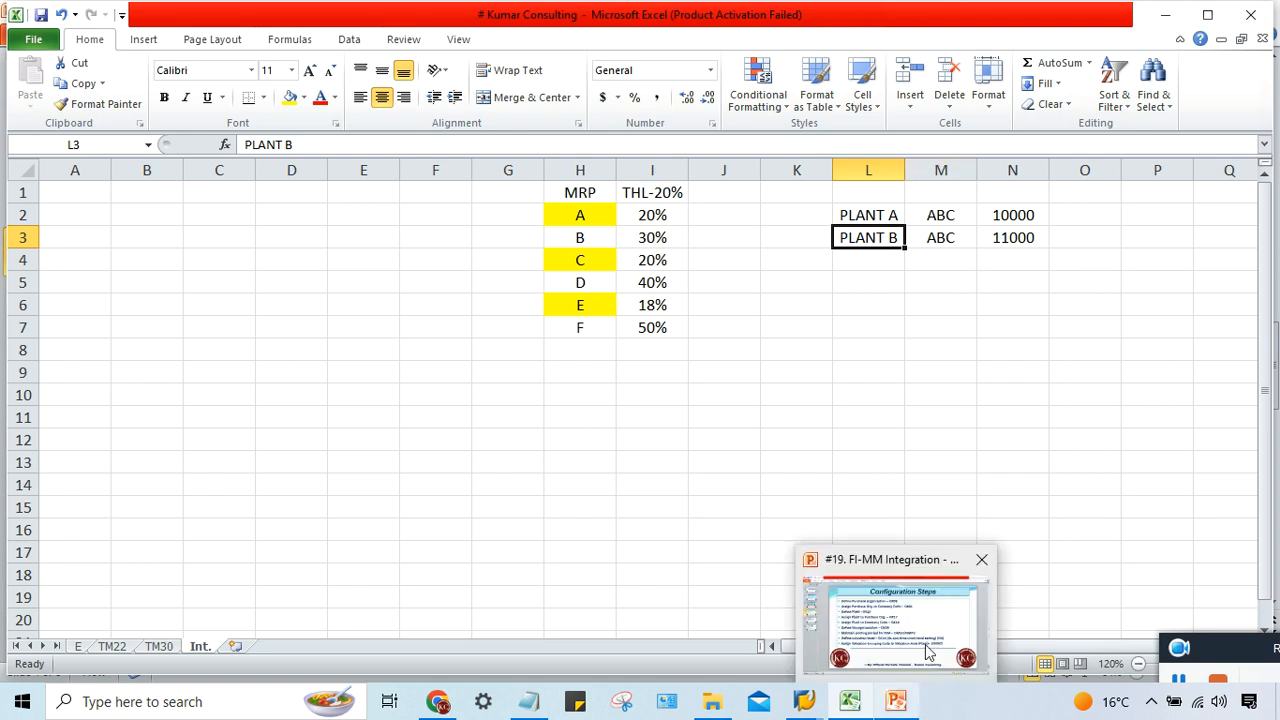
{"action": "left_click", "coordinate": [820, 615]}
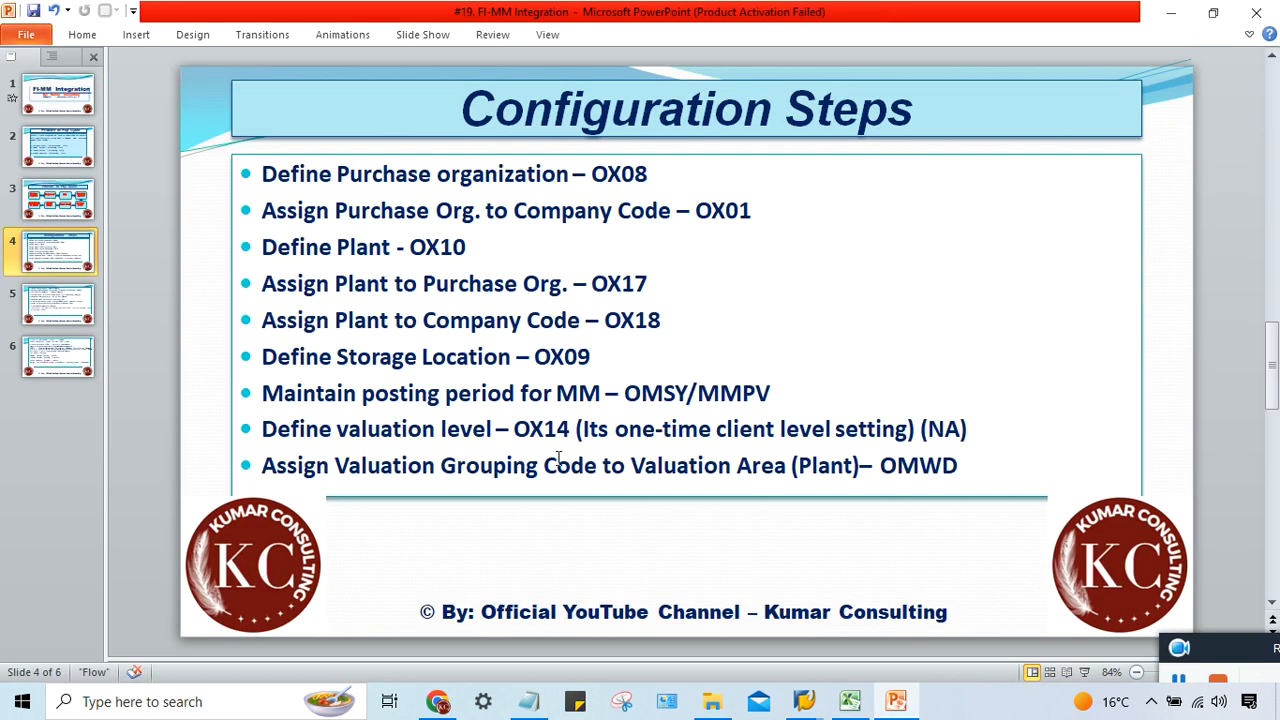
{"action": "mouse_move", "coordinate": [804, 701]}
{"action": "left_click", "coordinate": [907, 600]}
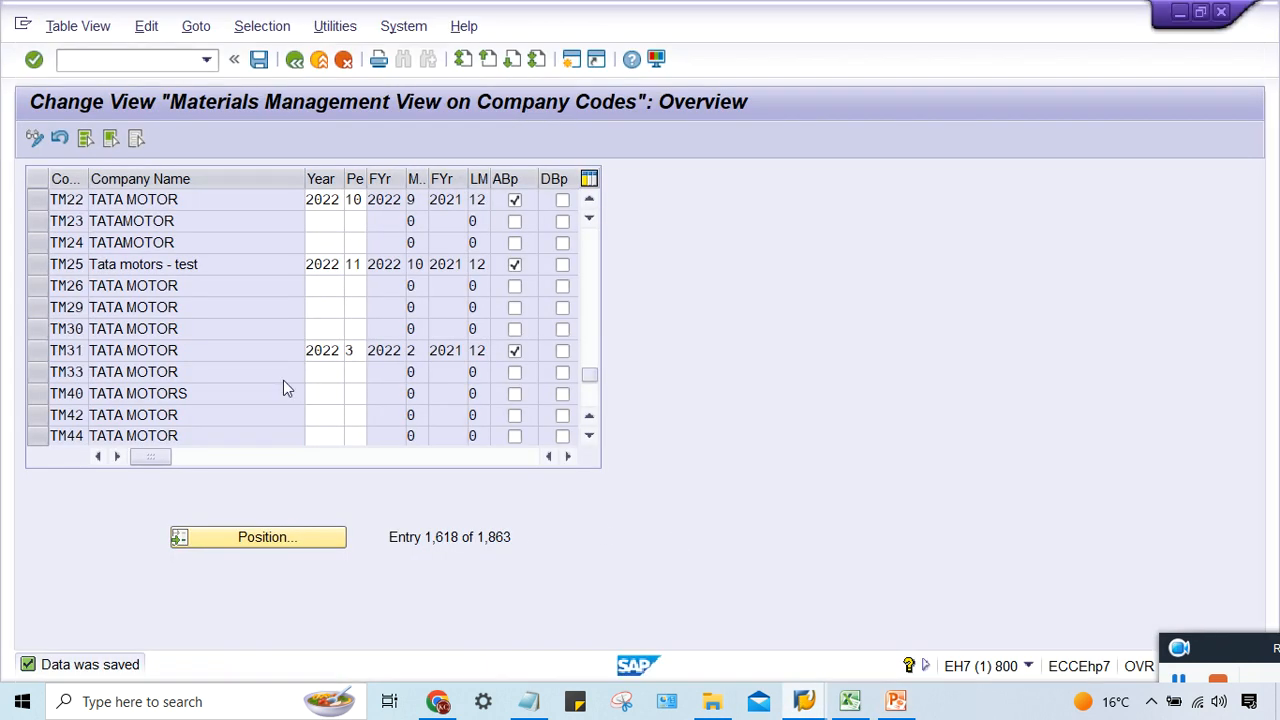
{"action": "left_click", "coordinate": [123, 56]}
{"action": "type", "text": "/NOX1"}
{"action": "key", "text": "Return"}
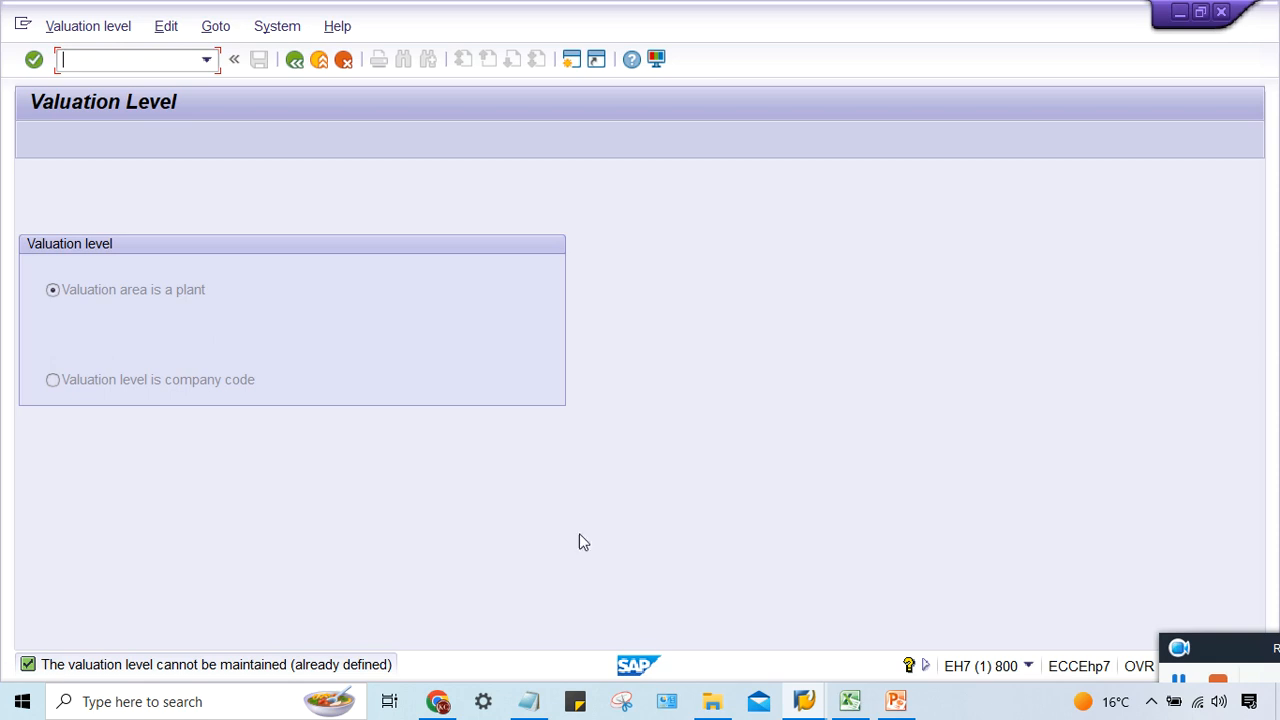
- Switch back to the Excel workbook and clear the plant example from columns L to N
{"action": "left_click", "coordinate": [850, 701]}
{"action": "left_click", "coordinate": [909, 371]}
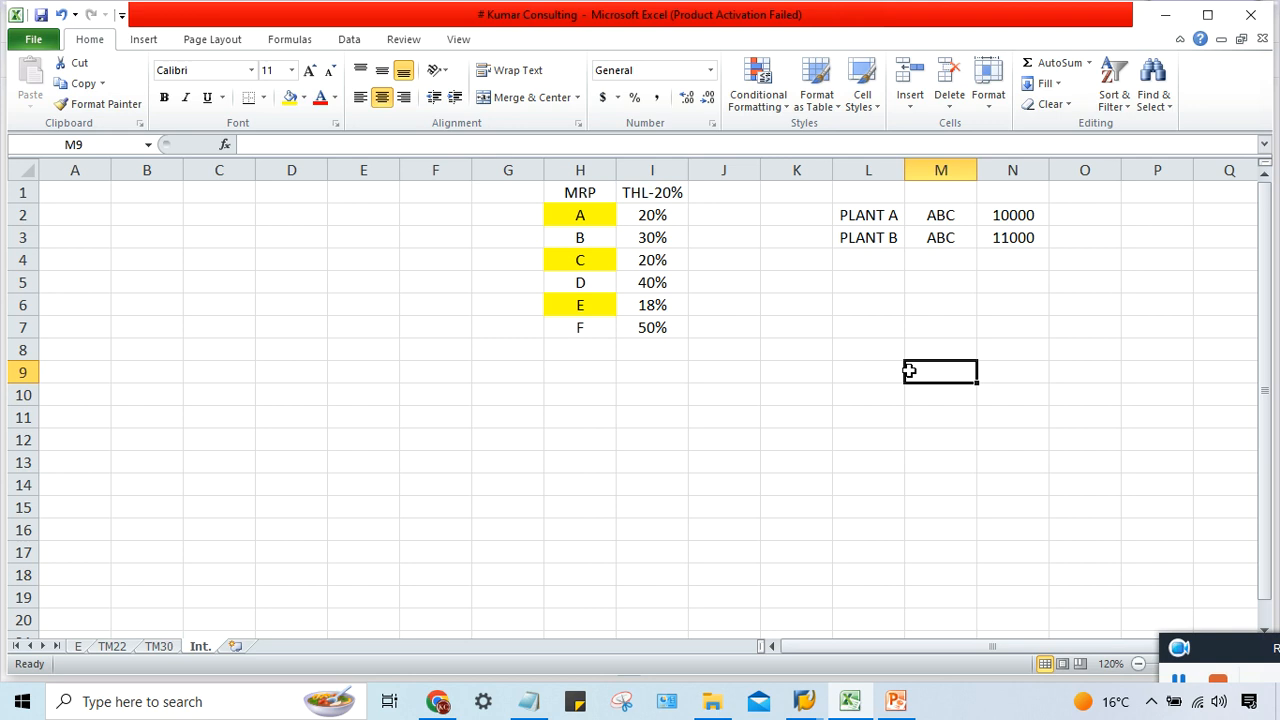
{"action": "left_click", "coordinate": [896, 701]}
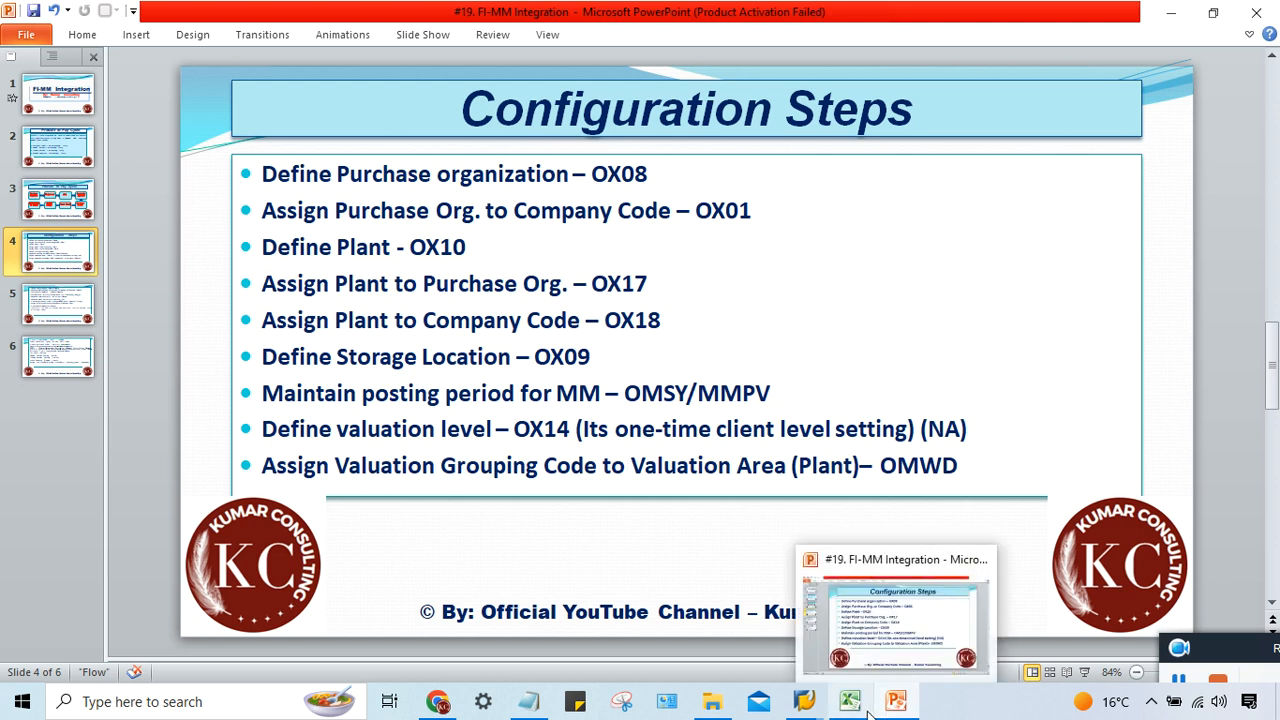
{"action": "left_click", "coordinate": [849, 657]}
{"action": "left_click", "coordinate": [645, 462]}
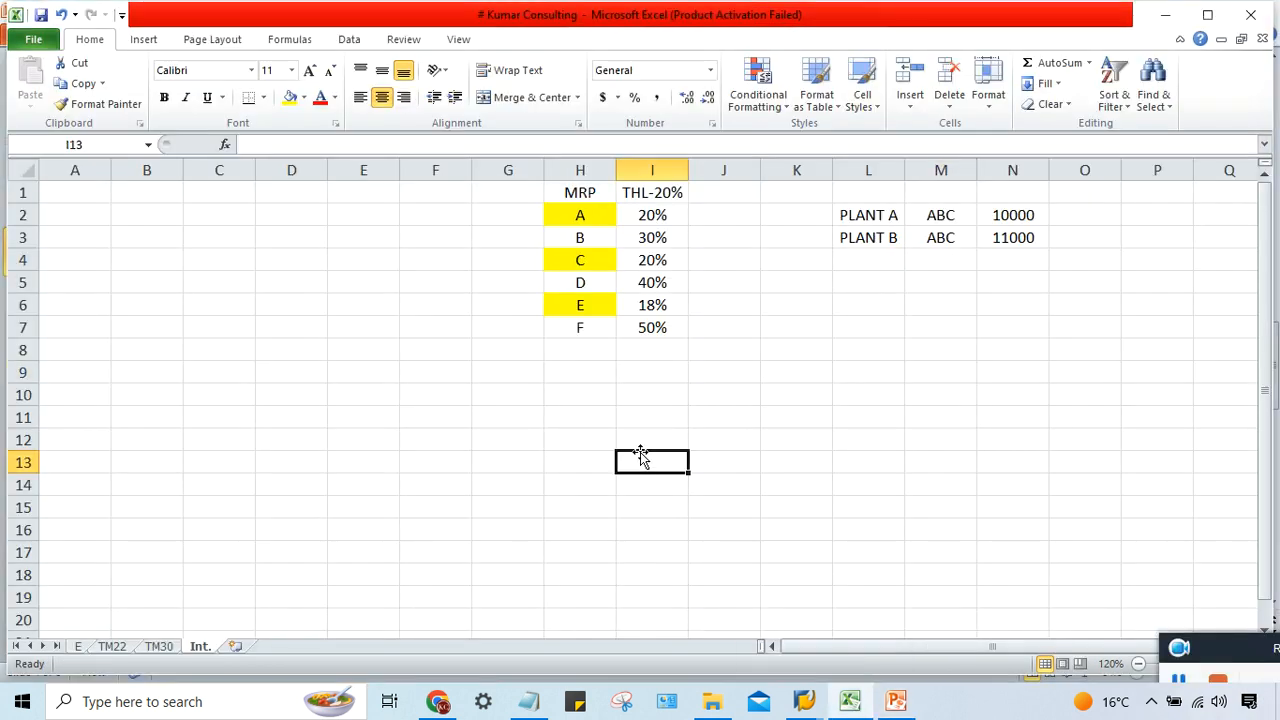
{"action": "left_click_drag", "start_coordinate": [853, 171], "coordinate": [1013, 168]}
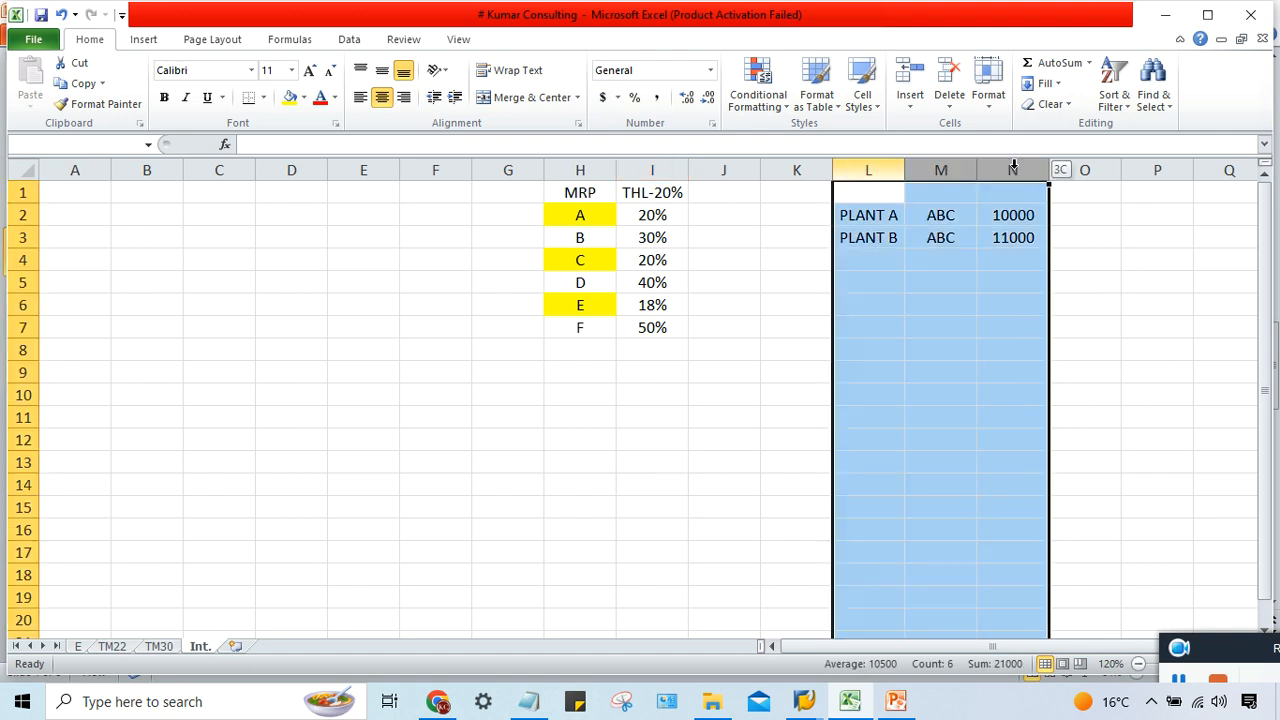
{"action": "key", "text": "Delete"}
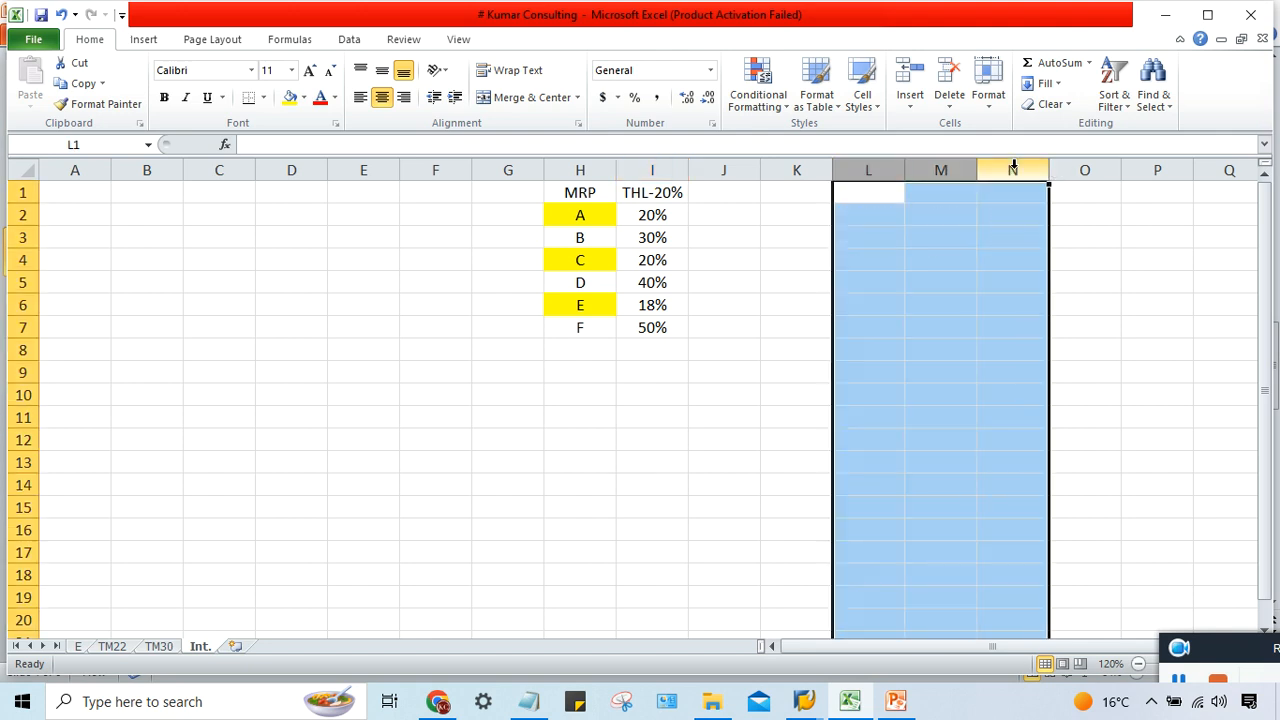
- Enter GR in cell L2 of the Int. sheet
{"action": "left_click", "coordinate": [893, 284]}
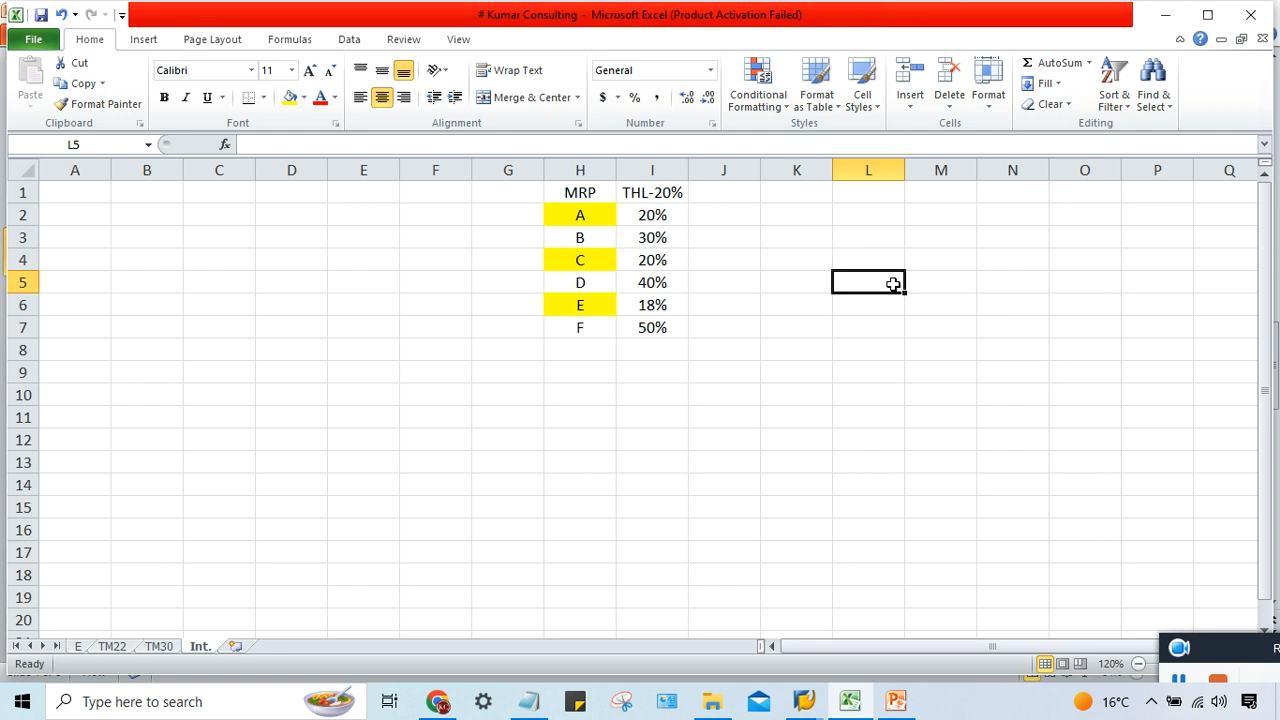
{"action": "key", "text": "Up"}
{"action": "key", "text": "Up"}
{"action": "key", "text": "Up"}
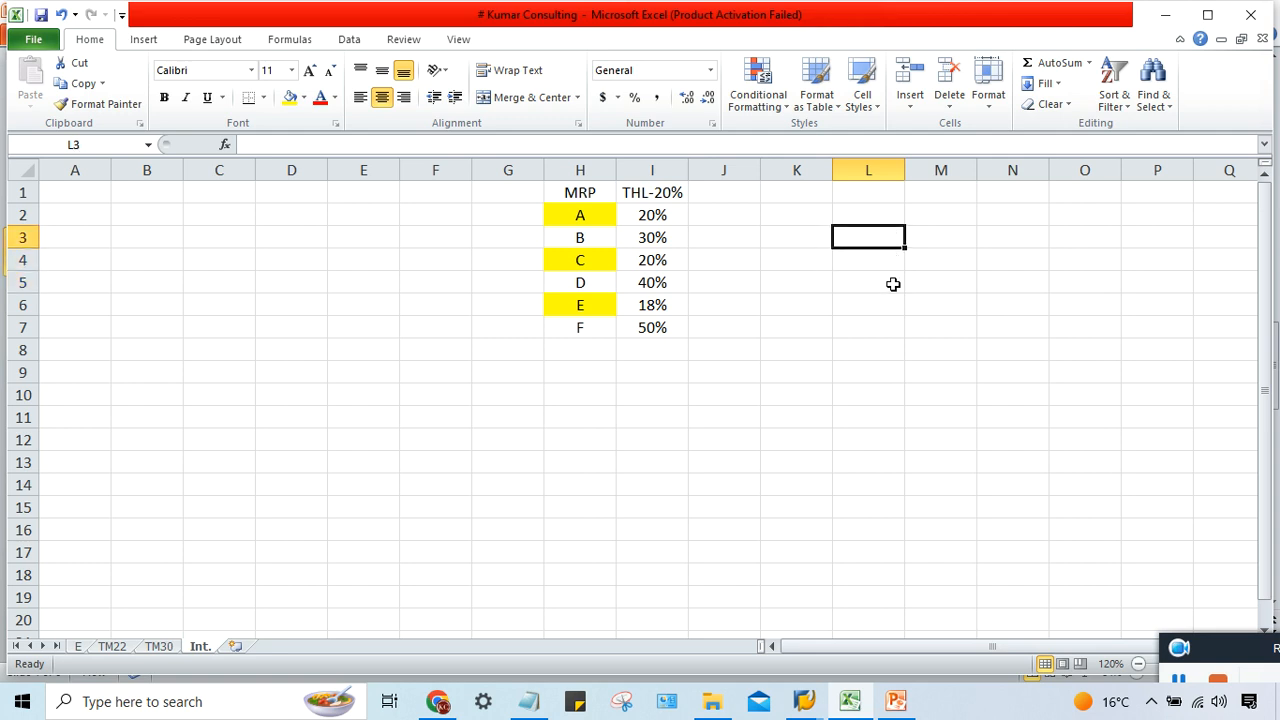
{"action": "type", "text": "GR"}
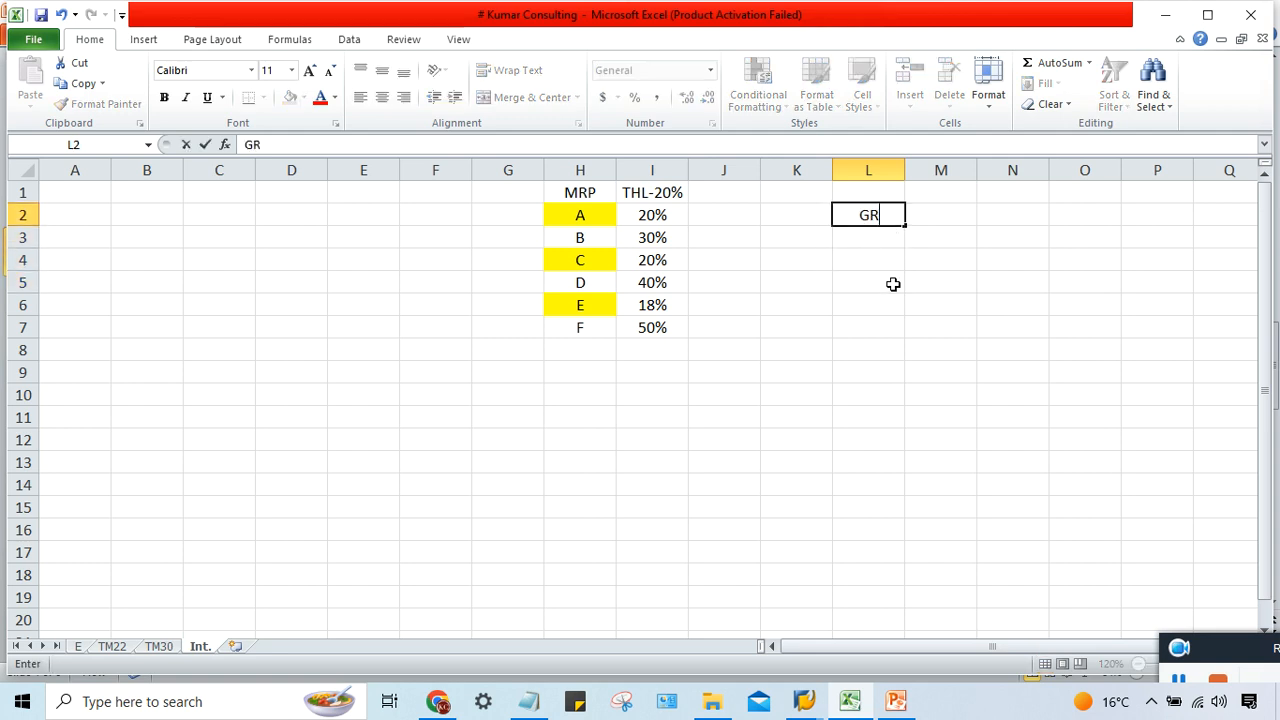
{"action": "key", "text": "Return"}
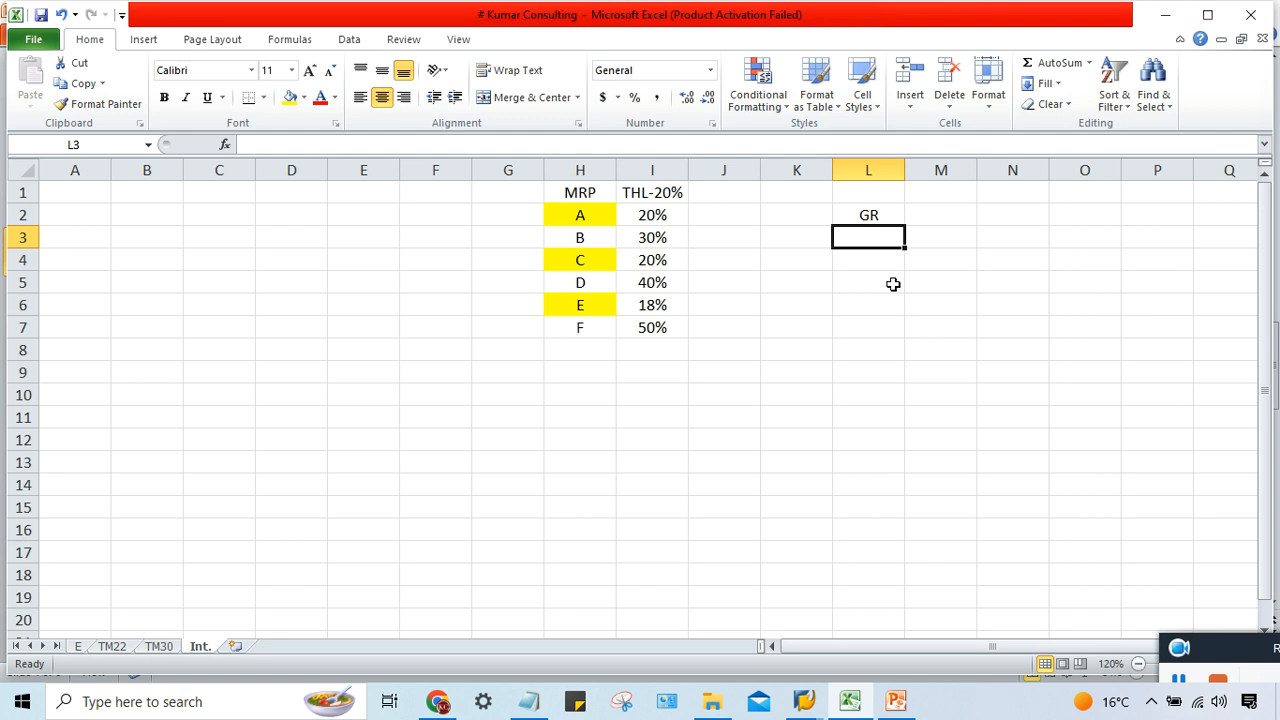
- Clear the GR entry from cell L2
{"action": "left_click", "coordinate": [870, 215]}
{"action": "left_click", "coordinate": [939, 213]}
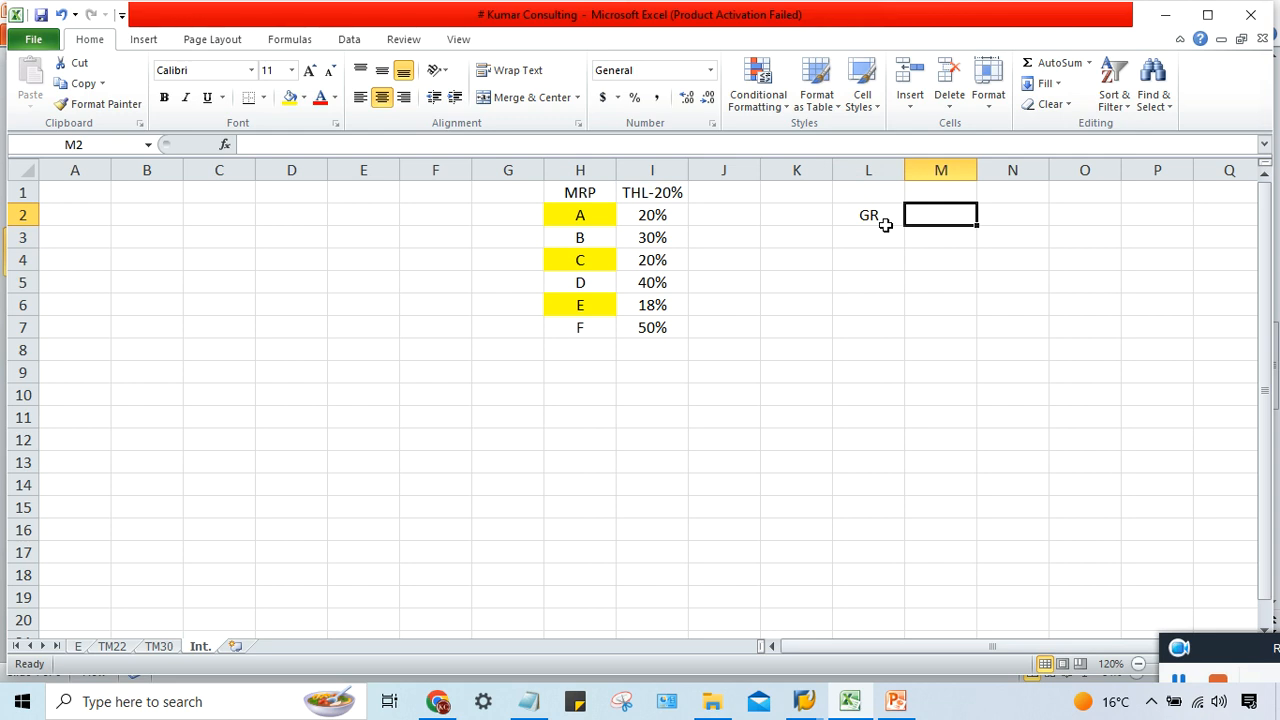
{"action": "left_click", "coordinate": [920, 246]}
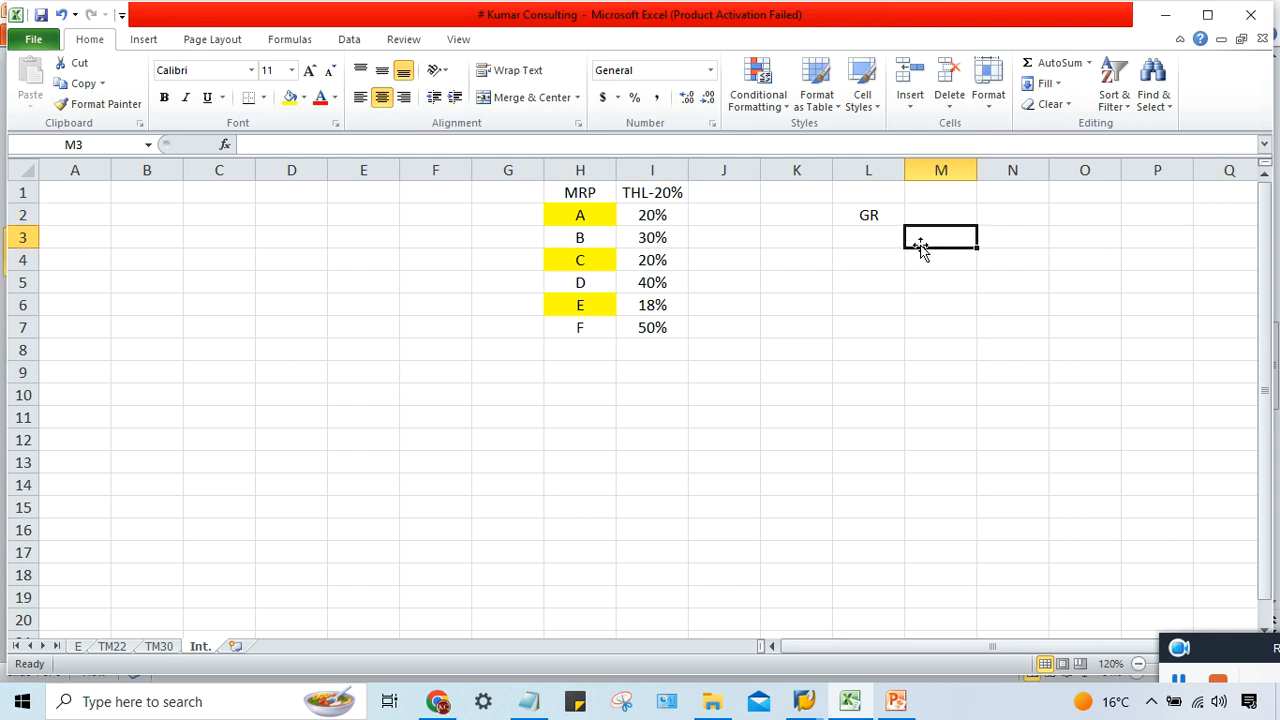
{"action": "left_click", "coordinate": [863, 216]}
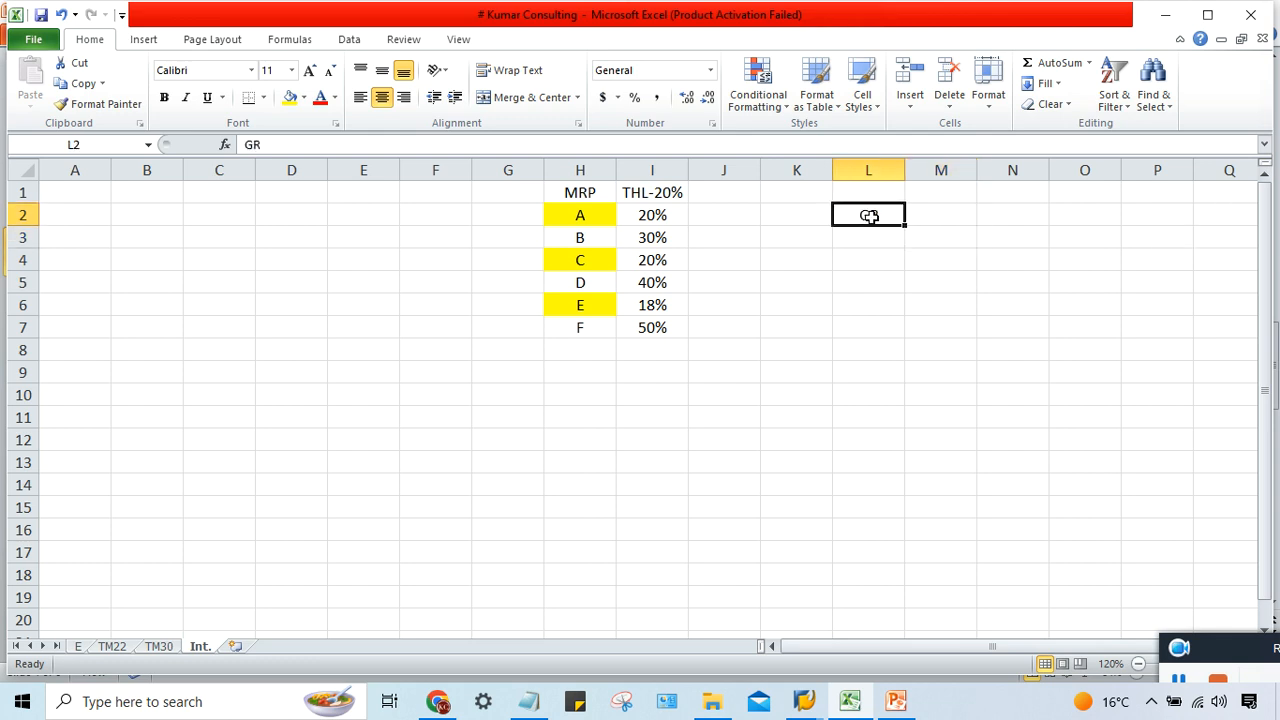
{"action": "left_click", "coordinate": [939, 220]}
{"action": "left_click", "coordinate": [870, 217]}
{"action": "key", "text": "Delete"}
- Enter the letters A, B, C, D and E down cells K3 to K7
{"action": "left_click", "coordinate": [811, 236]}
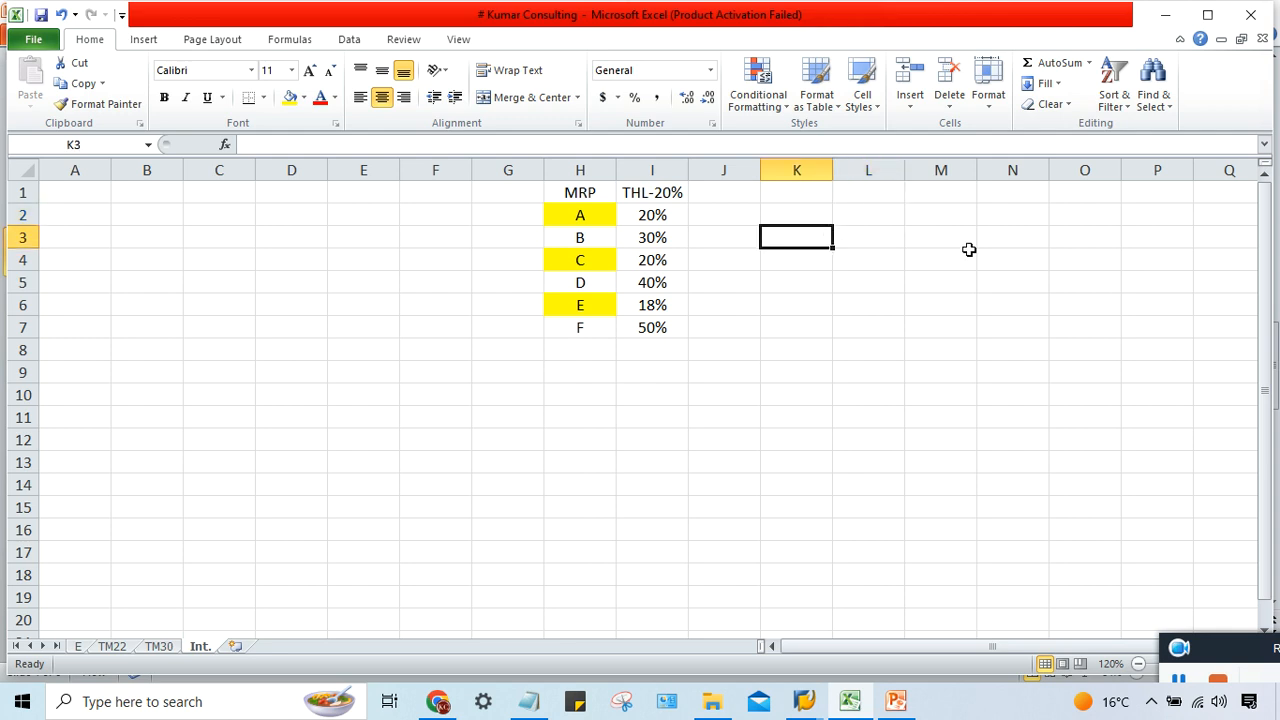
{"action": "type", "text": "A"}
{"action": "key", "text": "Return"}
{"action": "type", "text": "B"}
{"action": "key", "text": "Return"}
{"action": "type", "text": "C"}
{"action": "key", "text": "Return"}
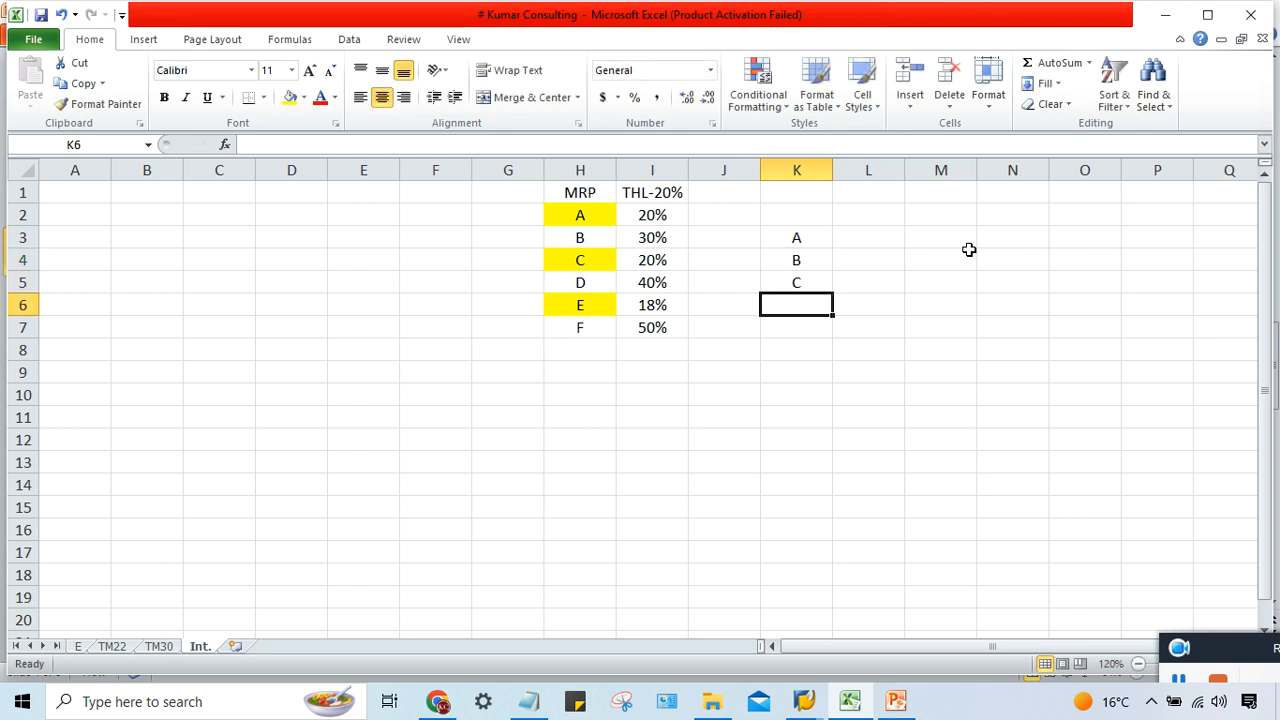
{"action": "type", "text": "D"}
{"action": "key", "text": "Return"}
{"action": "type", "text": "E"}
{"action": "key", "text": "Return"}
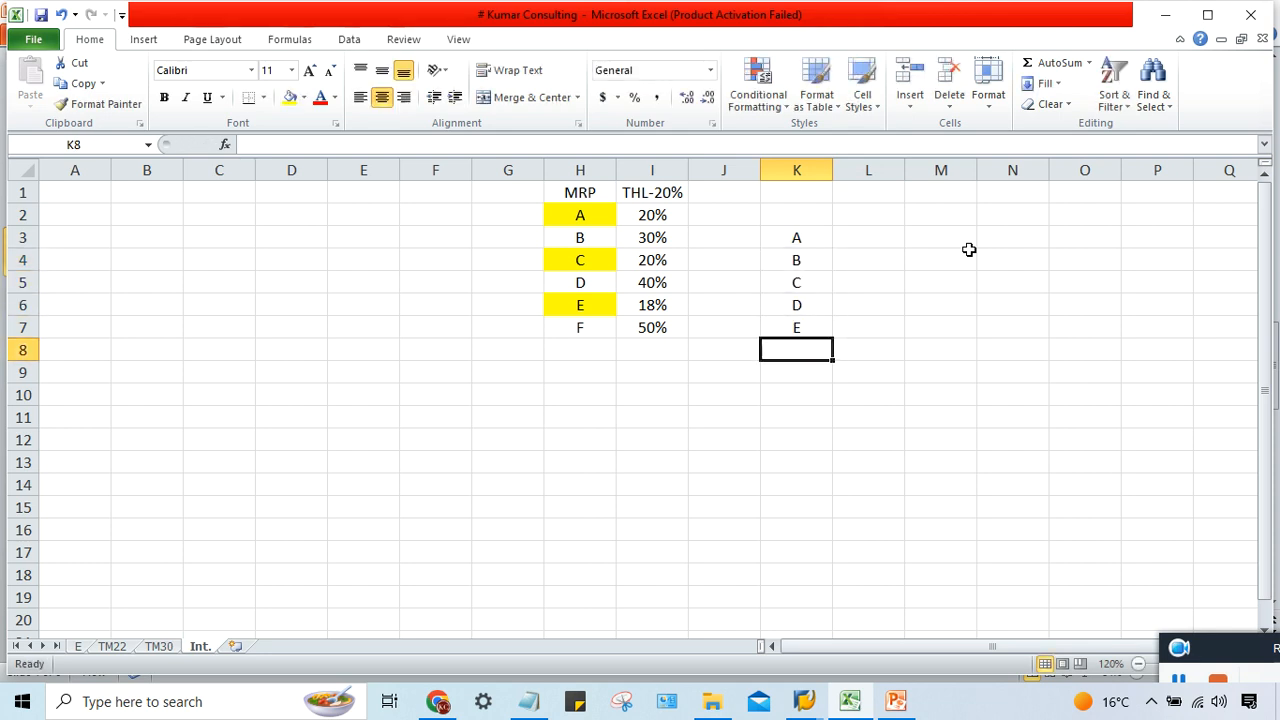
- Add the heading VA in cell K2 above the letters and give it a bottom border
{"action": "left_click_drag", "start_coordinate": [792, 236], "coordinate": [803, 326]}
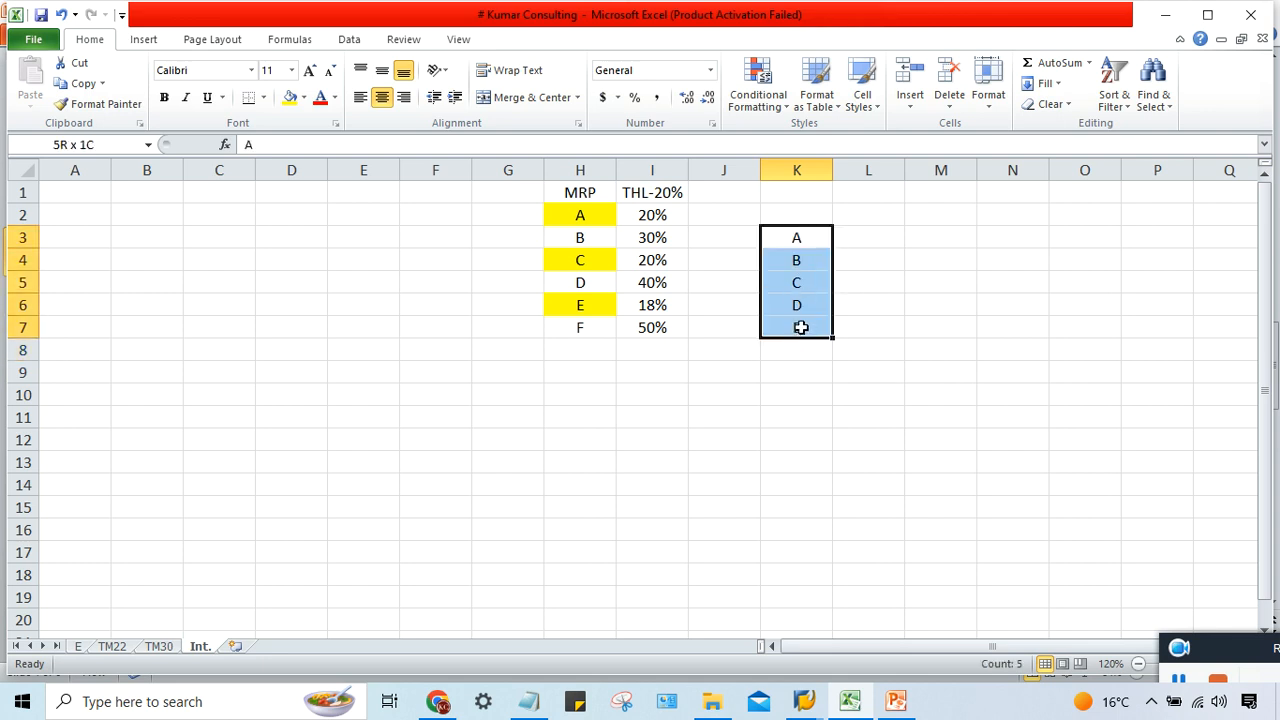
{"action": "left_click", "coordinate": [805, 208]}
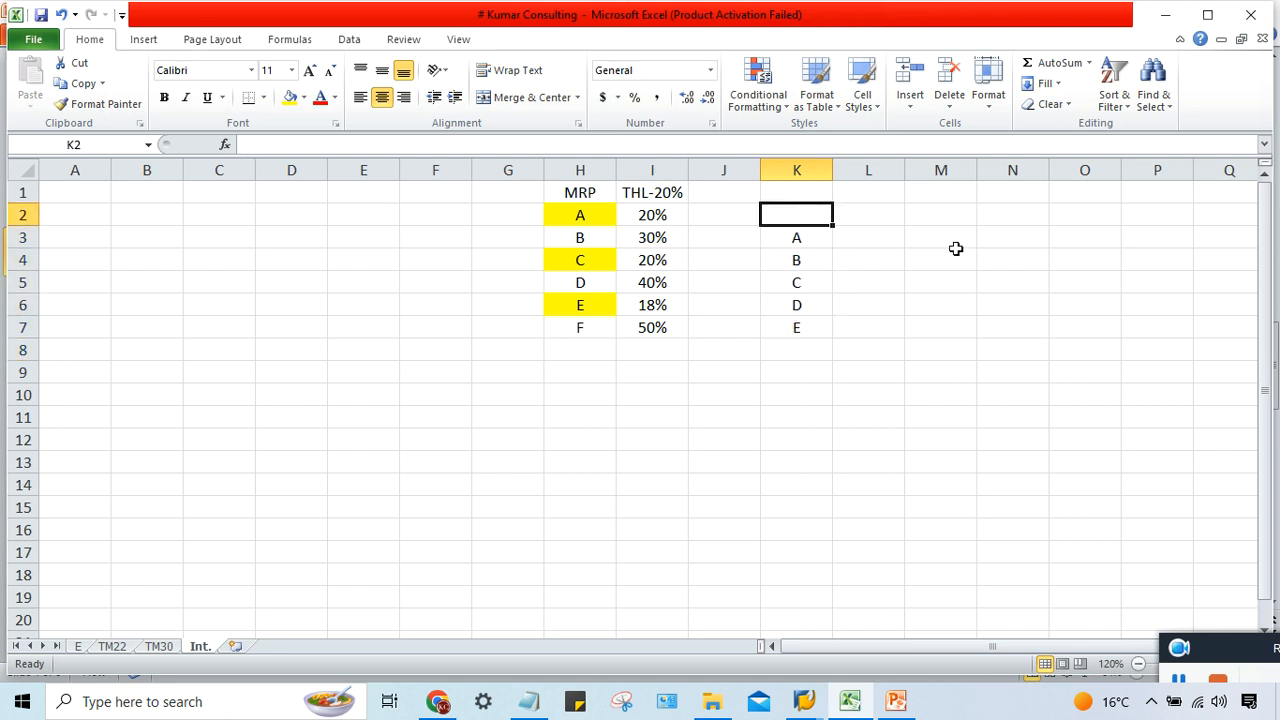
{"action": "type", "text": "VA"}
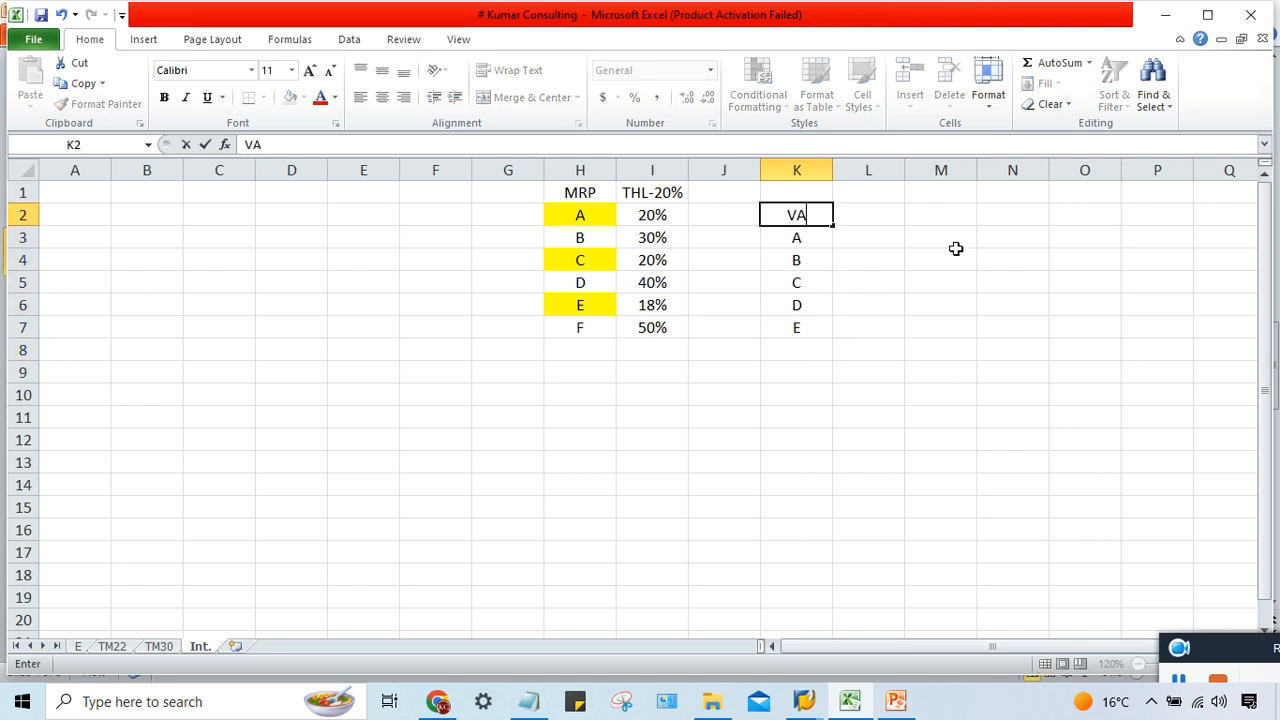
{"action": "key", "text": "Return"}
{"action": "left_click", "coordinate": [802, 211]}
{"action": "left_click", "coordinate": [248, 100]}
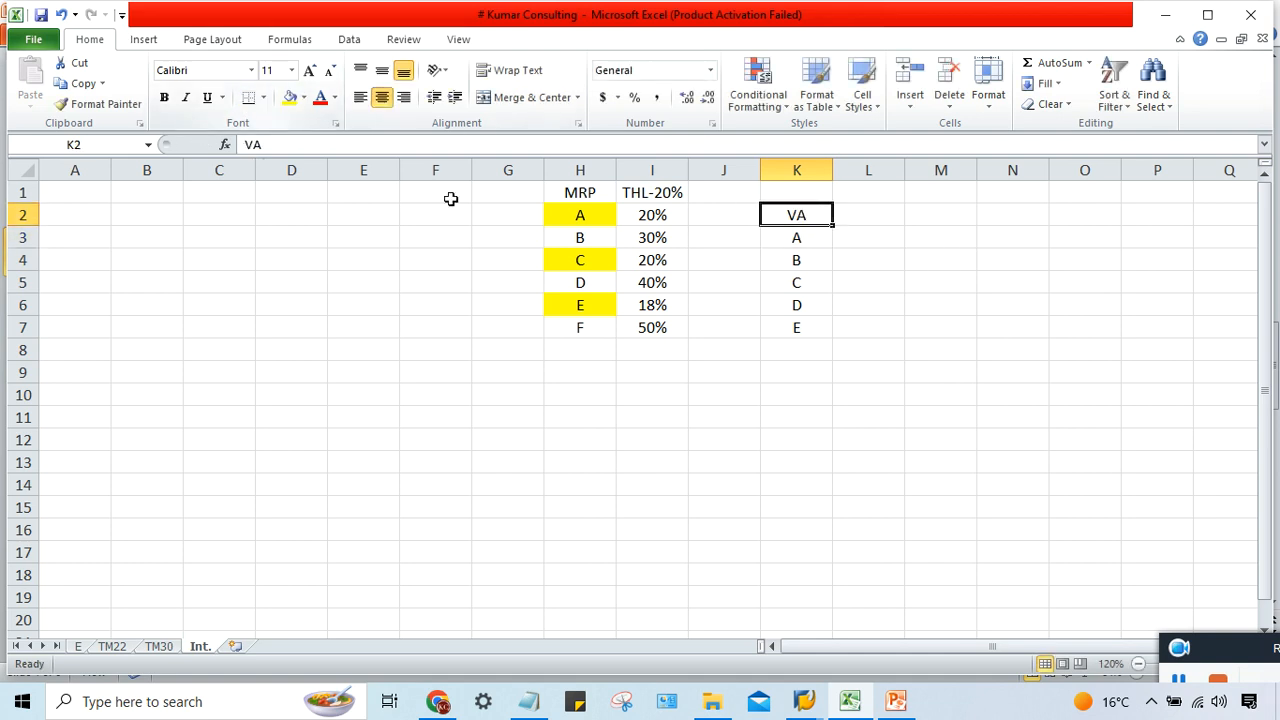
{"action": "left_click", "coordinate": [794, 416]}
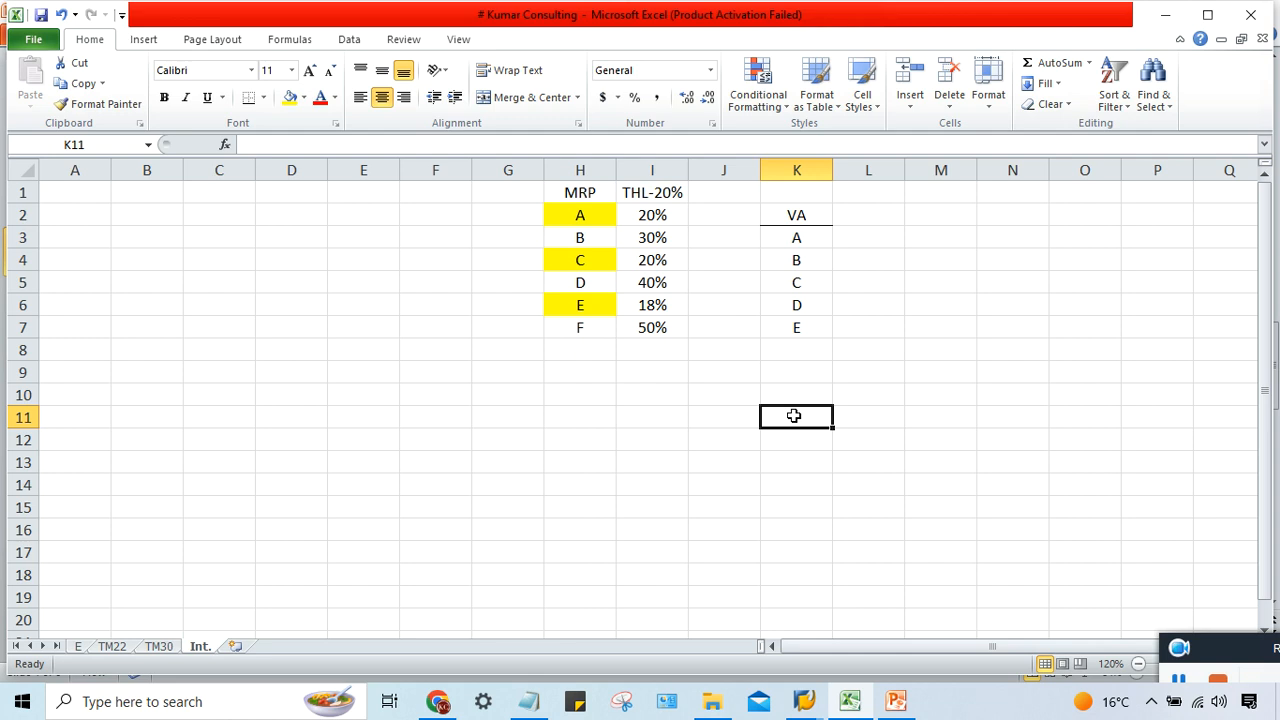
- Enter 1005 in cell M3 of the Int. sheet and fill it down to M7
{"action": "left_click", "coordinate": [924, 240]}
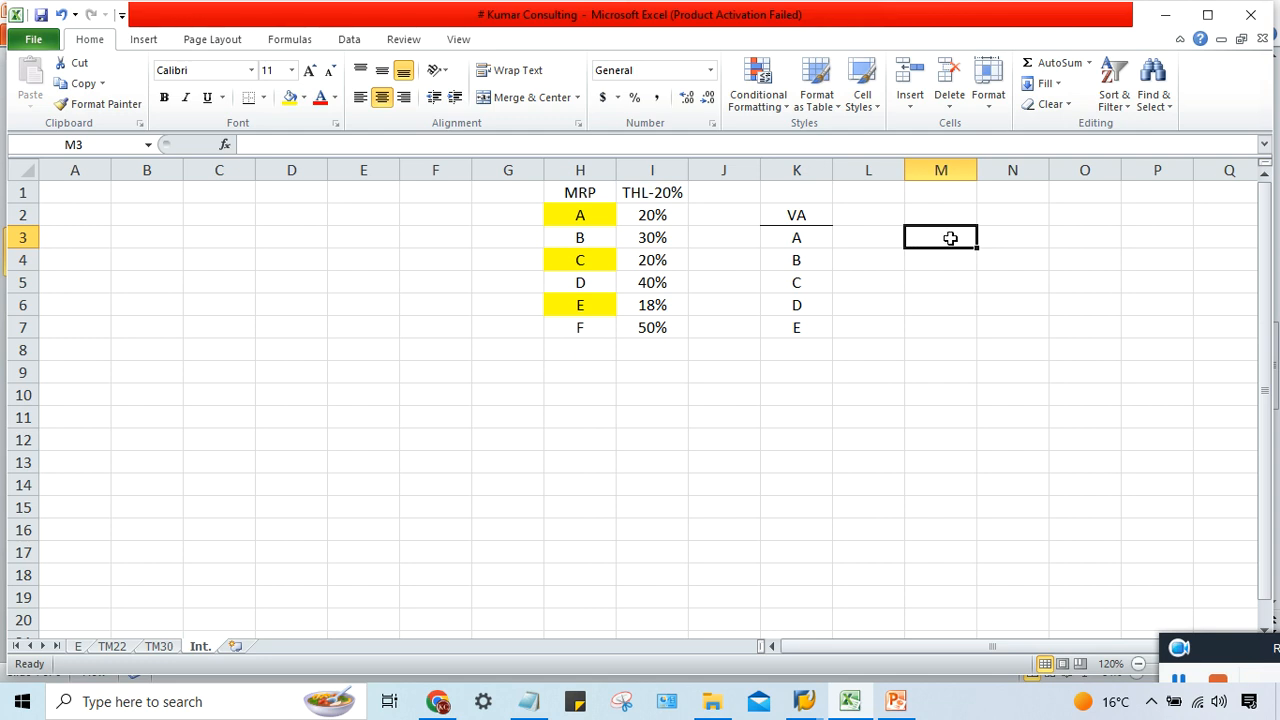
{"action": "type", "text": "1000"}
{"action": "key", "text": "Return"}
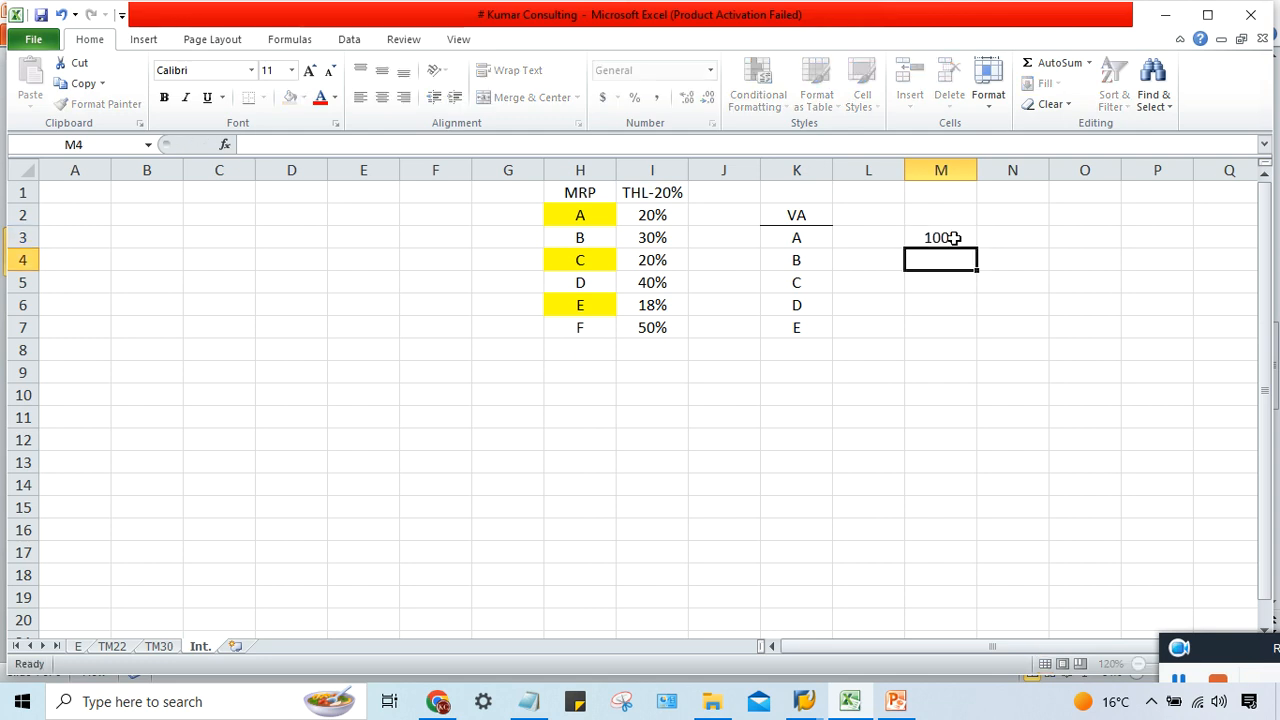
{"action": "left_click", "coordinate": [986, 300]}
{"action": "left_click_drag", "start_coordinate": [967, 245], "coordinate": [962, 328]}
{"action": "left_click", "coordinate": [943, 237]}
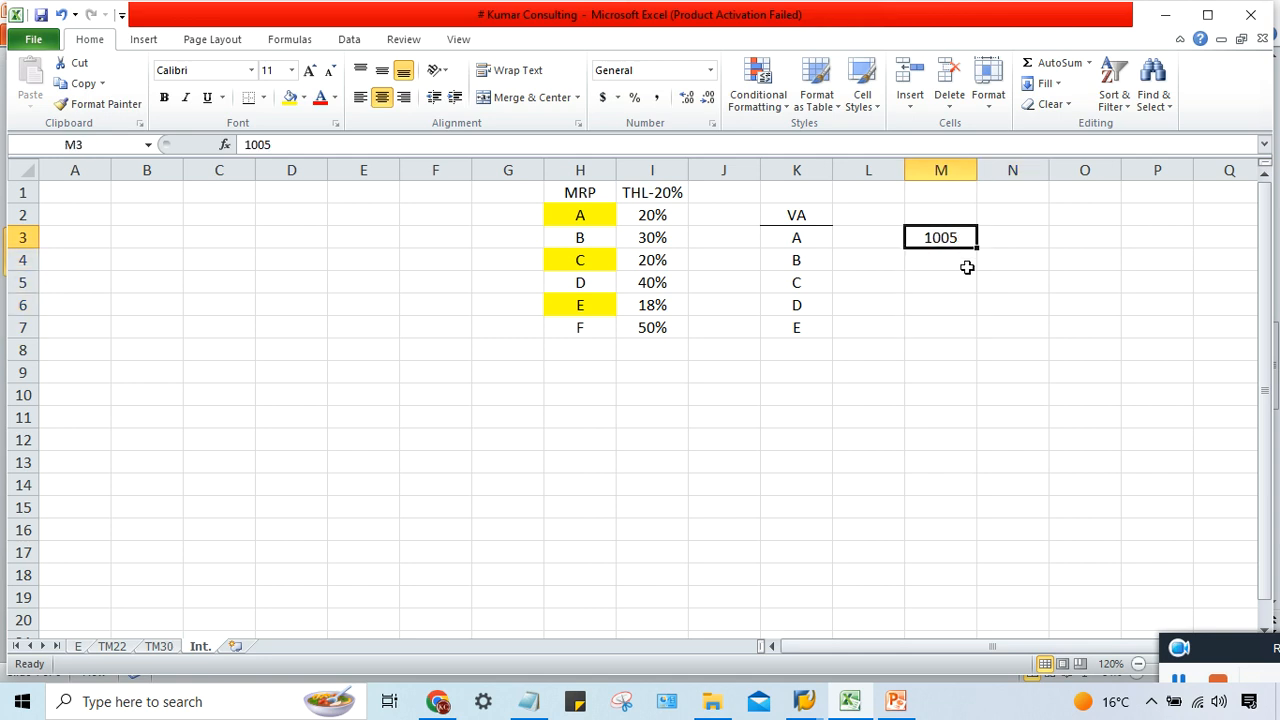
{"action": "left_click_drag", "start_coordinate": [946, 237], "coordinate": [951, 327]}
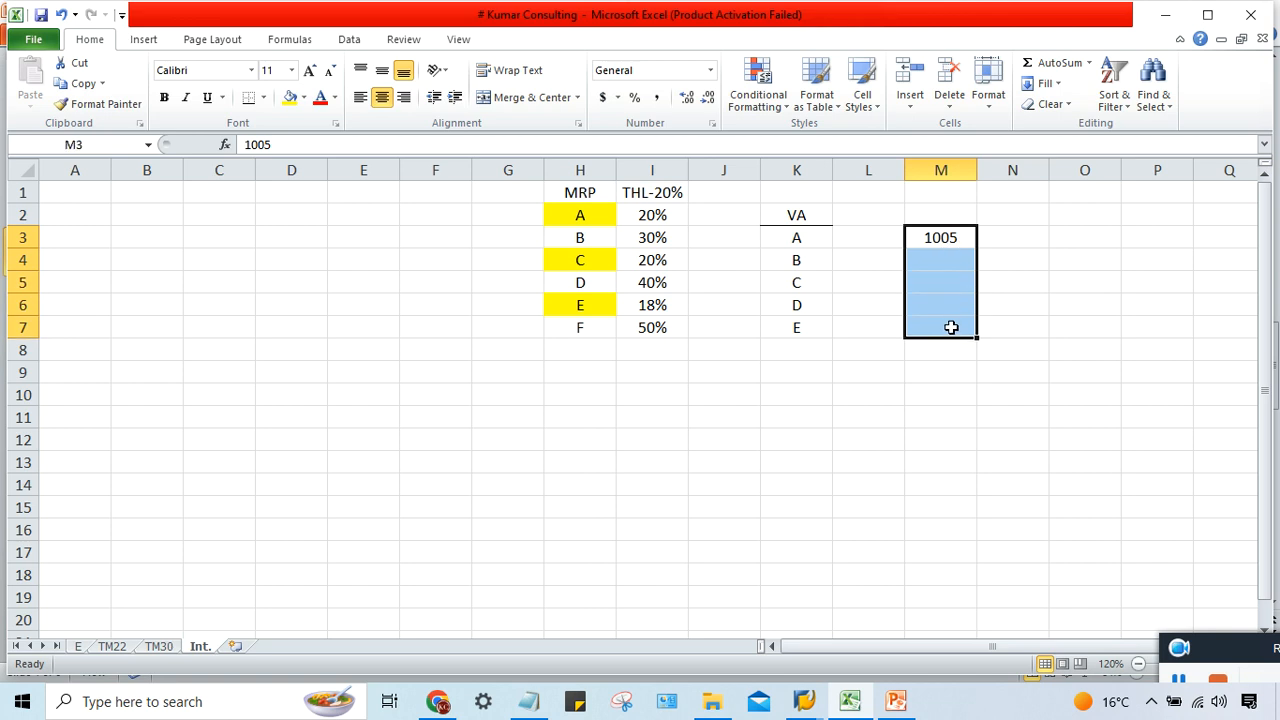
{"action": "key", "text": "ctrl+d"}
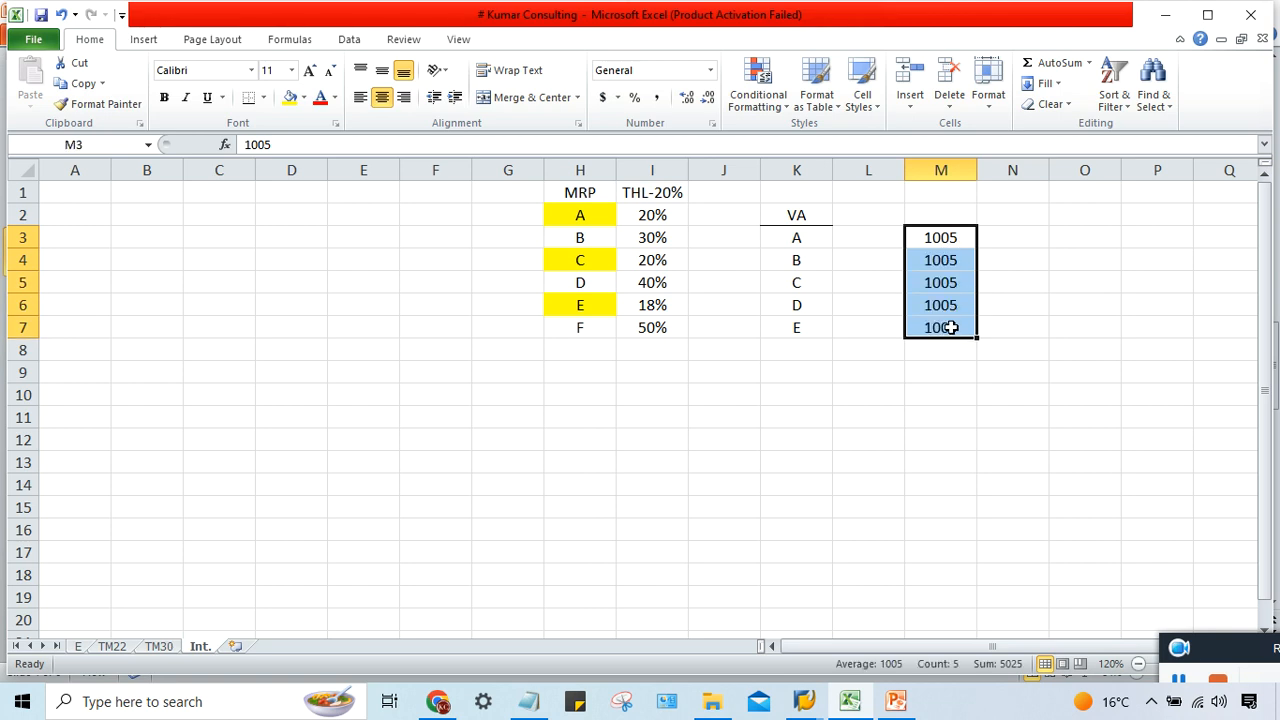
{"action": "left_click", "coordinate": [1011, 399]}
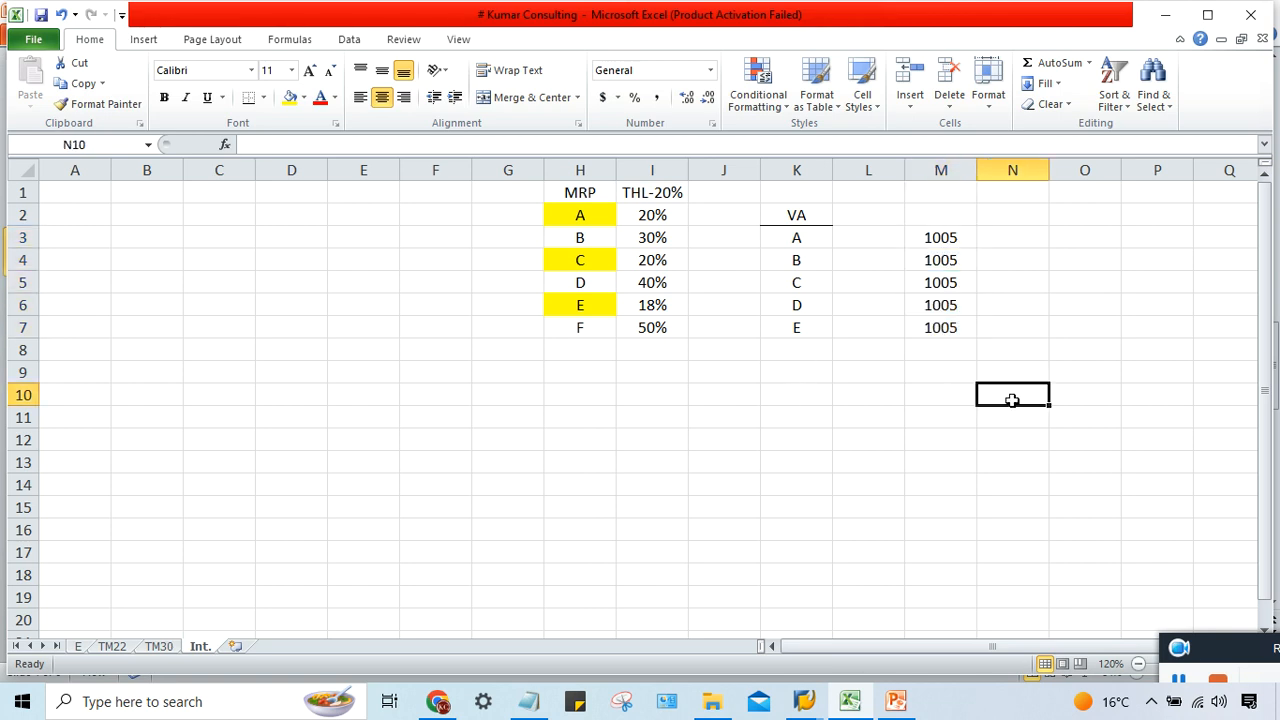
- Change the numbers beside letters D and E, in cells M6 and M7, to 1006
{"action": "left_click_drag", "start_coordinate": [951, 241], "coordinate": [951, 326]}
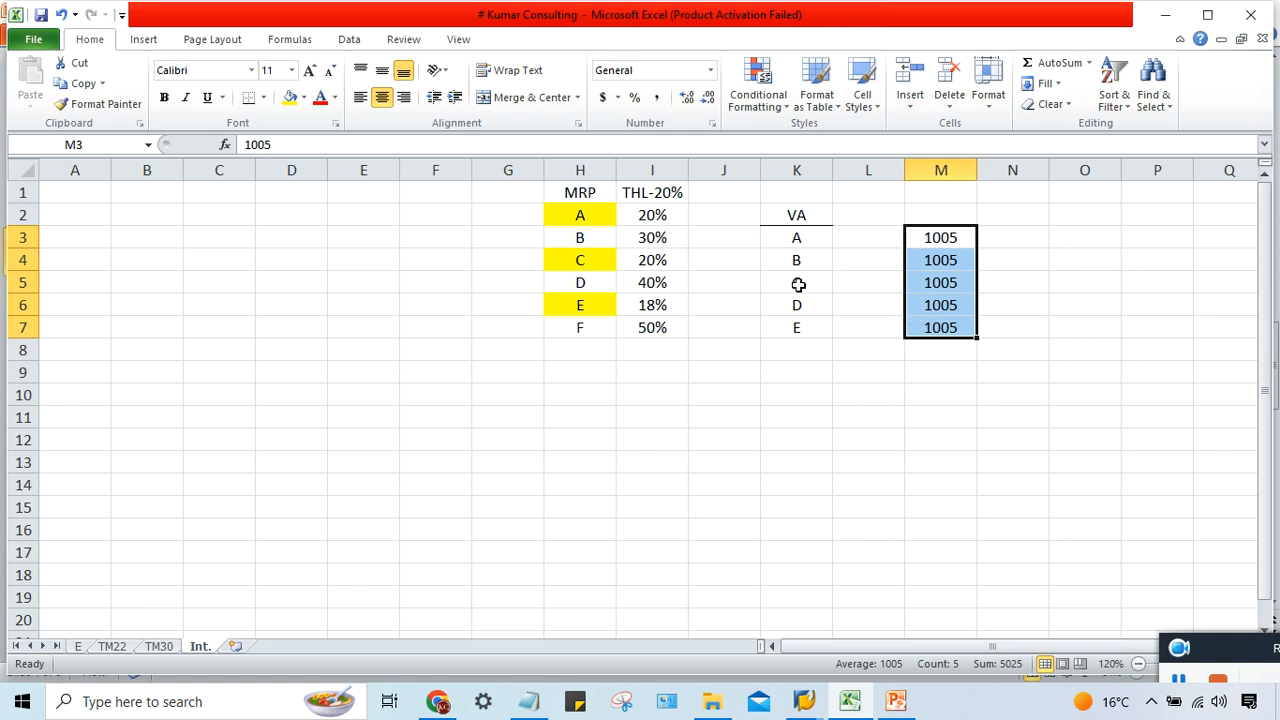
{"action": "left_click_drag", "start_coordinate": [795, 236], "coordinate": [806, 330]}
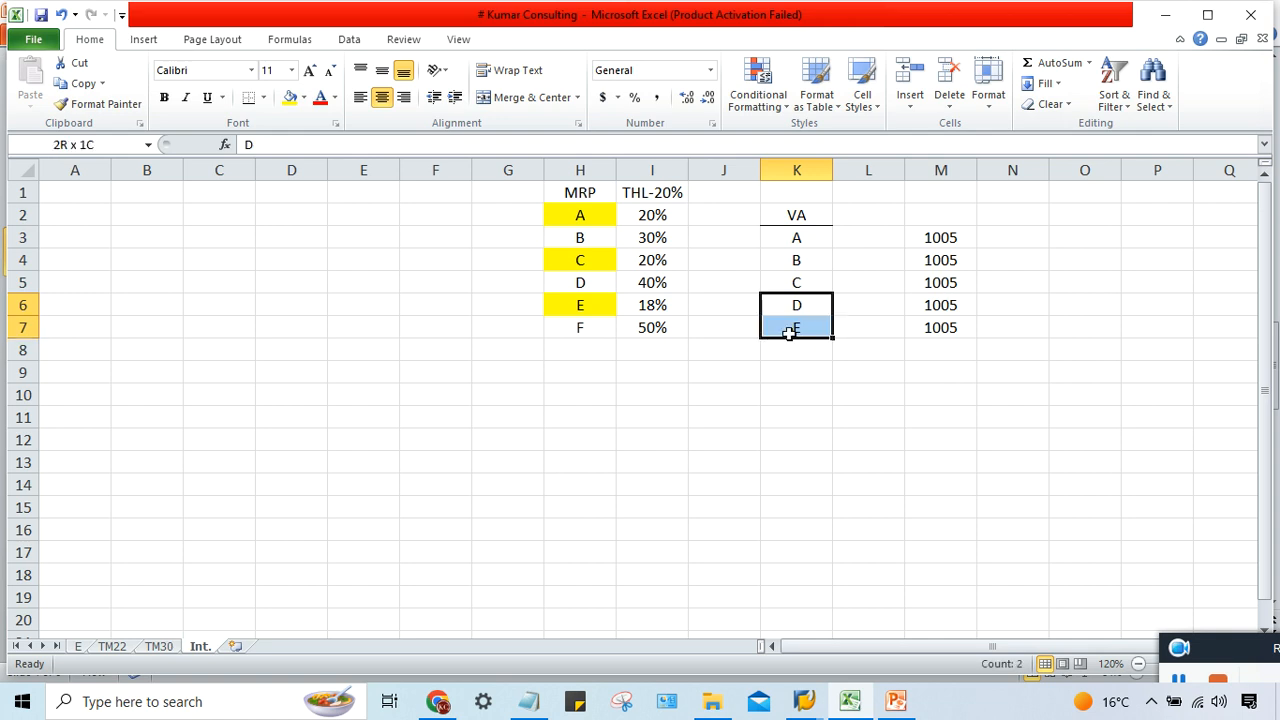
{"action": "double_click", "coordinate": [962, 305]}
{"action": "key", "text": "BackSpace"}
{"action": "type", "text": "6"}
{"action": "key", "text": "Return"}
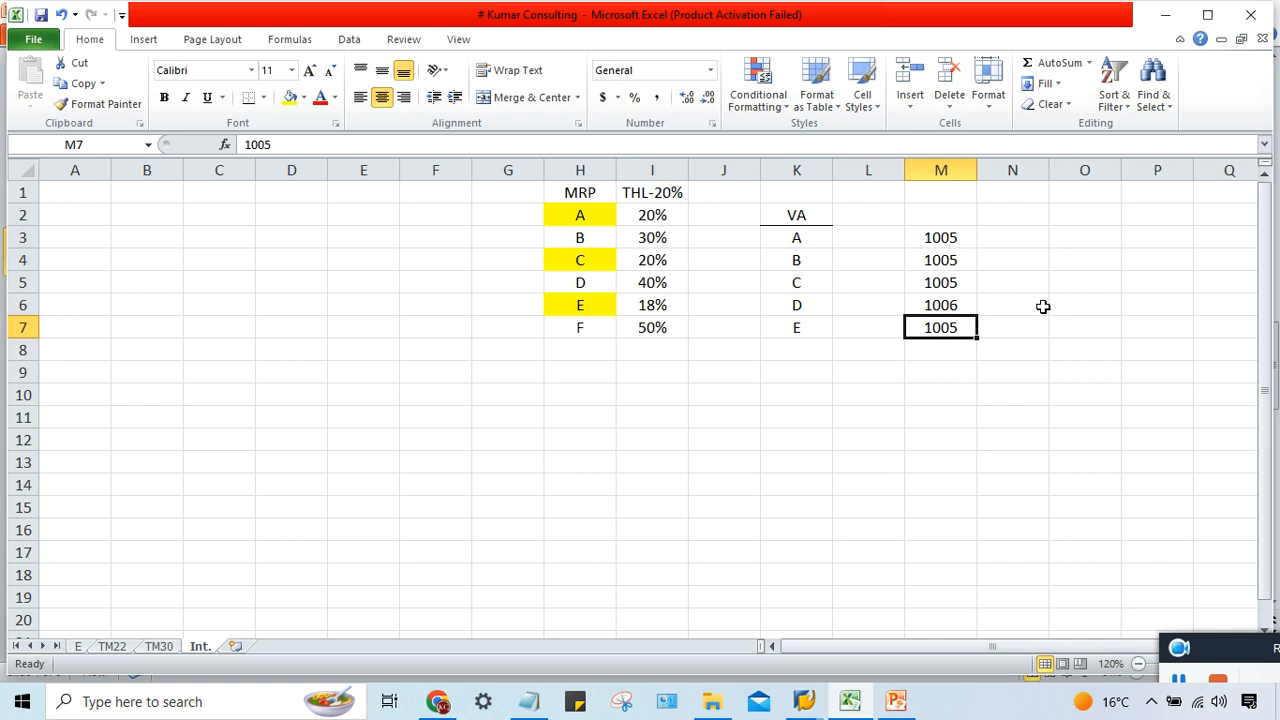
{"action": "double_click", "coordinate": [951, 326]}
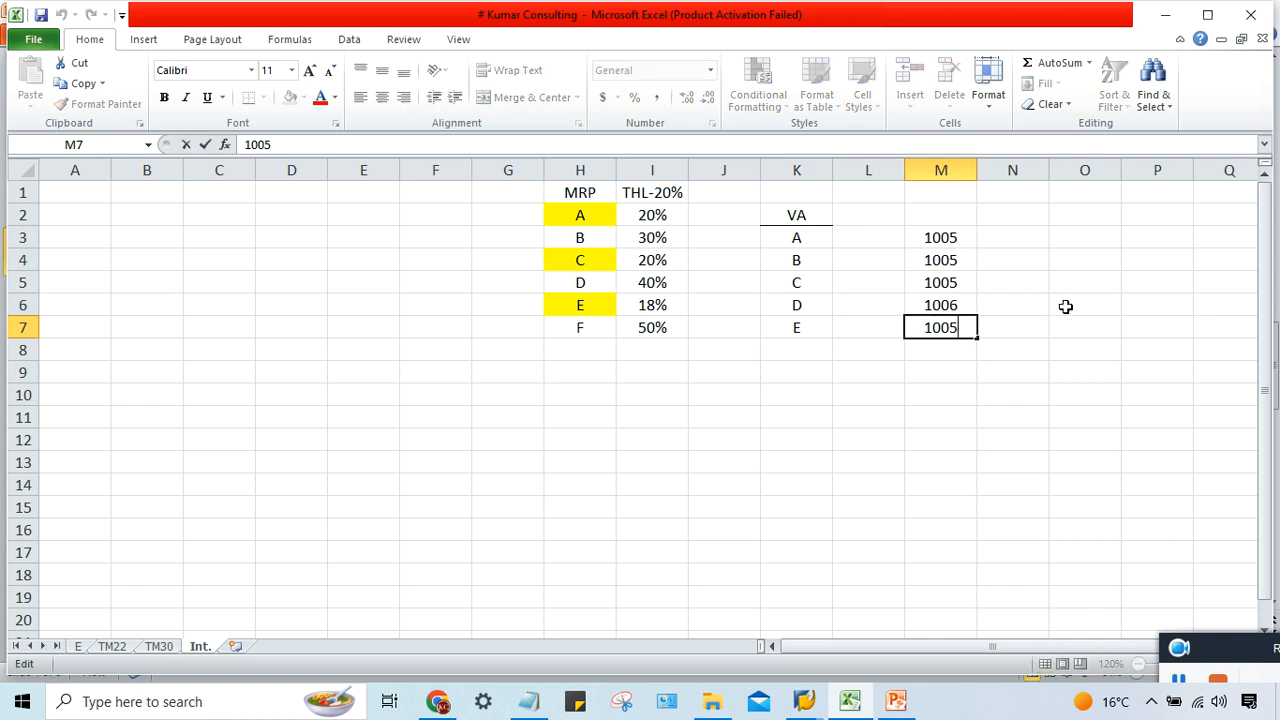
{"action": "key", "text": "BackSpace"}
{"action": "type", "text": "6"}
{"action": "key", "text": "Return"}
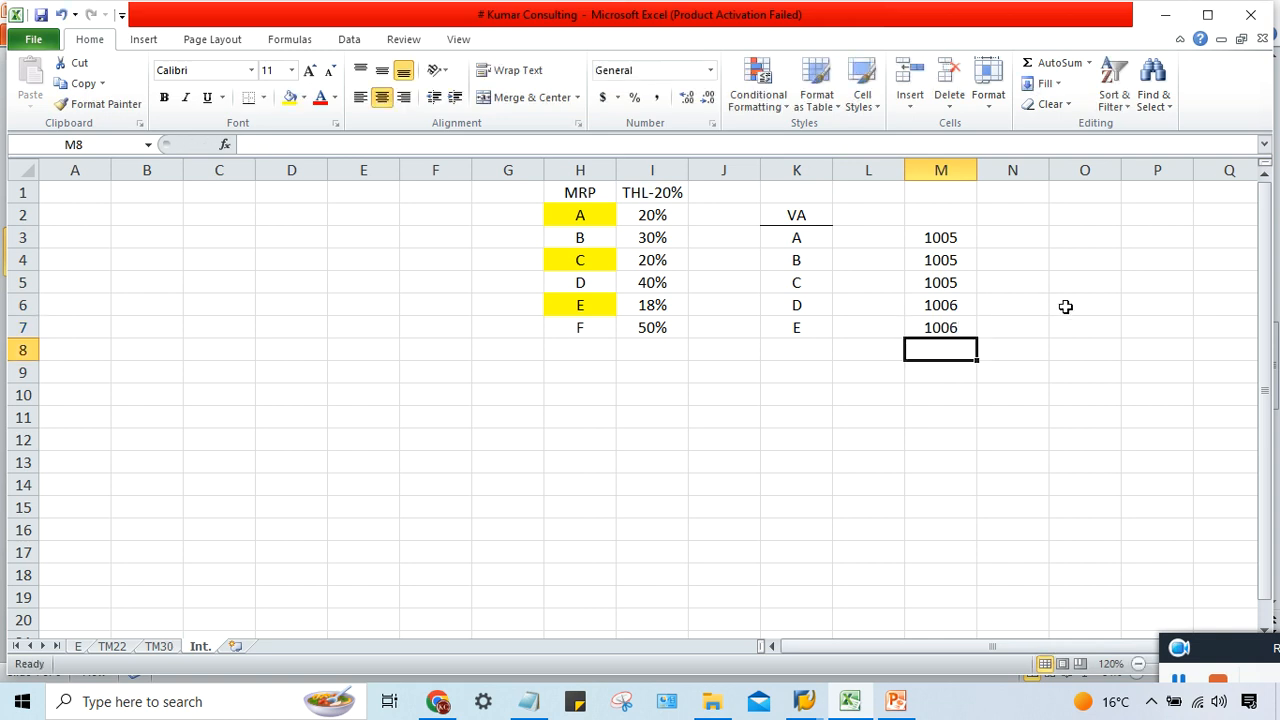
{"action": "left_click_drag", "start_coordinate": [921, 302], "coordinate": [929, 324]}
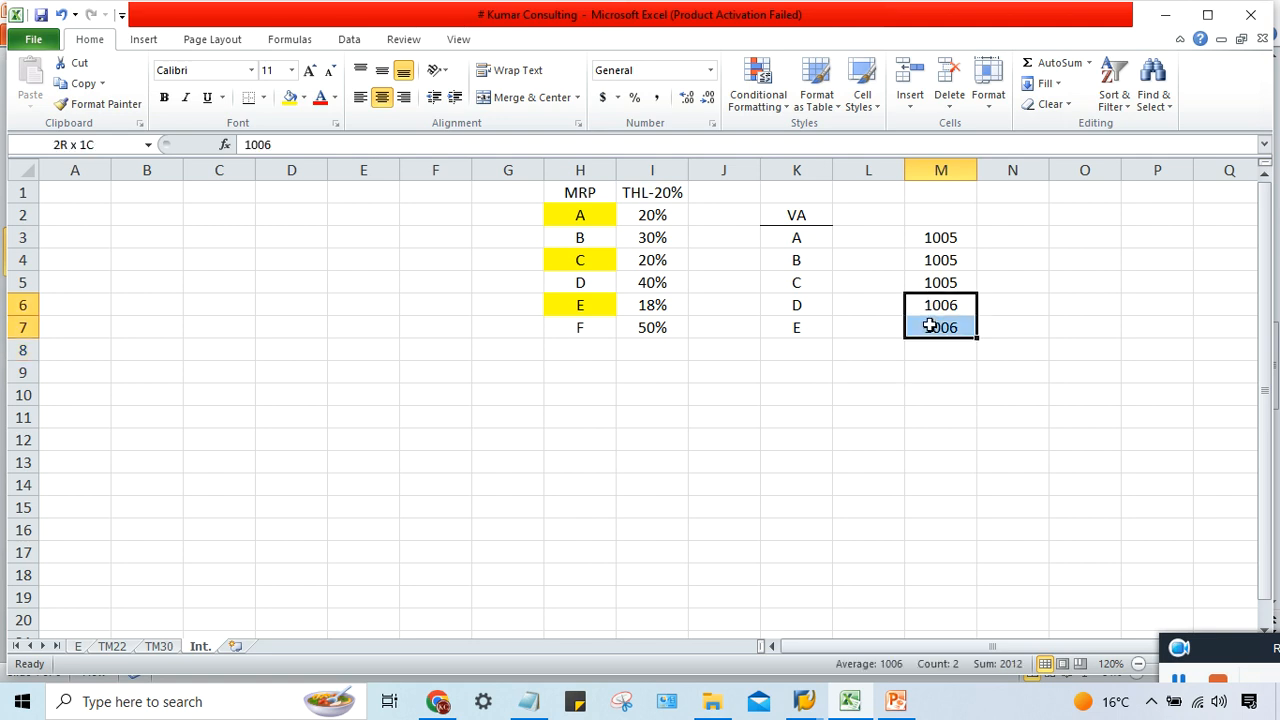
- Extend the VA list with the letters F and G in cells K8 and K9
{"action": "left_click", "coordinate": [802, 357]}
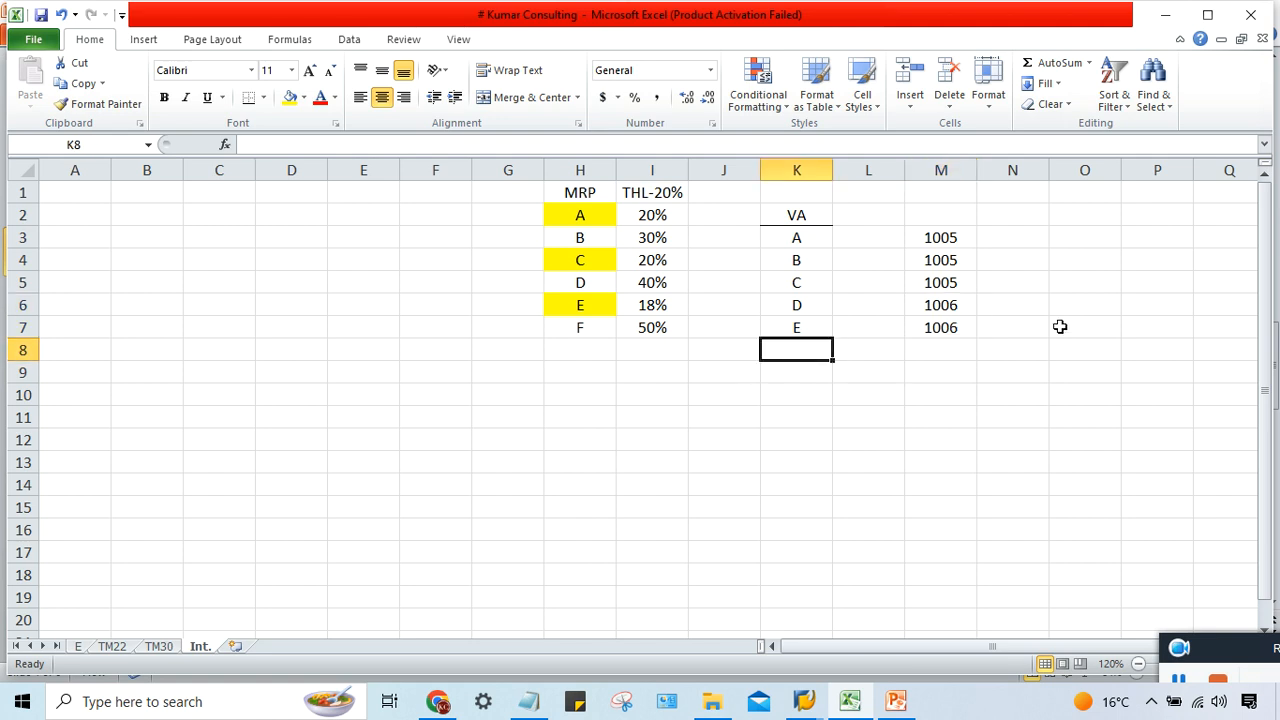
{"action": "type", "text": "F"}
{"action": "key", "text": "Return"}
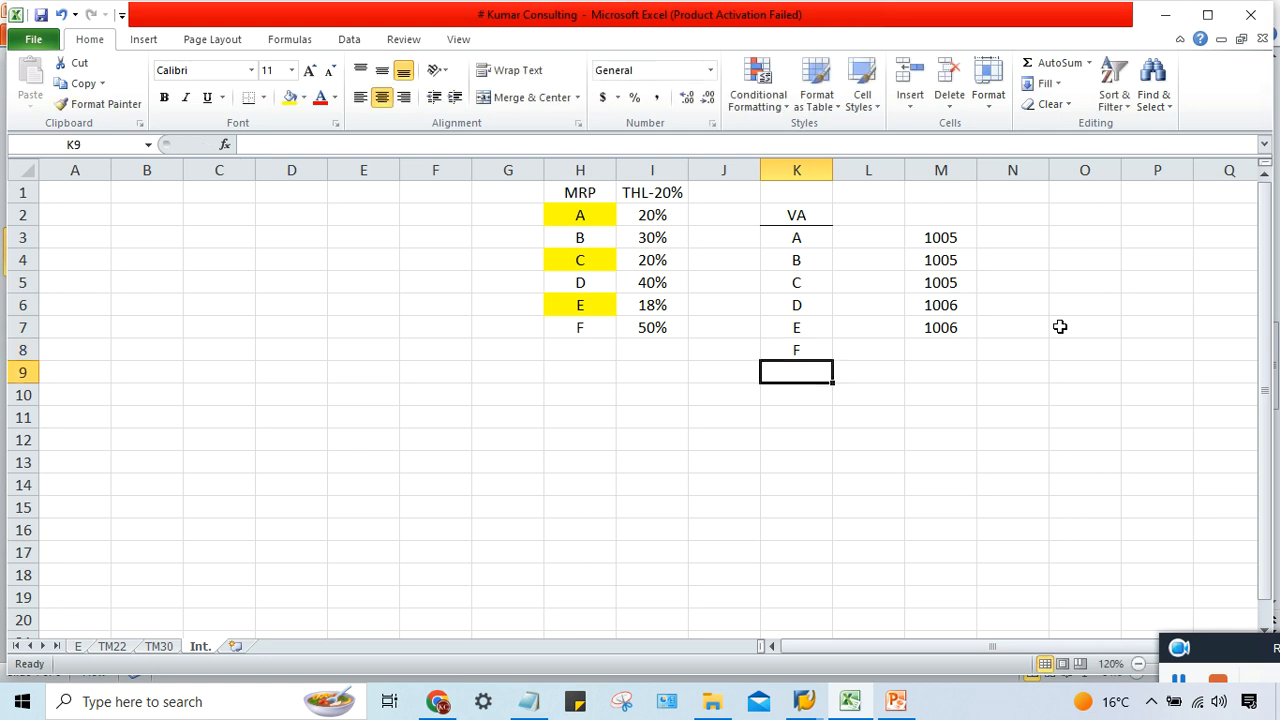
{"action": "type", "text": "G"}
{"action": "key", "text": "Return"}
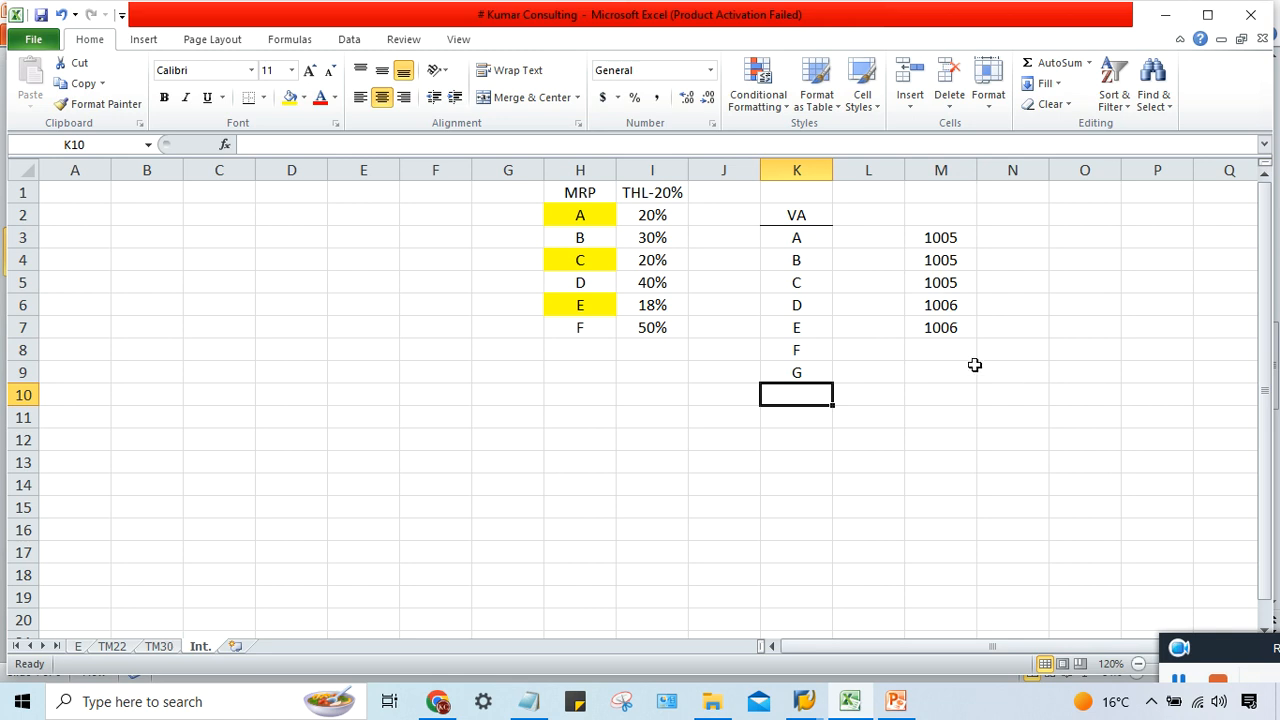
- Fill the value 1006 from cell M7 down to M9, beside letters F and G
{"action": "left_click_drag", "start_coordinate": [948, 328], "coordinate": [953, 375]}
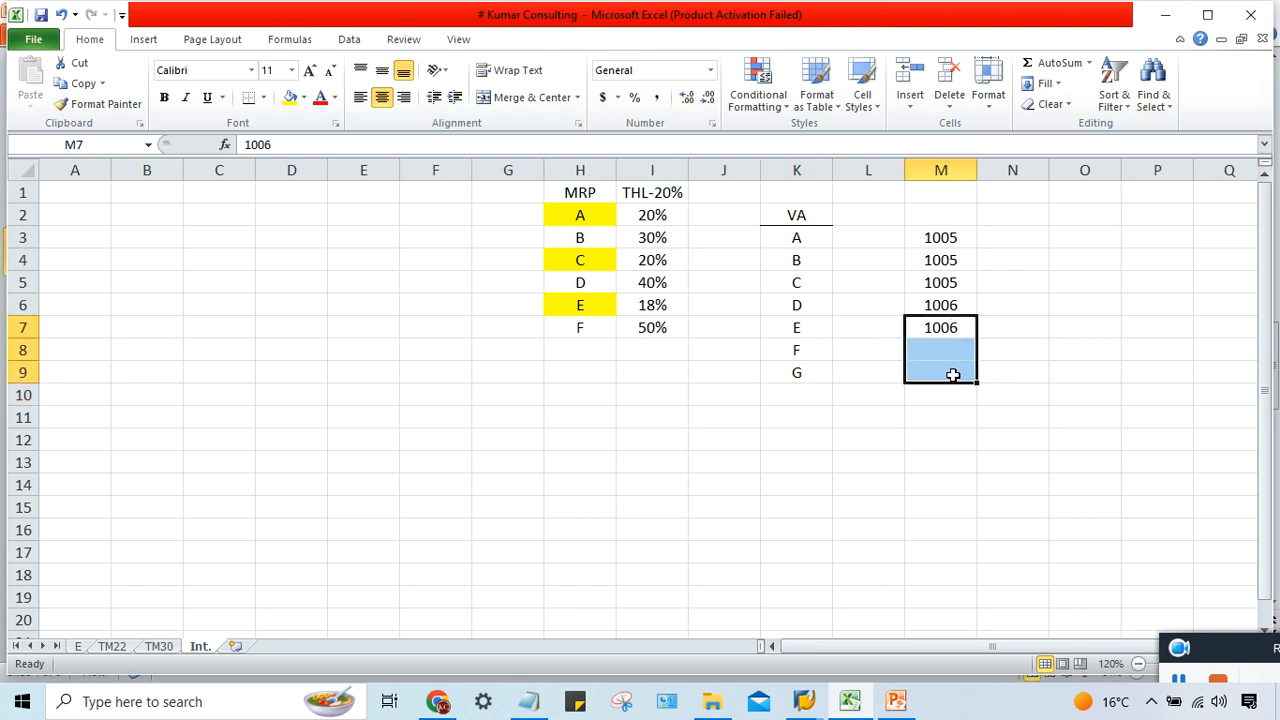
{"action": "key", "text": "ctrl+d"}
{"action": "left_click", "coordinate": [822, 432]}
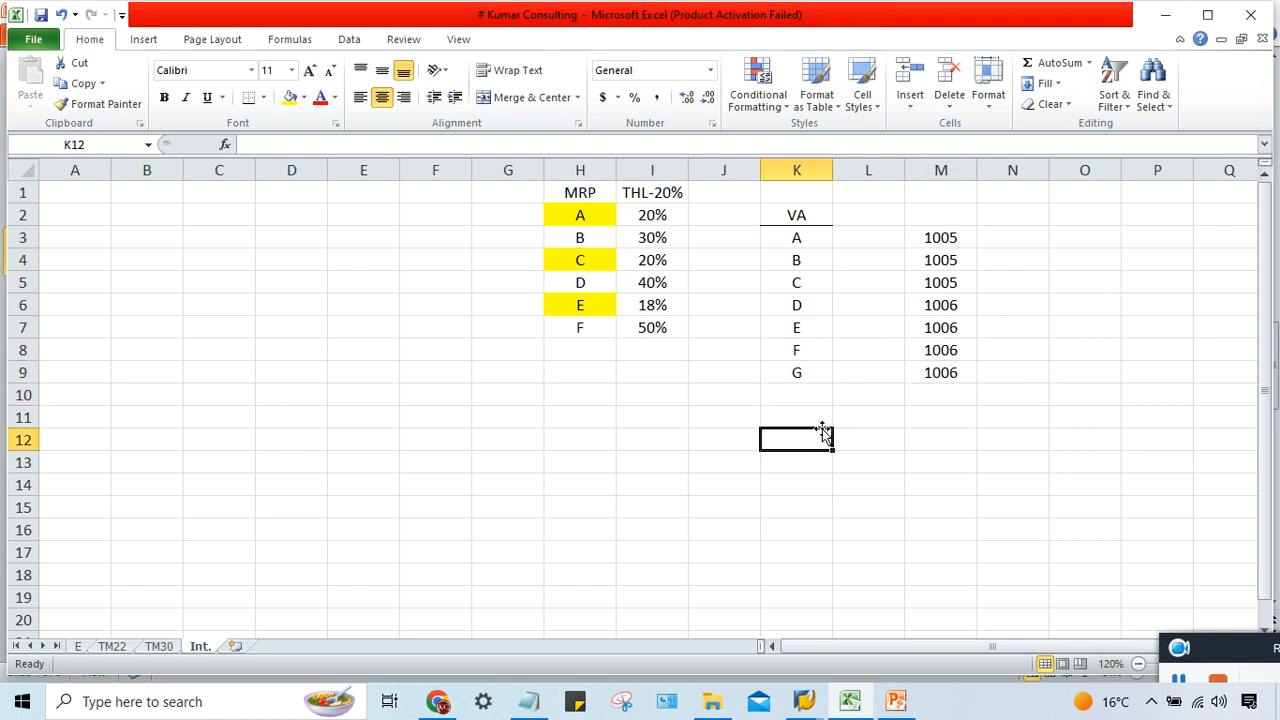
- Examine how the VA letters in K3 to K9 correspond to the numbers in M3 to M9
{"action": "left_click_drag", "start_coordinate": [806, 244], "coordinate": [792, 375]}
{"action": "left_click", "coordinate": [846, 280]}
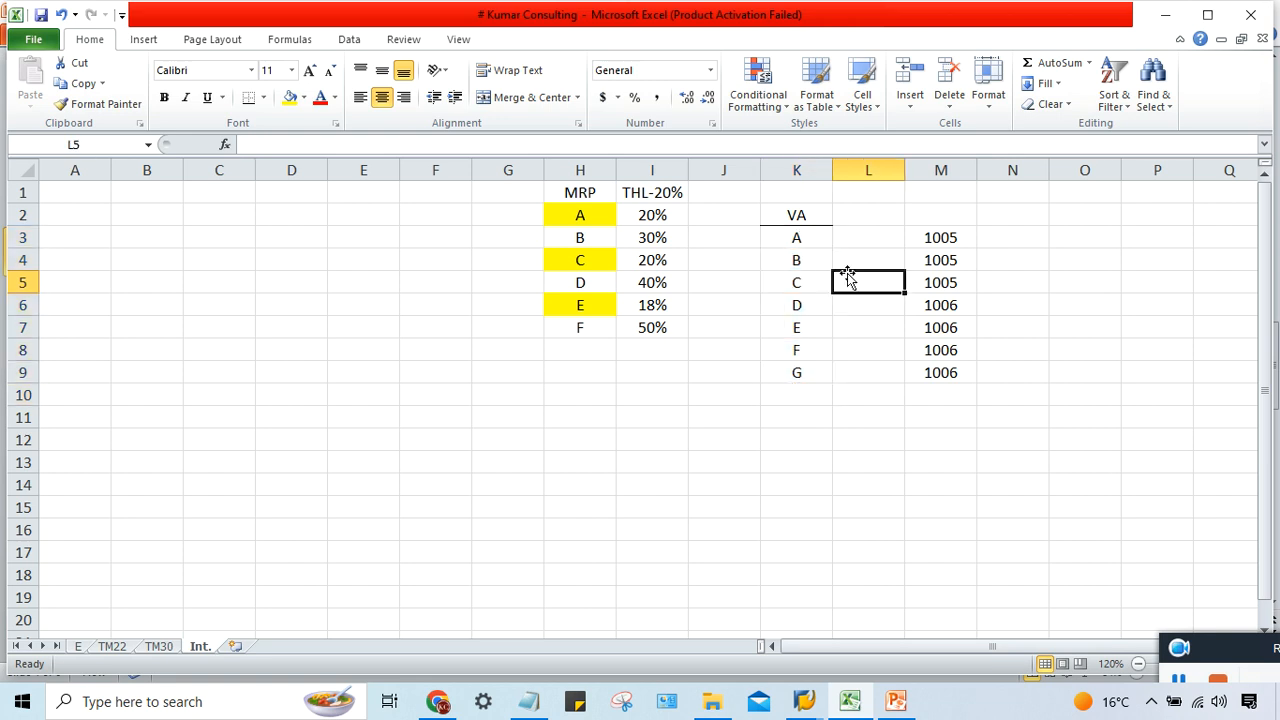
{"action": "left_click_drag", "start_coordinate": [950, 232], "coordinate": [958, 371]}
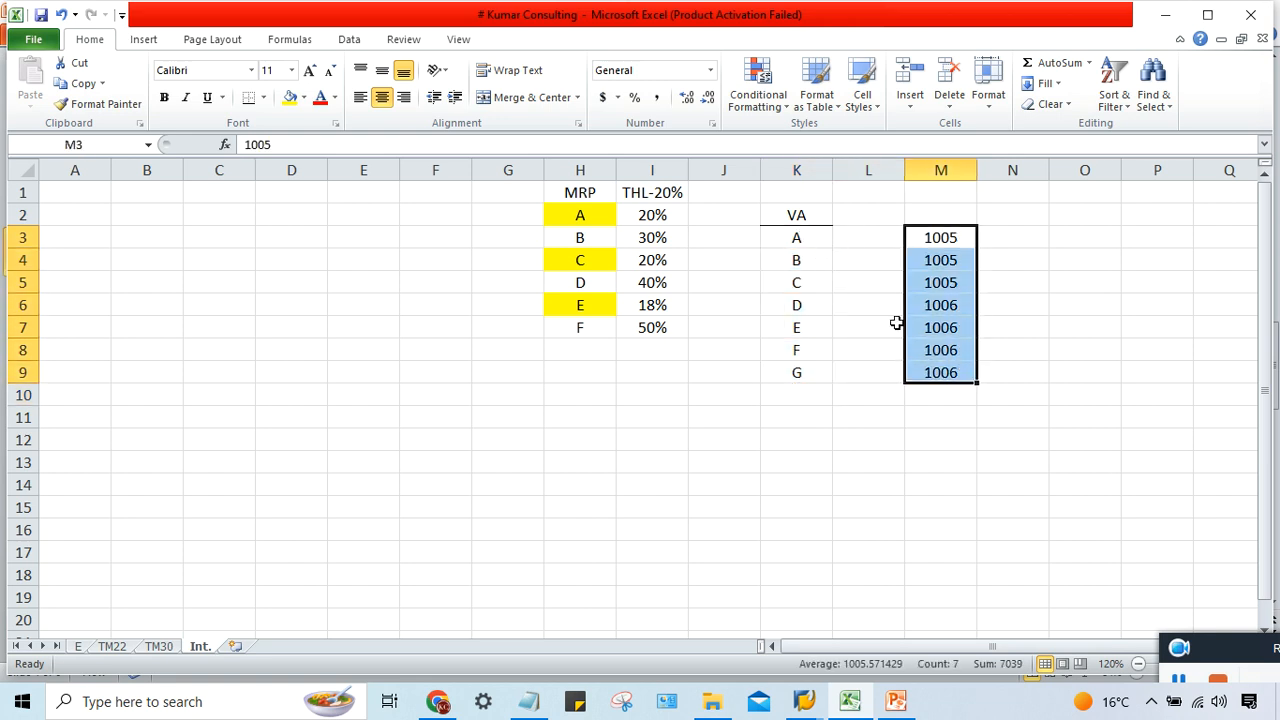
{"action": "left_click", "coordinate": [805, 238]}
{"action": "left_click", "coordinate": [874, 236]}
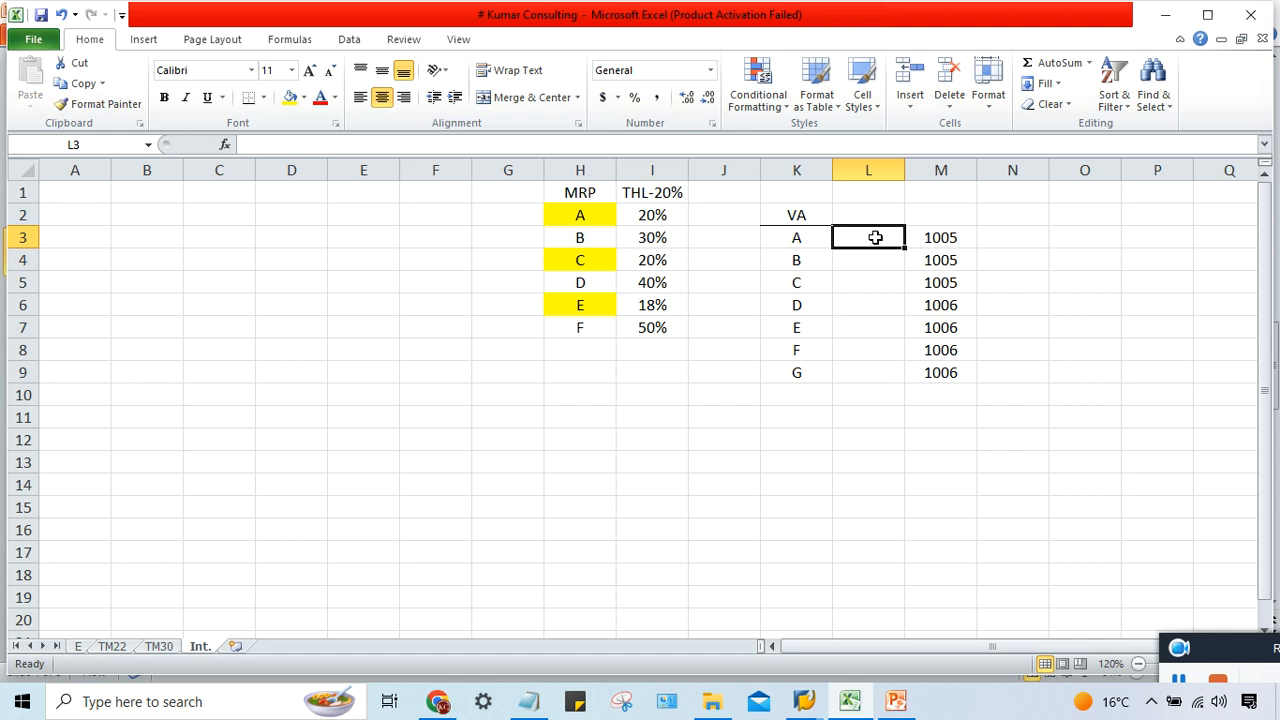
{"action": "left_click_drag", "start_coordinate": [955, 238], "coordinate": [940, 373]}
{"action": "left_click", "coordinate": [960, 305]}
{"action": "left_click_drag", "start_coordinate": [794, 242], "coordinate": [800, 357]}
{"action": "left_click_drag", "start_coordinate": [948, 238], "coordinate": [929, 386]}
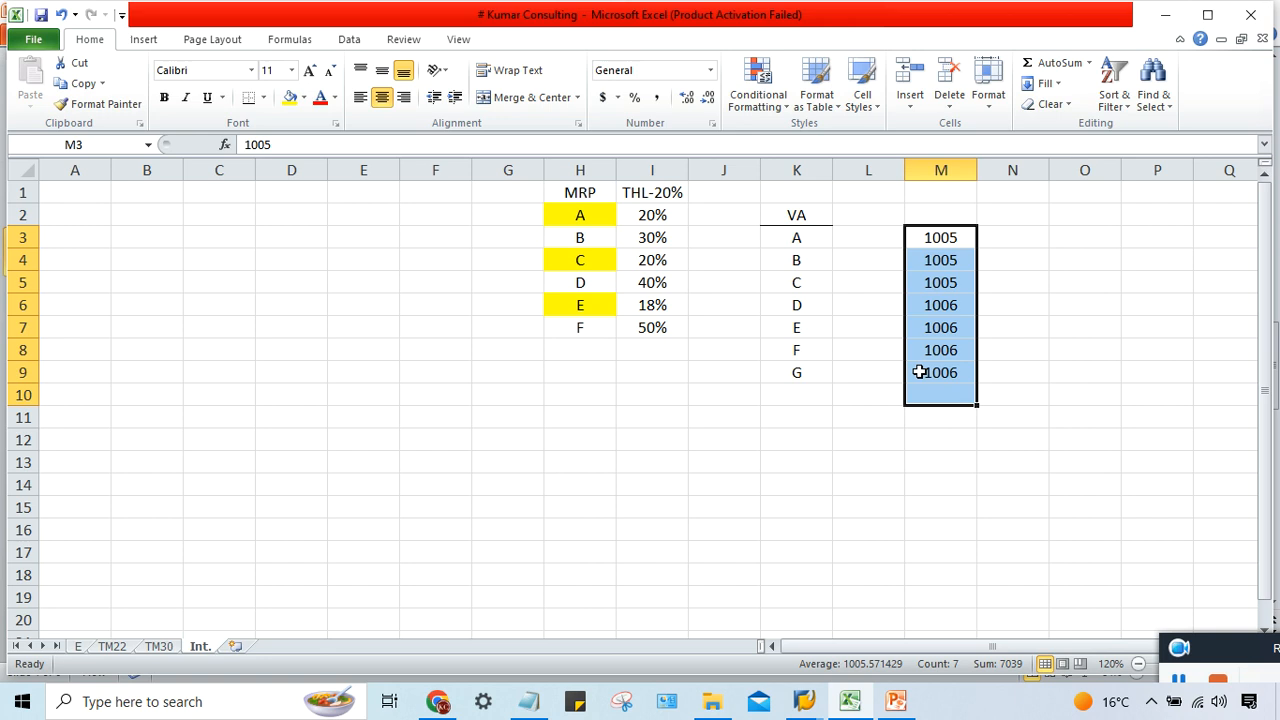
- Add the heading VC in cell L2 beside the VA heading
{"action": "left_click", "coordinate": [866, 212]}
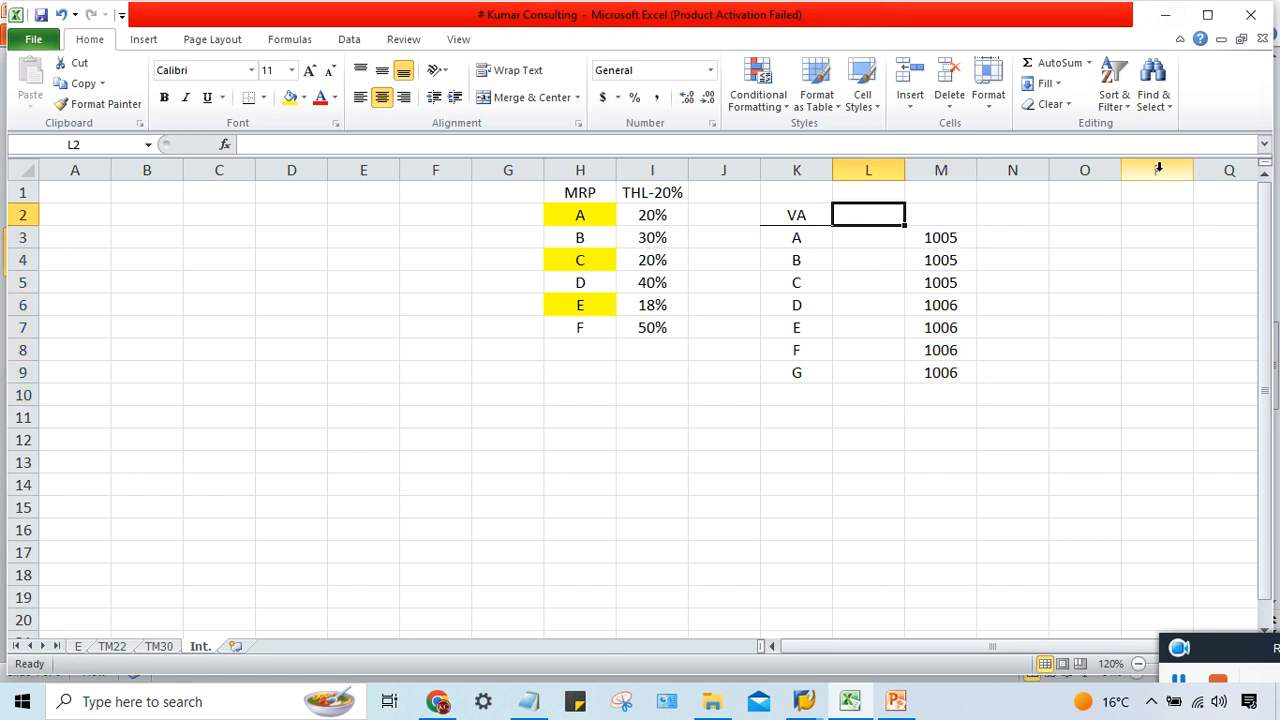
{"action": "type", "text": "V"}
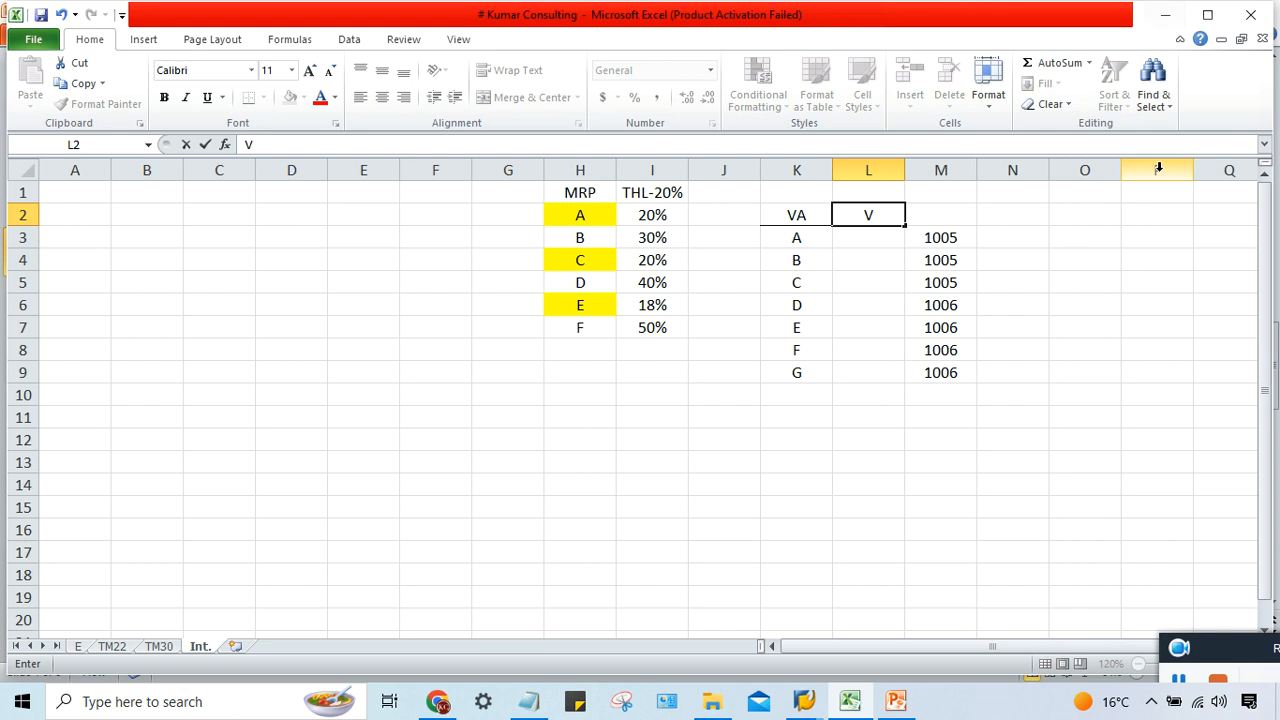
{"action": "type", "text": "C"}
{"action": "key", "text": "Return"}
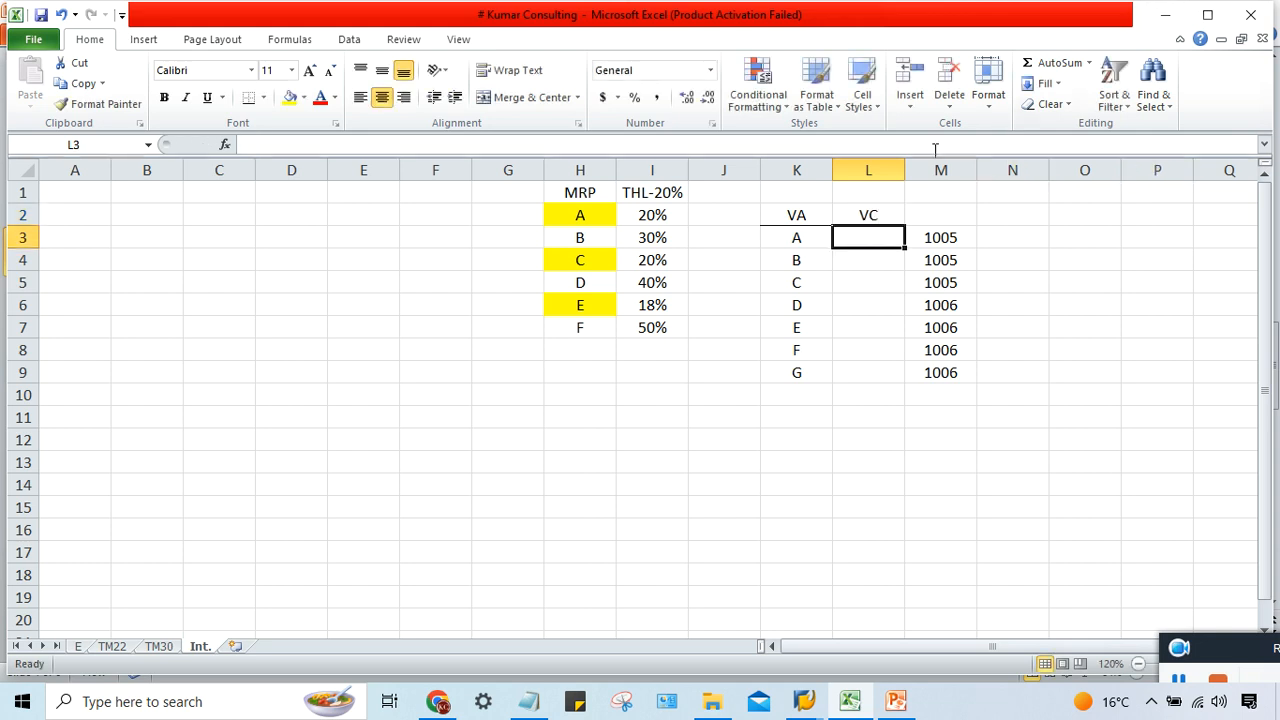
{"action": "left_click", "coordinate": [778, 215]}
{"action": "left_click", "coordinate": [849, 216]}
- Enter 3000 in cell L3 under VC and fill it down to L9
{"action": "left_click", "coordinate": [885, 242]}
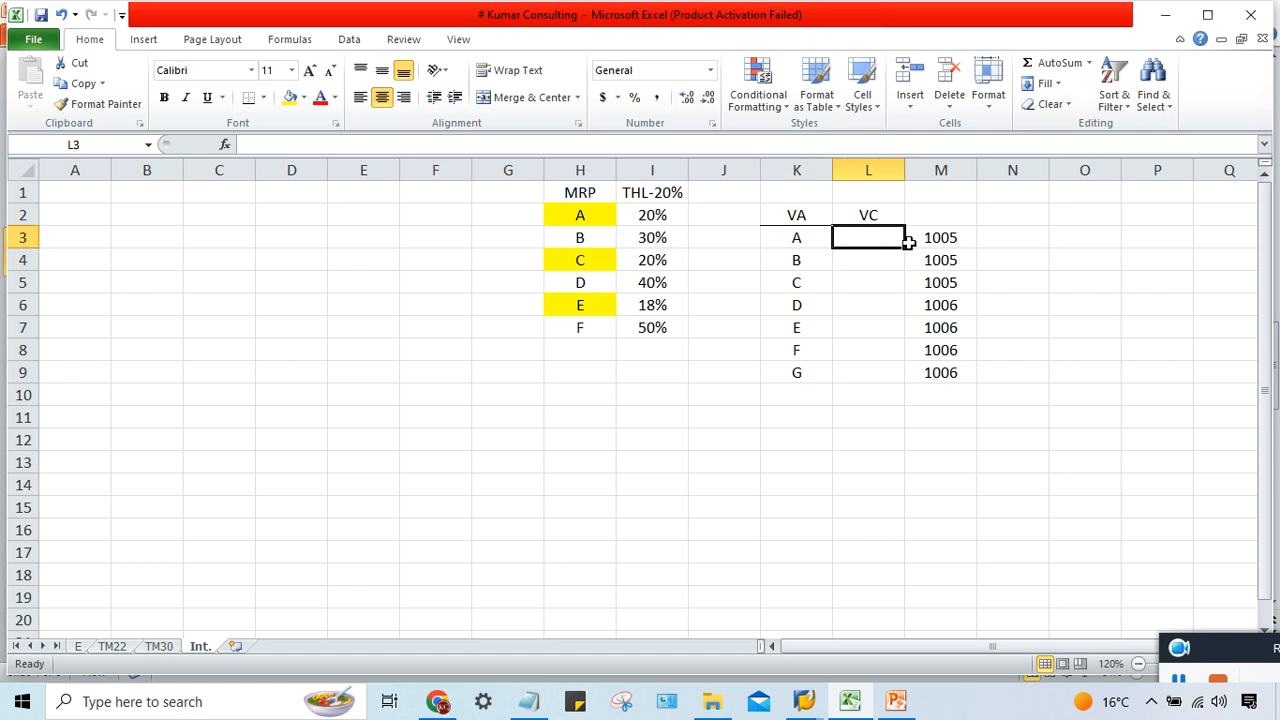
{"action": "type", "text": "3000"}
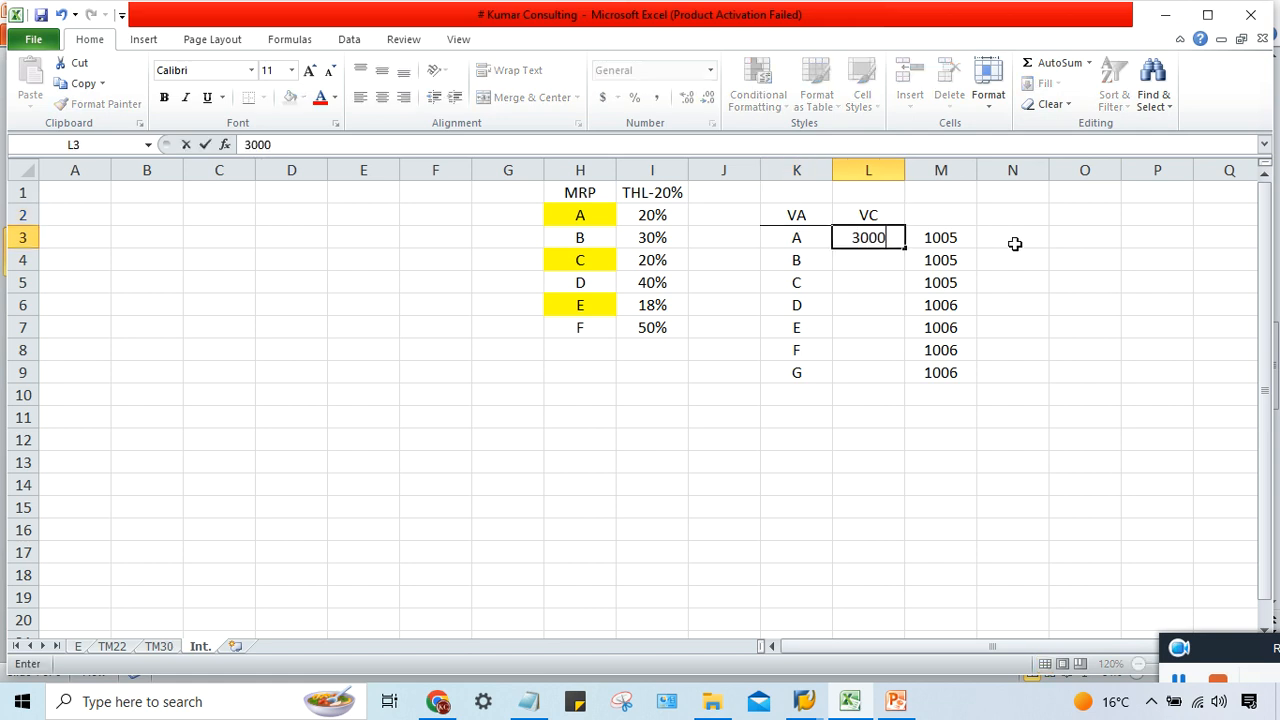
{"action": "key", "text": "Return"}
{"action": "left_click_drag", "start_coordinate": [880, 240], "coordinate": [880, 380]}
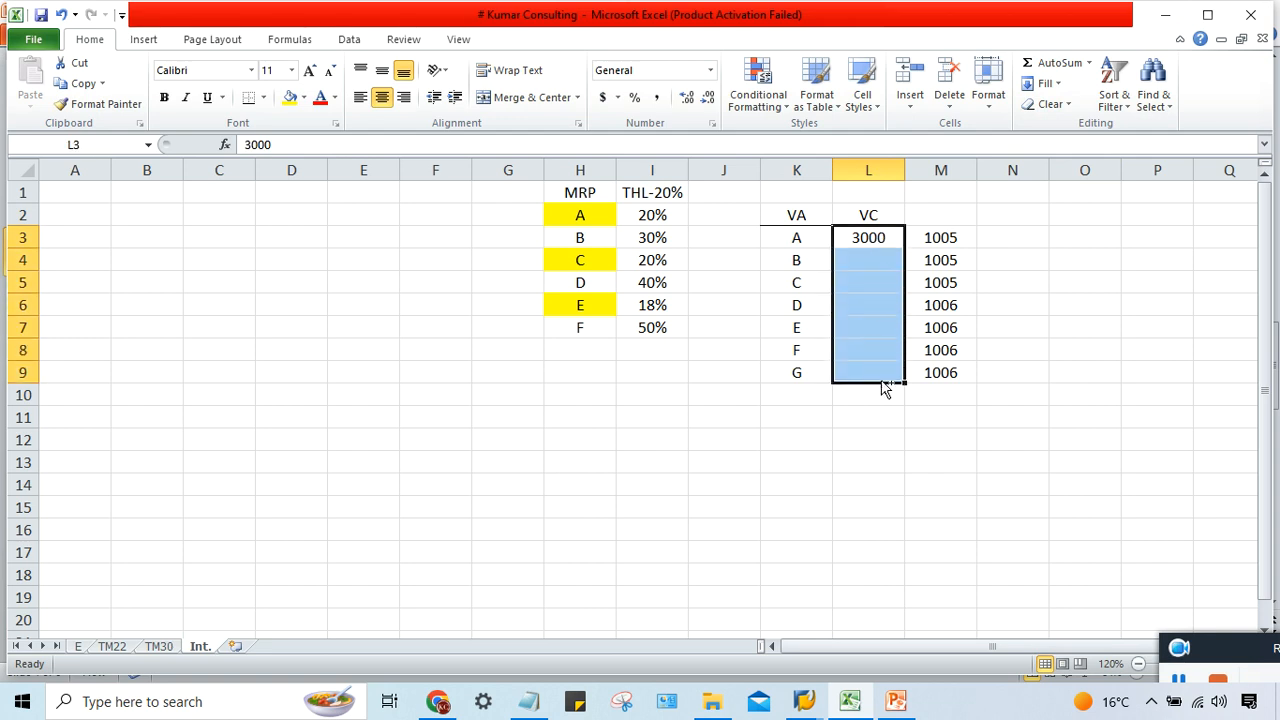
{"action": "key", "text": "ctrl+d"}
- Give the VC heading in cell L2 a bottom border
{"action": "left_click", "coordinate": [868, 214]}
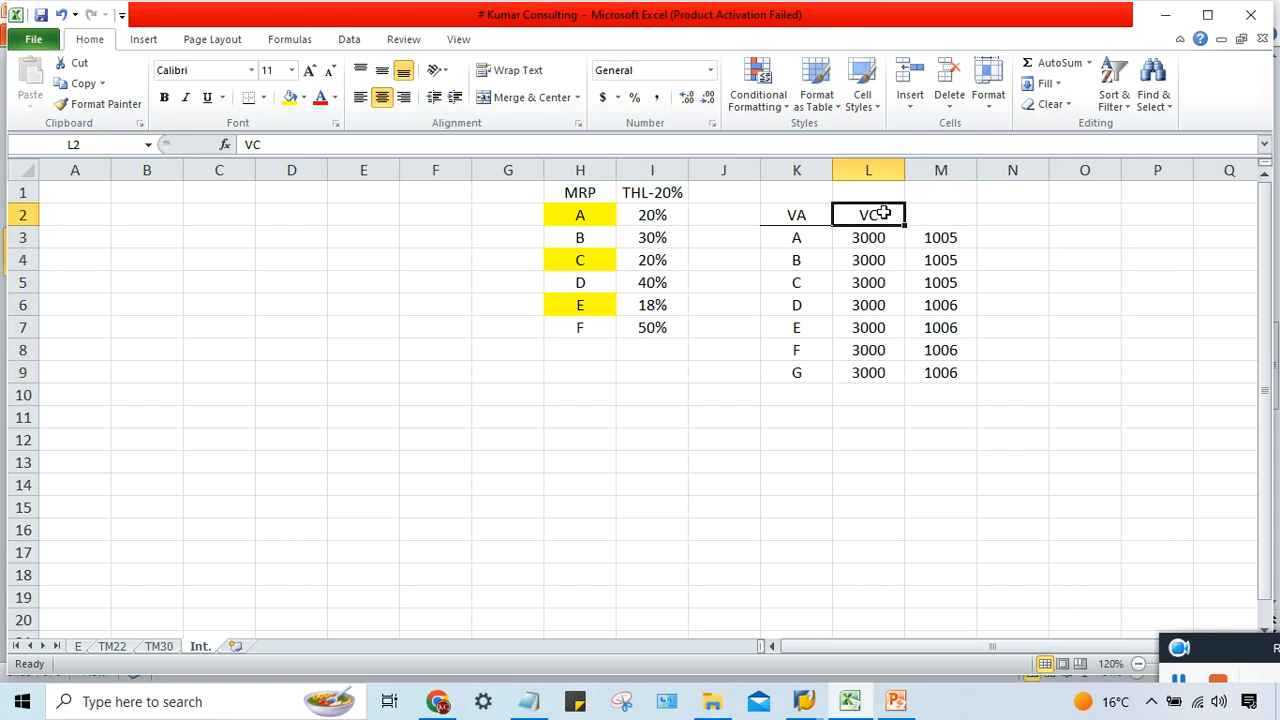
{"action": "left_click", "coordinate": [255, 99]}
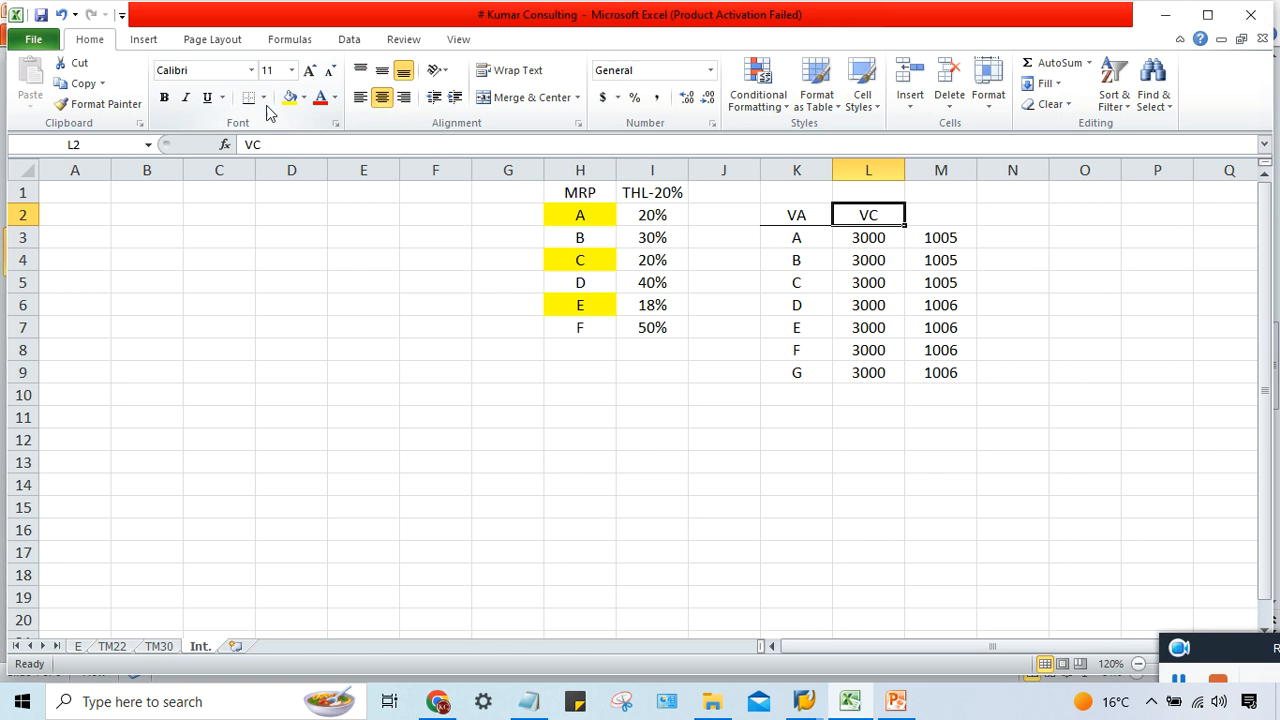
{"action": "left_click", "coordinate": [808, 396]}
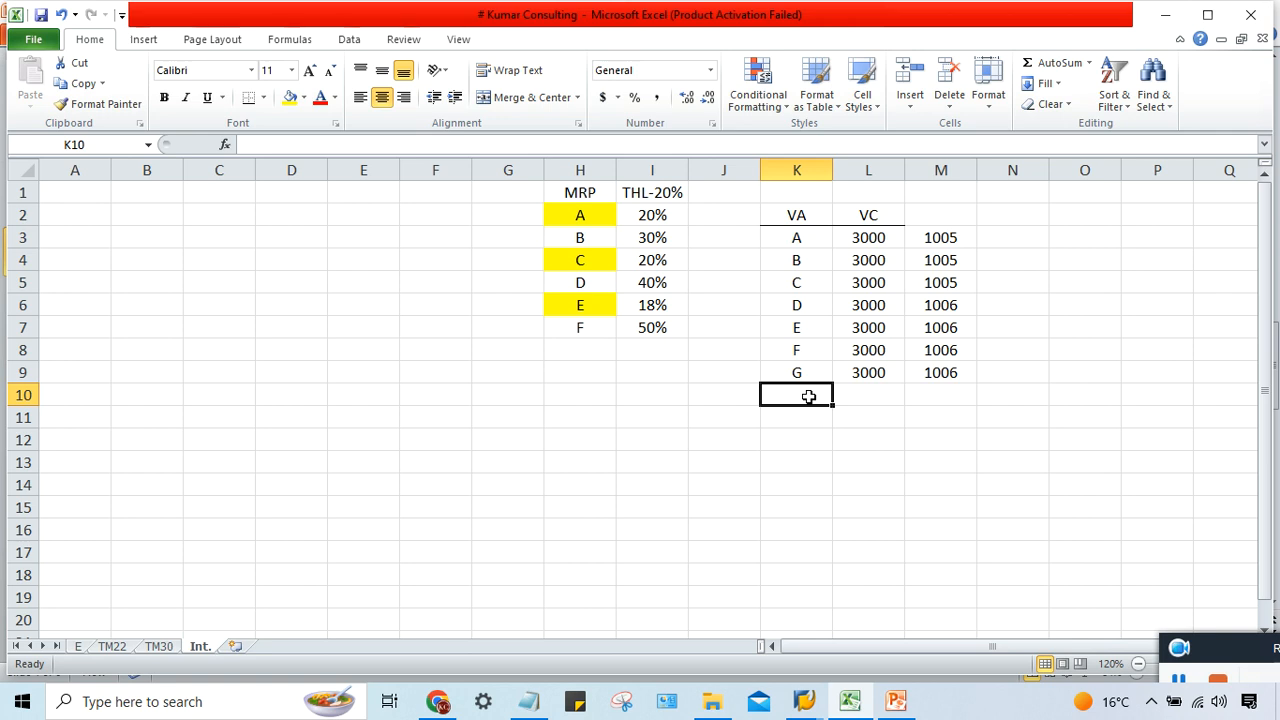
- Compare the VA groups A to C and D to G with their VC value and the numbers in column M
{"action": "left_click", "coordinate": [814, 258]}
{"action": "left_click", "coordinate": [810, 283]}
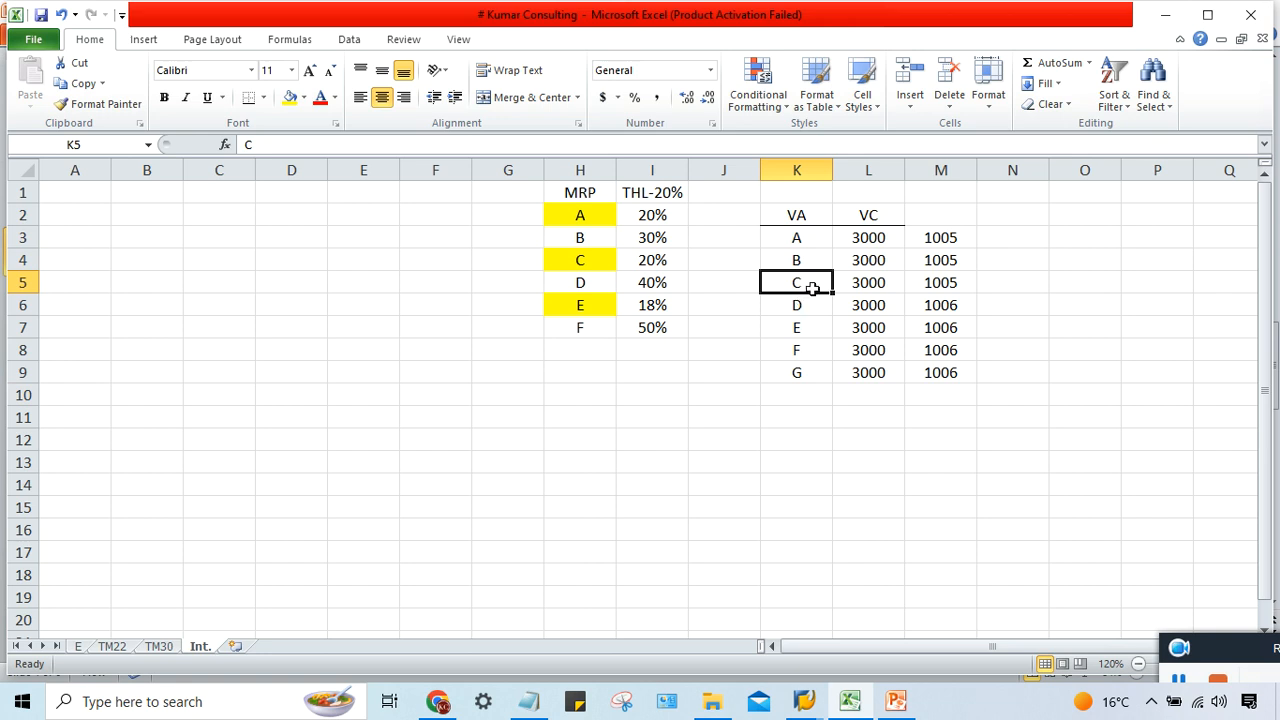
{"action": "left_click_drag", "start_coordinate": [811, 240], "coordinate": [810, 274]}
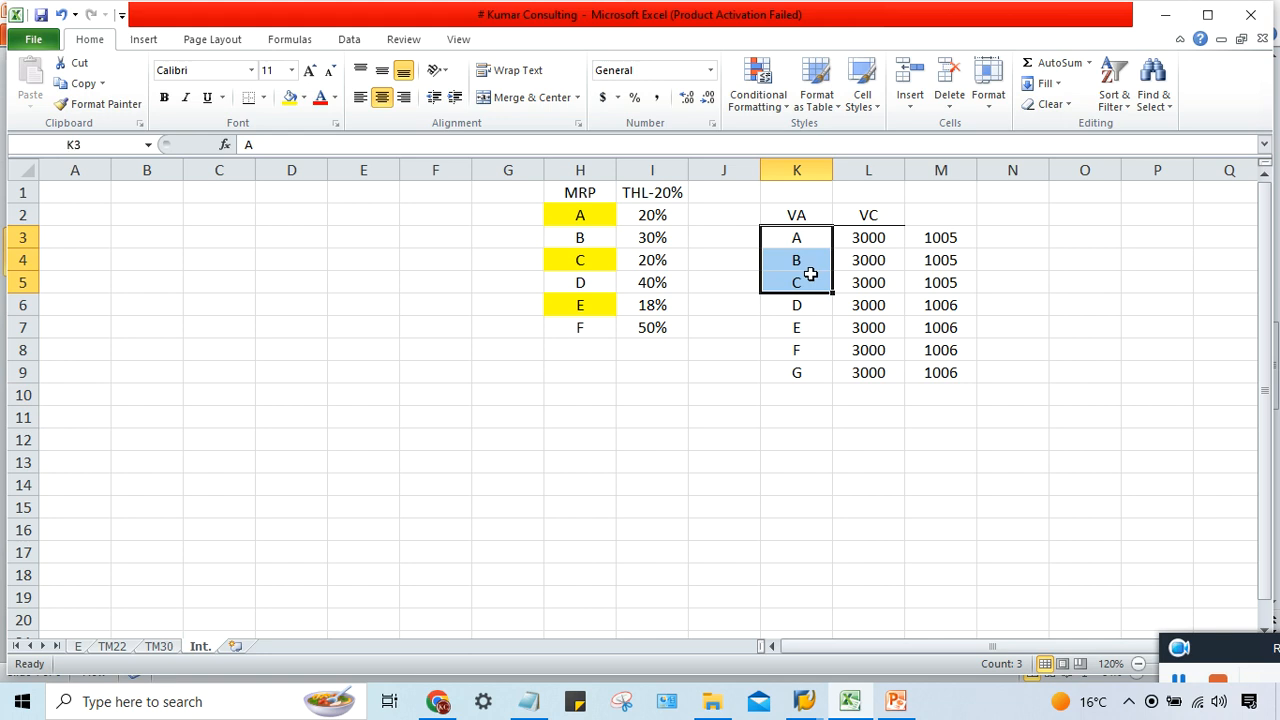
{"action": "left_click", "coordinate": [866, 239]}
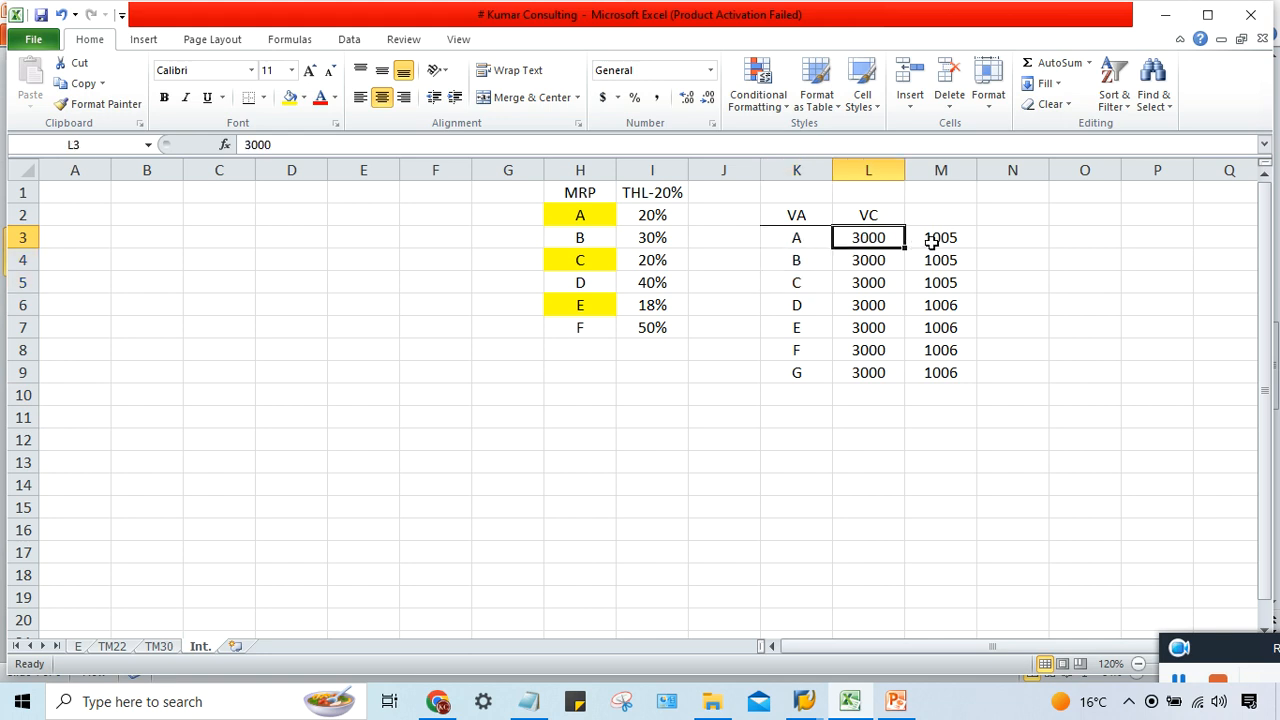
{"action": "left_click_drag", "start_coordinate": [930, 240], "coordinate": [943, 286]}
{"action": "left_click_drag", "start_coordinate": [797, 295], "coordinate": [792, 373]}
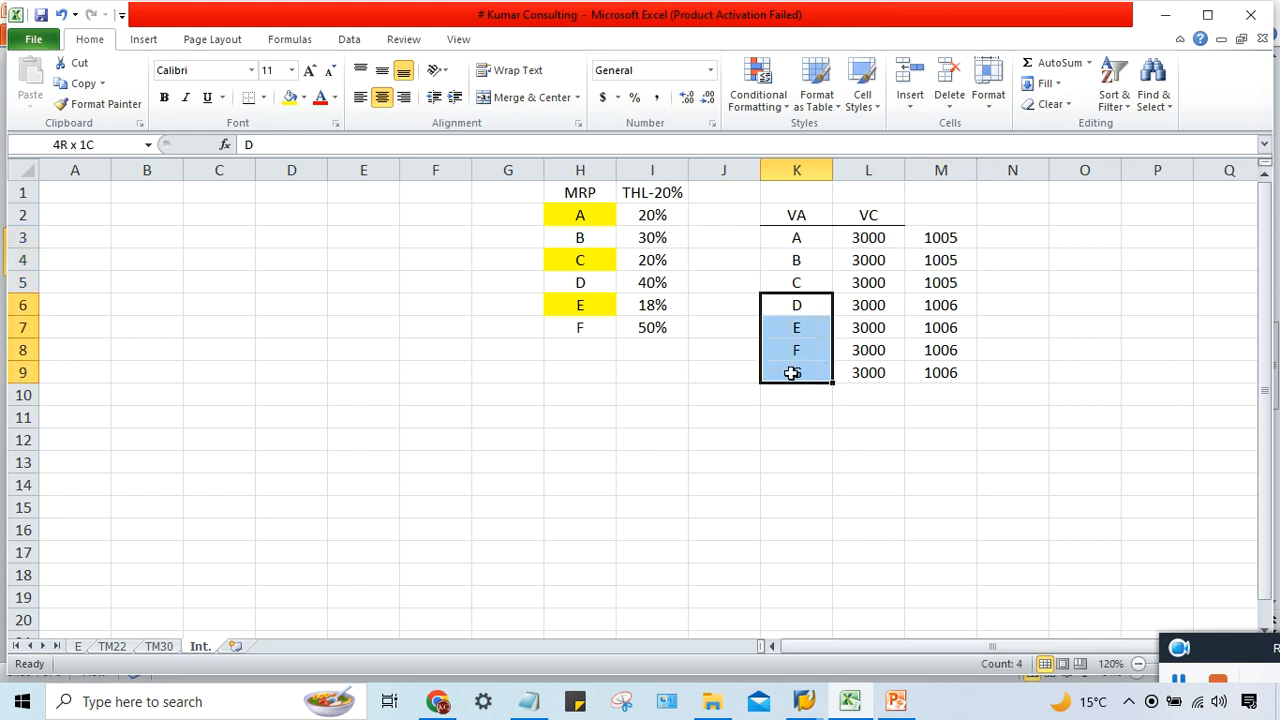
{"action": "left_click_drag", "start_coordinate": [938, 304], "coordinate": [924, 372]}
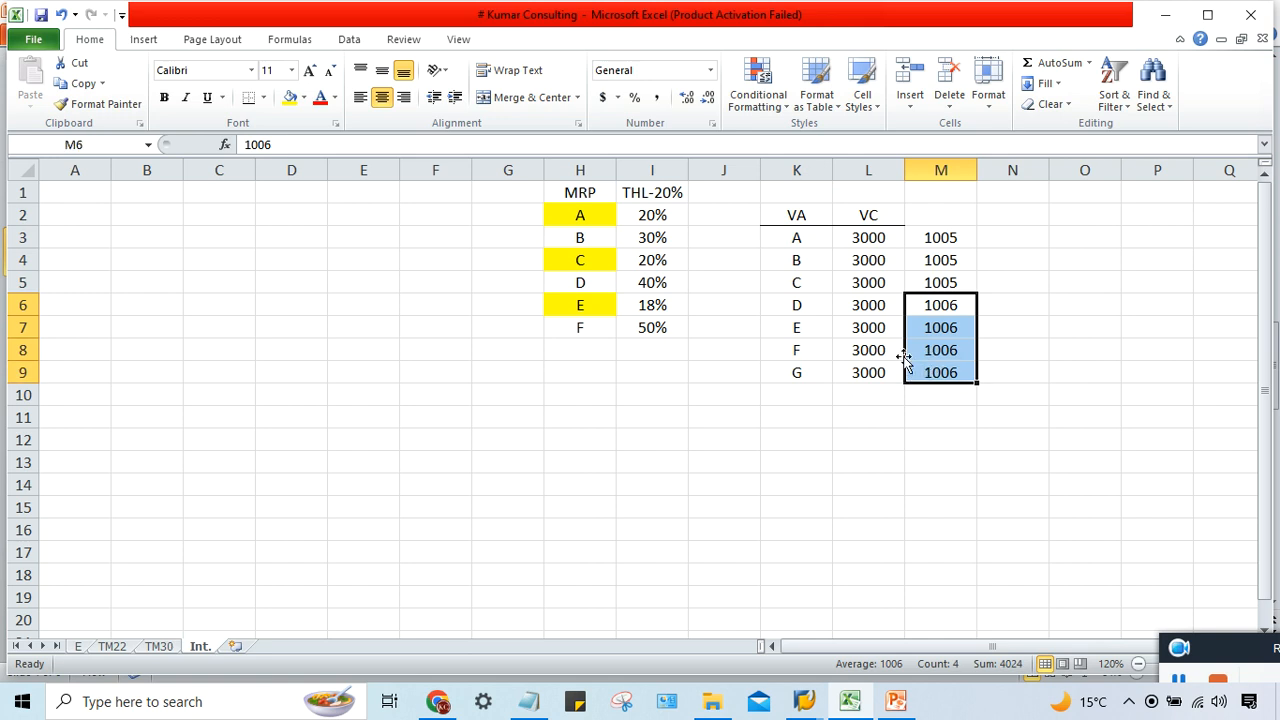
- Insert a blank column between the VA and VC columns
{"action": "left_click", "coordinate": [866, 170]}
{"action": "right_click", "coordinate": [864, 172]}
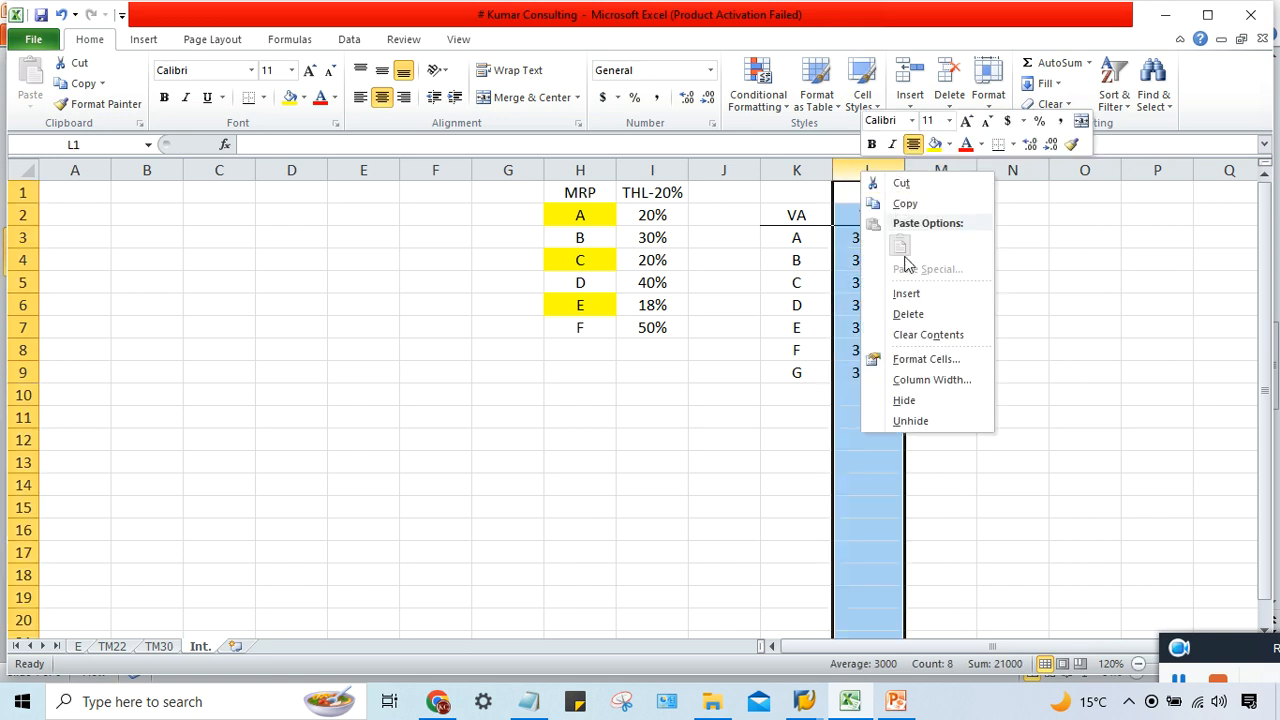
{"action": "left_click", "coordinate": [919, 297]}
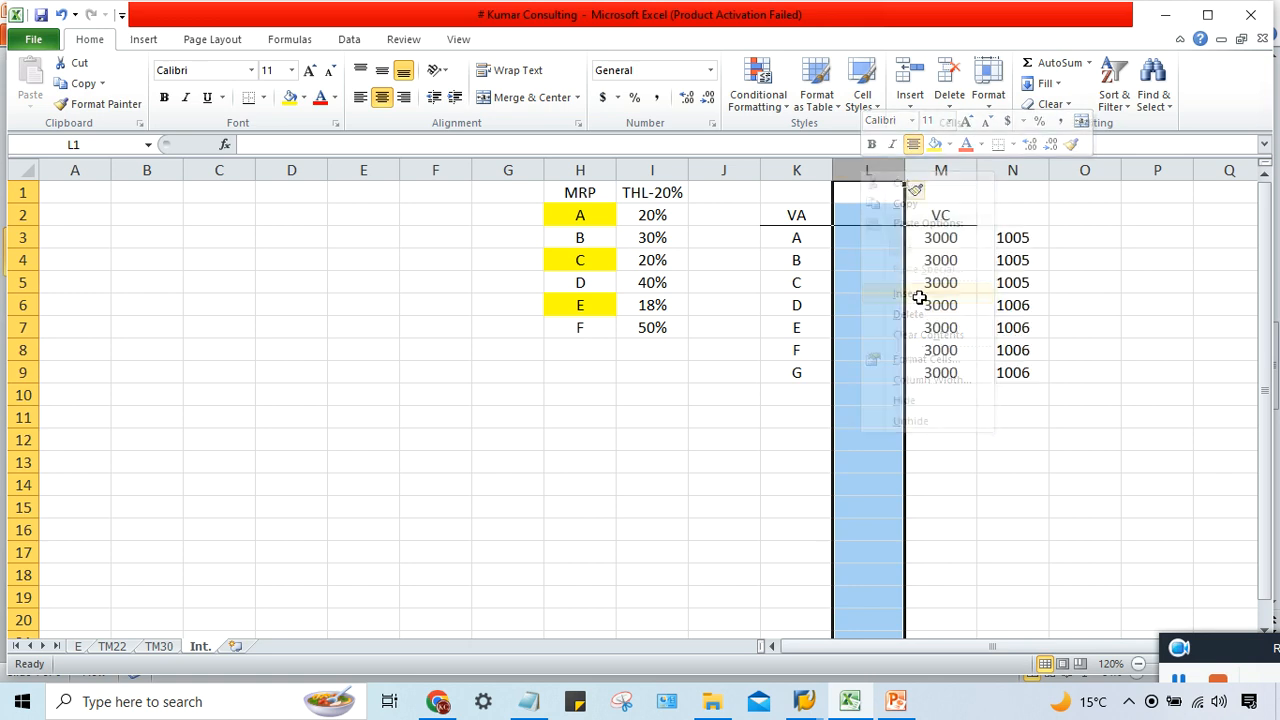
{"action": "left_click", "coordinate": [749, 357]}
{"action": "left_click", "coordinate": [808, 215]}
{"action": "left_click", "coordinate": [868, 214]}
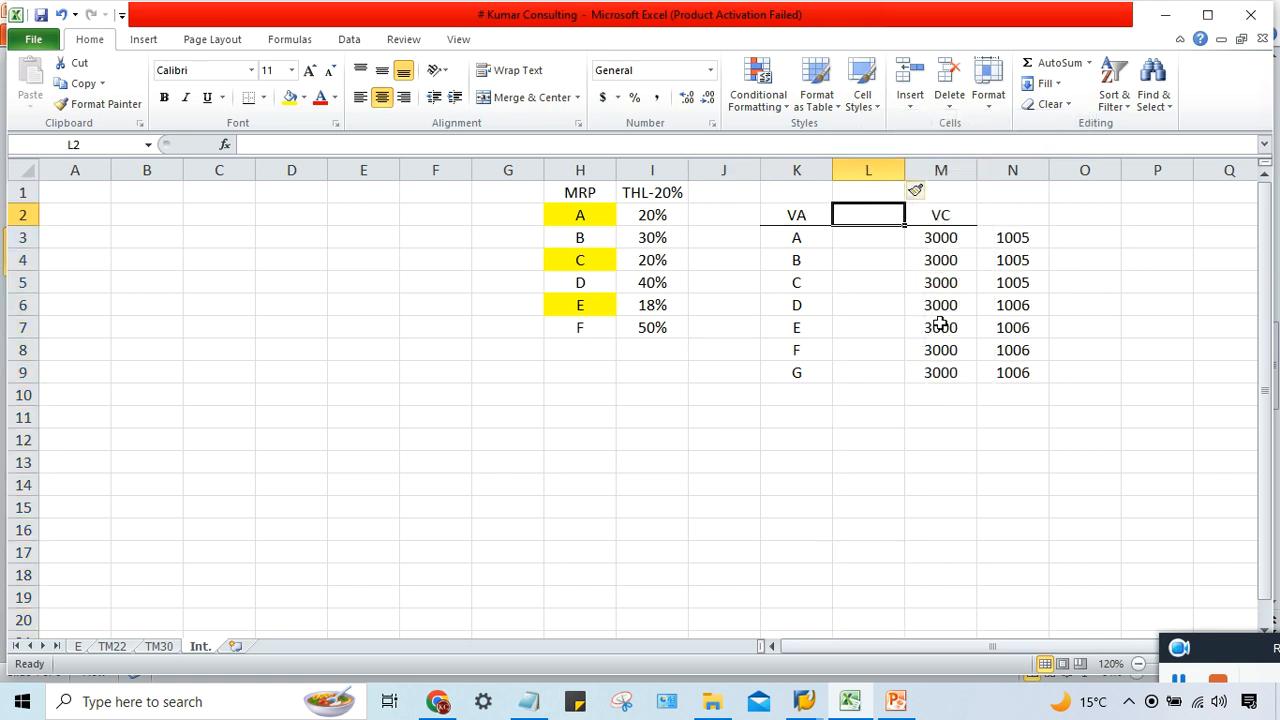
- Merge and center the blank cells L3:L5 and fill VA cells A to C with yellow
{"action": "left_click_drag", "start_coordinate": [803, 240], "coordinate": [803, 285]}
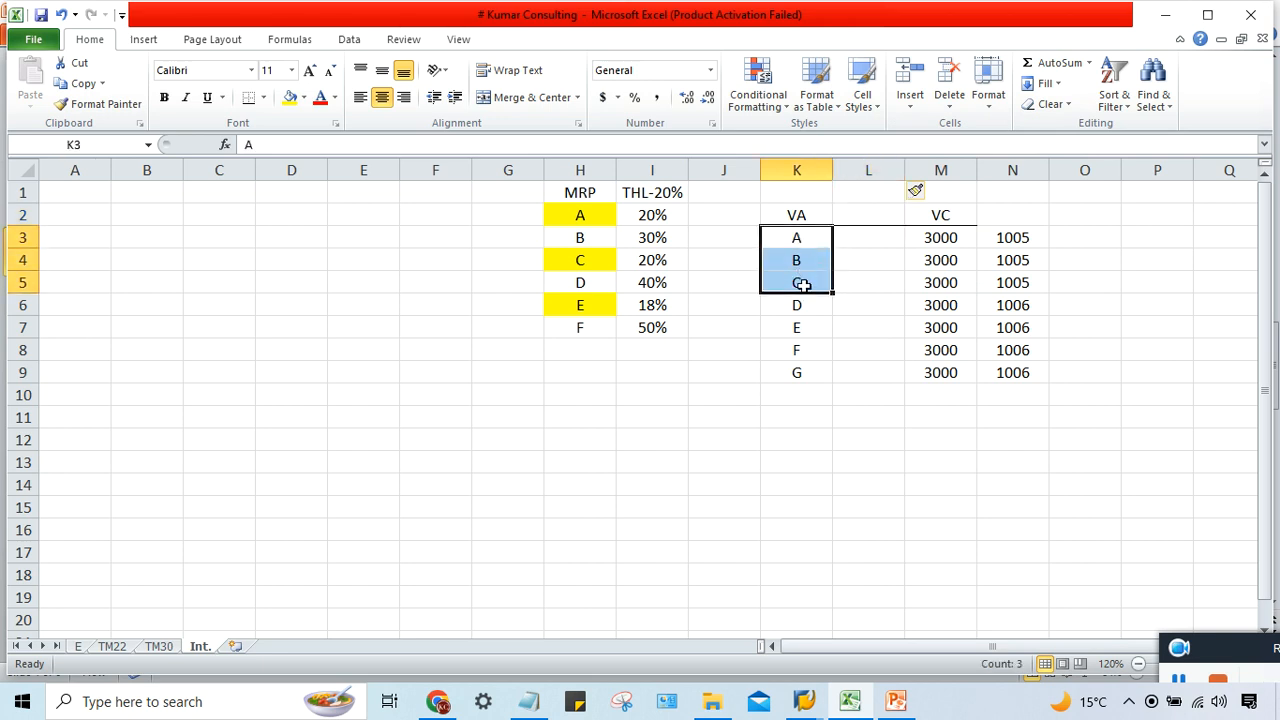
{"action": "left_click_drag", "start_coordinate": [876, 238], "coordinate": [866, 283]}
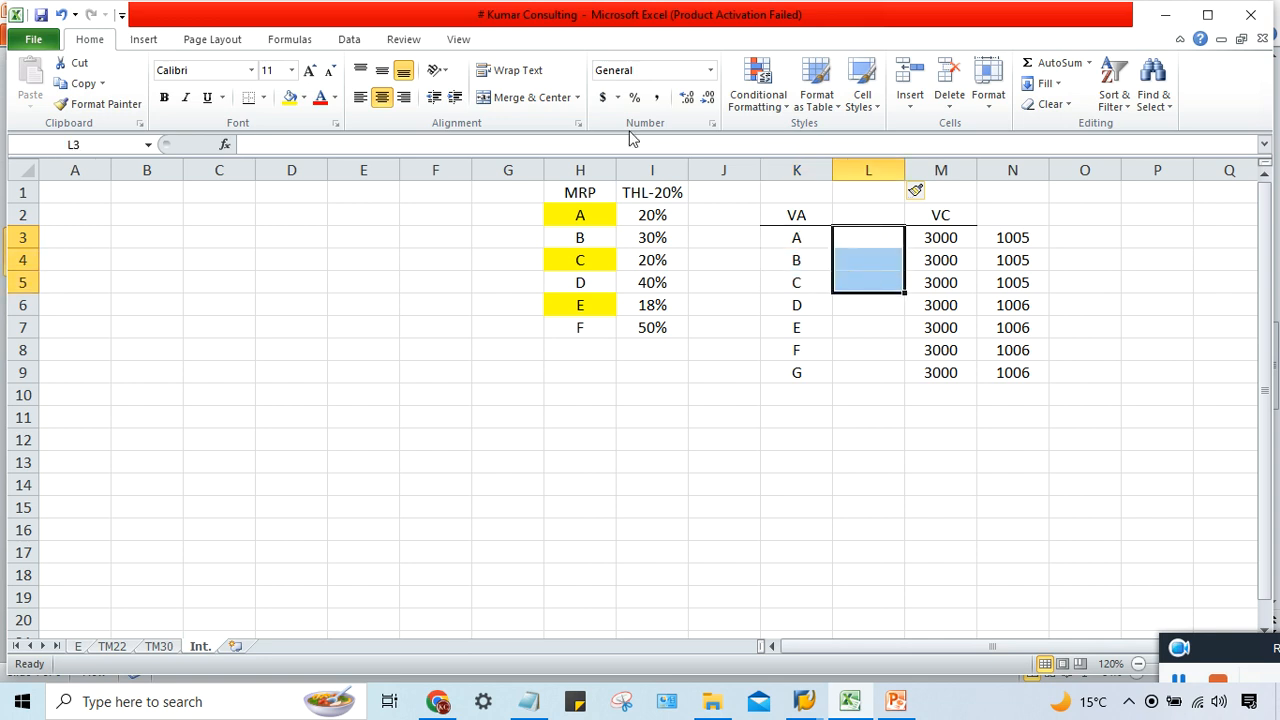
{"action": "left_click", "coordinate": [530, 97]}
{"action": "left_click_drag", "start_coordinate": [808, 240], "coordinate": [803, 280]}
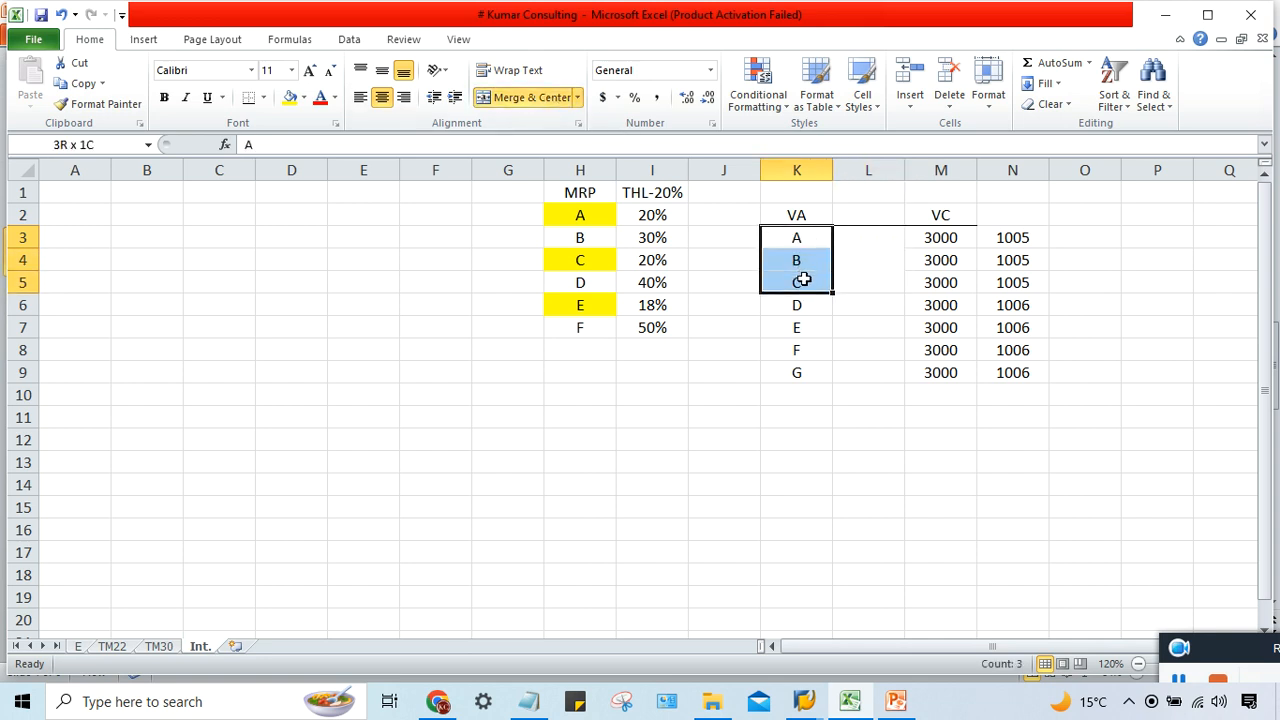
{"action": "left_click", "coordinate": [289, 97]}
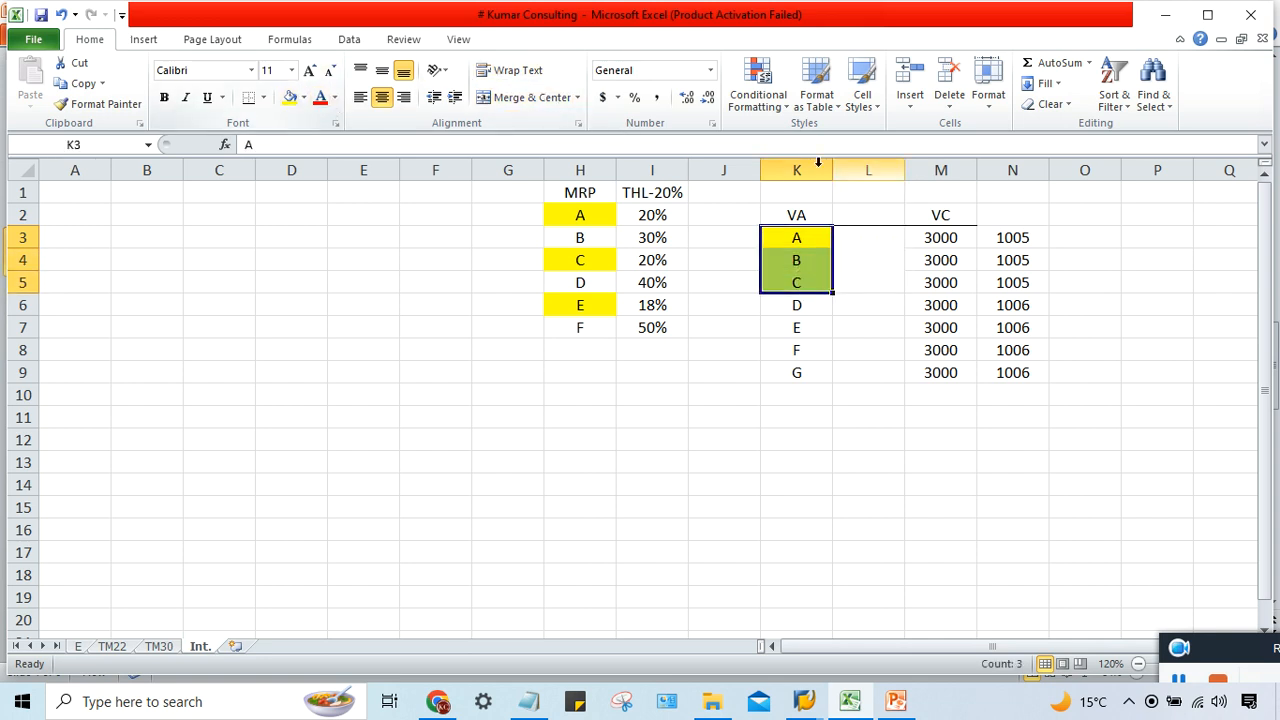
- Enter 0001 as text in the merged cell beside VA rows A to C and center it vertically
{"action": "left_click", "coordinate": [884, 265]}
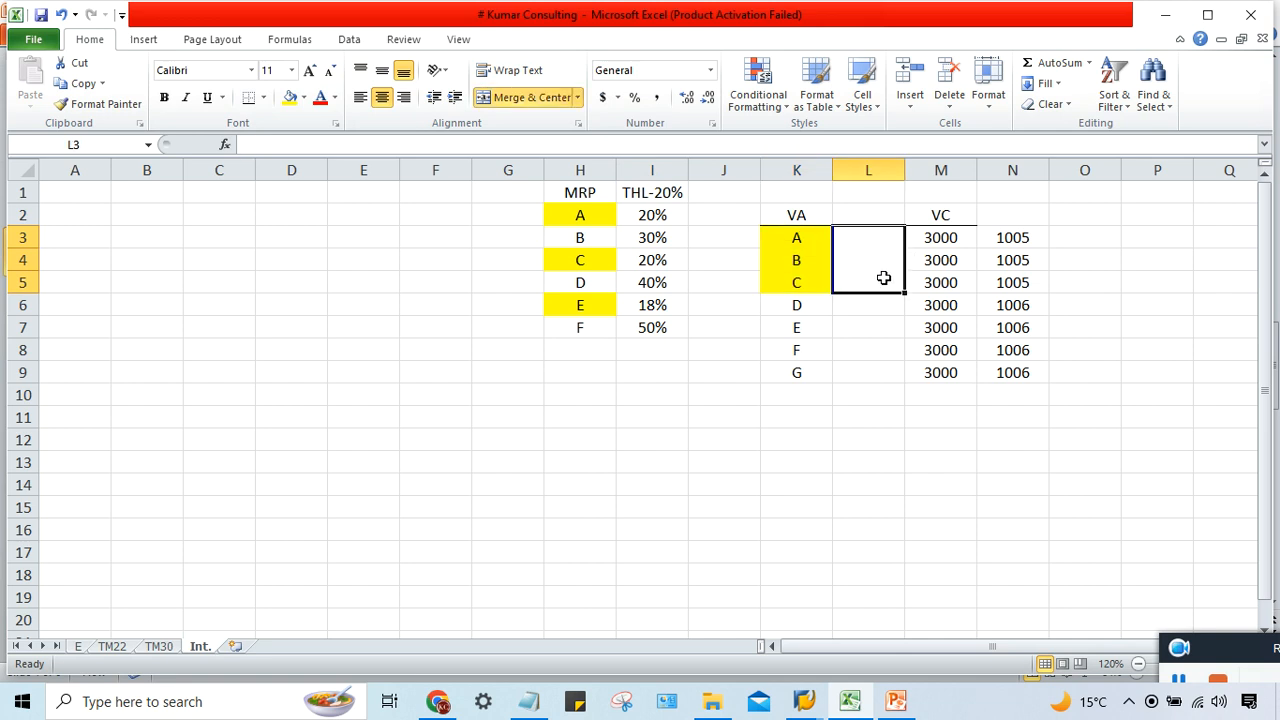
{"action": "type", "text": "'0001"}
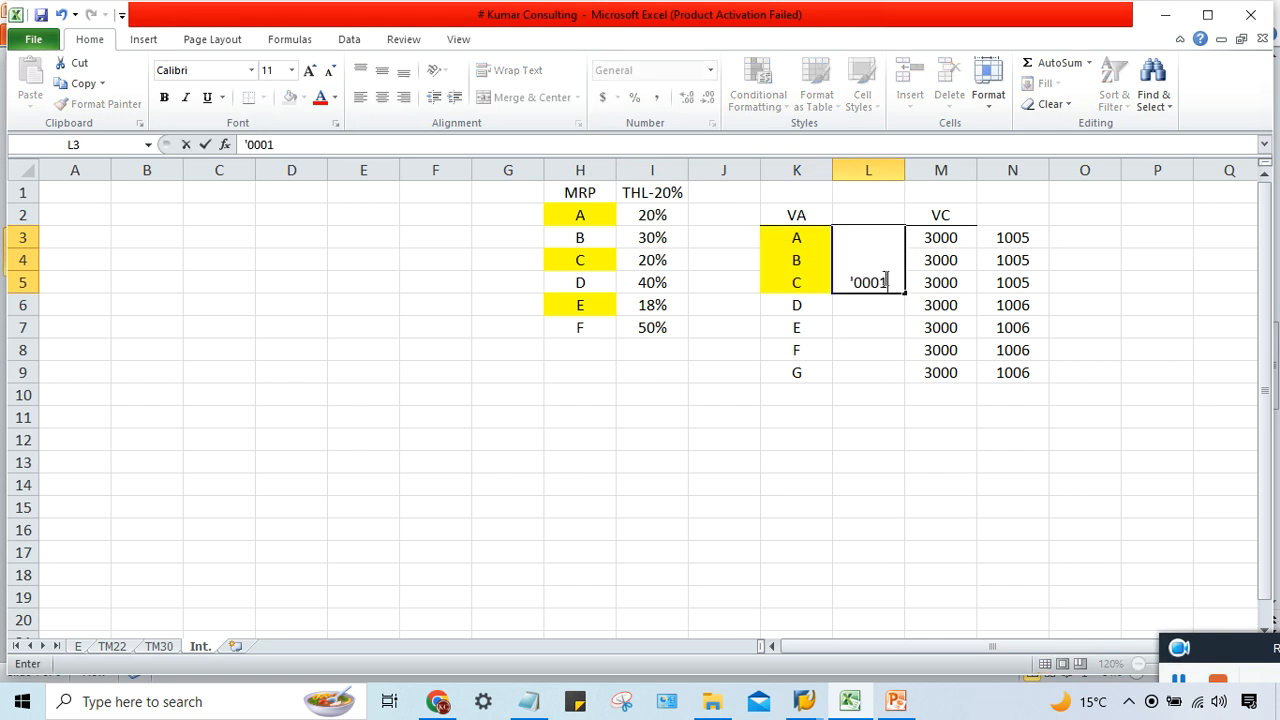
{"action": "key", "text": "Return"}
{"action": "left_click", "coordinate": [864, 260]}
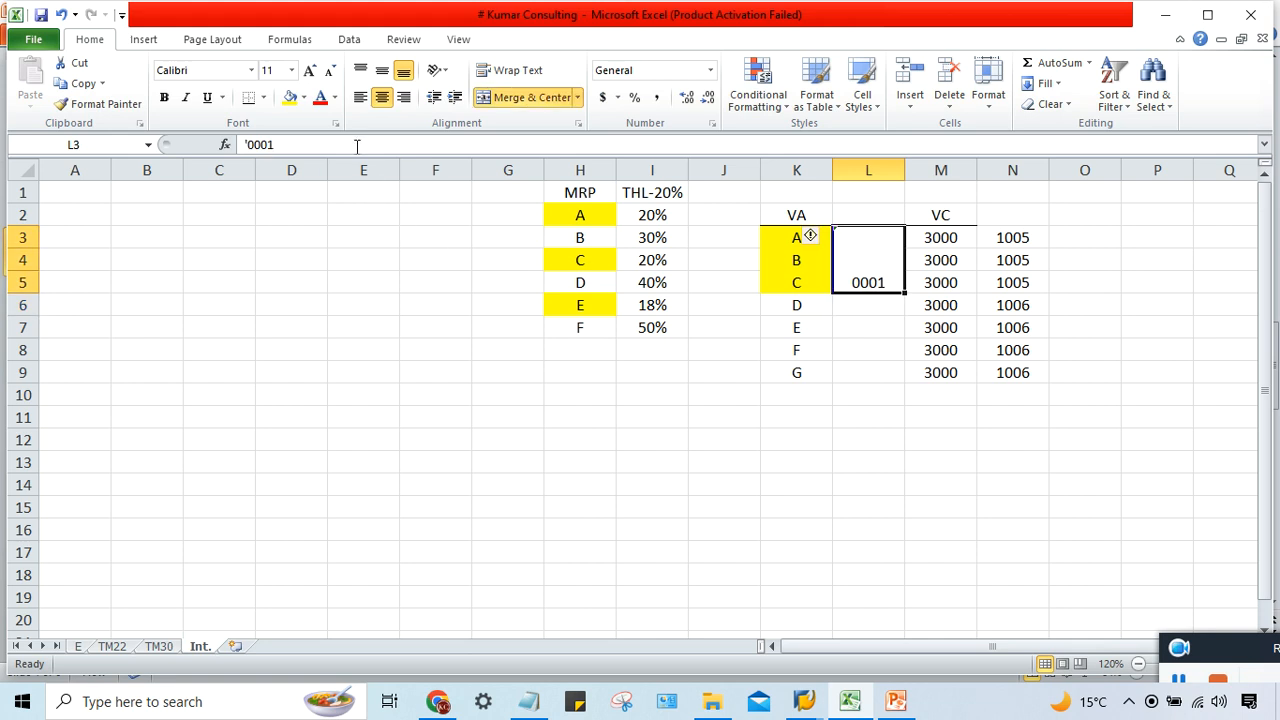
{"action": "left_click", "coordinate": [382, 70]}
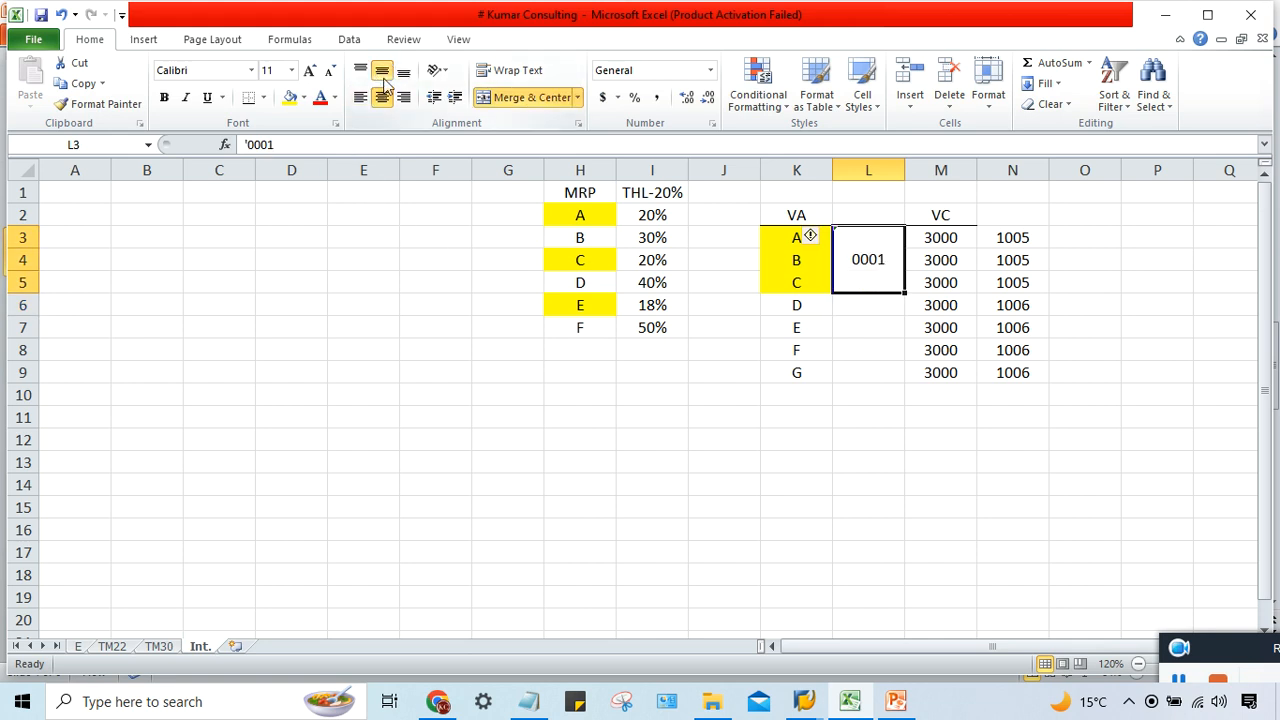
{"action": "left_click", "coordinate": [763, 237]}
{"action": "left_click", "coordinate": [779, 284]}
{"action": "left_click", "coordinate": [786, 260]}
{"action": "left_click", "coordinate": [875, 263]}
- Fill VA cells D to G with light blue
{"action": "left_click_drag", "start_coordinate": [812, 307], "coordinate": [803, 368]}
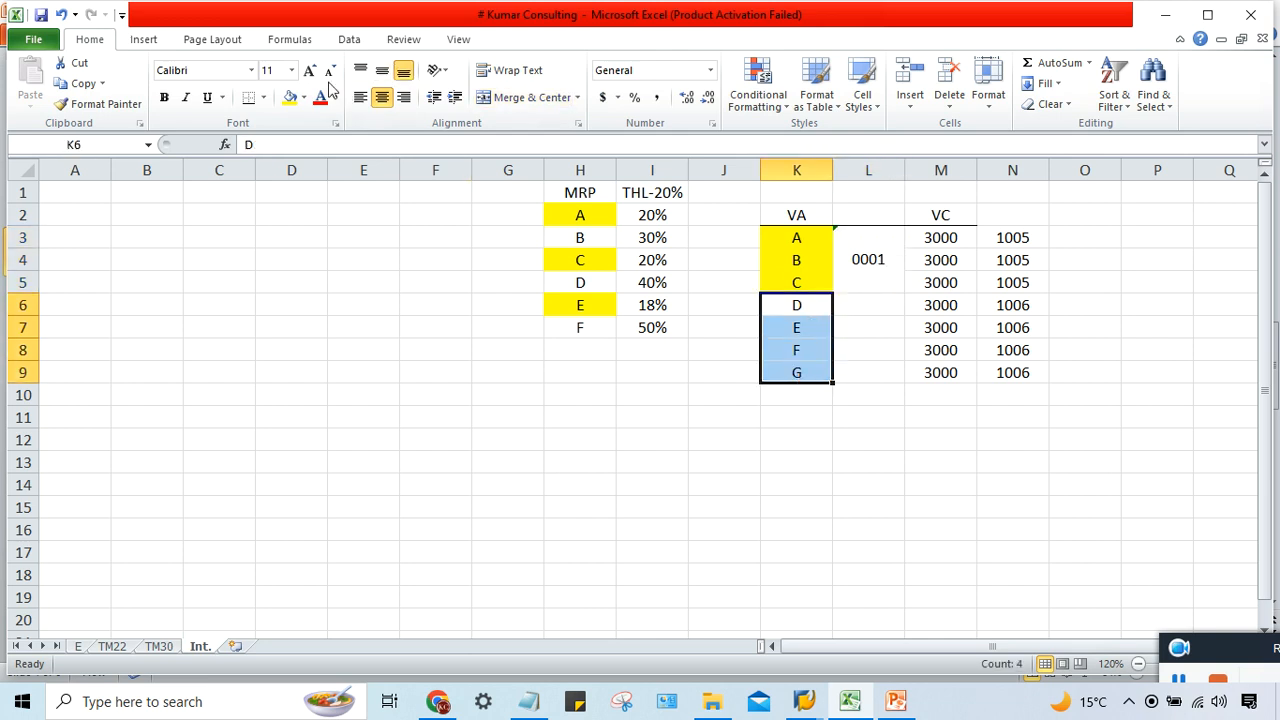
{"action": "left_click", "coordinate": [303, 97]}
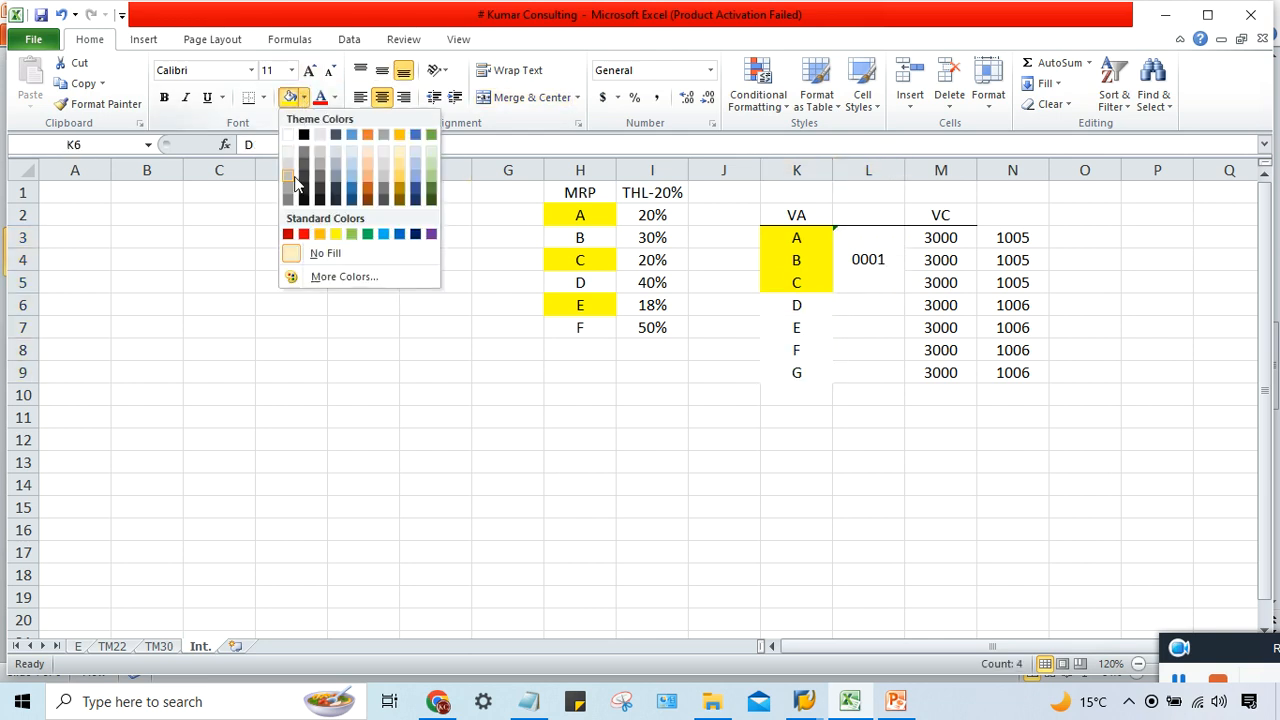
{"action": "left_click", "coordinate": [349, 167]}
- Merge L6:L9 beside VA rows D to G and enter 0002 as text, centered vertically
{"action": "left_click_drag", "start_coordinate": [860, 312], "coordinate": [860, 366]}
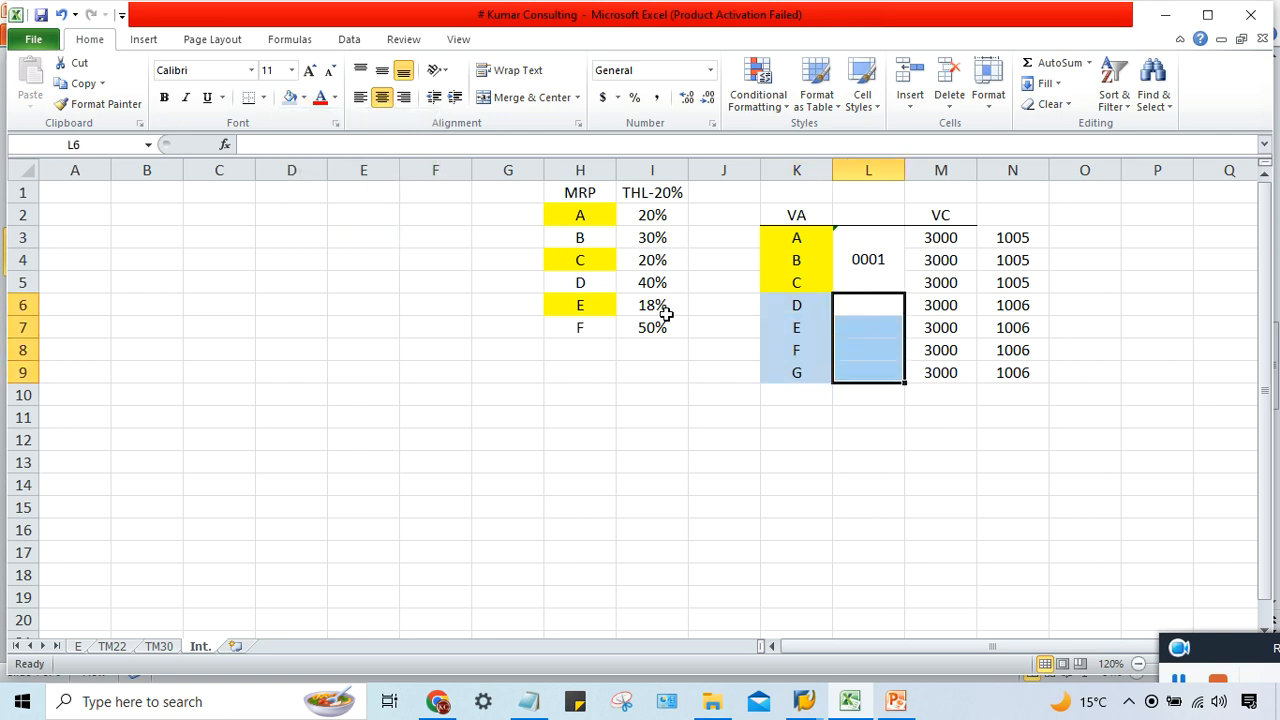
{"action": "left_click", "coordinate": [525, 97]}
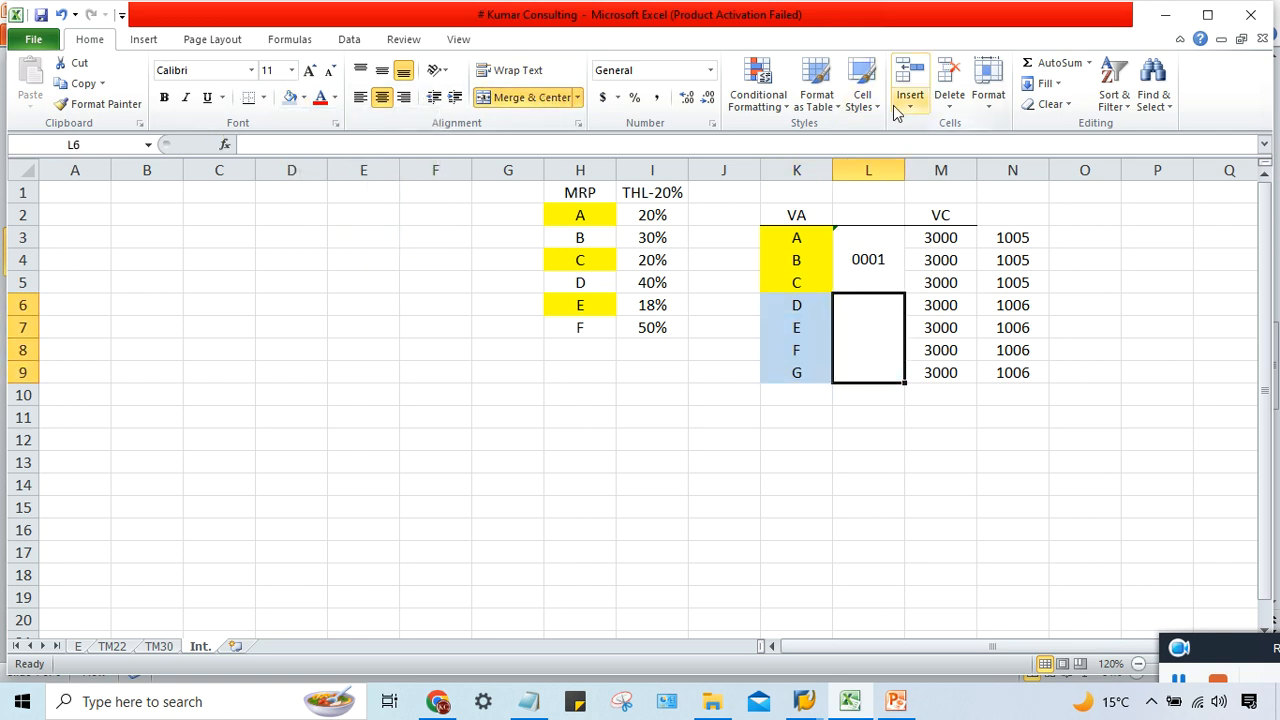
{"action": "type", "text": "'0002"}
{"action": "key", "text": "Return"}
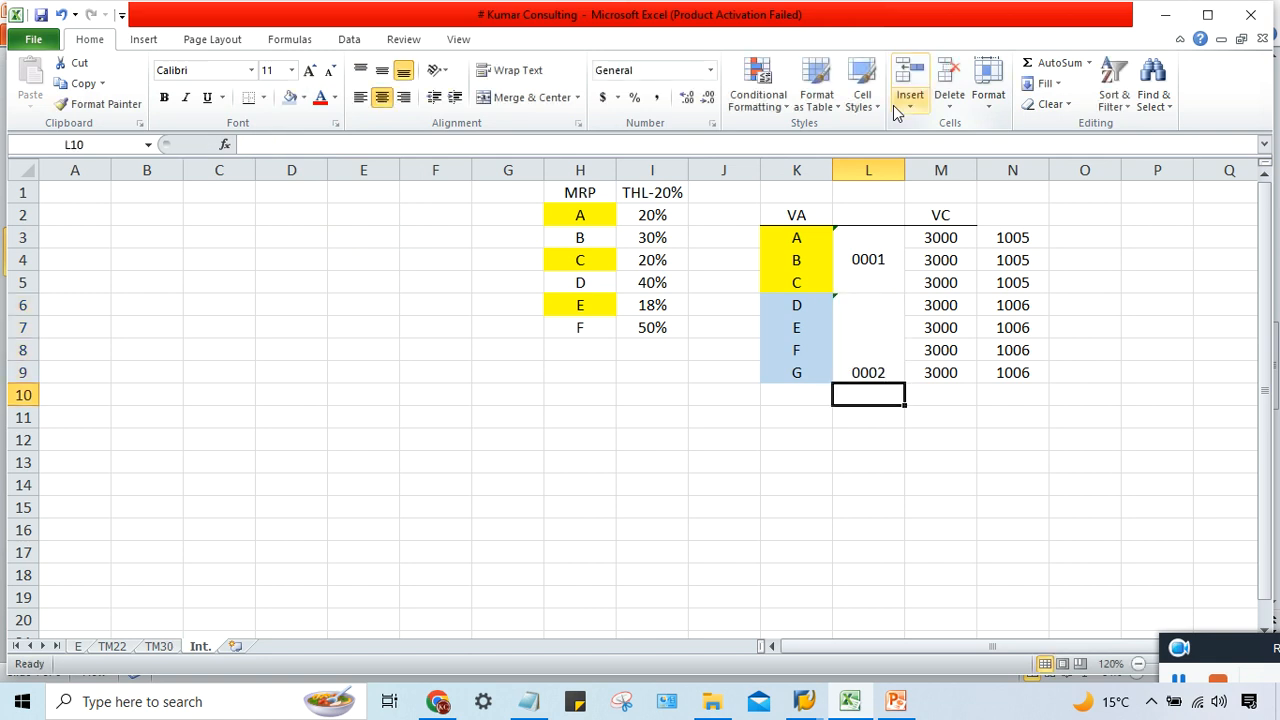
{"action": "left_click", "coordinate": [898, 325]}
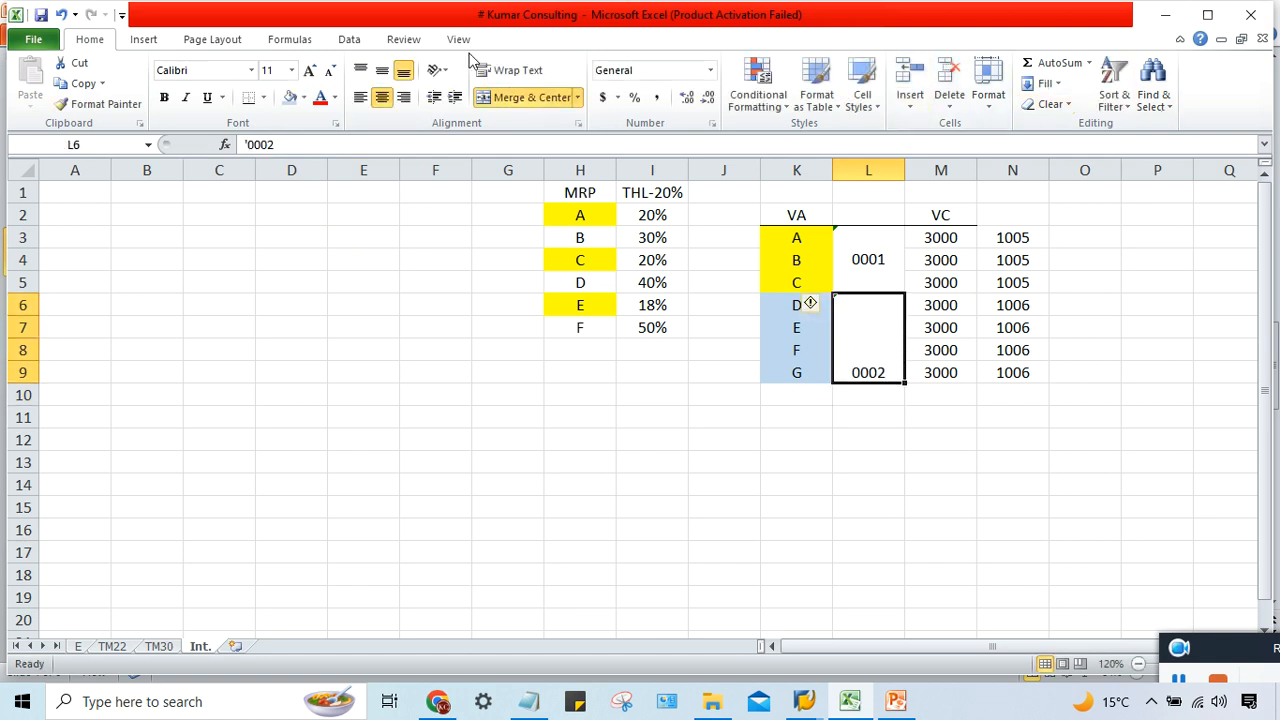
{"action": "left_click", "coordinate": [382, 70]}
{"action": "left_click", "coordinate": [945, 525]}
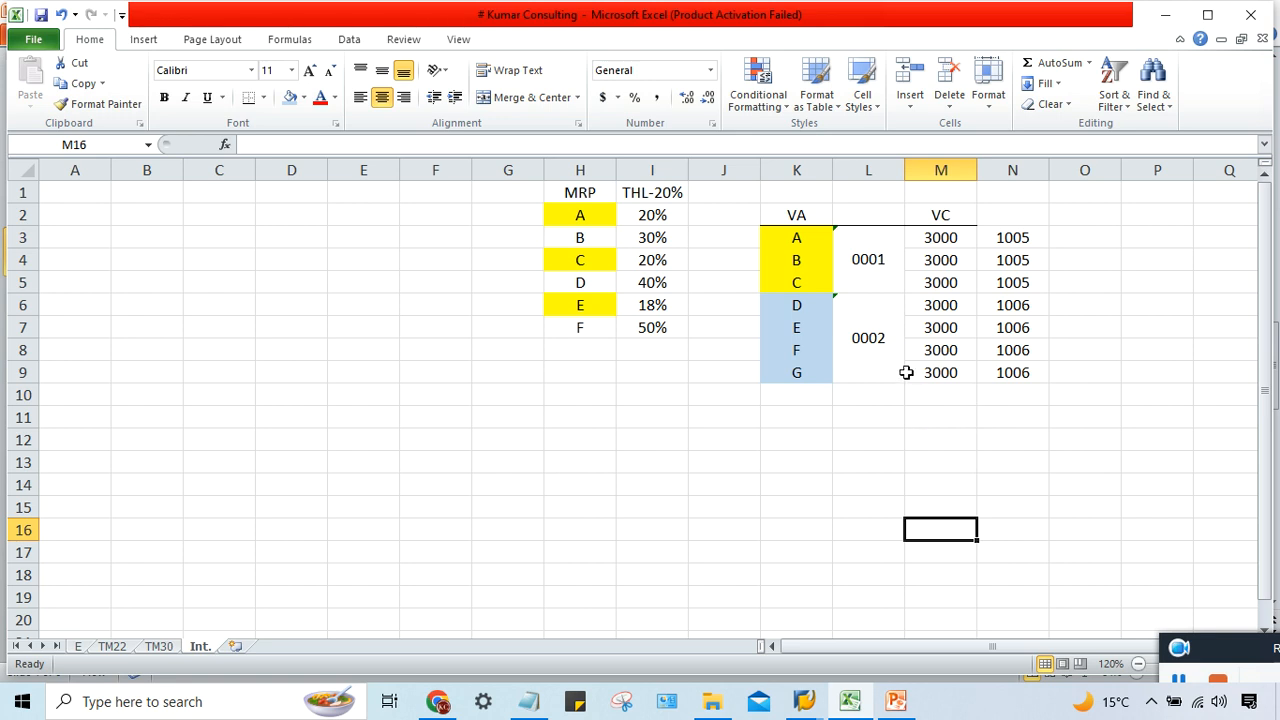
- Add the heading VGC in cell L2 above the 0001 and 0002 group codes
{"action": "left_click", "coordinate": [880, 350]}
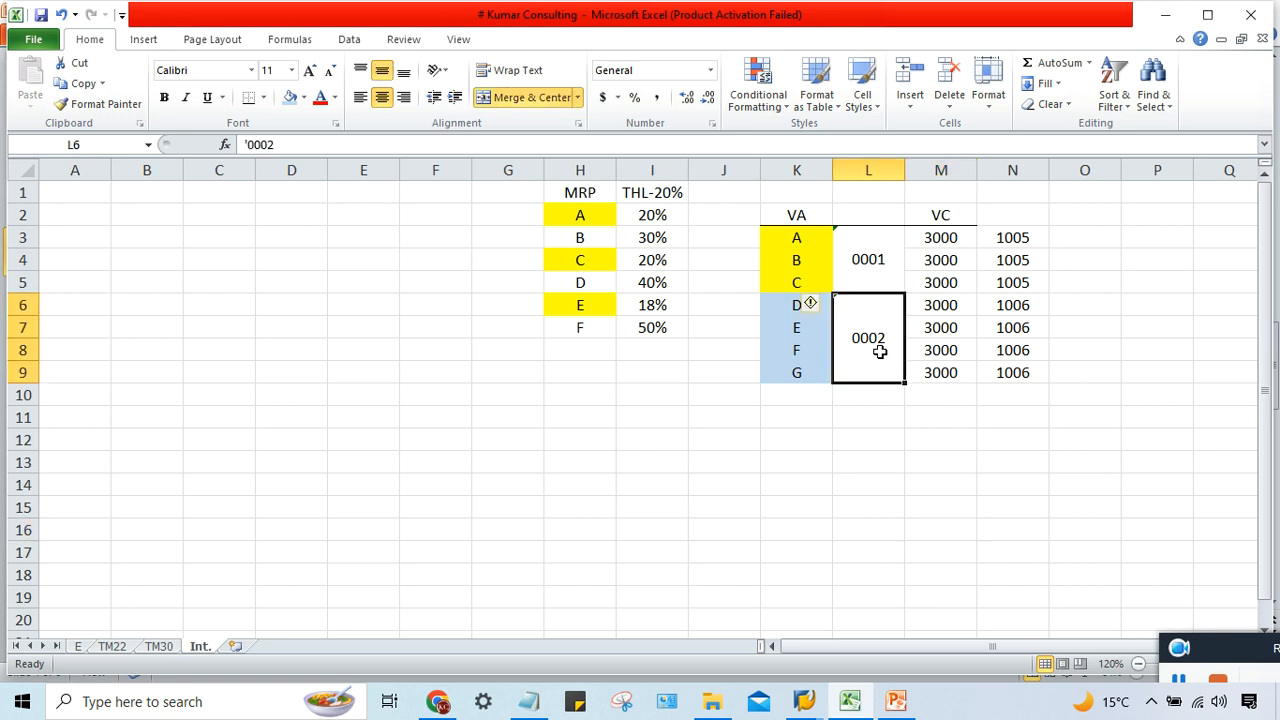
{"action": "left_click", "coordinate": [781, 305]}
{"action": "left_click_drag", "start_coordinate": [781, 305], "coordinate": [779, 381]}
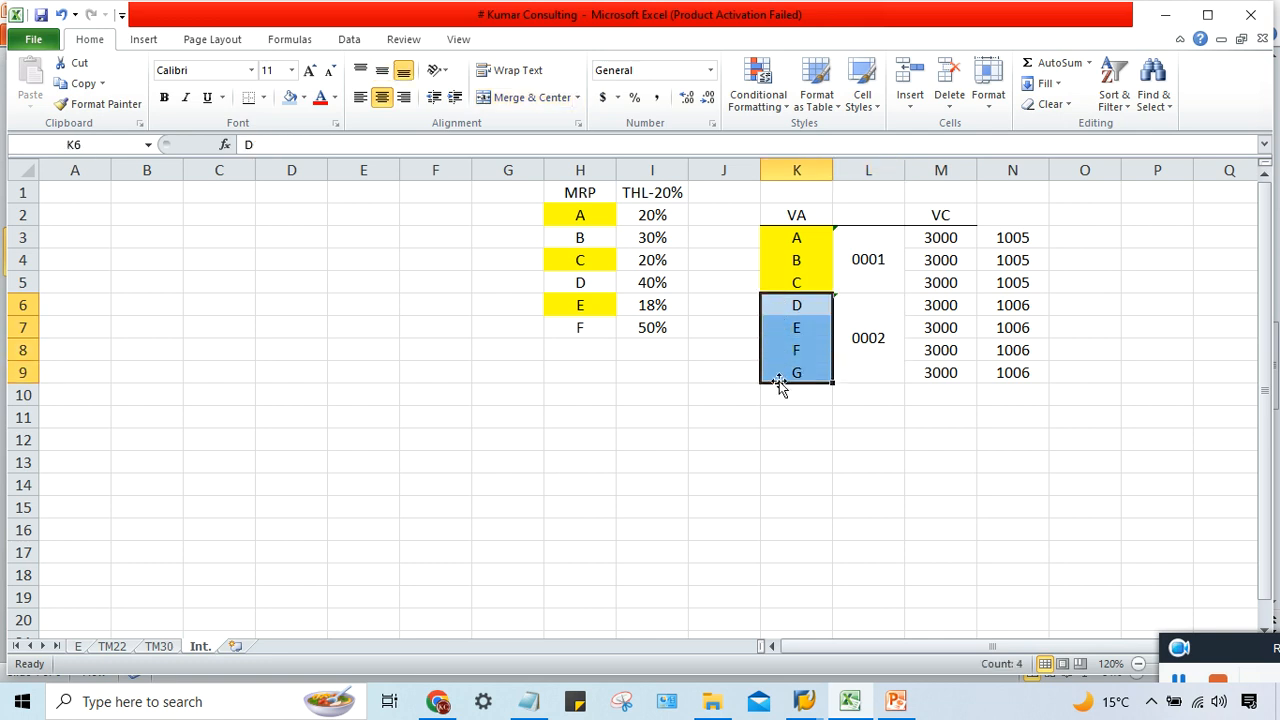
{"action": "left_click", "coordinate": [858, 325]}
{"action": "left_click", "coordinate": [868, 209]}
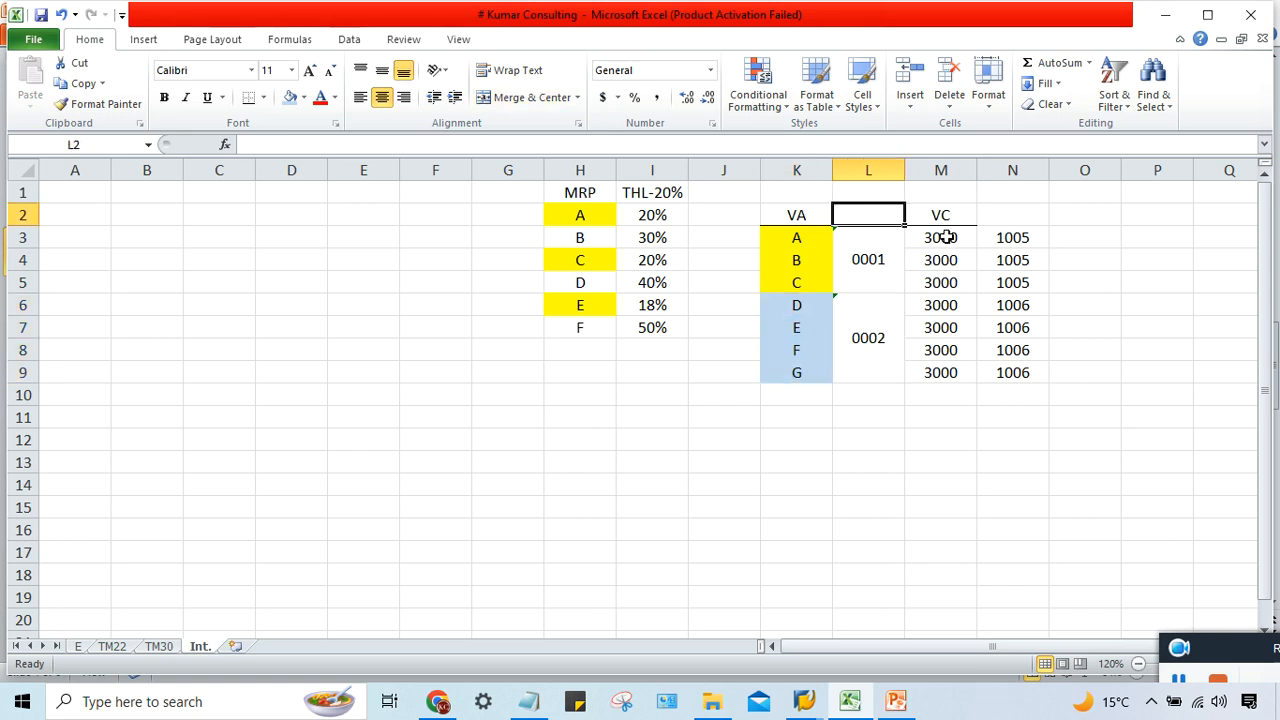
{"action": "type", "text": "VG"}
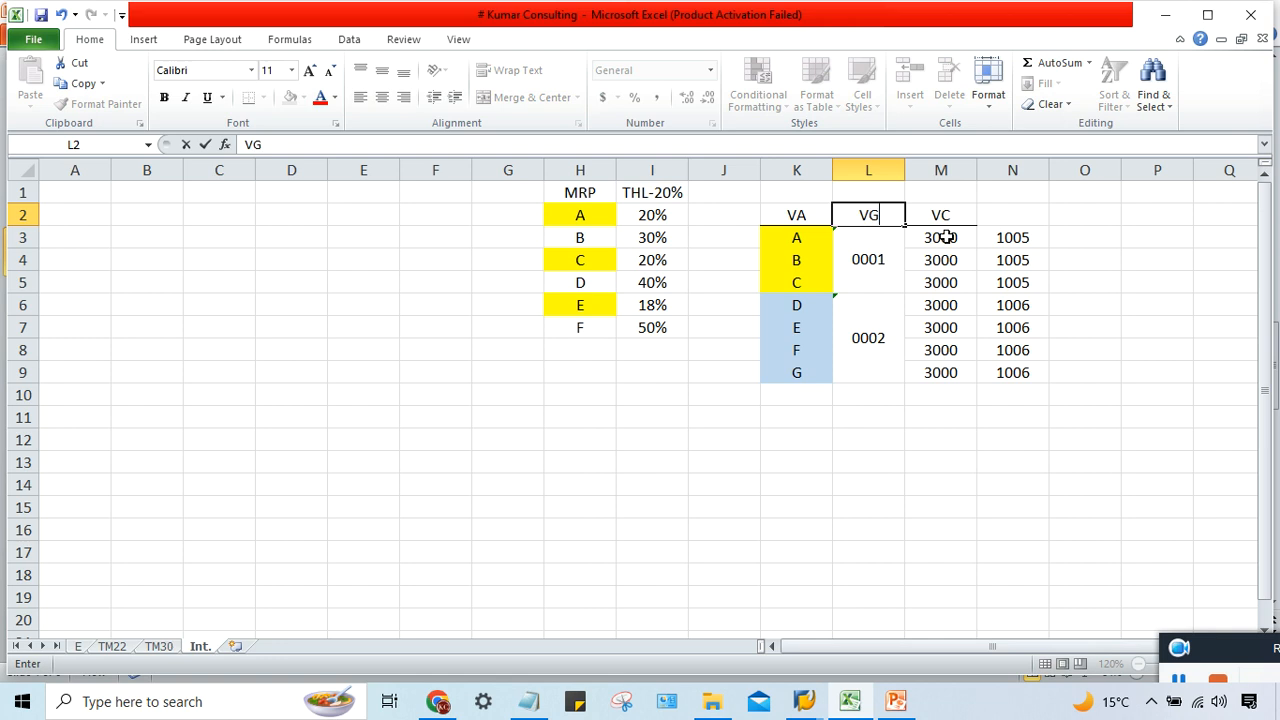
{"action": "type", "text": "C"}
{"action": "key", "text": "Return"}
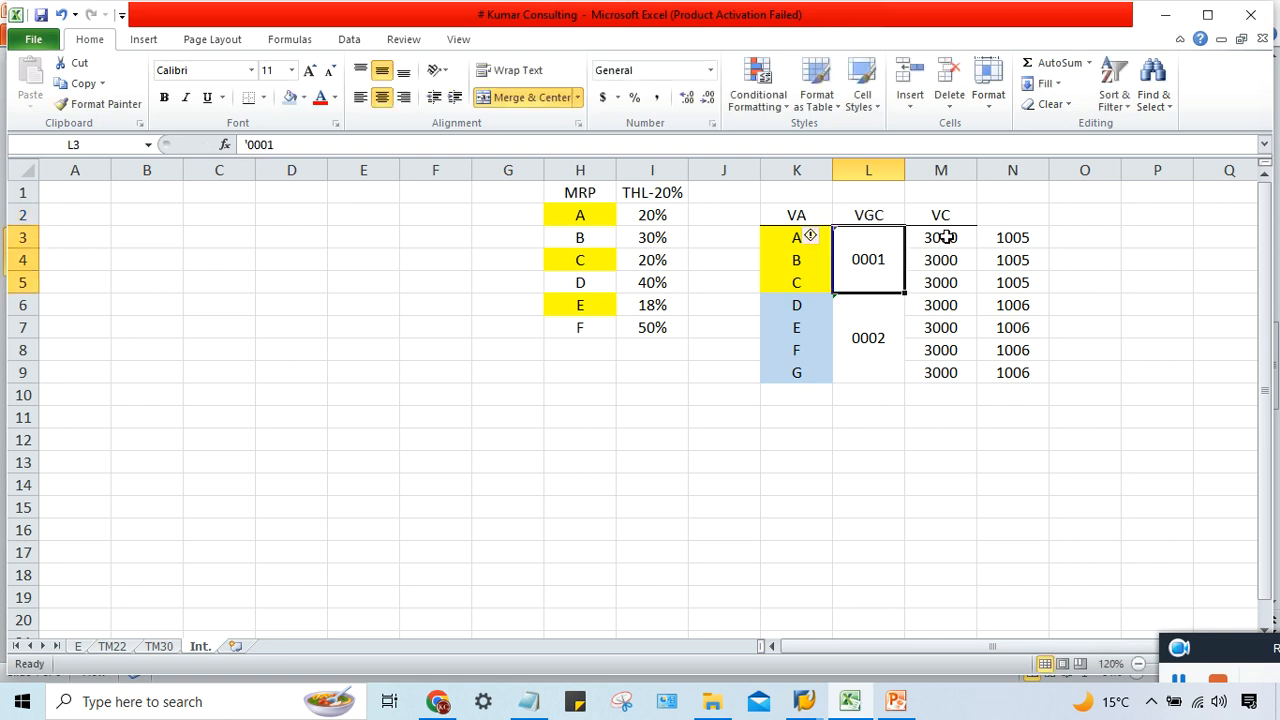
- Compare VA rows D to G and their VGC code with the code of the first group
{"action": "left_click", "coordinate": [866, 334]}
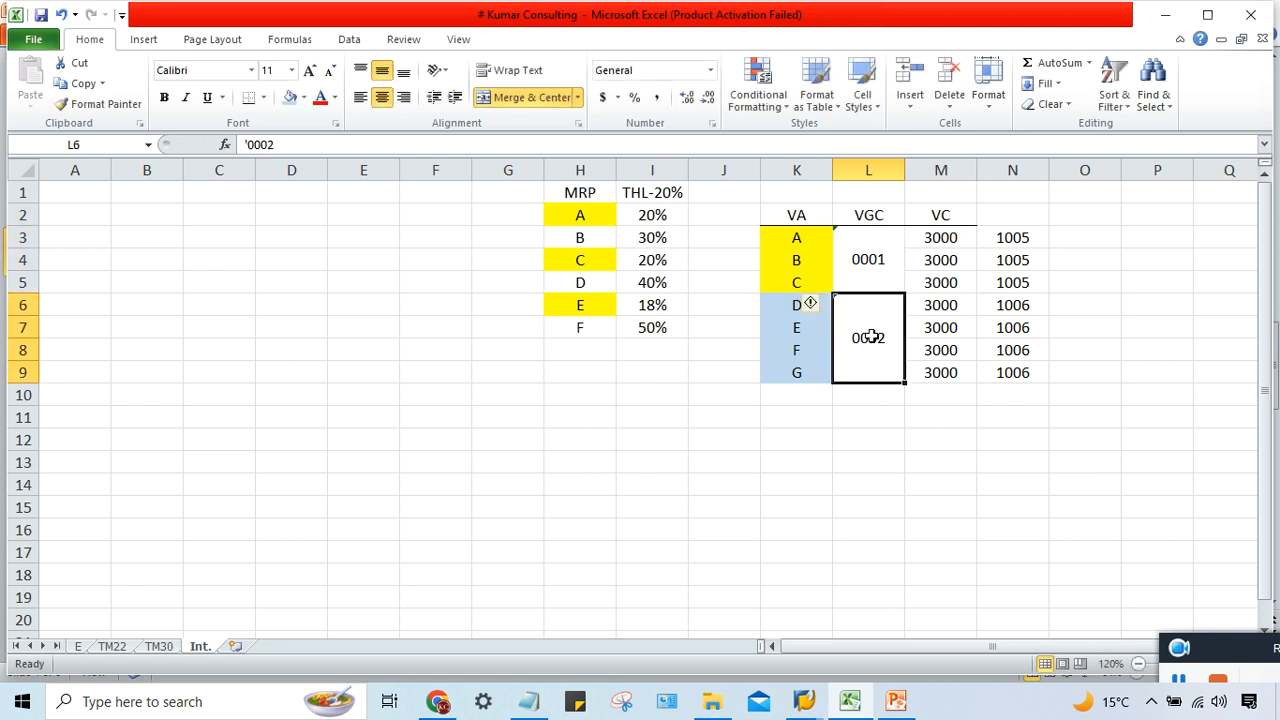
{"action": "left_click_drag", "start_coordinate": [778, 304], "coordinate": [801, 370]}
{"action": "left_click", "coordinate": [864, 348]}
{"action": "left_click_drag", "start_coordinate": [778, 311], "coordinate": [786, 385]}
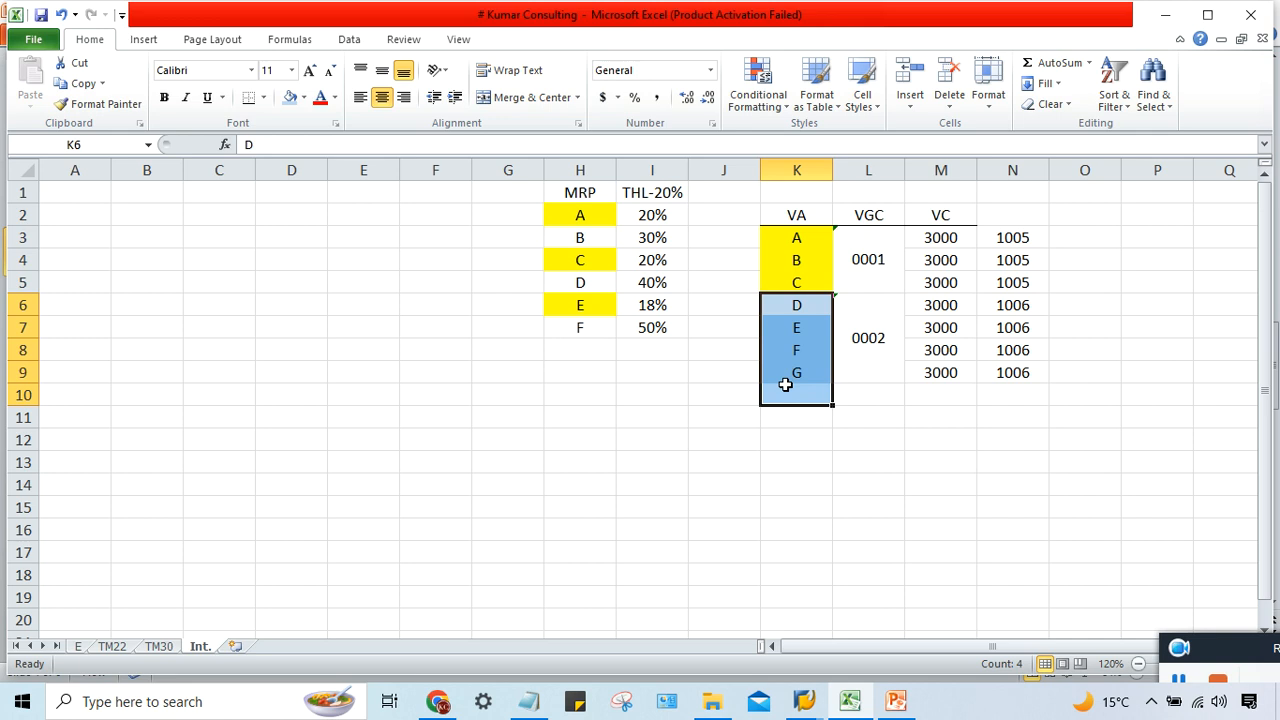
{"action": "left_click", "coordinate": [871, 264]}
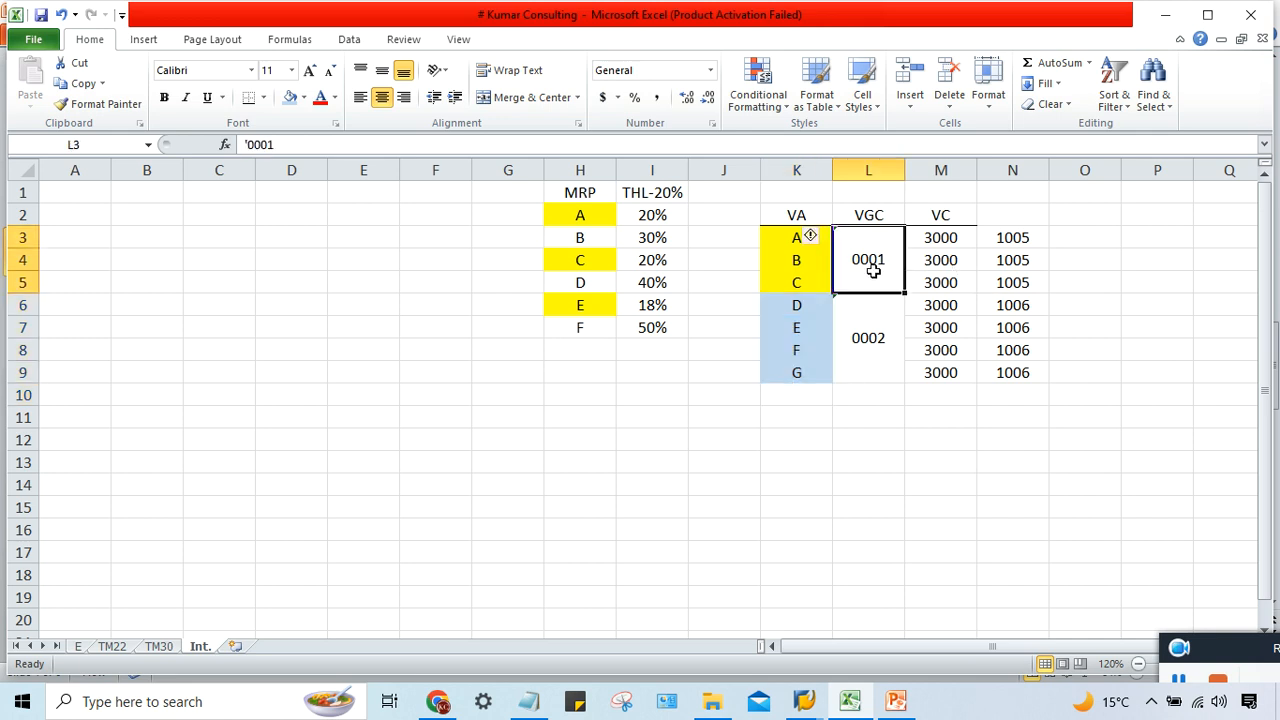
- Clear the repeated VC values in M4:M9 and merge M3:M5 so 3000 is centered both ways
{"action": "left_click_drag", "start_coordinate": [943, 236], "coordinate": [946, 371]}
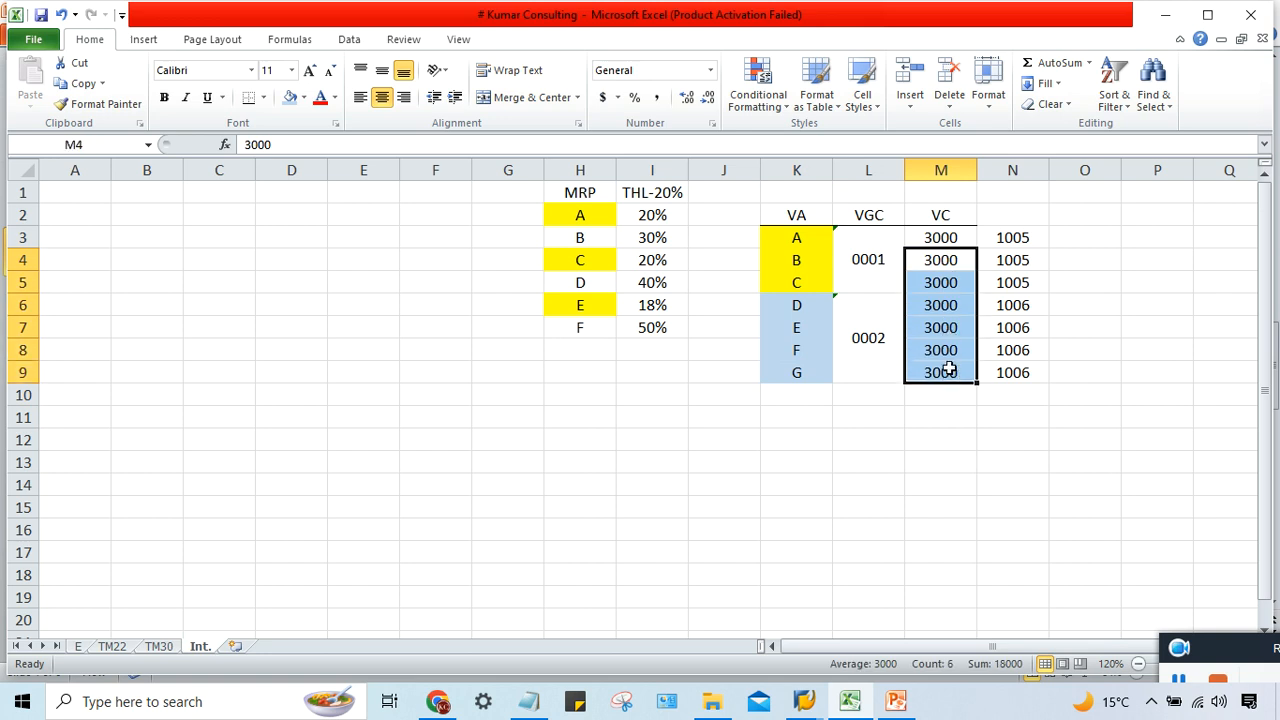
{"action": "key", "text": "Delete"}
{"action": "left_click_drag", "start_coordinate": [926, 236], "coordinate": [925, 278]}
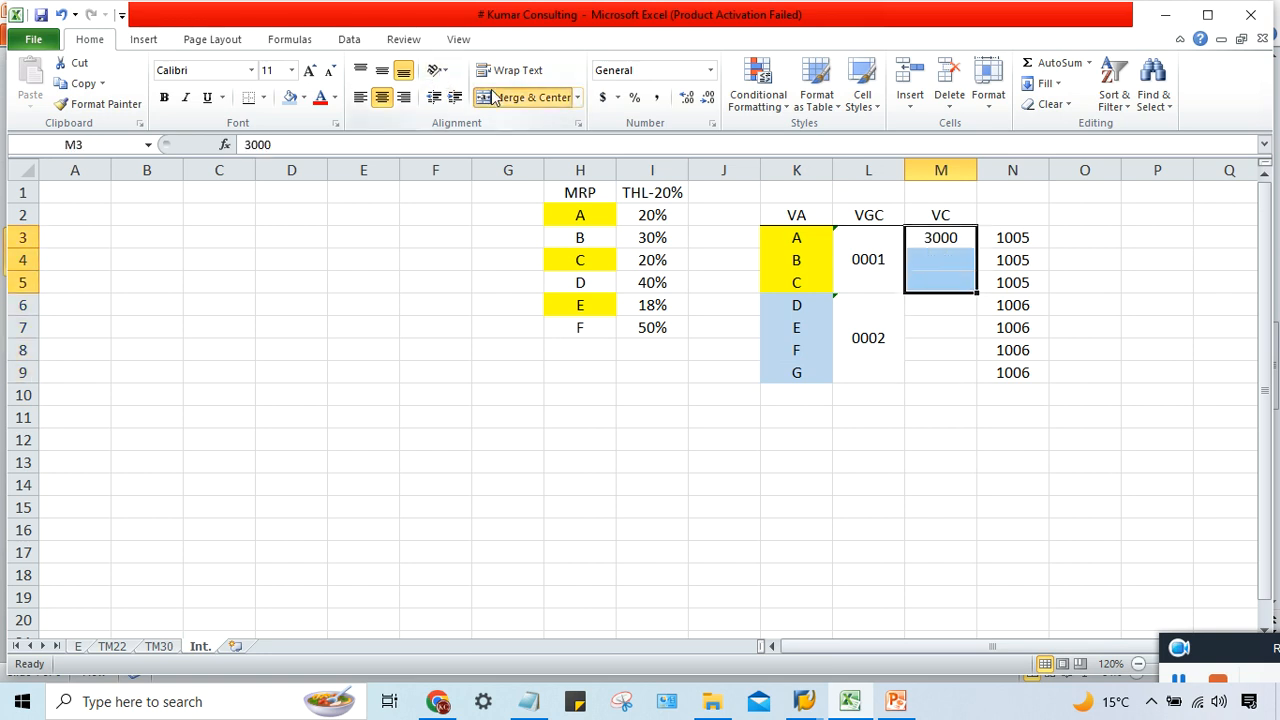
{"action": "left_click", "coordinate": [525, 97]}
{"action": "left_click", "coordinate": [382, 70]}
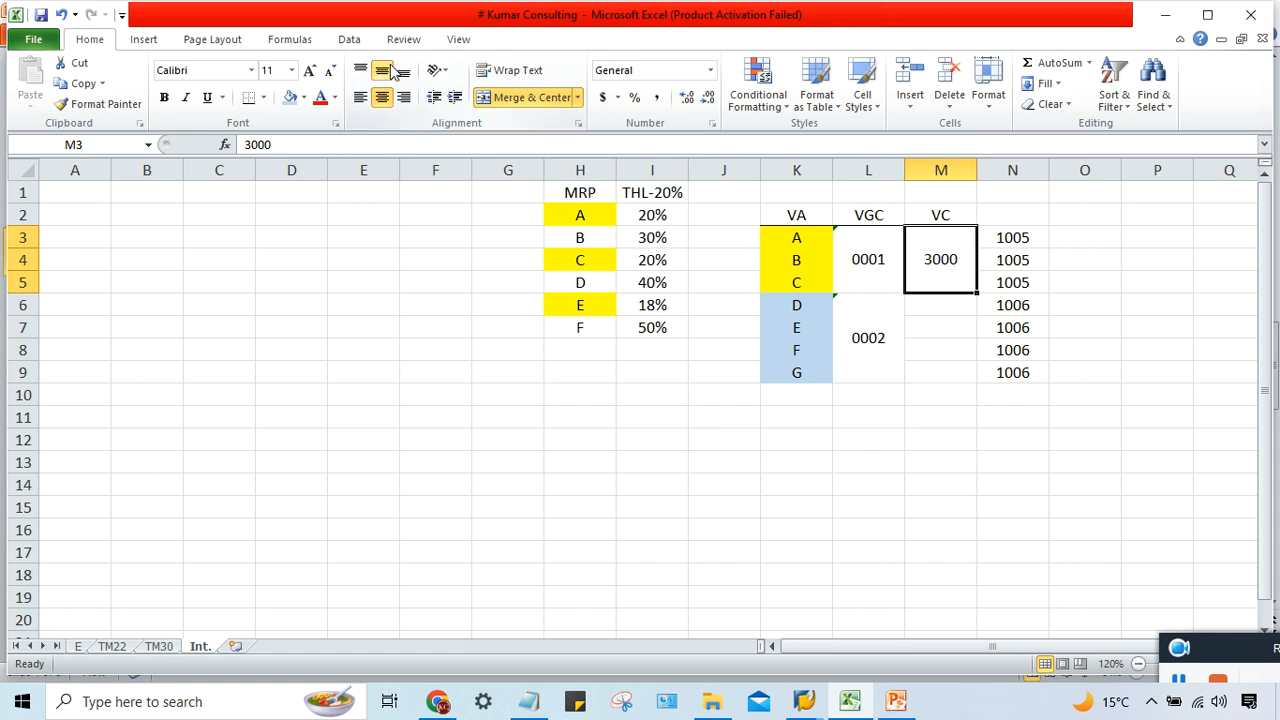
- Merge and center M6:M9 and enter 3000 as the VC value for group 0002
{"action": "left_click_drag", "start_coordinate": [938, 305], "coordinate": [931, 378]}
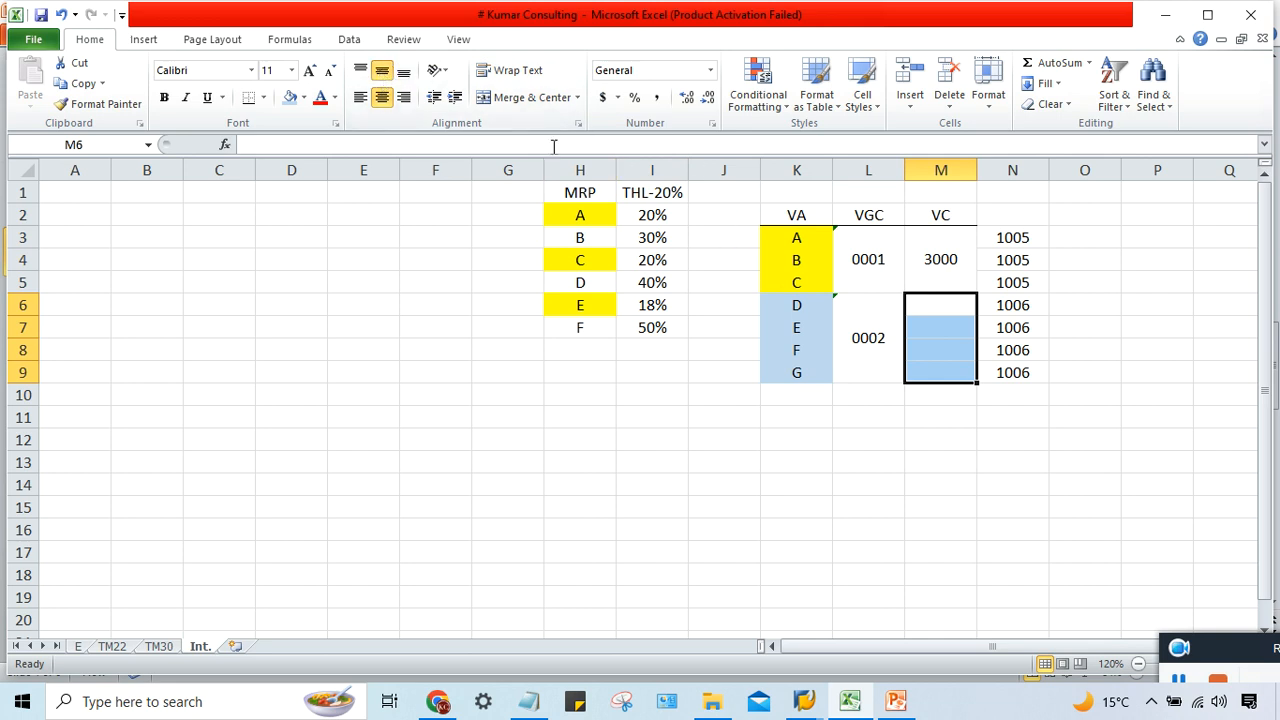
{"action": "left_click", "coordinate": [523, 106]}
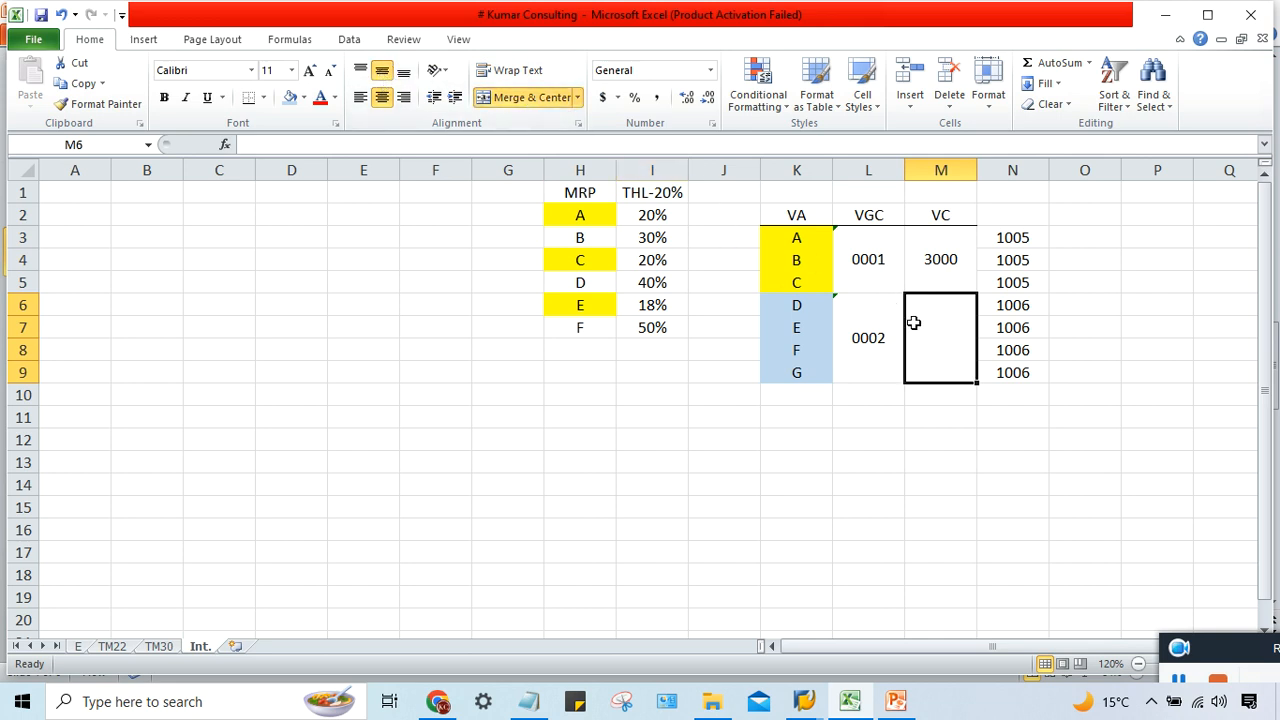
{"action": "type", "text": "3000"}
{"action": "key", "text": "Return"}
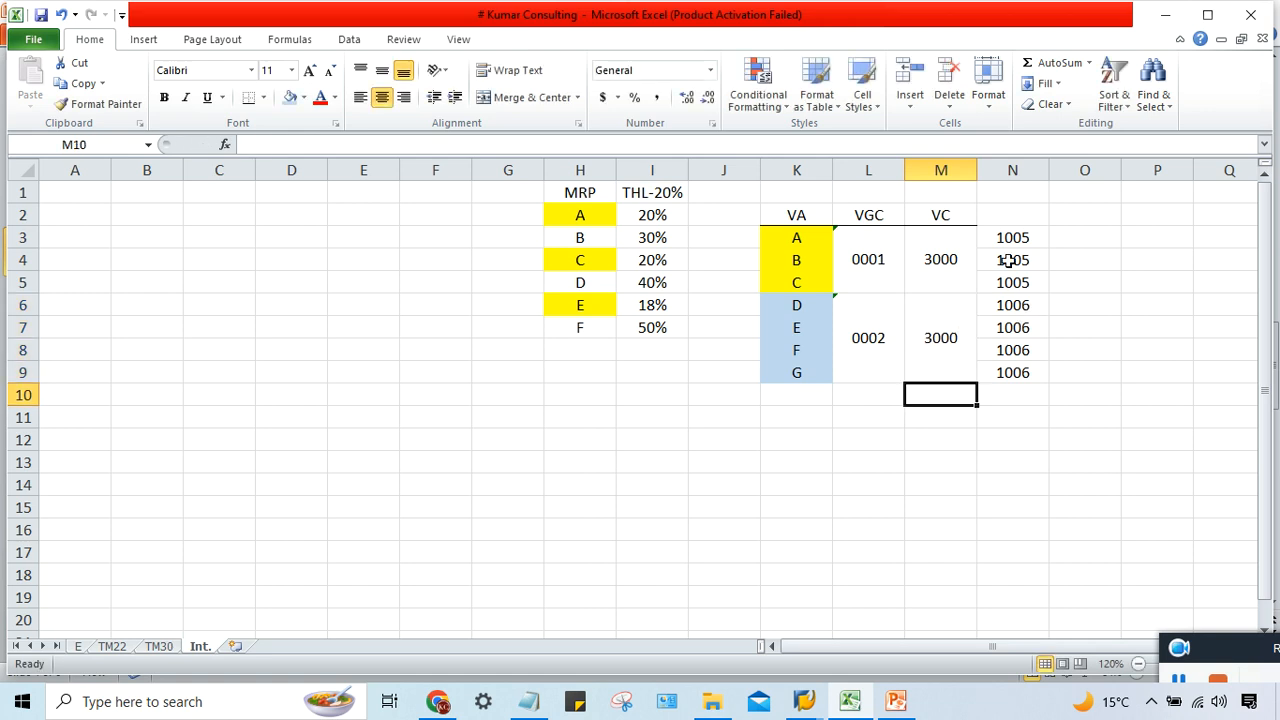
- Clear the repeated numbers in N4:N5 and N7:N9, keeping one number per group
{"action": "left_click_drag", "start_coordinate": [1022, 263], "coordinate": [1026, 283]}
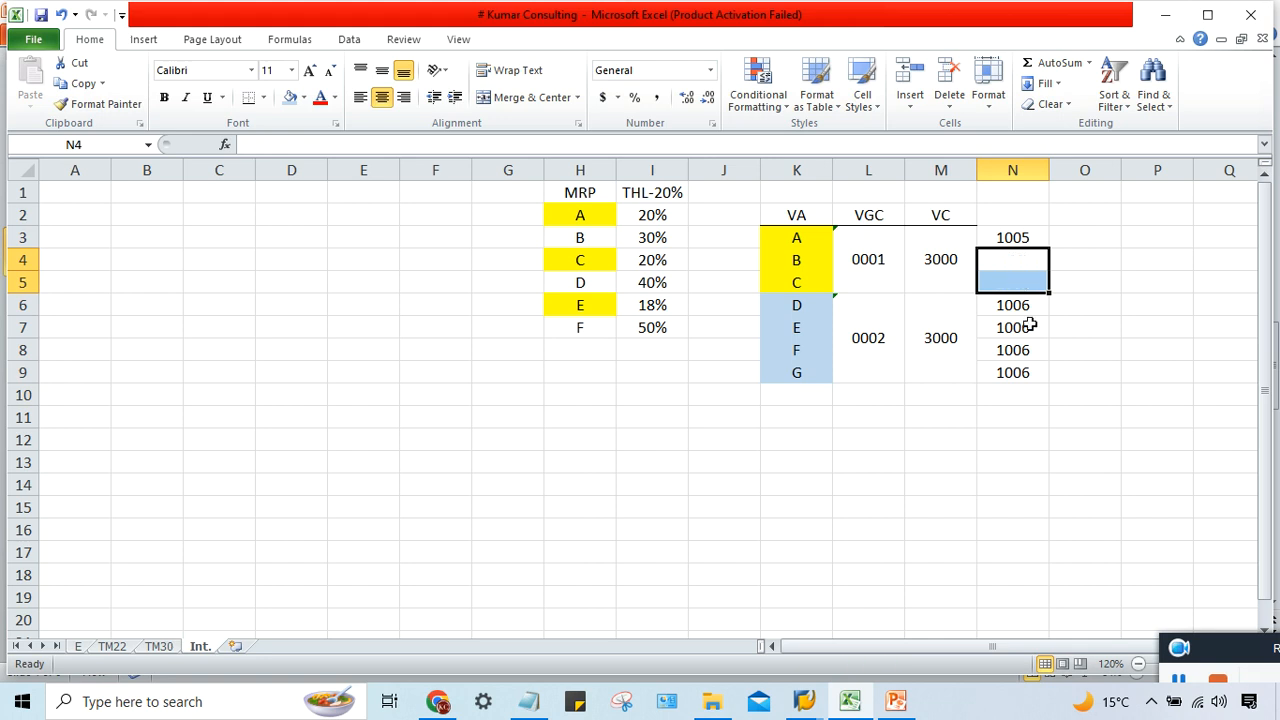
{"action": "left_click_drag", "start_coordinate": [1028, 325], "coordinate": [1020, 366]}
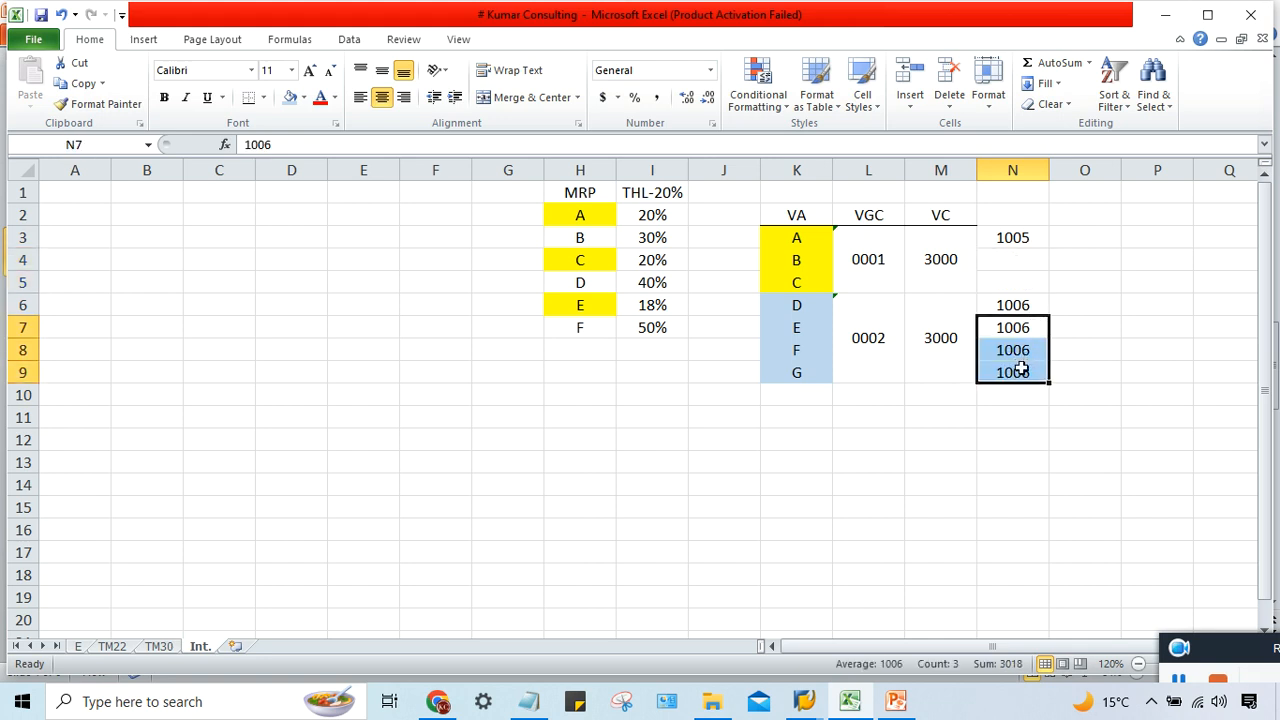
{"action": "key", "text": "Delete"}
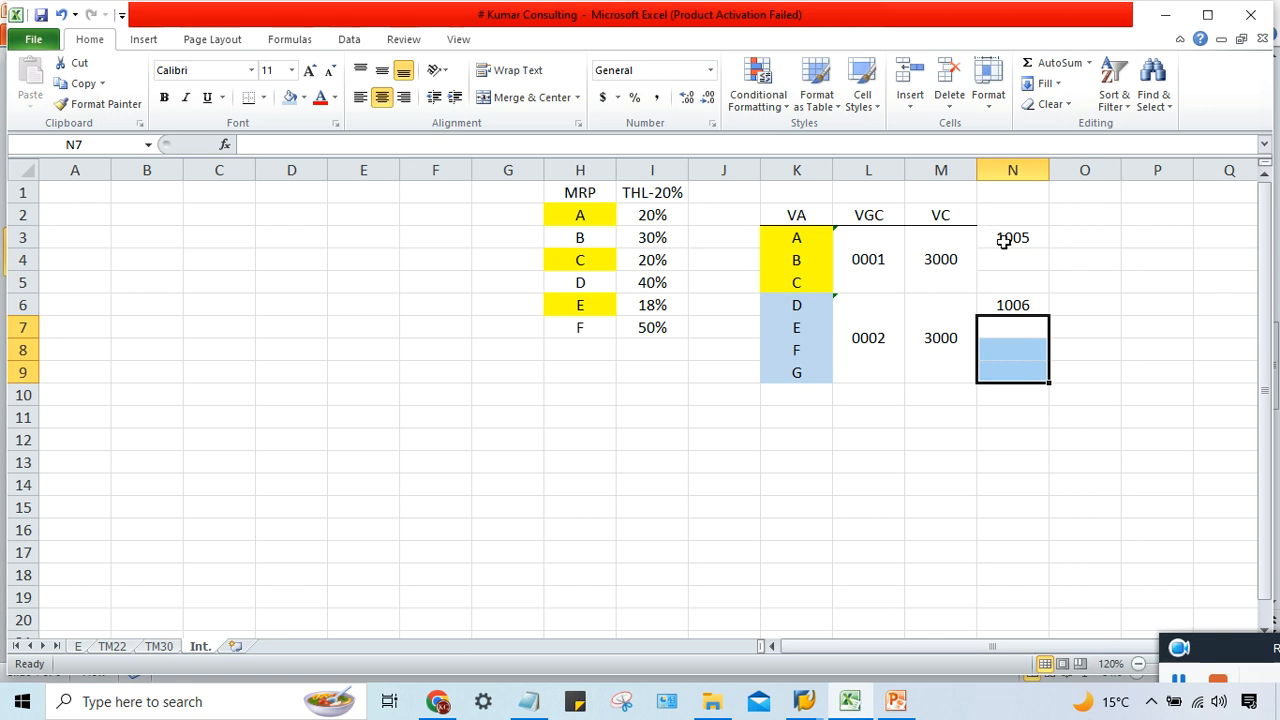
- Merge N3:N5 holding 1005 and N6:N9 holding 1006, centering both numbers horizontally and vertically
{"action": "left_click_drag", "start_coordinate": [1000, 240], "coordinate": [1003, 284]}
{"action": "left_click", "coordinate": [528, 97]}
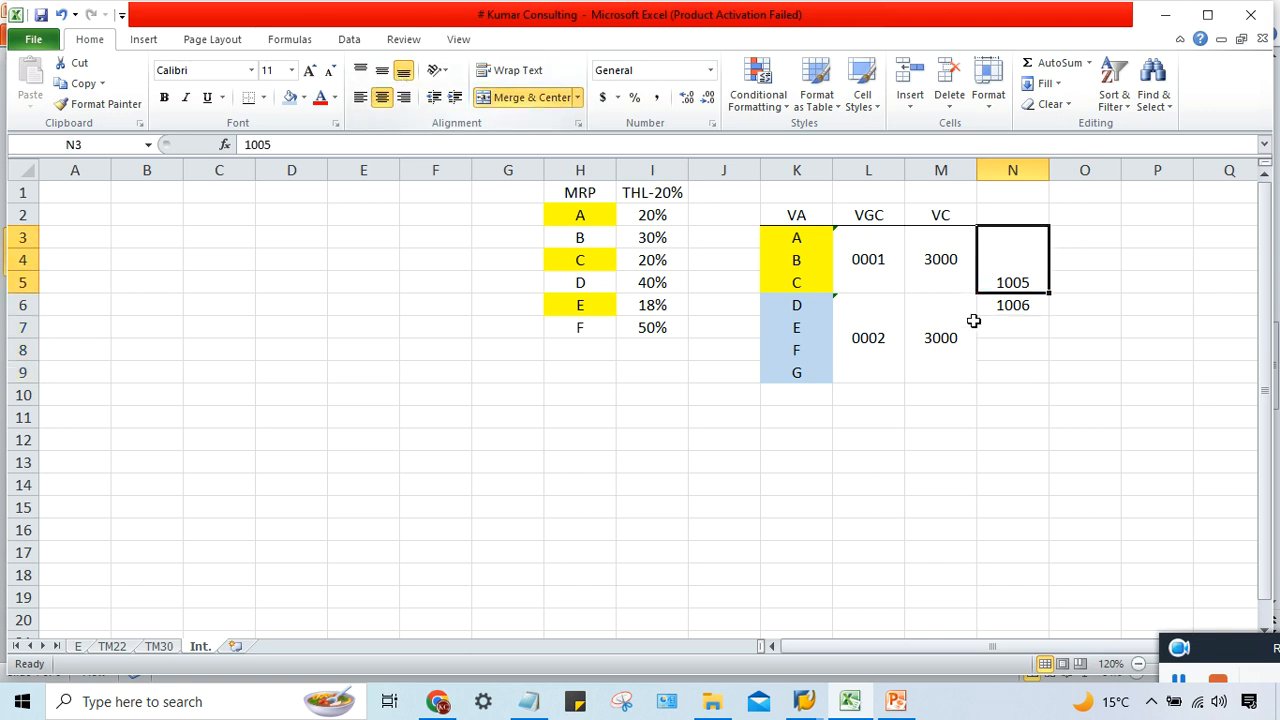
{"action": "left_click", "coordinate": [382, 70]}
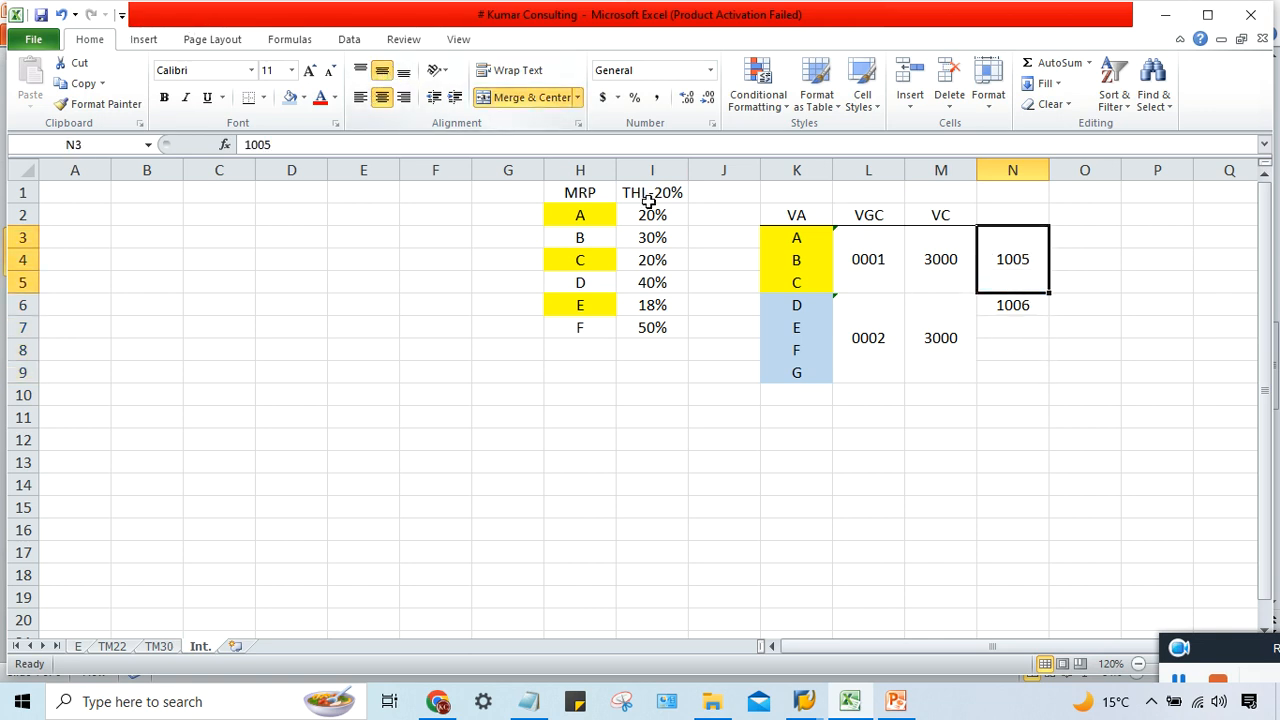
{"action": "left_click_drag", "start_coordinate": [1014, 304], "coordinate": [1017, 369]}
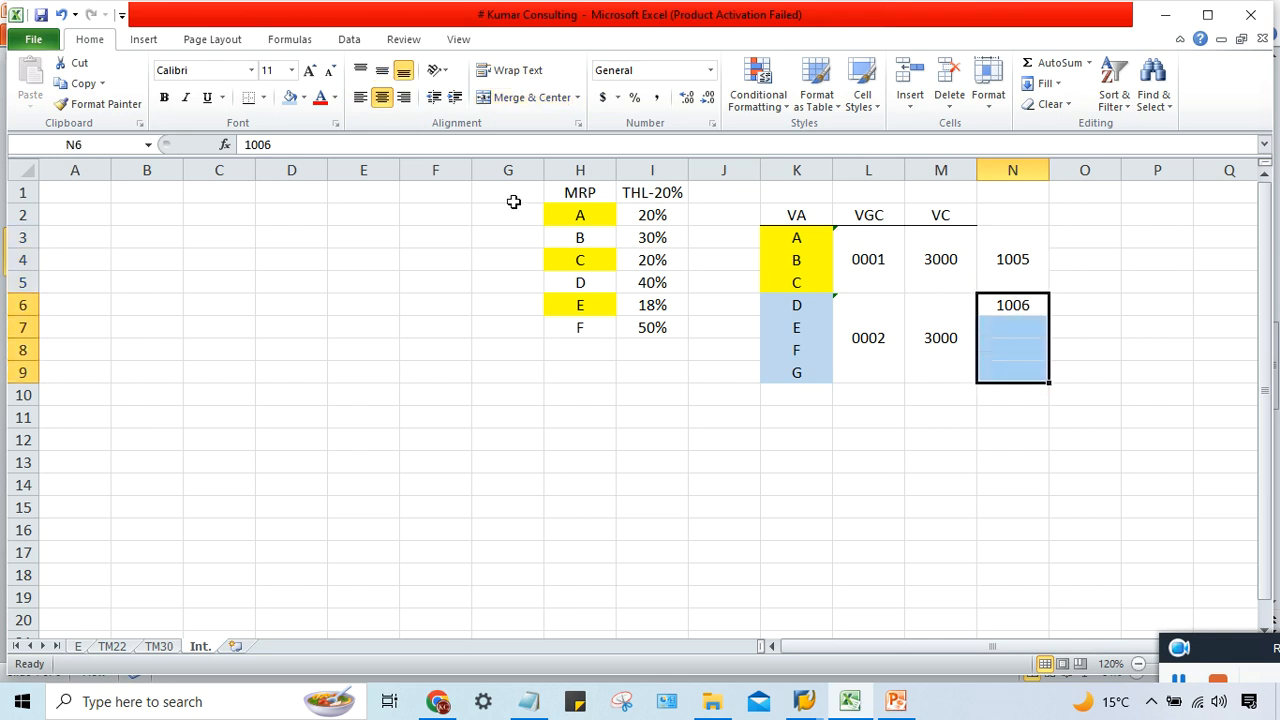
{"action": "left_click", "coordinate": [495, 97]}
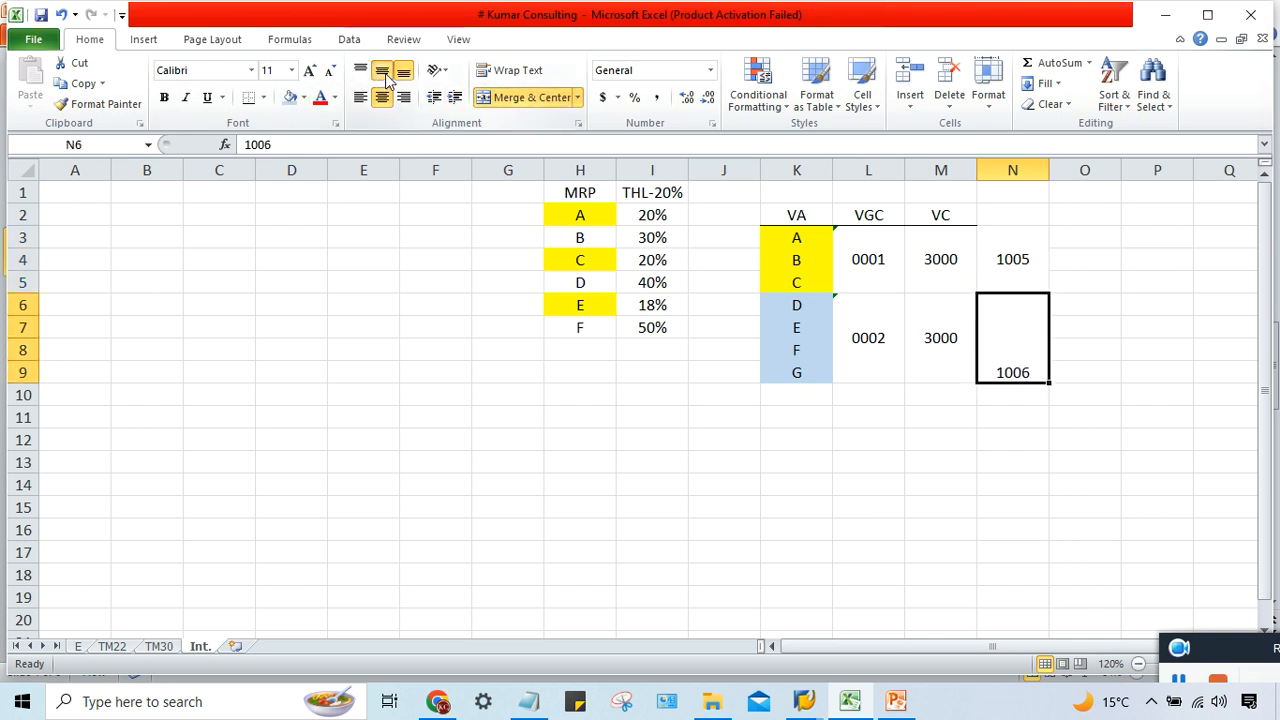
{"action": "left_click", "coordinate": [382, 70]}
{"action": "left_click", "coordinate": [868, 468]}
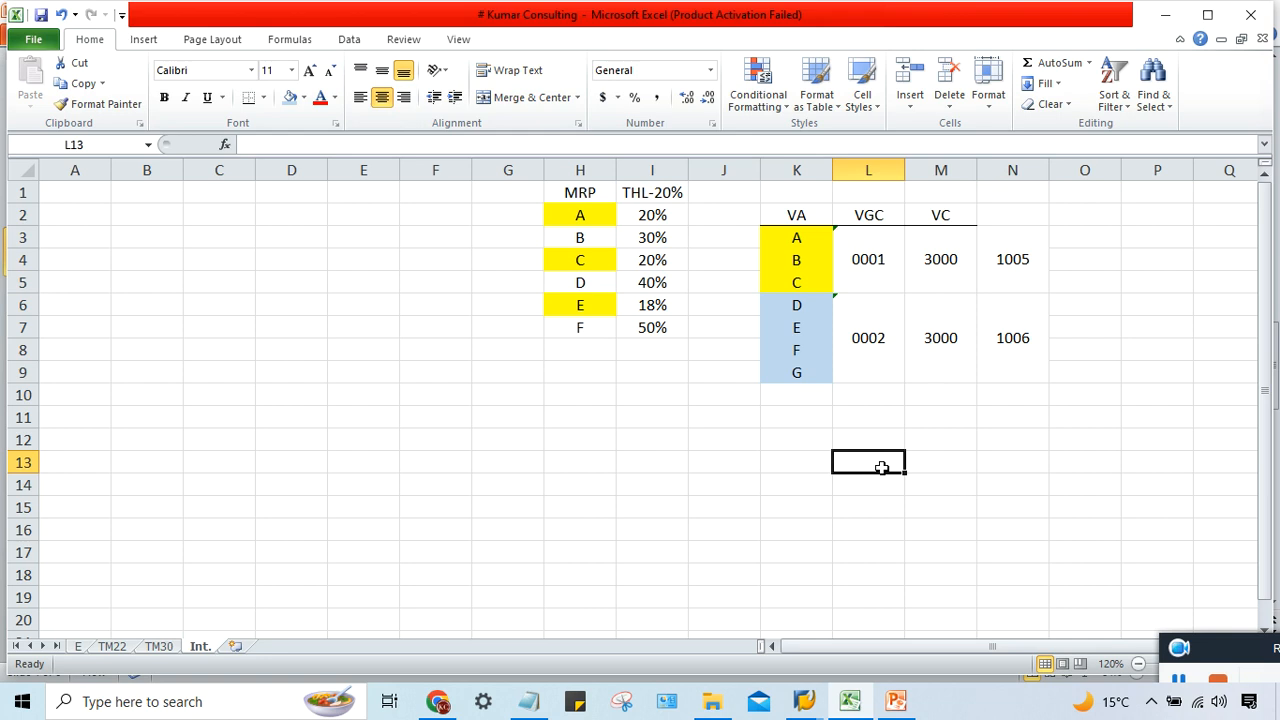
- Compare valuation areas A to C and D to G by their grouping code, valuation class and number in column N
{"action": "left_click", "coordinate": [877, 262]}
{"action": "left_click", "coordinate": [1008, 264]}
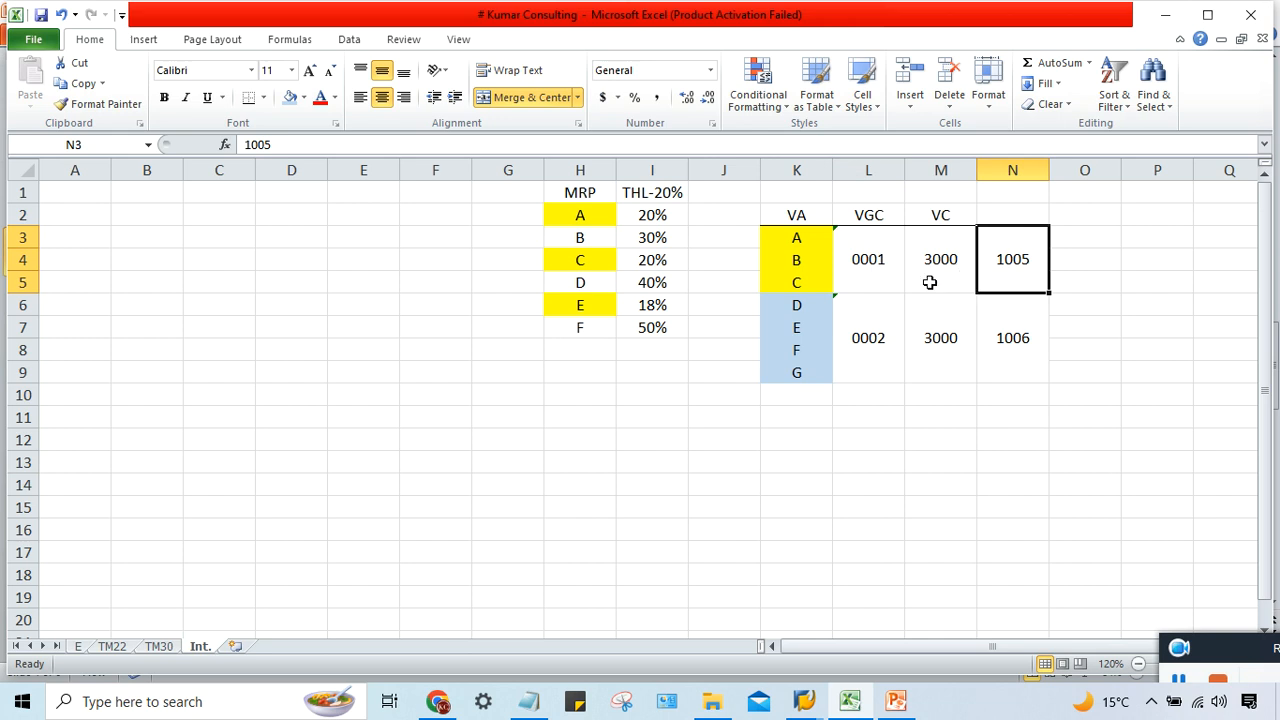
{"action": "left_click_drag", "start_coordinate": [800, 241], "coordinate": [806, 278]}
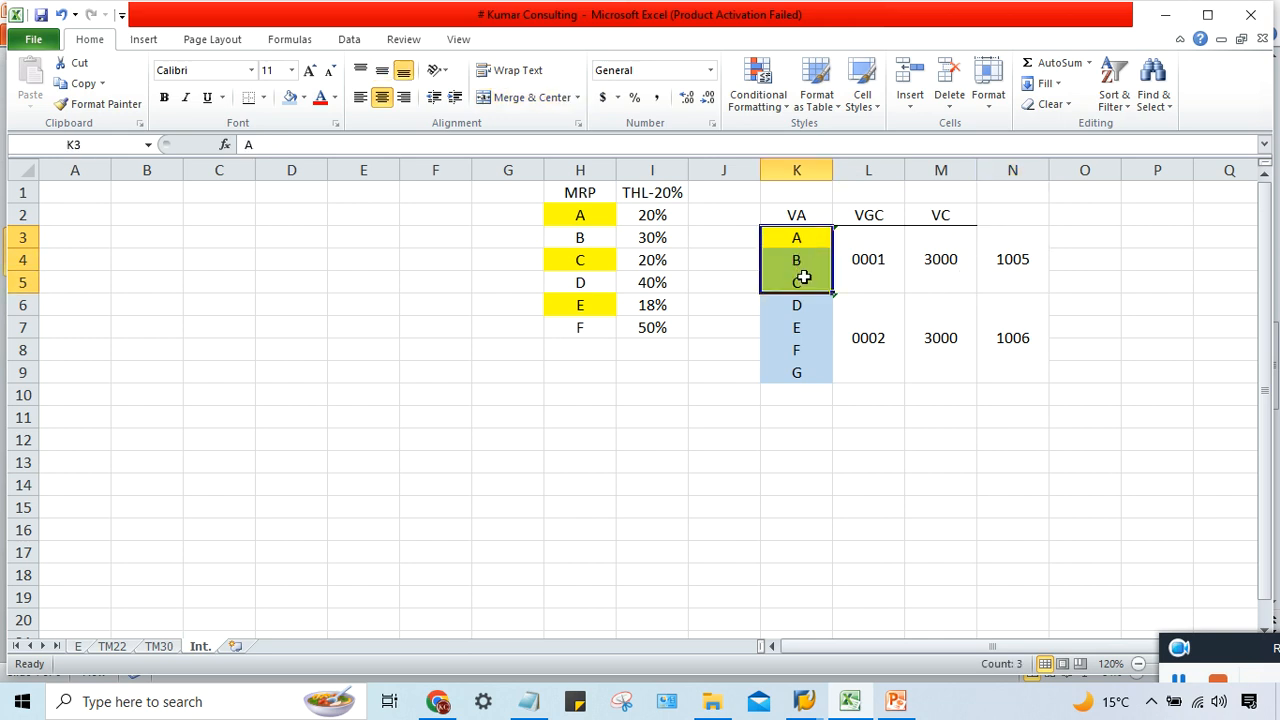
{"action": "left_click", "coordinate": [870, 260]}
{"action": "left_click_drag", "start_coordinate": [777, 237], "coordinate": [789, 286]}
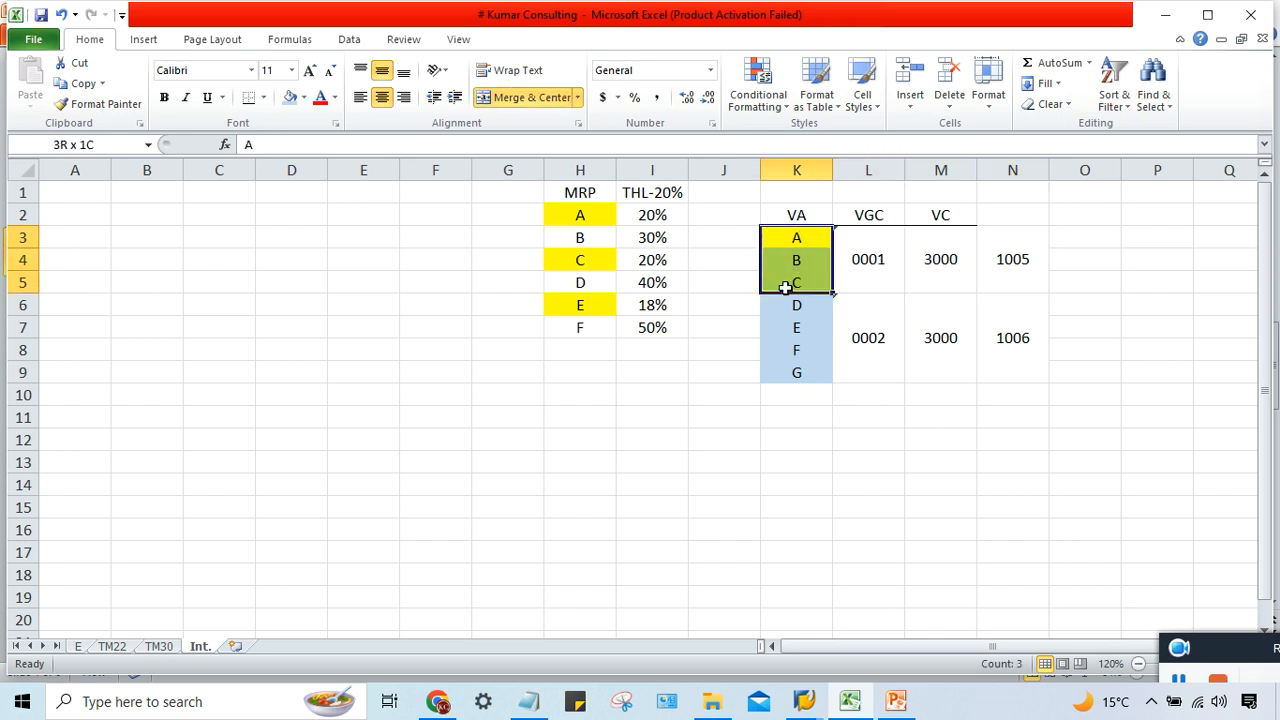
{"action": "left_click", "coordinate": [860, 252]}
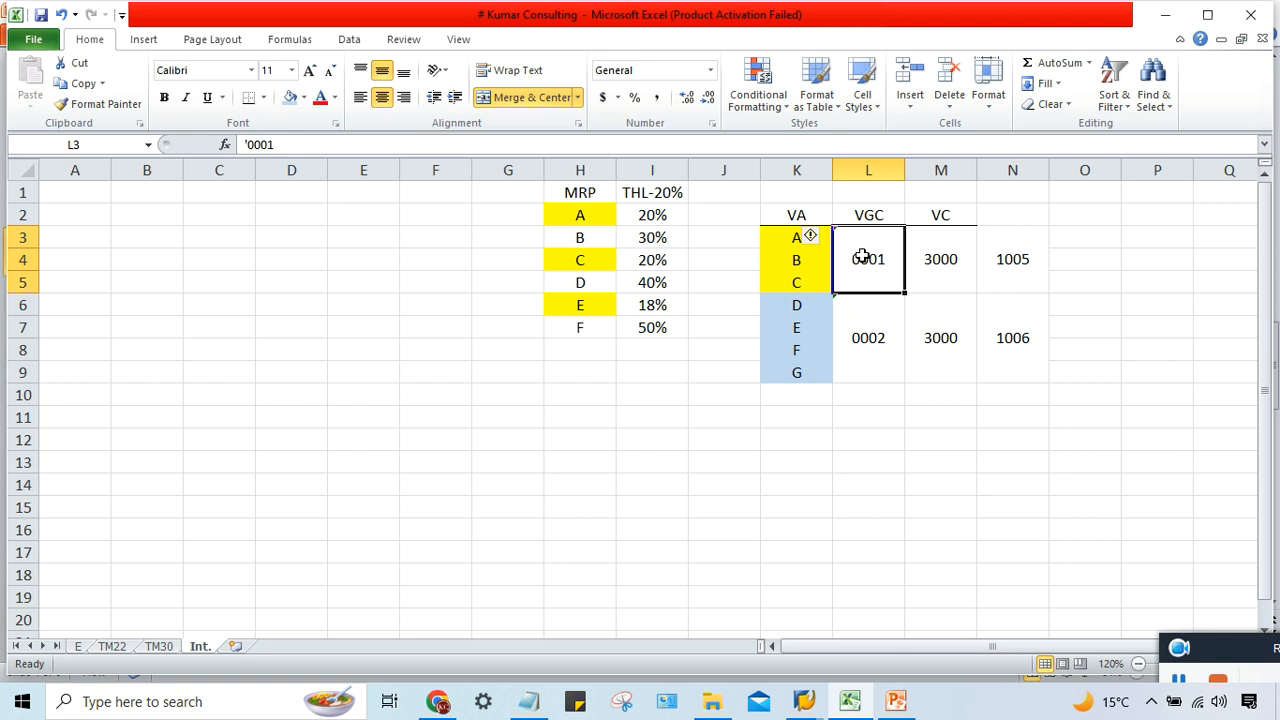
{"action": "left_click_drag", "start_coordinate": [808, 305], "coordinate": [808, 371]}
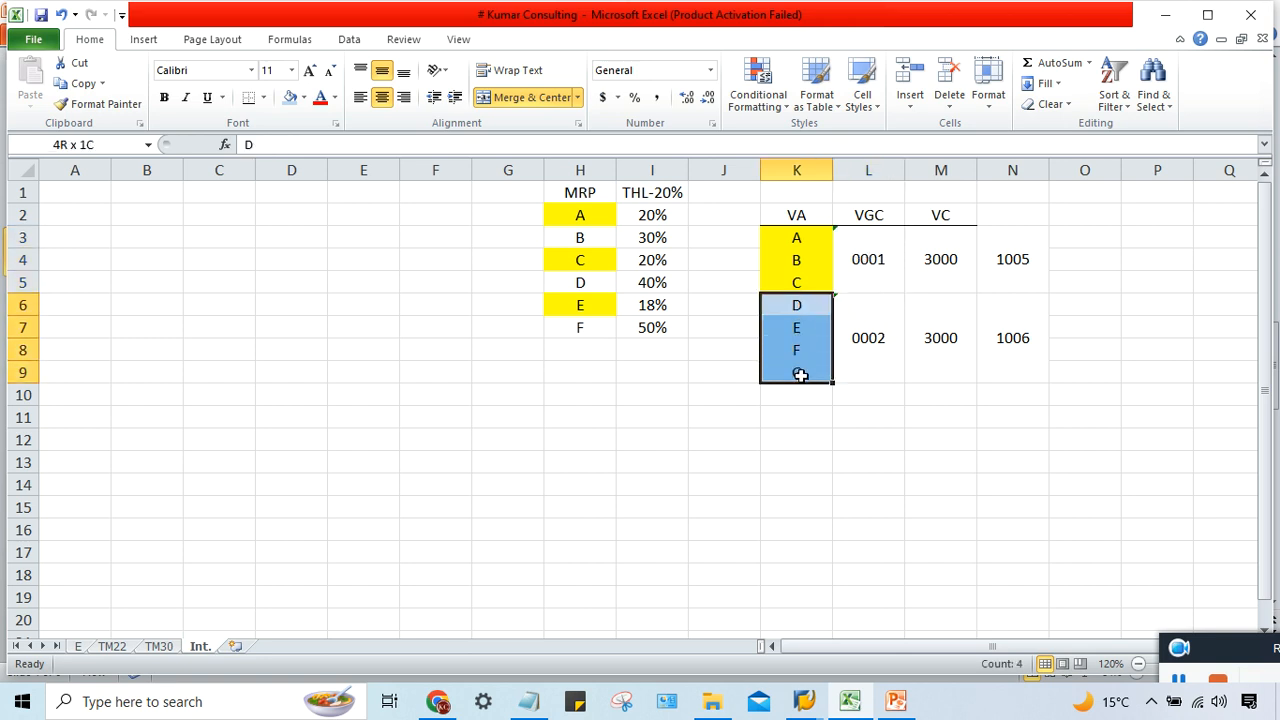
{"action": "left_click", "coordinate": [876, 326]}
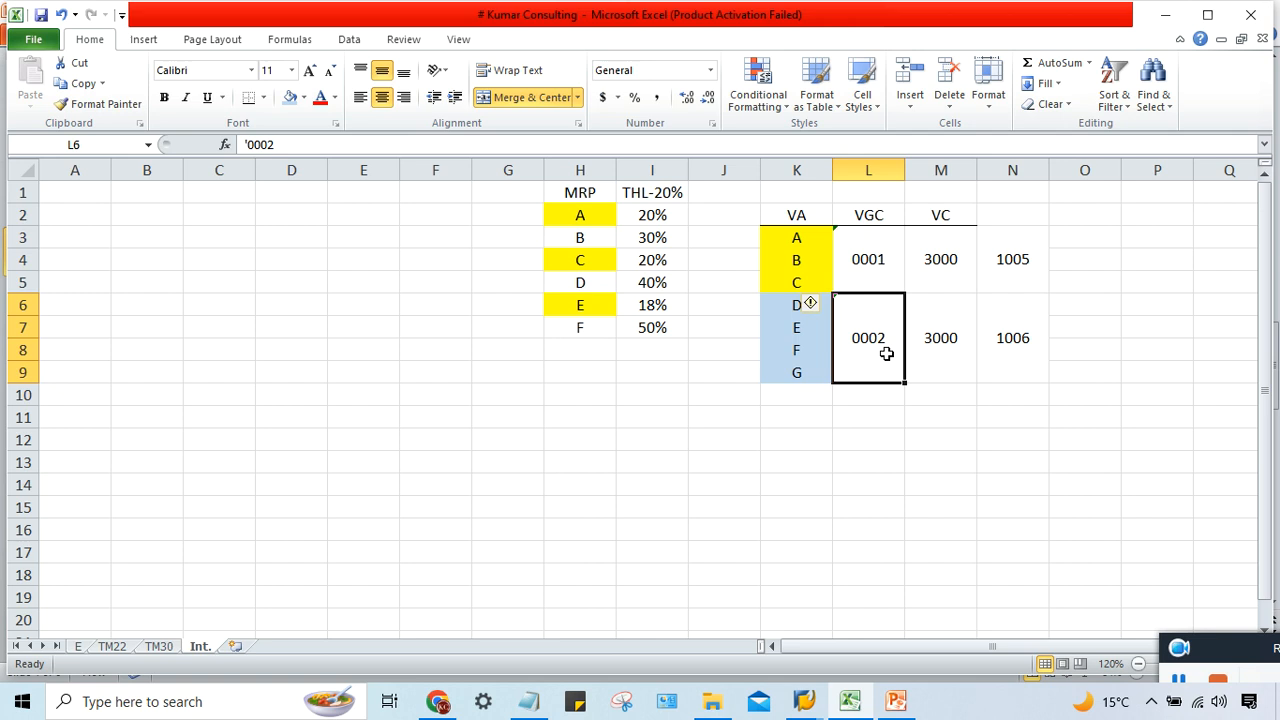
{"action": "left_click_drag", "start_coordinate": [797, 240], "coordinate": [1042, 338]}
{"action": "left_click", "coordinate": [970, 261]}
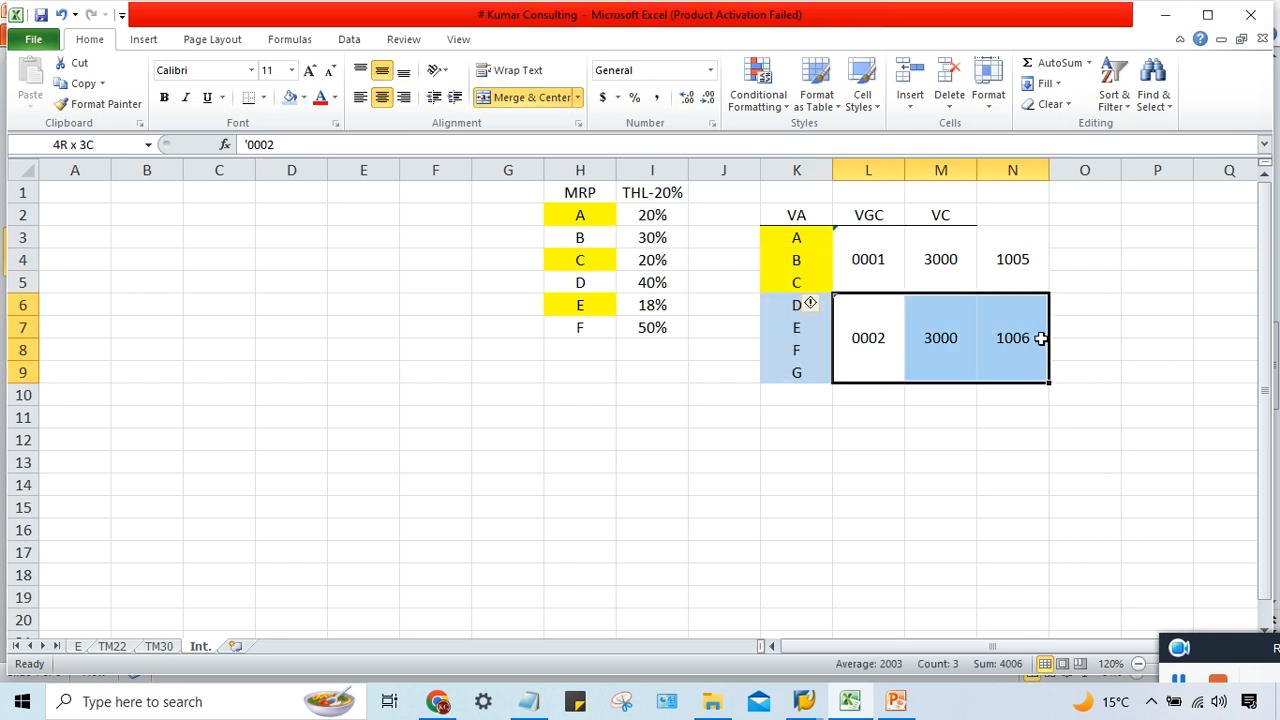
{"action": "left_click", "coordinate": [861, 251]}
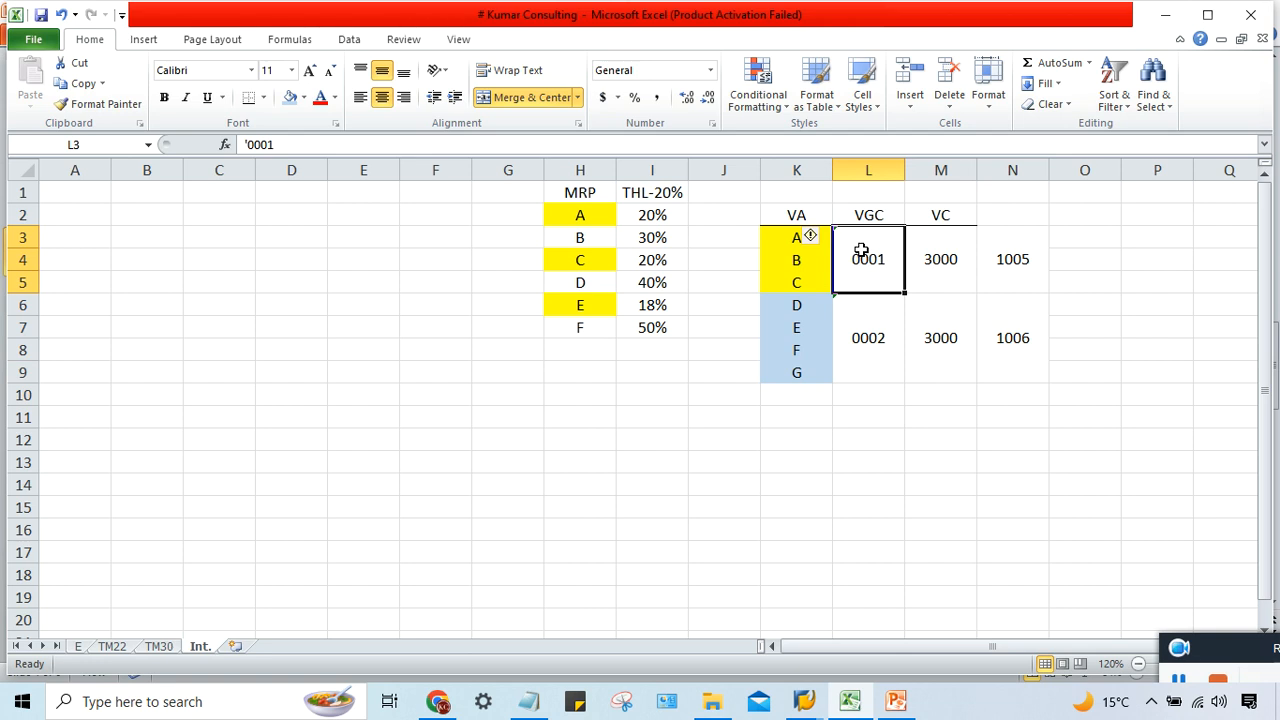
{"action": "left_click", "coordinate": [945, 258]}
{"action": "left_click", "coordinate": [948, 337]}
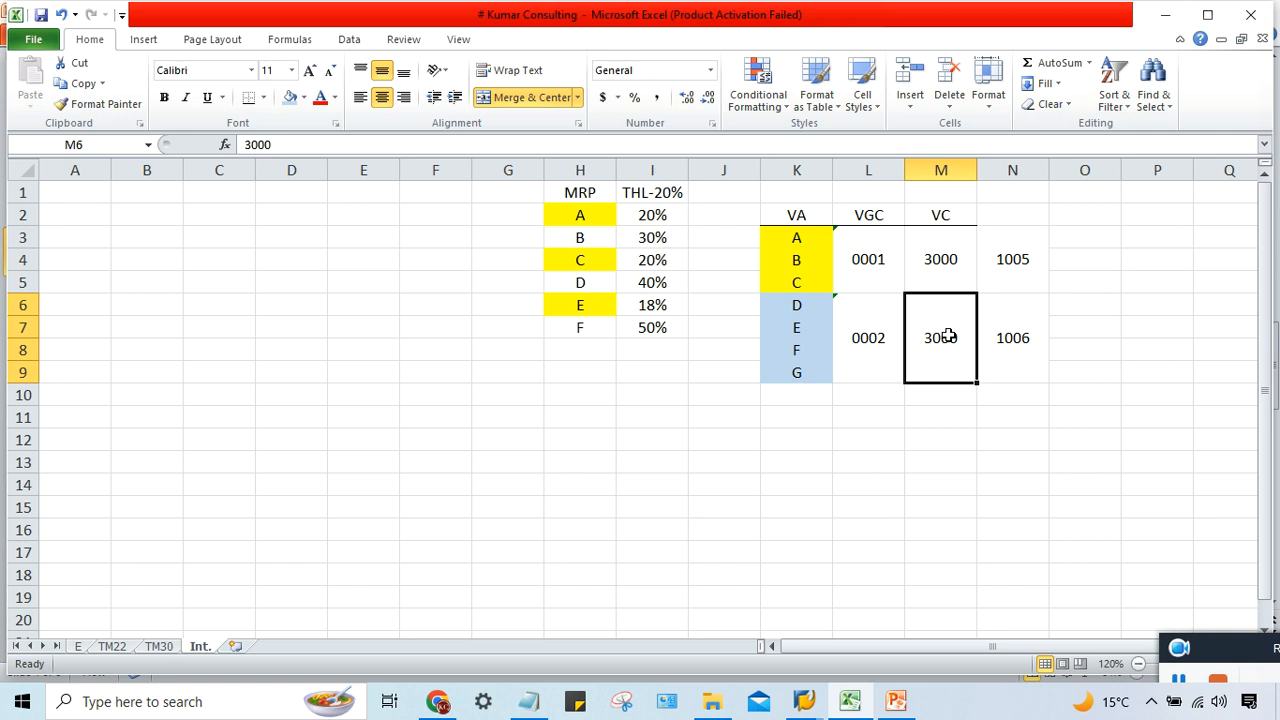
- Check the grouping code transaction on the PowerPoint Configuration Steps slide and open OMWD in SAP
{"action": "left_click", "coordinate": [812, 701]}
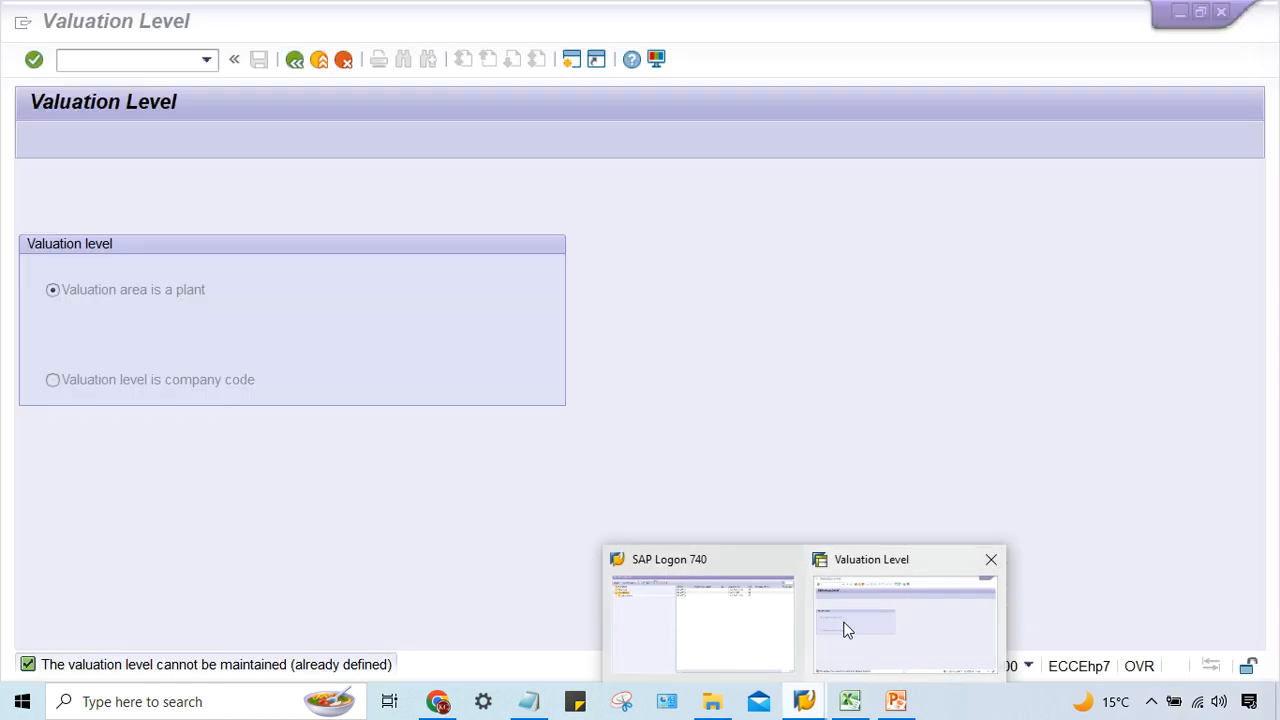
{"action": "left_click", "coordinate": [843, 628]}
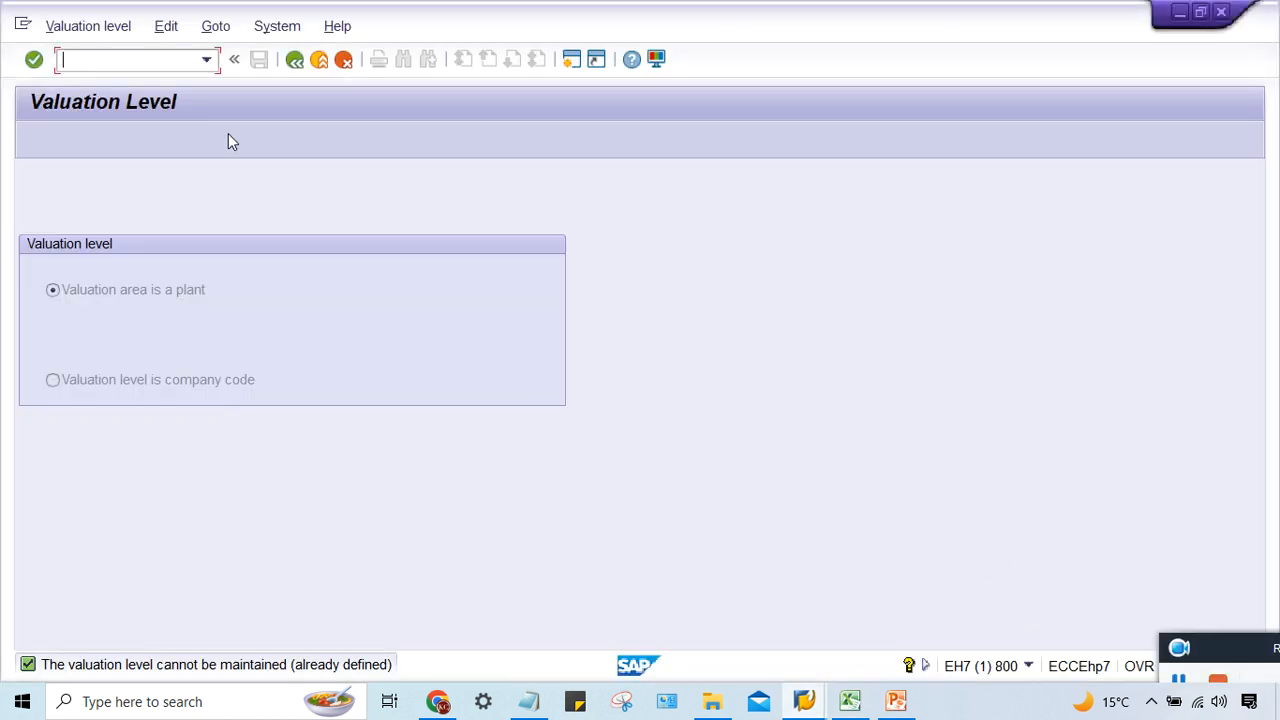
{"action": "left_click", "coordinate": [895, 701]}
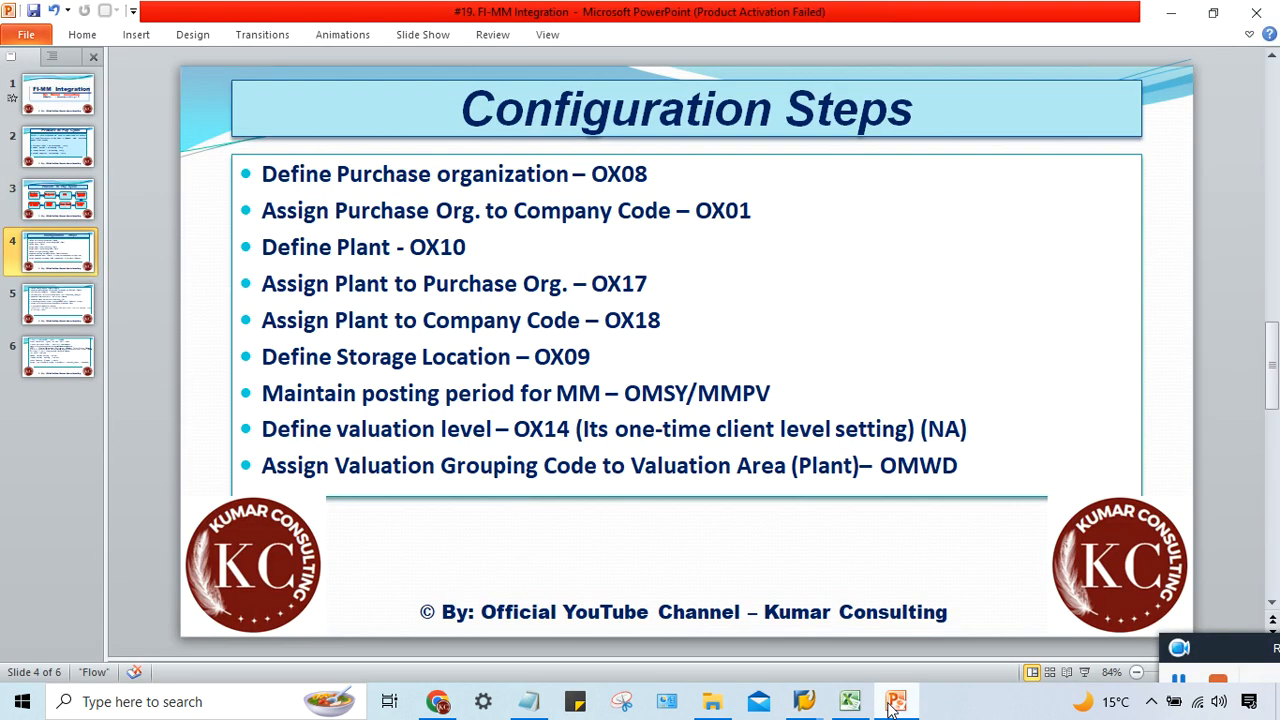
{"action": "left_click", "coordinate": [893, 703]}
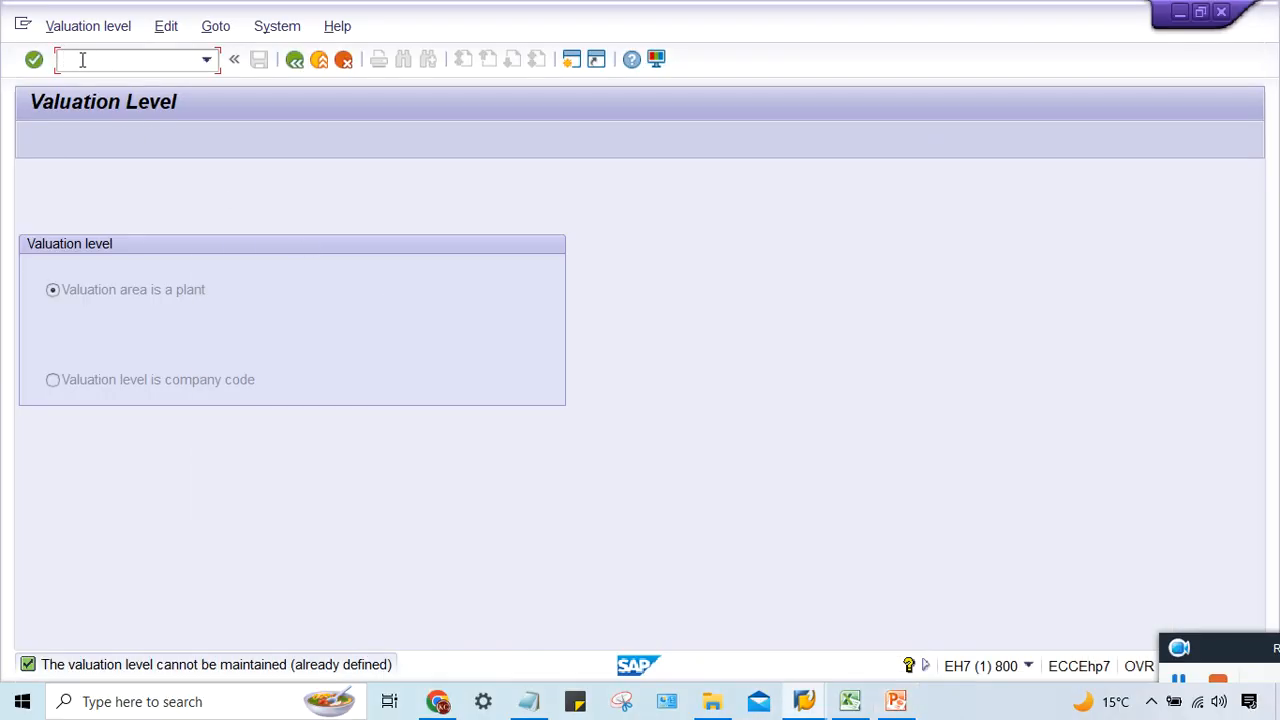
{"action": "type", "text": "/NOMWD"}
{"action": "key", "text": "Return"}
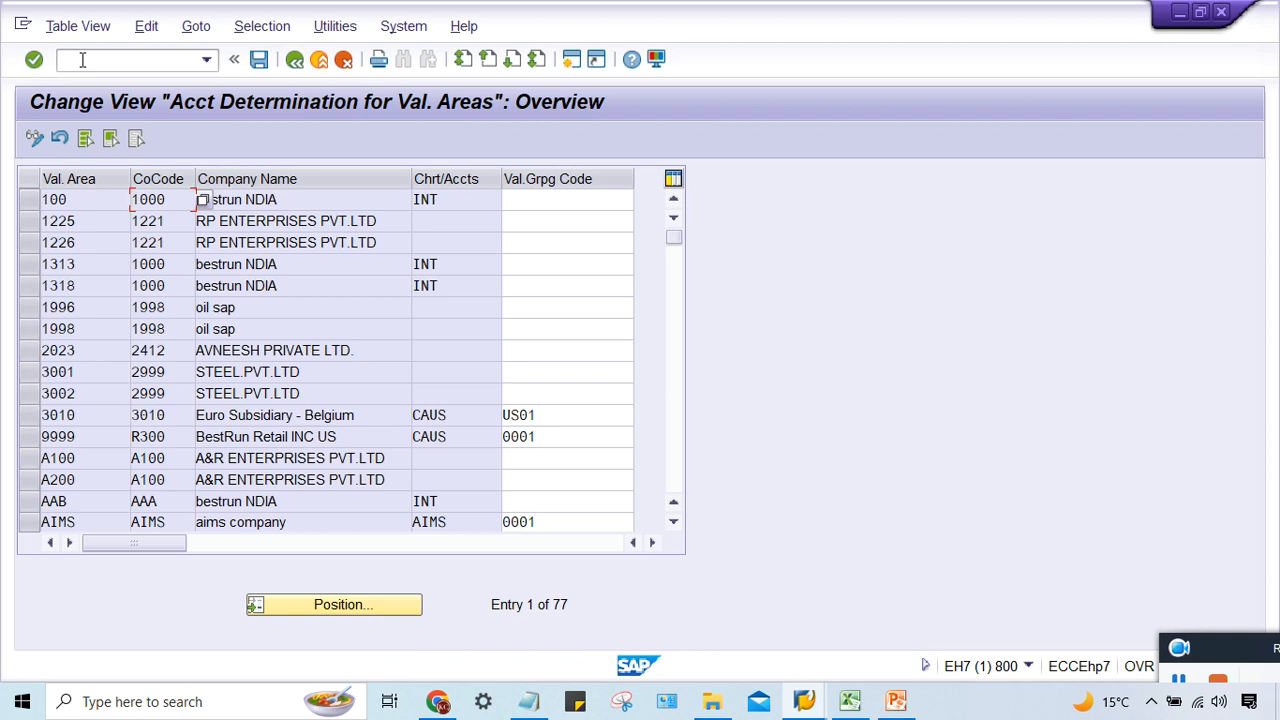
- Position the list at valuation area TM22 and assign it valuation grouping code 0001
{"action": "left_click", "coordinate": [362, 617]}
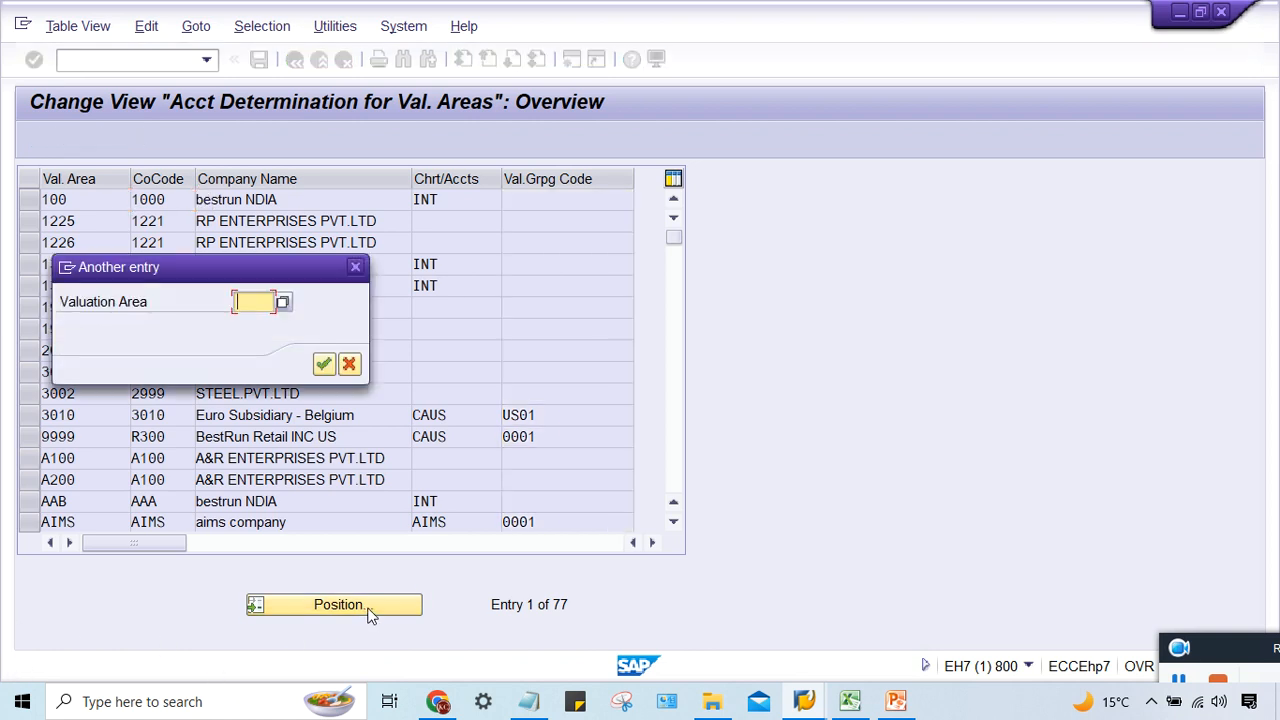
{"action": "type", "text": "TM"}
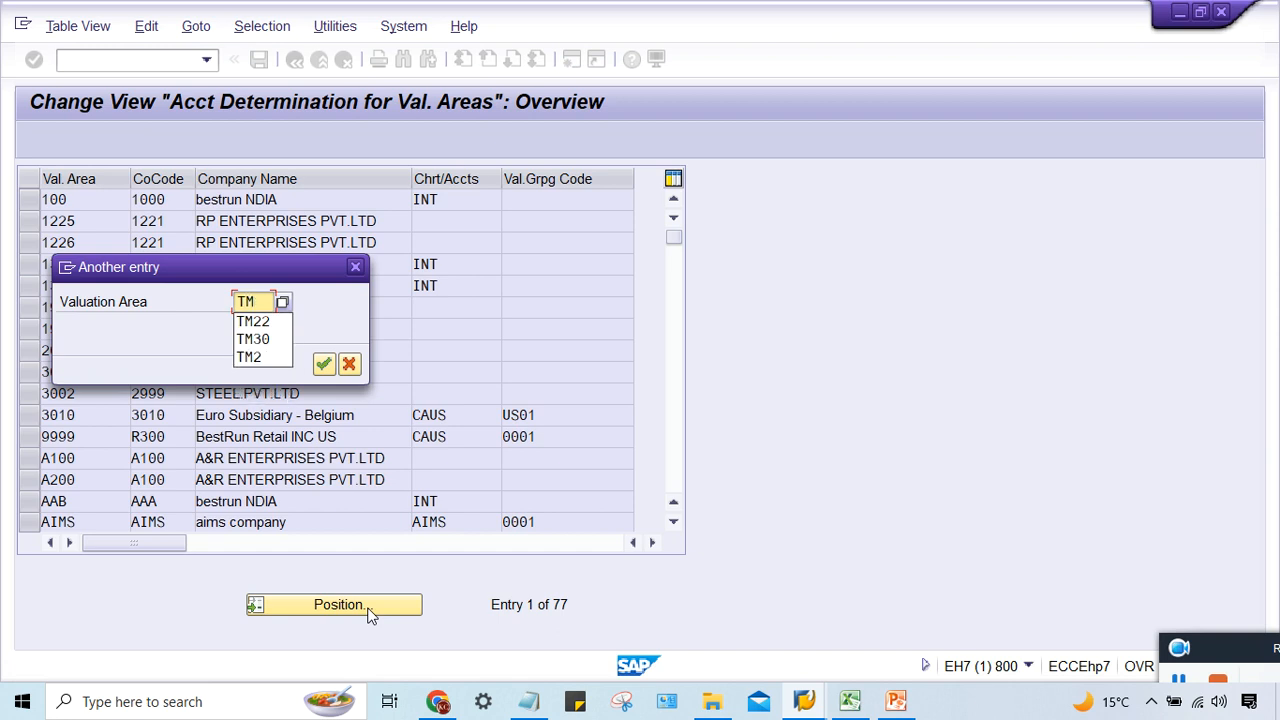
{"action": "type", "text": "22"}
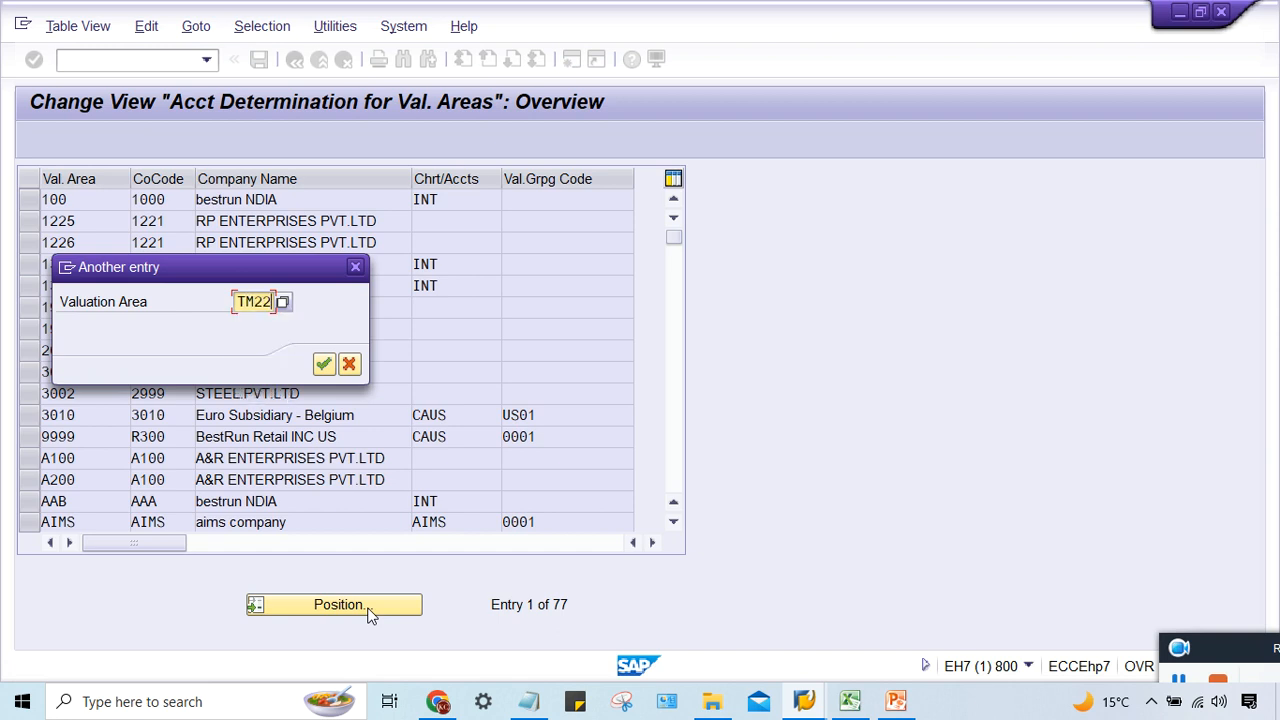
{"action": "key", "text": "Return"}
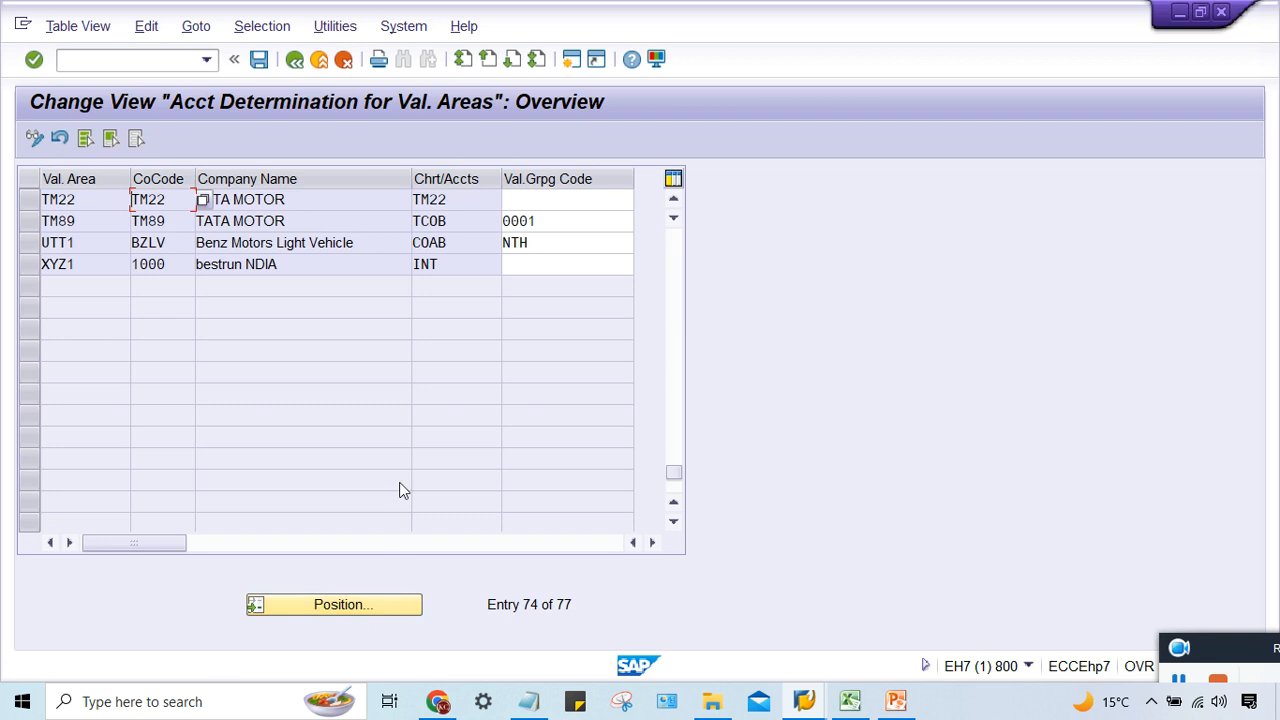
{"action": "left_click", "coordinate": [537, 200]}
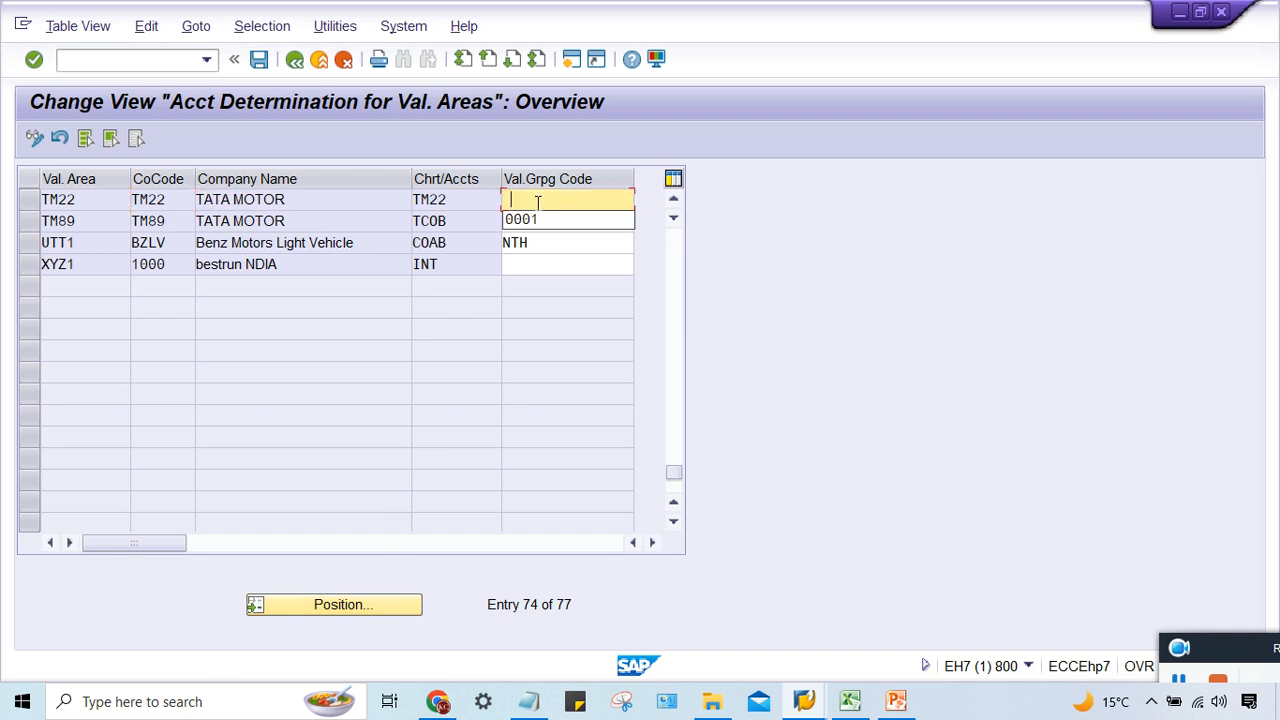
{"action": "key", "text": "Down"}
{"action": "key", "text": "Return"}
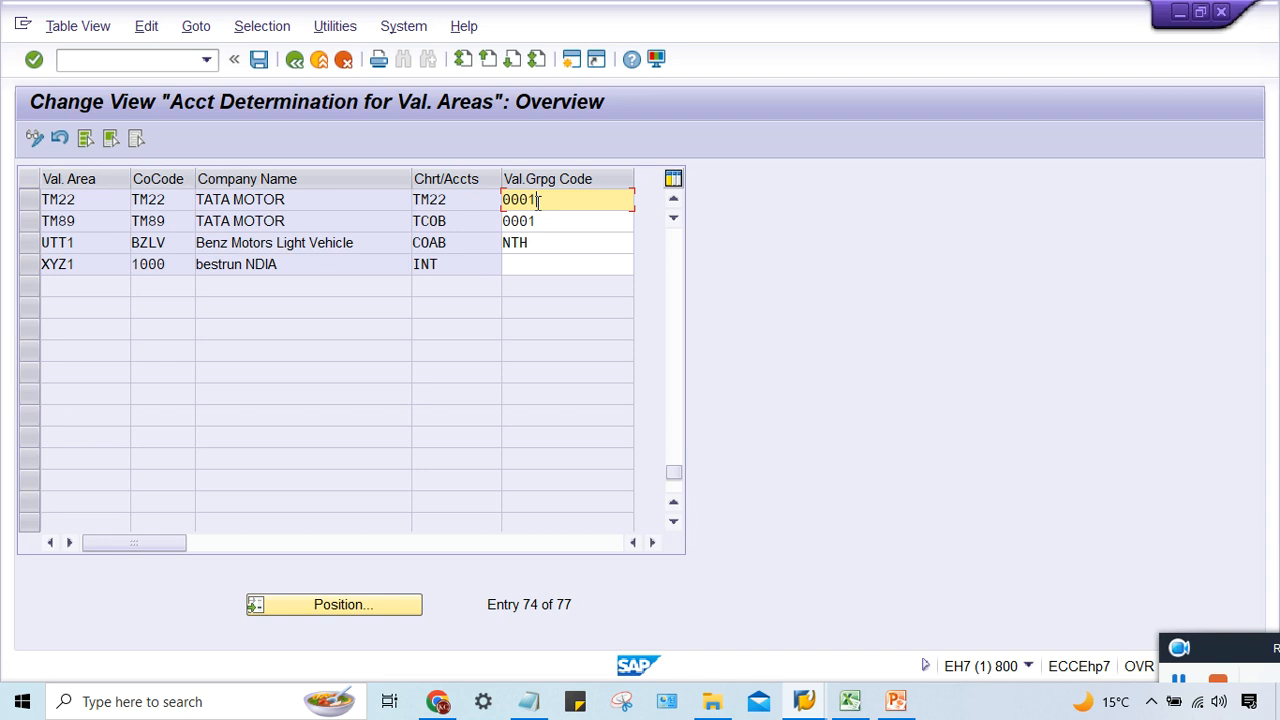
- Switch to PowerPoint to review the Configuration Steps slide
{"action": "left_click", "coordinate": [896, 701]}
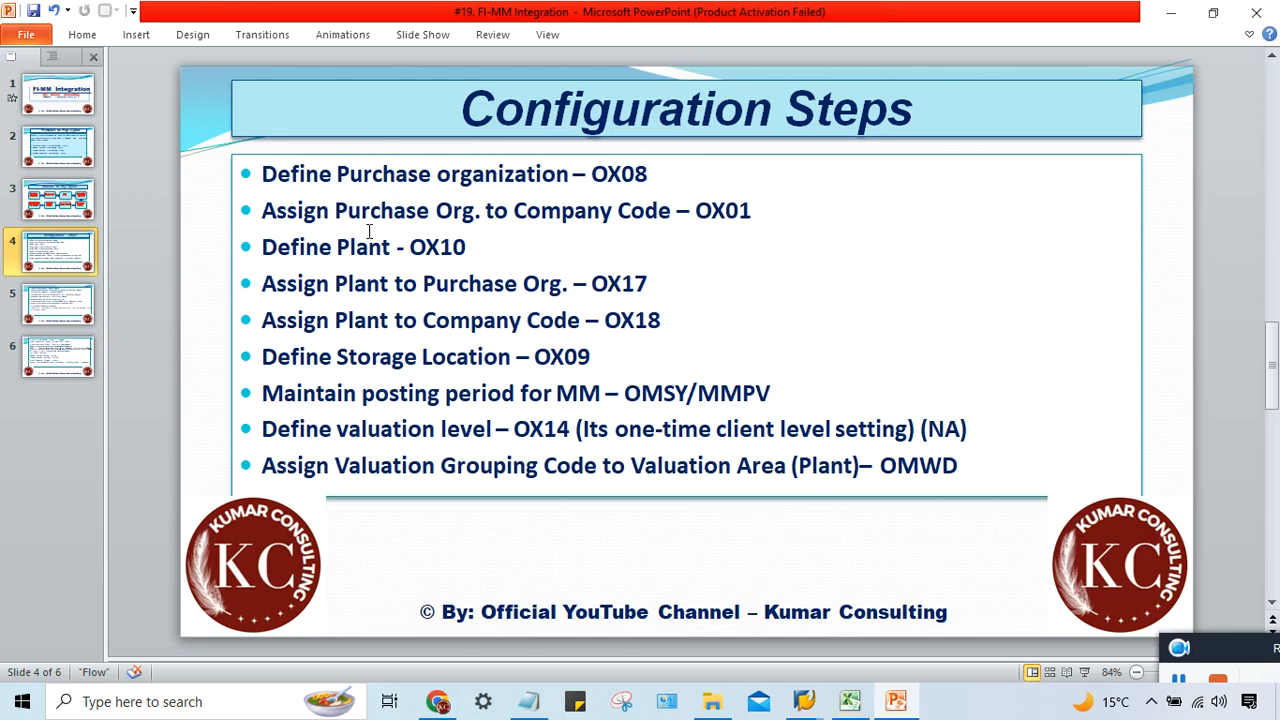